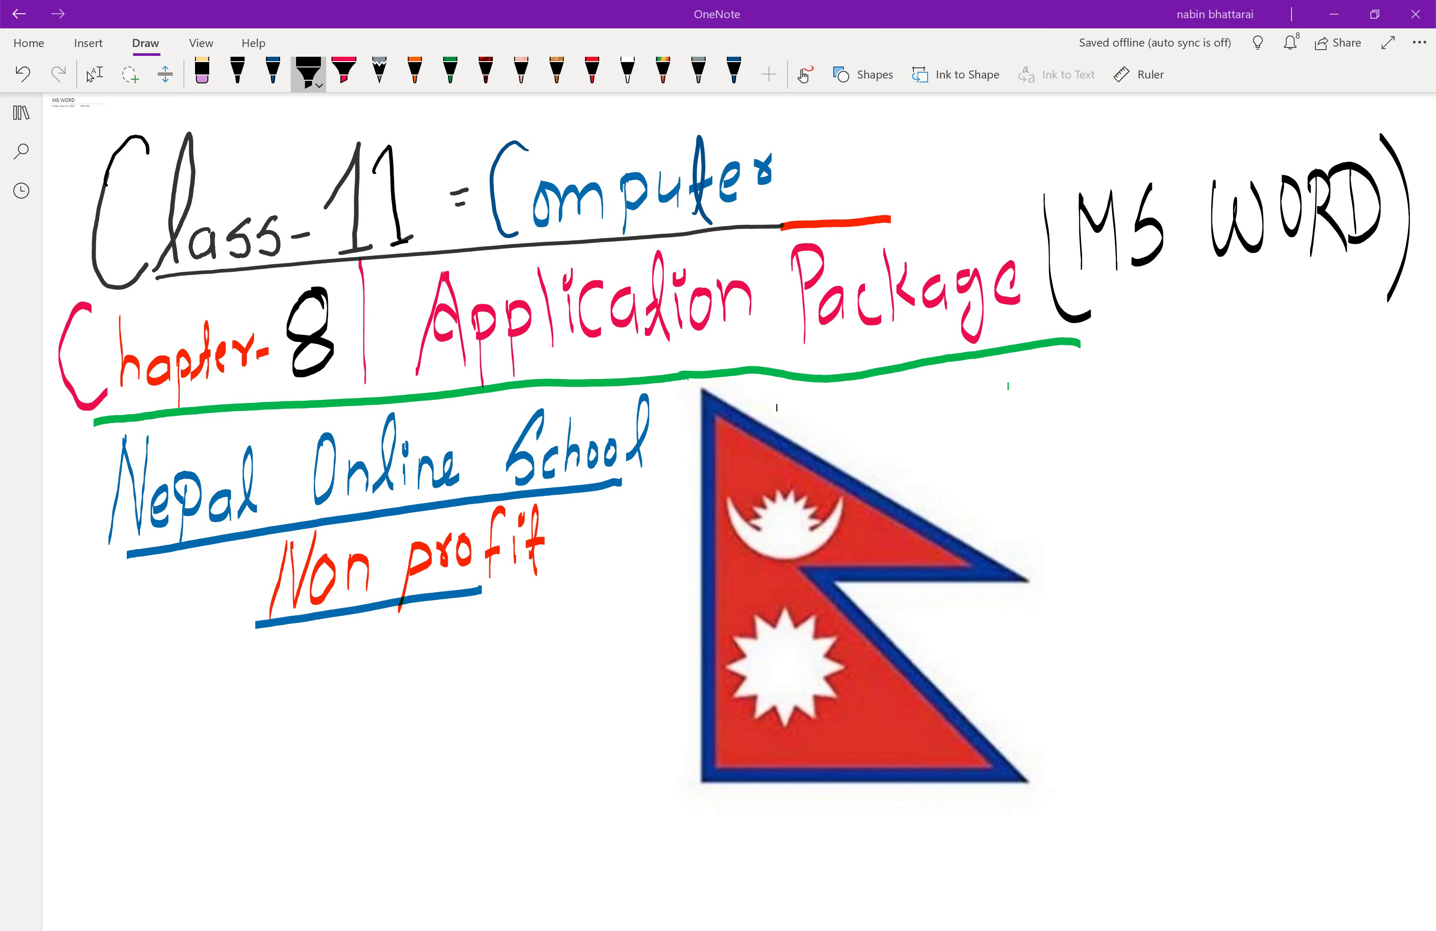
Leave inking with the Select/Type tool and scroll down to the handwritten 'Word processor' heading
click(93, 73)
scroll(725, 484, down, 15)
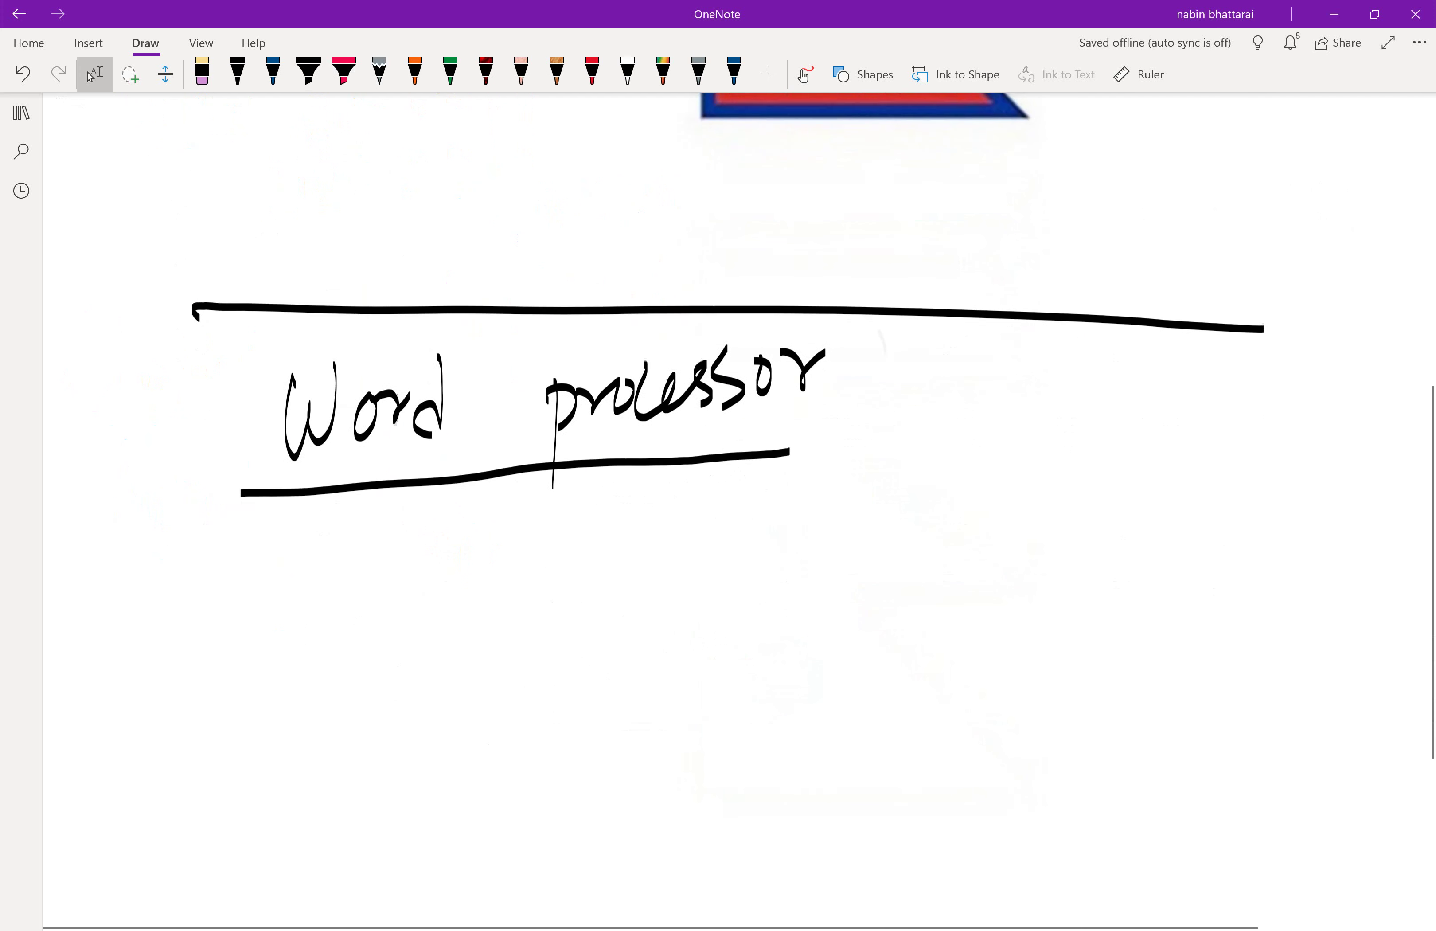
scroll(635, 206, up, 3)
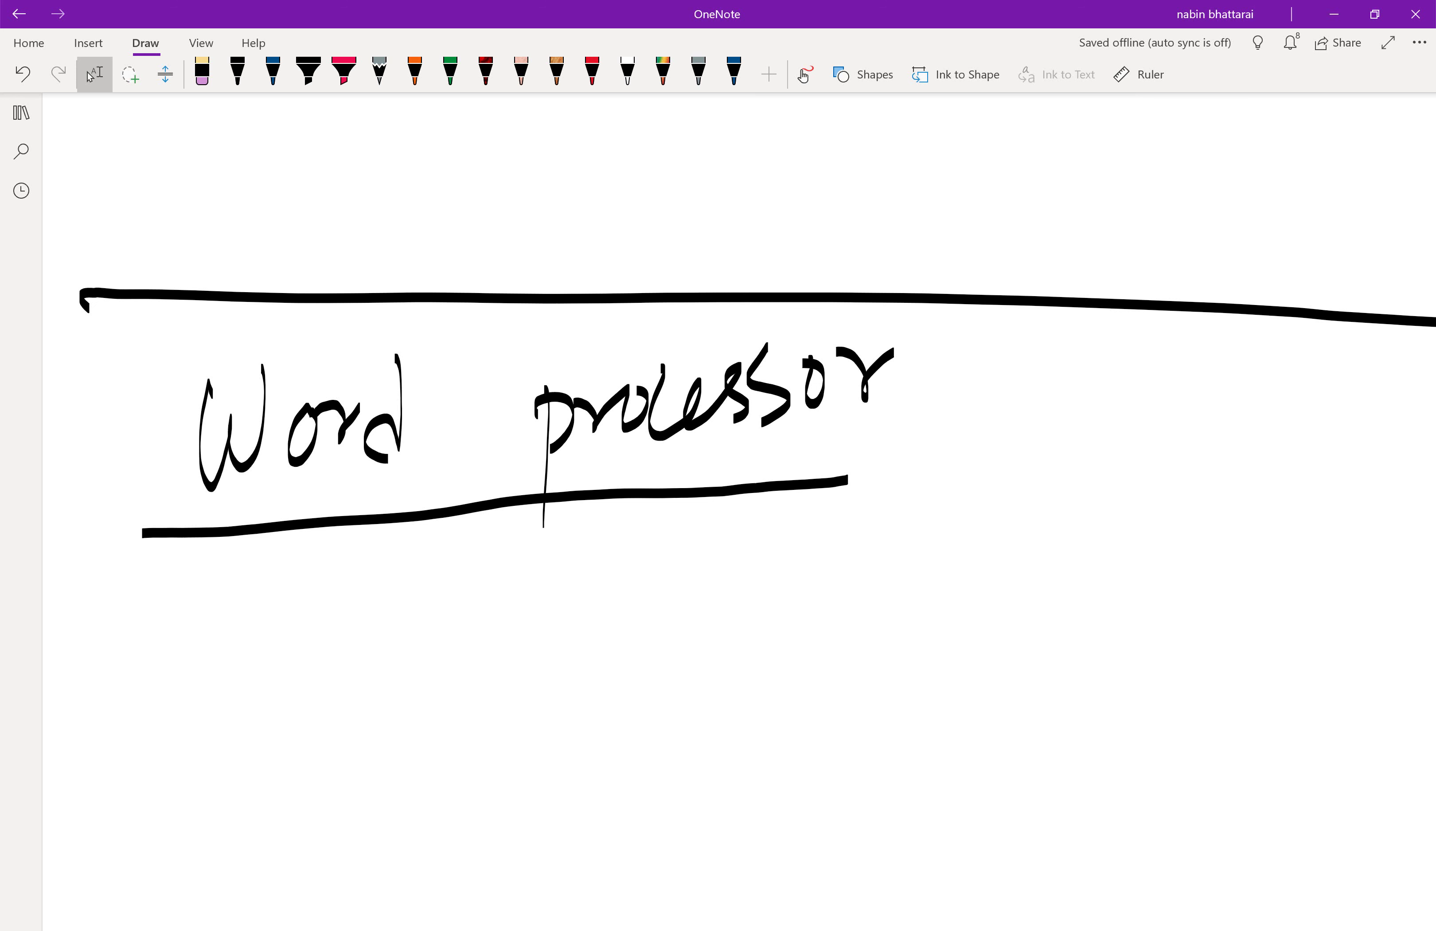
With the thick black pen, handwrite '* features of word' below the heading
click(308, 72)
drag(401, 641, 385, 710)
drag(361, 676, 411, 698)
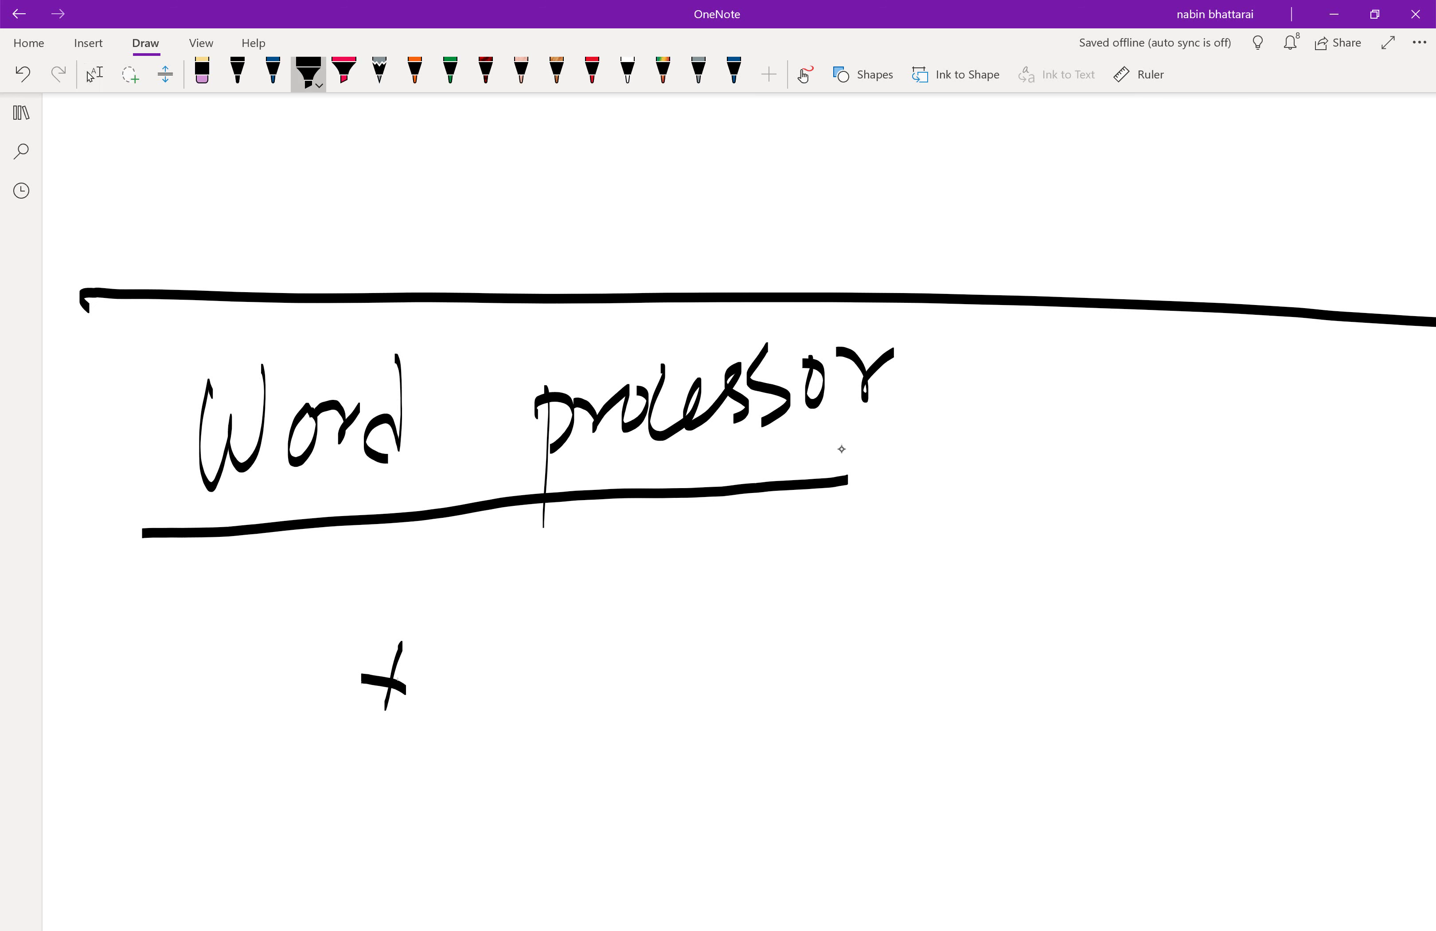
mouse_move(485, 613)
mouse_down()
mouse_move(500, 660)
mouse_move(483, 716)
mouse_up()
mouse_move(464, 704)
mouse_down()
mouse_move(487, 689)
mouse_move(530, 720)
mouse_up()
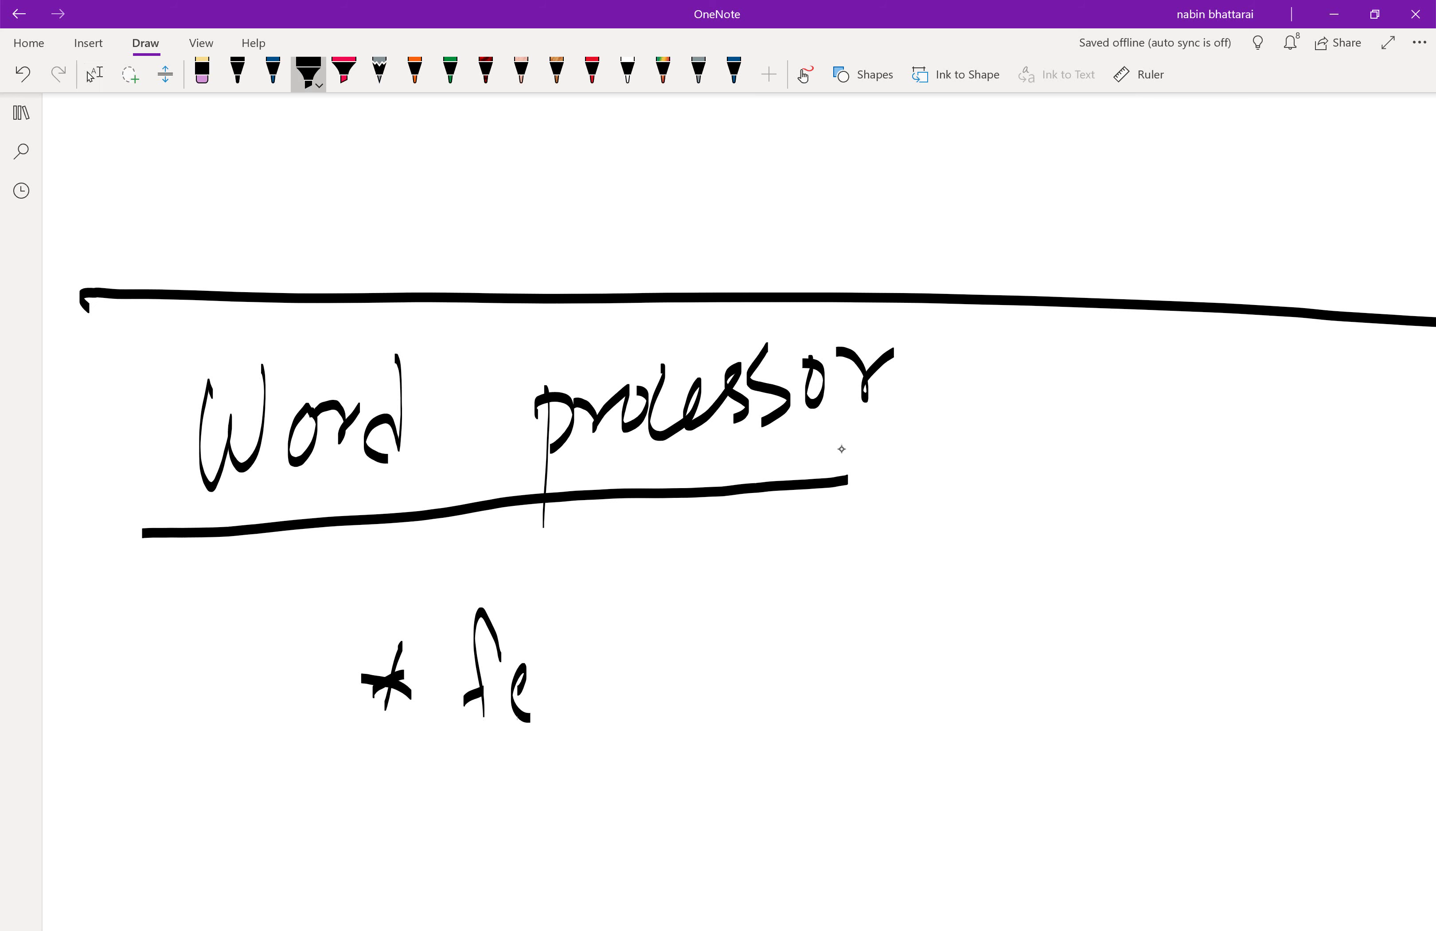
mouse_move(568, 670)
mouse_down()
mouse_move(552, 704)
mouse_move(575, 712)
mouse_up()
mouse_move(613, 695)
mouse_down()
mouse_move(701, 643)
mouse_move(690, 699)
mouse_up()
drag(808, 641, 820, 653)
drag(841, 582, 849, 695)
drag(836, 664, 854, 647)
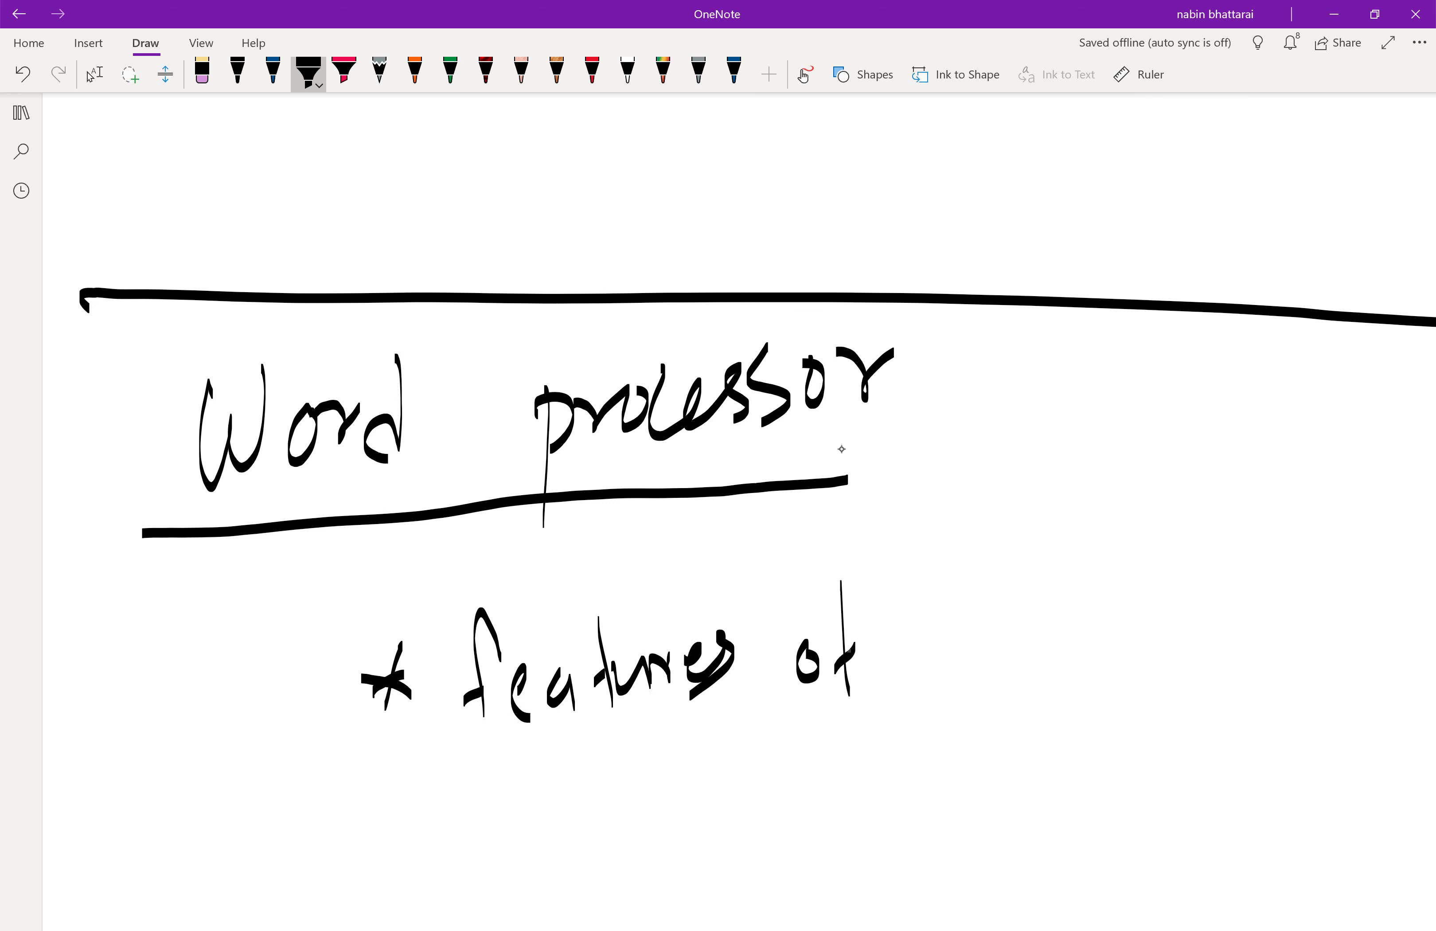
drag(929, 615, 1057, 622)
mouse_move(1087, 622)
mouse_down()
mouse_move(1067, 668)
mouse_move(1094, 680)
mouse_up()
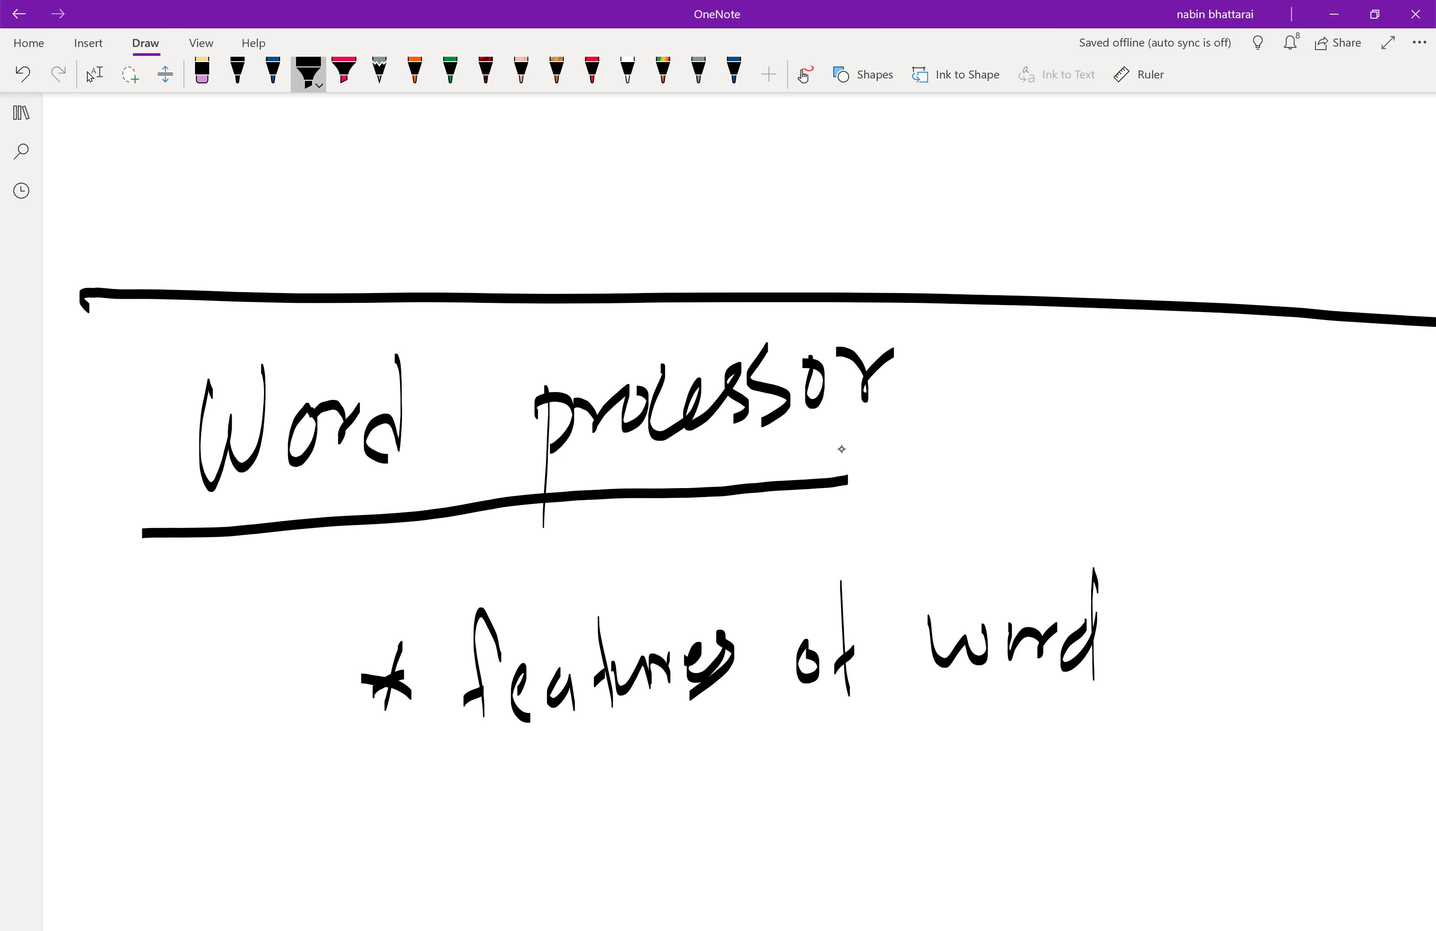
Finish the line with 'processor' and underline the whole phrase
mouse_move(1171, 591)
mouse_down()
mouse_move(1171, 671)
mouse_move(1175, 635)
mouse_move(1214, 602)
mouse_up()
drag(1230, 599, 1322, 585)
mouse_move(1335, 570)
mouse_down()
mouse_move(1323, 623)
mouse_move(1346, 645)
mouse_up()
drag(394, 767, 1351, 736)
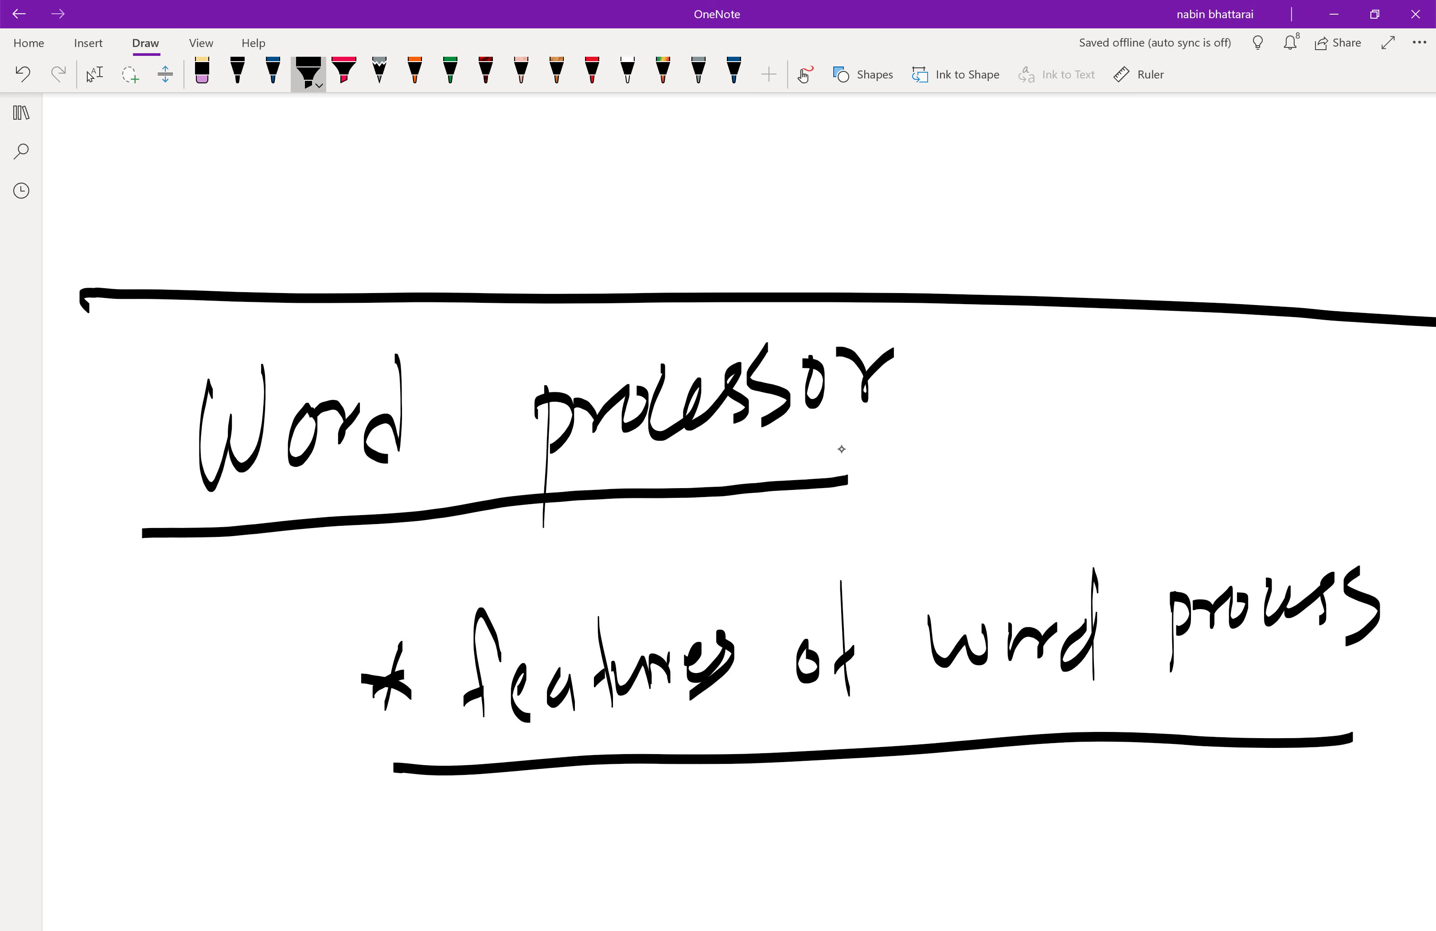
mouse_move(1401, 574)
mouse_down()
mouse_move(1385, 616)
mouse_move(1417, 616)
mouse_up()
Draw a green circled 1 beneath the underlined 'features of word processor' line
click(91, 75)
scroll(725, 483, down, 5)
scroll(725, 484, right, 4)
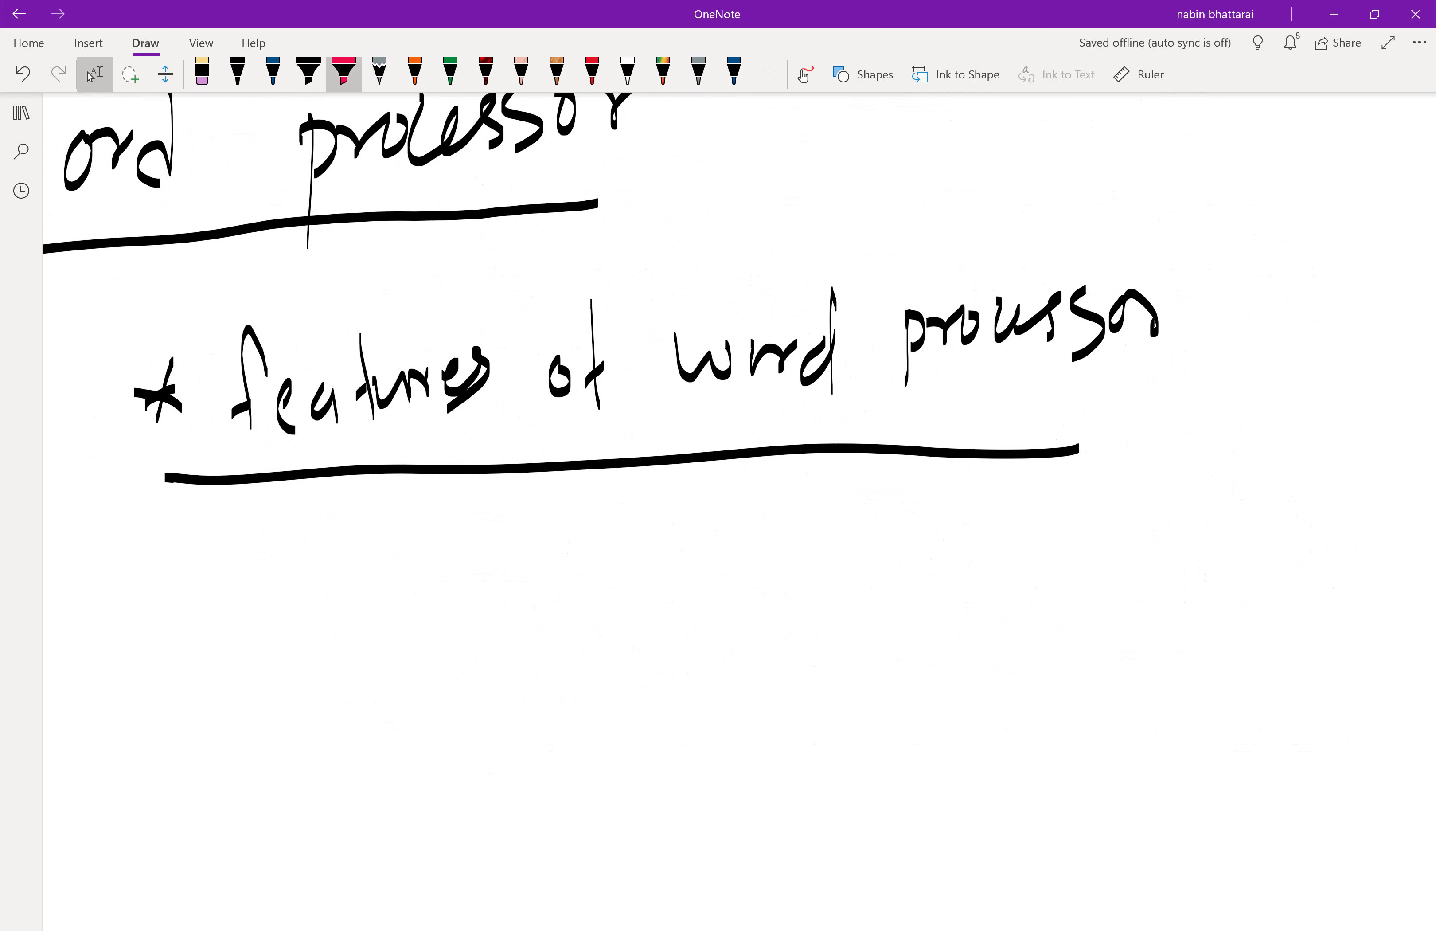
click(414, 73)
click(451, 73)
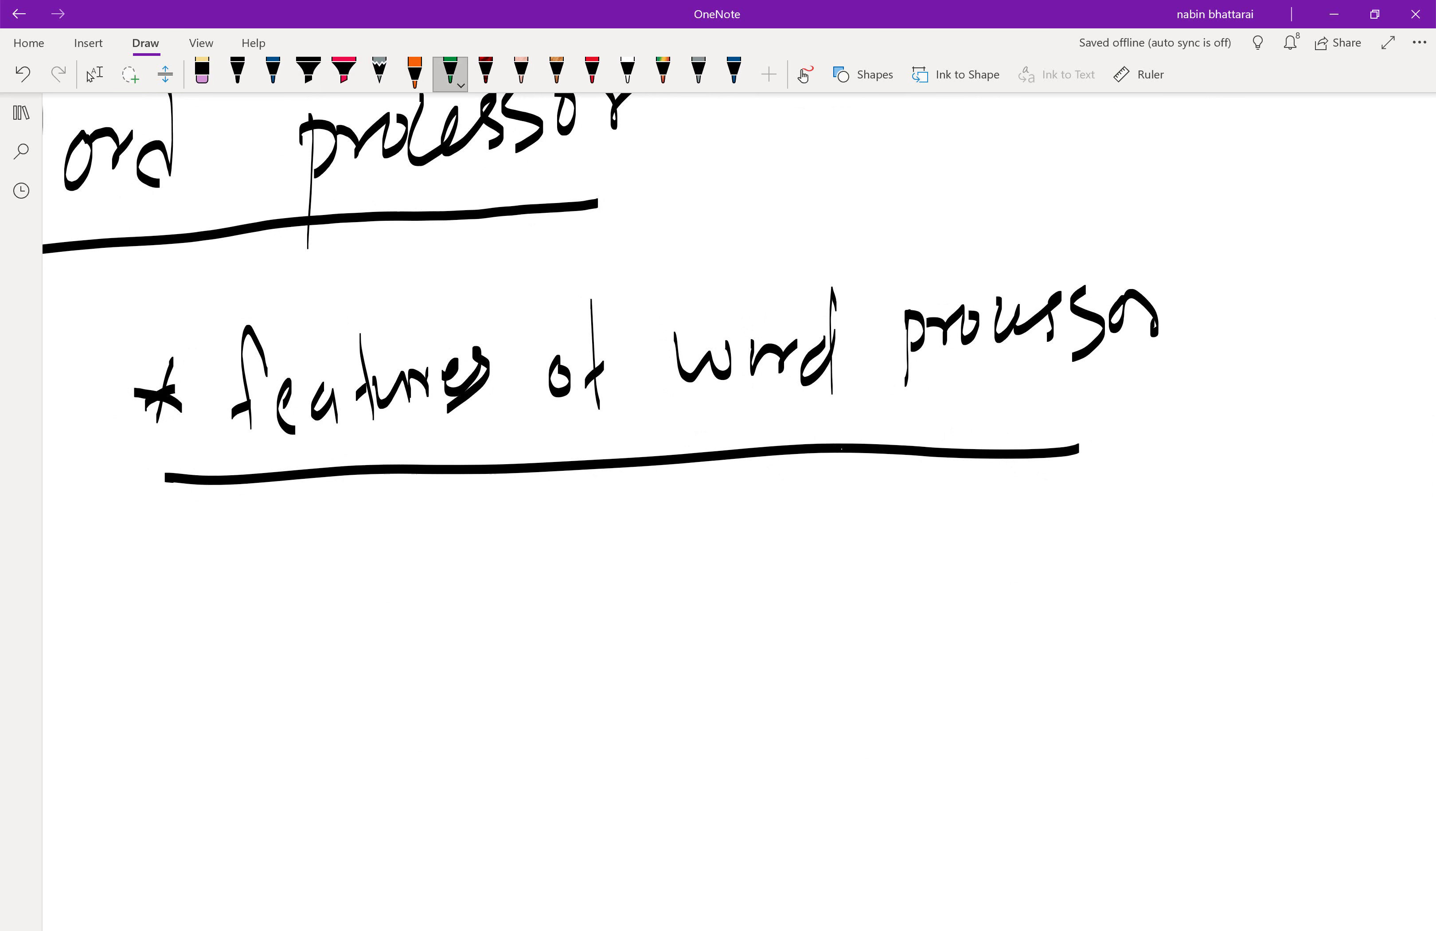
mouse_move(183, 595)
mouse_down()
mouse_move(202, 571)
mouse_move(212, 609)
mouse_up()
mouse_move(197, 550)
mouse_down()
mouse_move(227, 634)
mouse_move(227, 534)
mouse_up()
key(Escape)
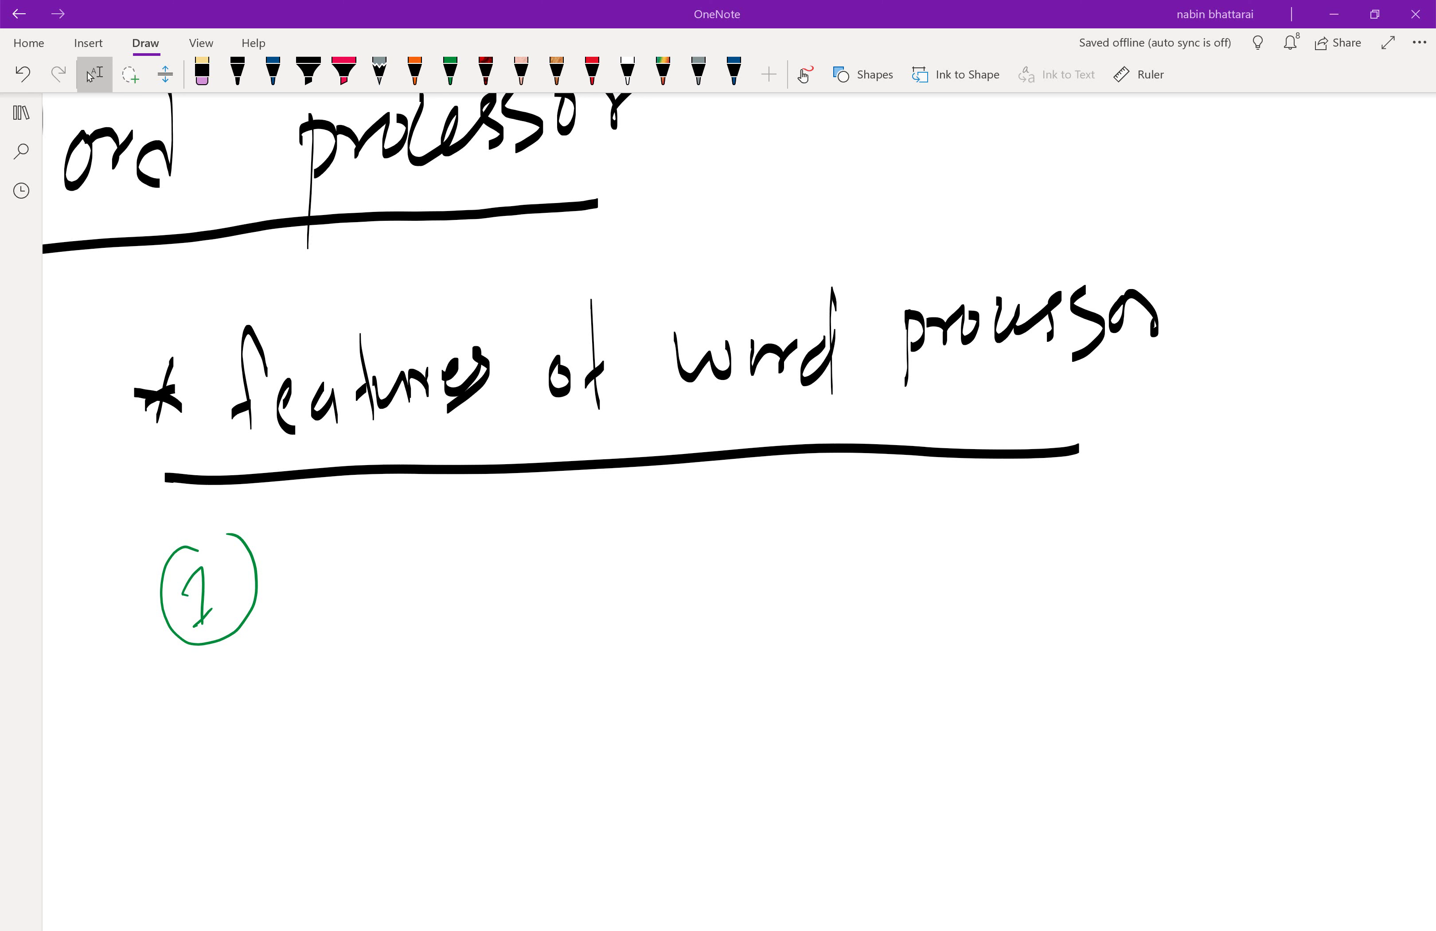
Handwrite 'fast operation' in blue beside the green circled 1 and underline it
click(273, 73)
mouse_move(328, 556)
mouse_down()
mouse_move(312, 610)
mouse_move(319, 590)
mouse_move(376, 603)
mouse_up()
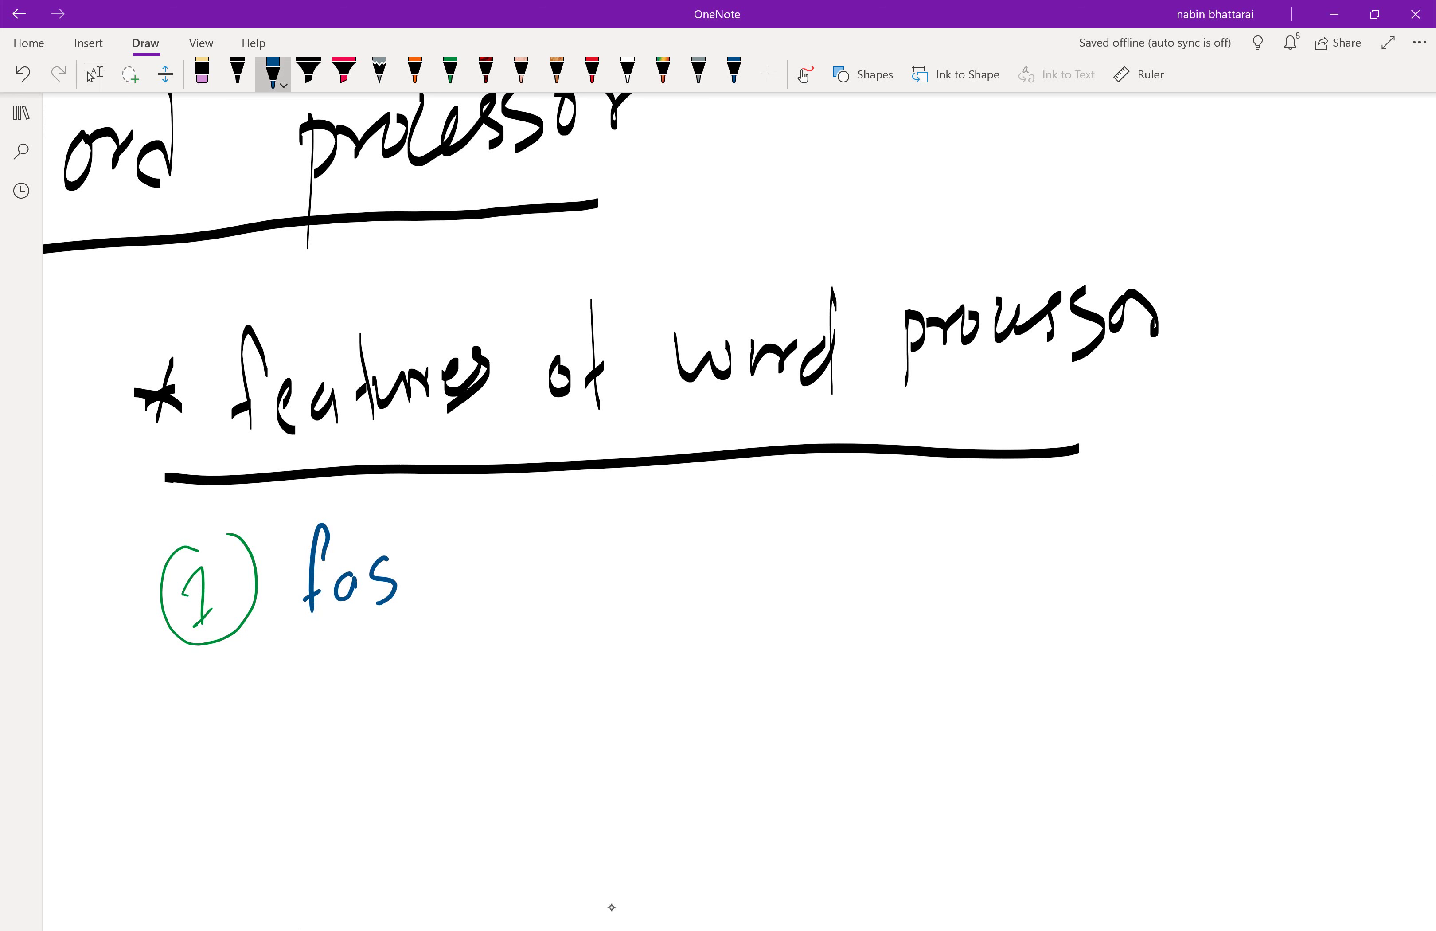
mouse_move(408, 523)
mouse_down()
mouse_move(410, 598)
mouse_move(406, 567)
mouse_up()
drag(492, 560, 527, 632)
mouse_move(519, 557)
mouse_down()
mouse_move(551, 595)
mouse_move(585, 550)
mouse_move(616, 582)
mouse_up()
drag(632, 509, 633, 573)
mouse_move(623, 554)
mouse_down()
mouse_move(665, 562)
mouse_move(712, 524)
mouse_move(749, 559)
mouse_up()
click(658, 520)
drag(312, 663, 761, 585)
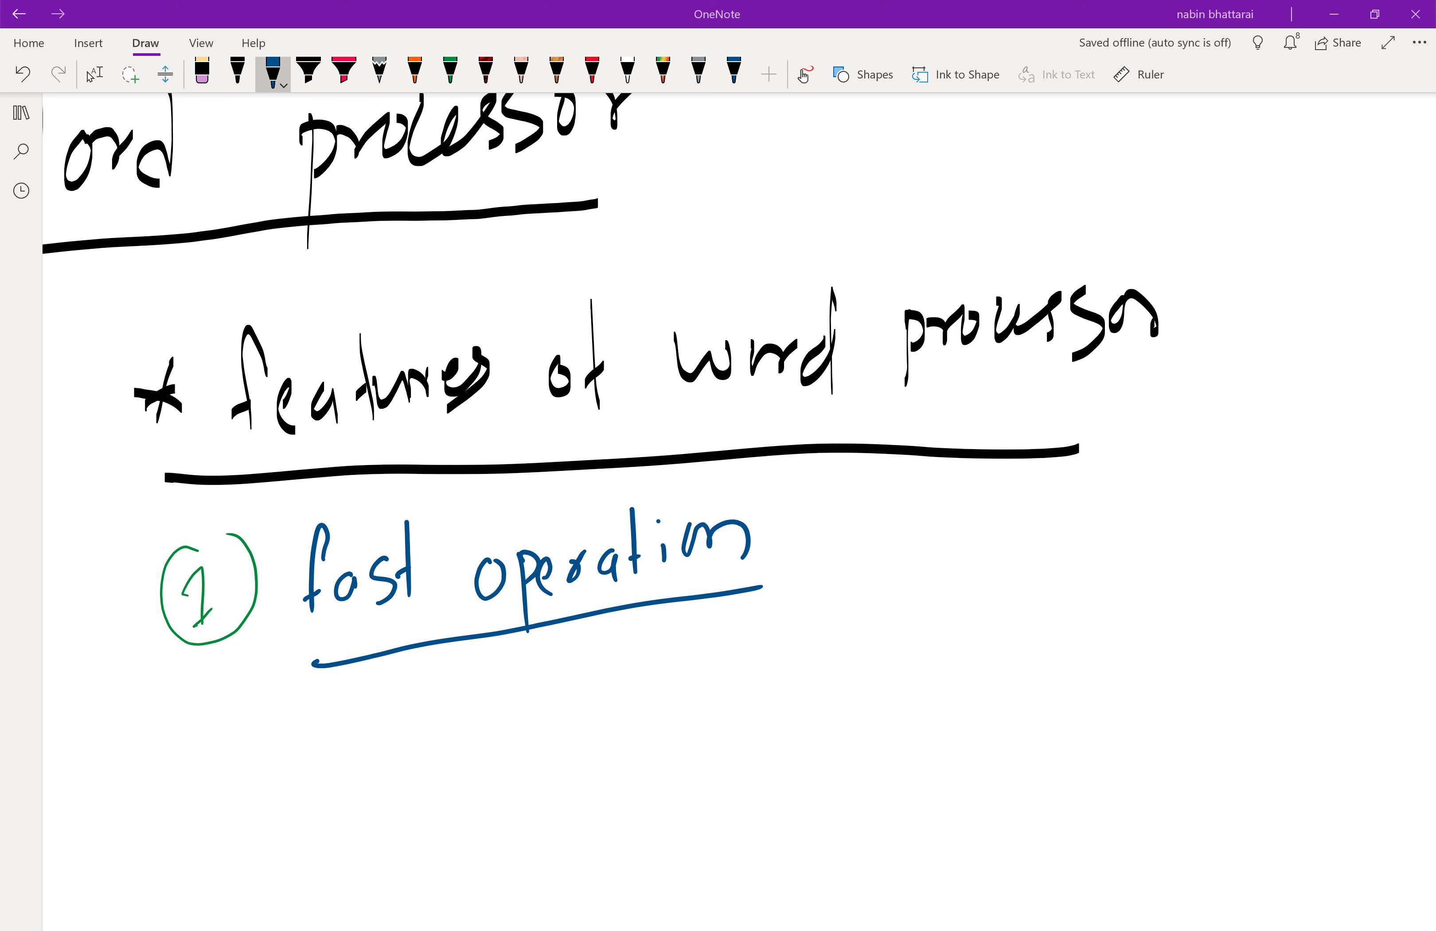
click(91, 76)
scroll(91, 76, down, 2)
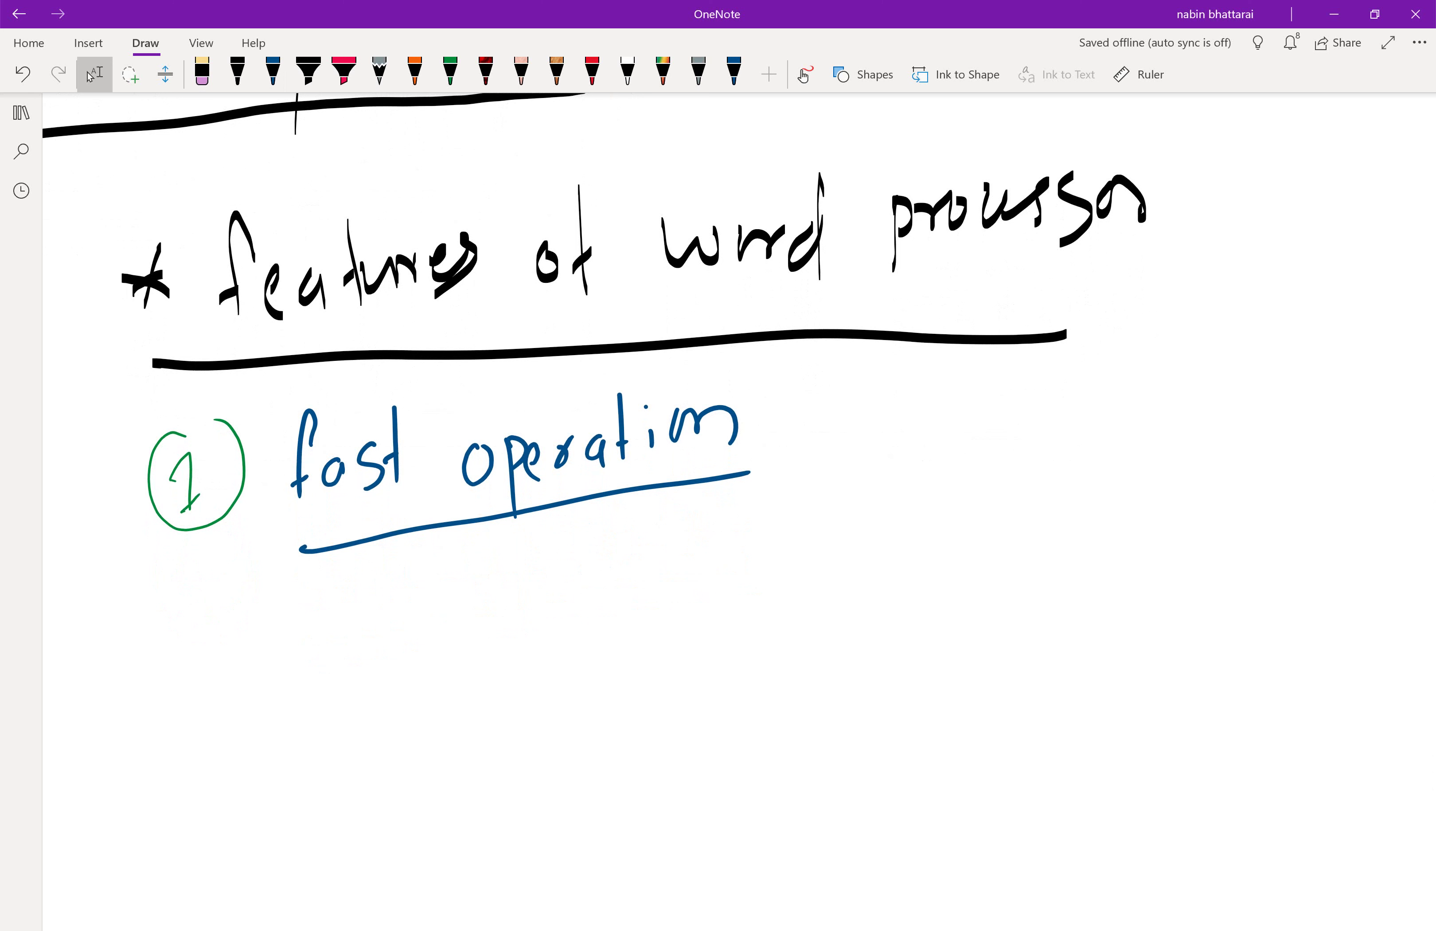
Draw a blue circled 2 below item 1, undoing a stray stroke with Ctrl+Z
click(273, 72)
mouse_move(178, 664)
mouse_down()
mouse_move(197, 695)
mouse_move(225, 682)
mouse_move(145, 664)
mouse_move(246, 668)
mouse_up()
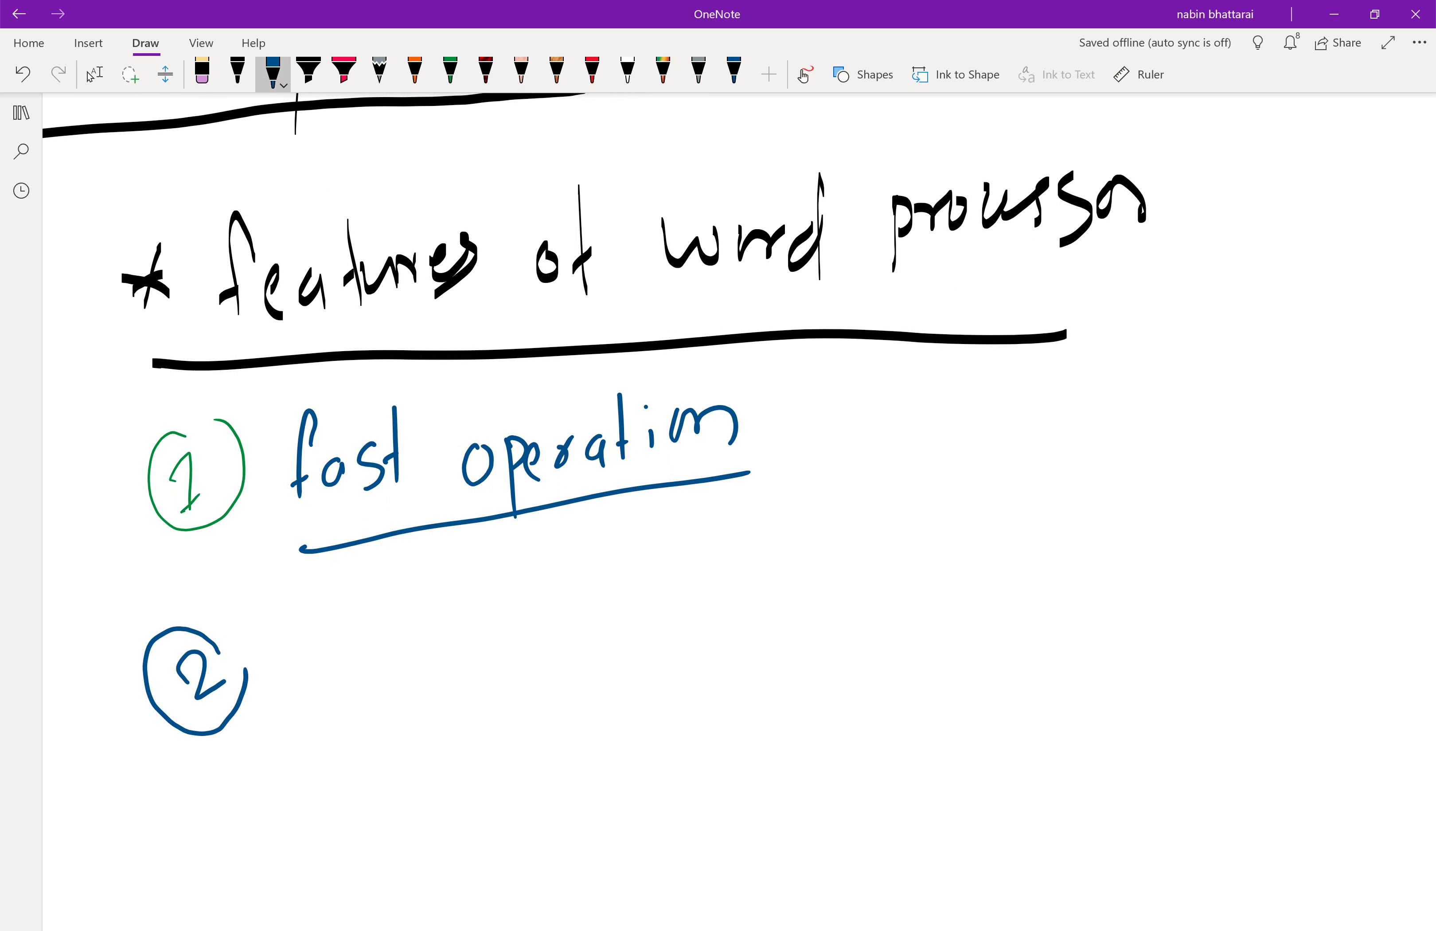
mouse_move(369, 639)
mouse_down()
mouse_move(357, 629)
mouse_move(361, 691)
mouse_up()
key(ctrl+z)
click(273, 71)
Write 'Editing features' beside the circled 2 and sketch a blue page outline to the right
mouse_move(377, 629)
mouse_down()
mouse_move(370, 698)
mouse_move(445, 668)
mouse_up()
drag(446, 623, 479, 680)
drag(463, 651, 502, 656)
mouse_move(494, 613)
mouse_down()
mouse_move(543, 644)
mouse_move(570, 612)
mouse_up()
drag(577, 691, 563, 674)
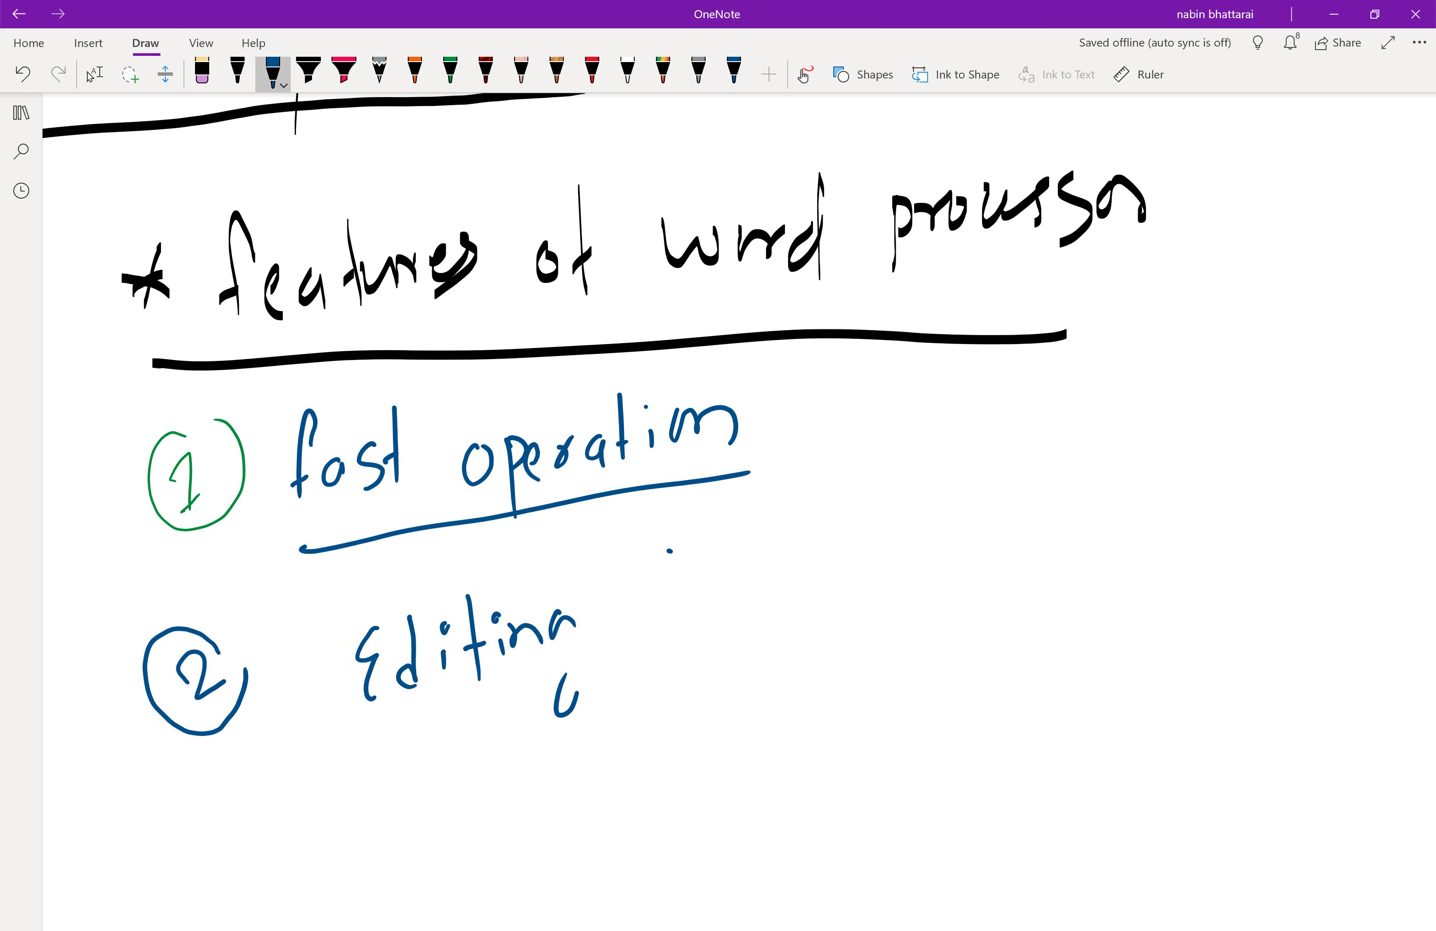
drag(671, 551, 667, 640)
drag(651, 625, 730, 629)
mouse_move(738, 543)
mouse_down()
mouse_move(746, 631)
mouse_move(834, 580)
mouse_move(872, 588)
mouse_up()
drag(582, 618, 565, 686)
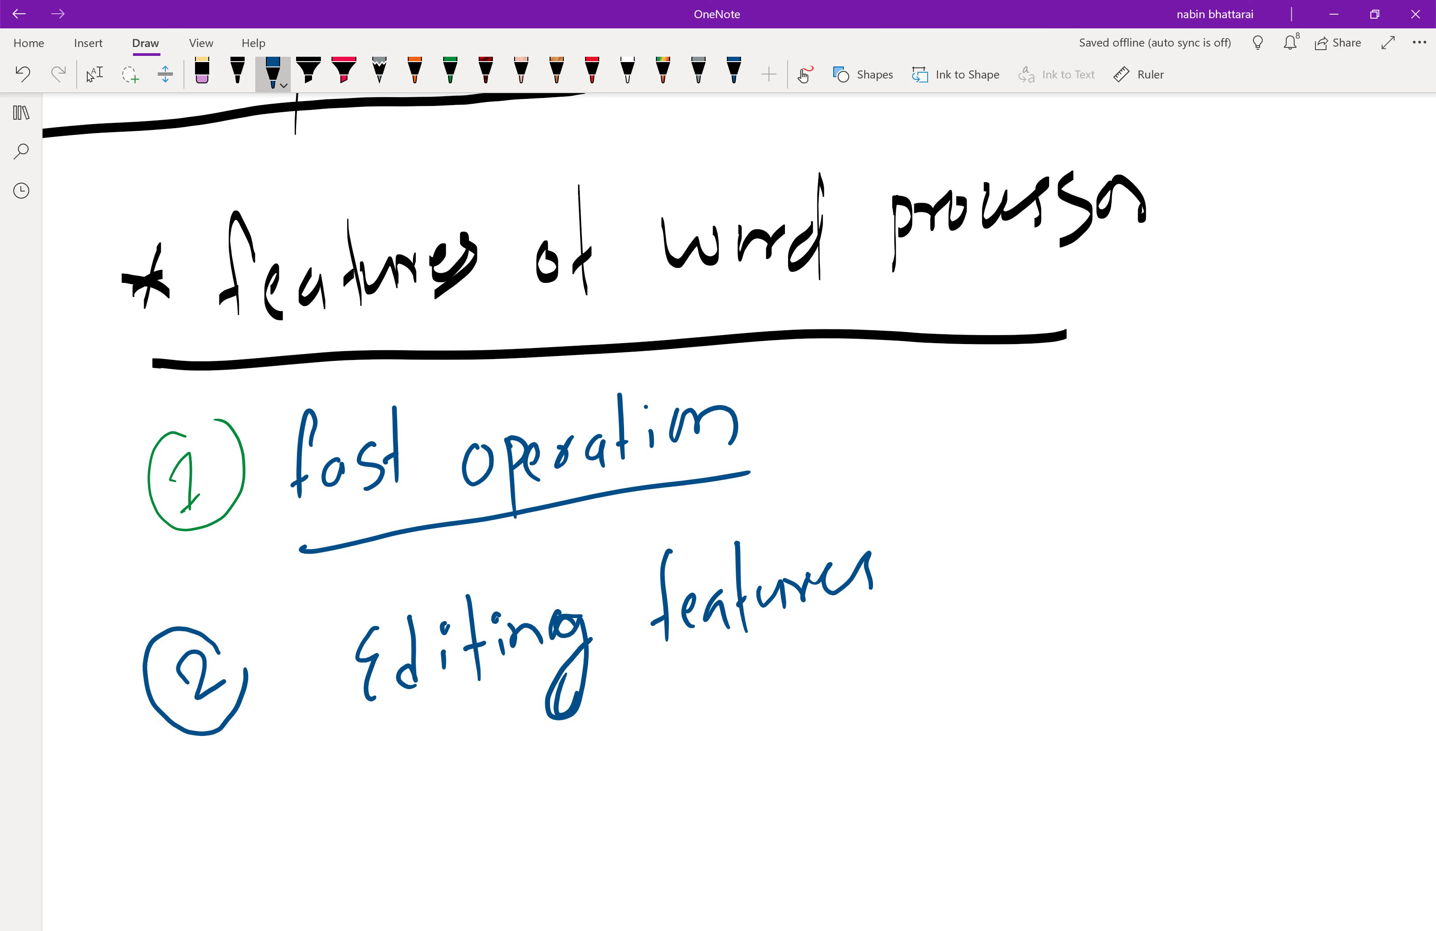
mouse_move(994, 414)
mouse_down()
mouse_move(1061, 766)
mouse_move(1249, 326)
mouse_move(1280, 712)
mouse_move(1100, 753)
mouse_up()
Add three blue text lines inside the page sketch
mouse_move(1043, 457)
mouse_down()
mouse_move(1211, 401)
mouse_move(1237, 424)
mouse_up()
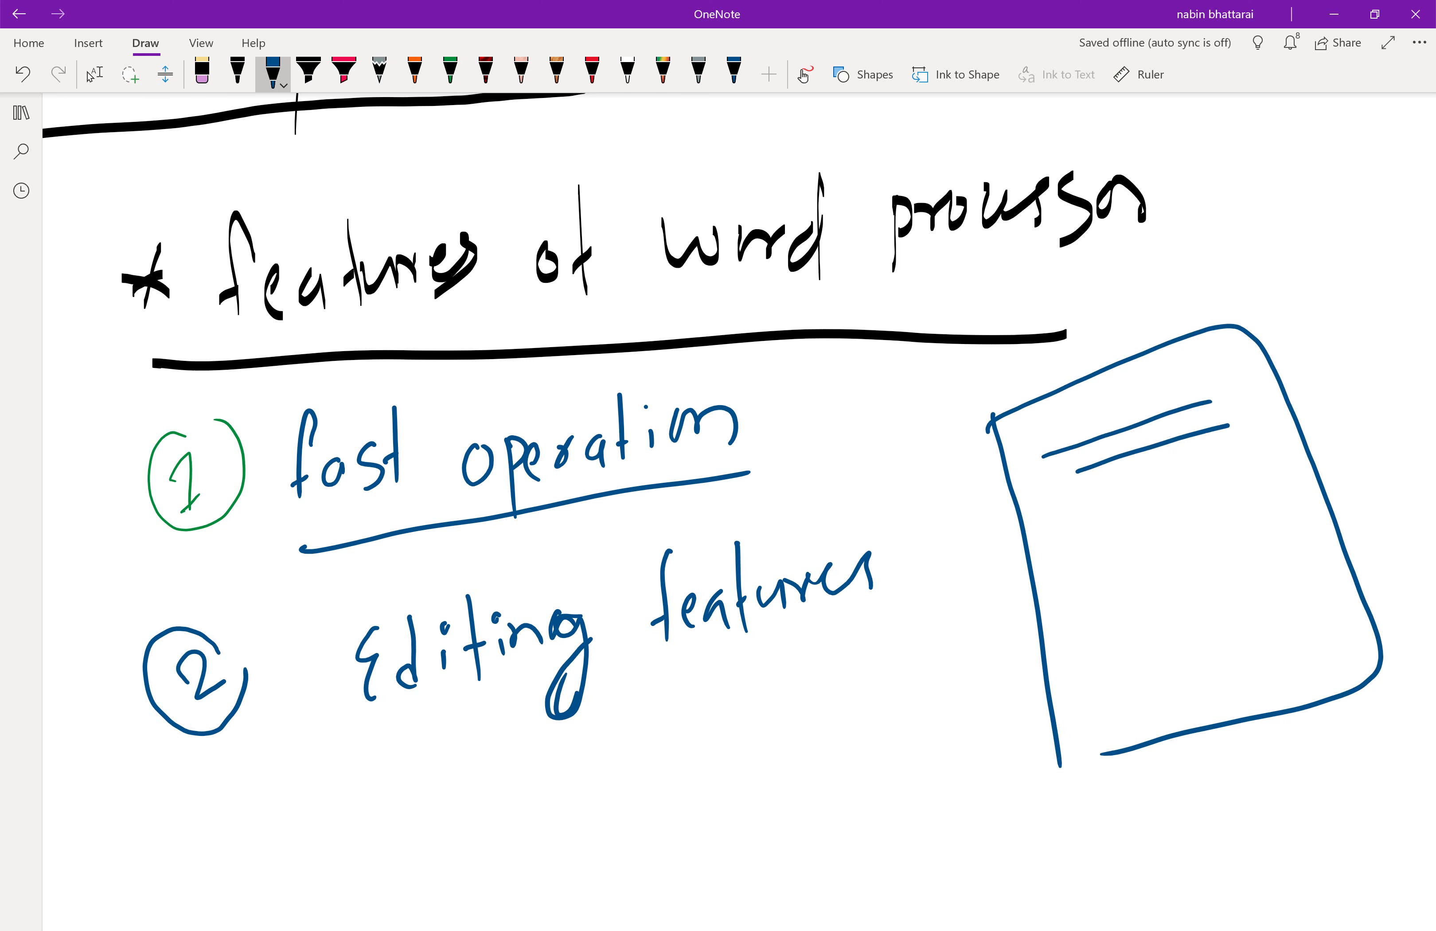
drag(1076, 510, 1267, 453)
drag(1085, 555, 1286, 499)
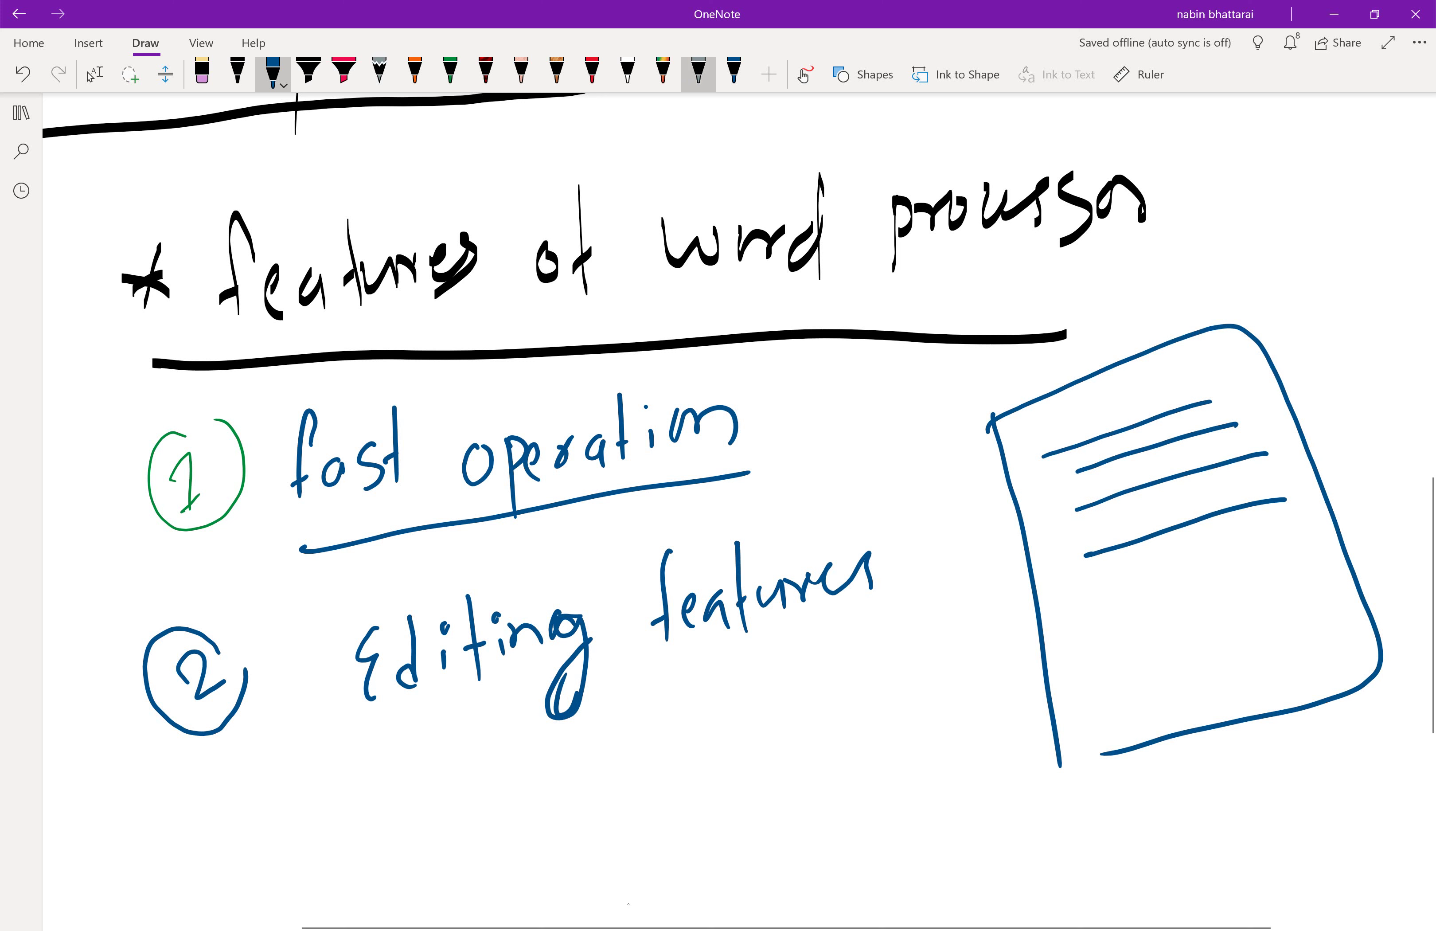
Mark the sketch's third line with a red dot
click(592, 69)
drag(1164, 474, 1179, 466)
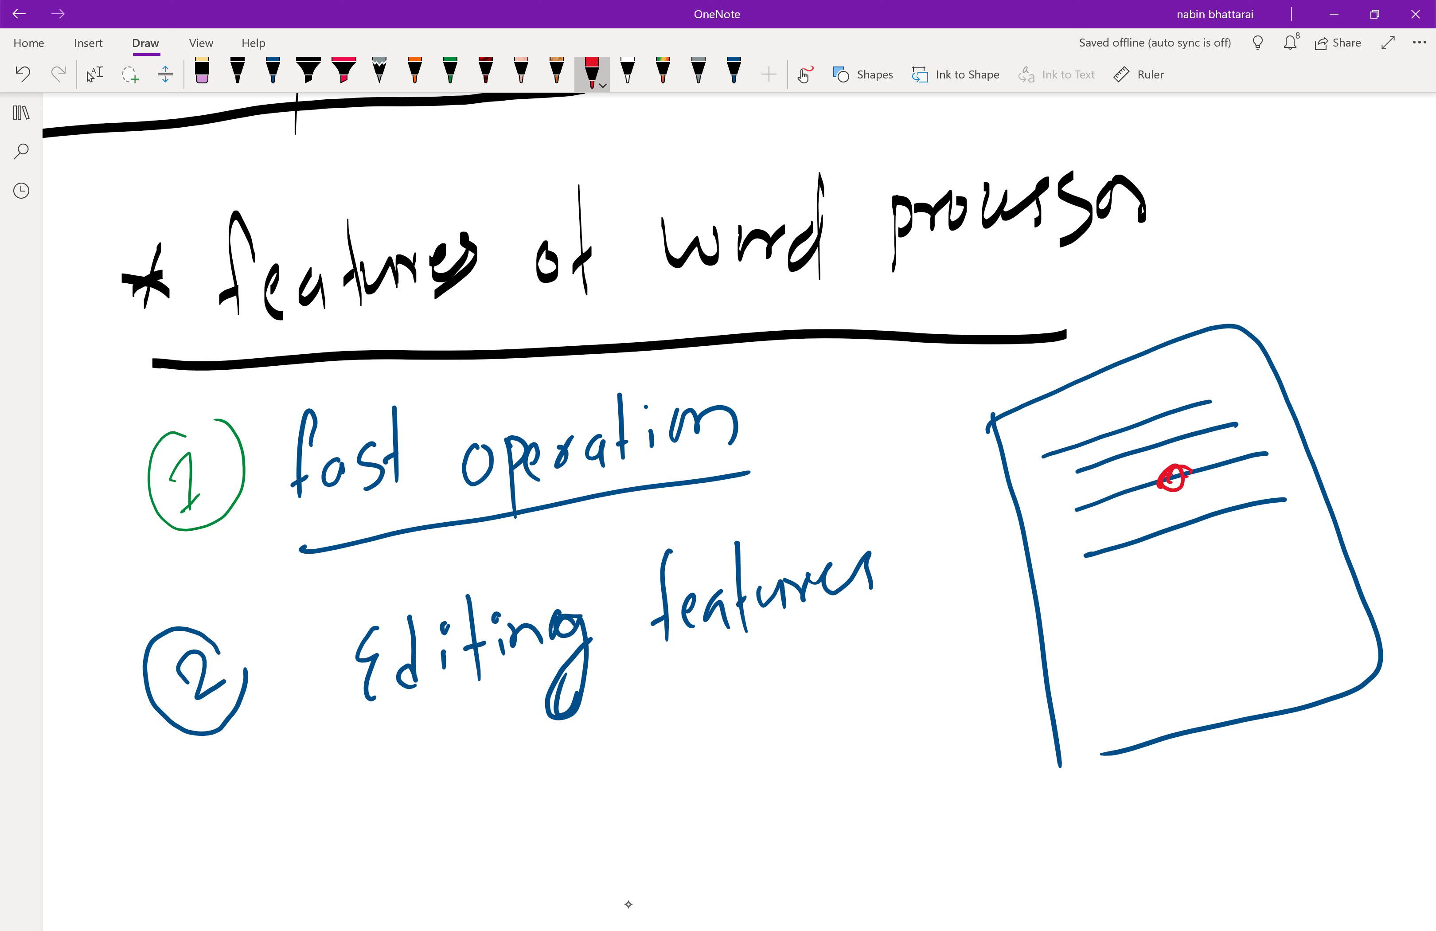
mouse_move(1165, 487)
mouse_down()
mouse_move(1190, 464)
mouse_move(1170, 486)
mouse_up()
drag(1185, 473, 1191, 489)
scroll(738, 512, down, 3)
Complete the red circled 3 and handwrite 'formatting' beside it
scroll(738, 511, down, 2)
drag(204, 663, 219, 716)
drag(228, 623, 235, 729)
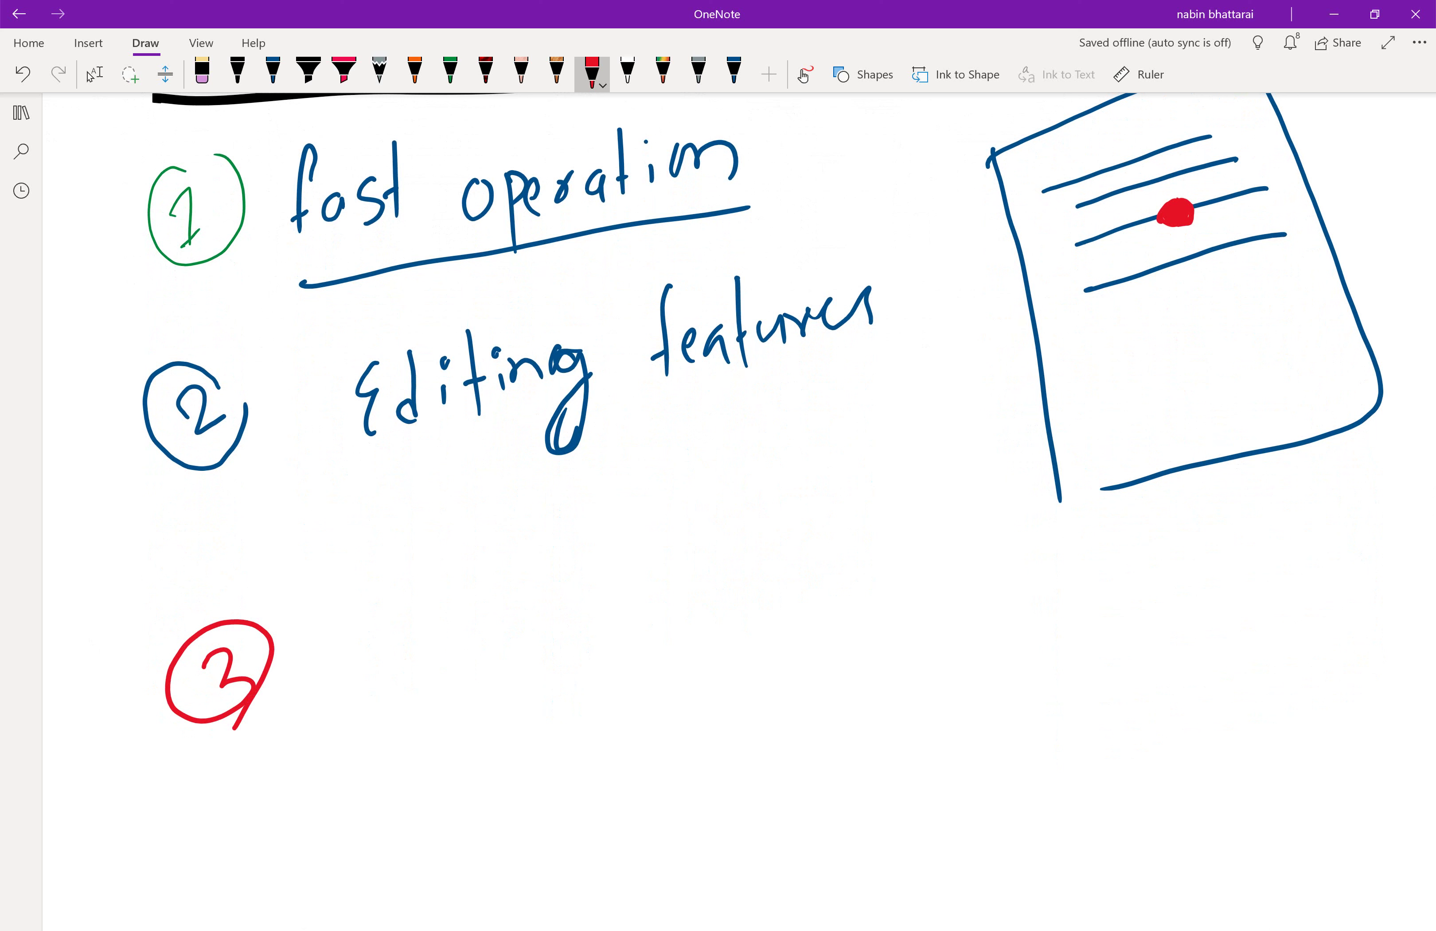
mouse_move(380, 603)
mouse_down()
mouse_move(355, 695)
mouse_move(362, 651)
mouse_move(388, 673)
mouse_move(398, 638)
mouse_move(392, 679)
mouse_move(538, 651)
mouse_up()
mouse_move(551, 572)
mouse_down()
mouse_move(553, 661)
mouse_move(551, 625)
mouse_up()
mouse_move(573, 580)
mouse_down()
mouse_move(575, 660)
mouse_move(635, 619)
mouse_move(695, 660)
mouse_up()
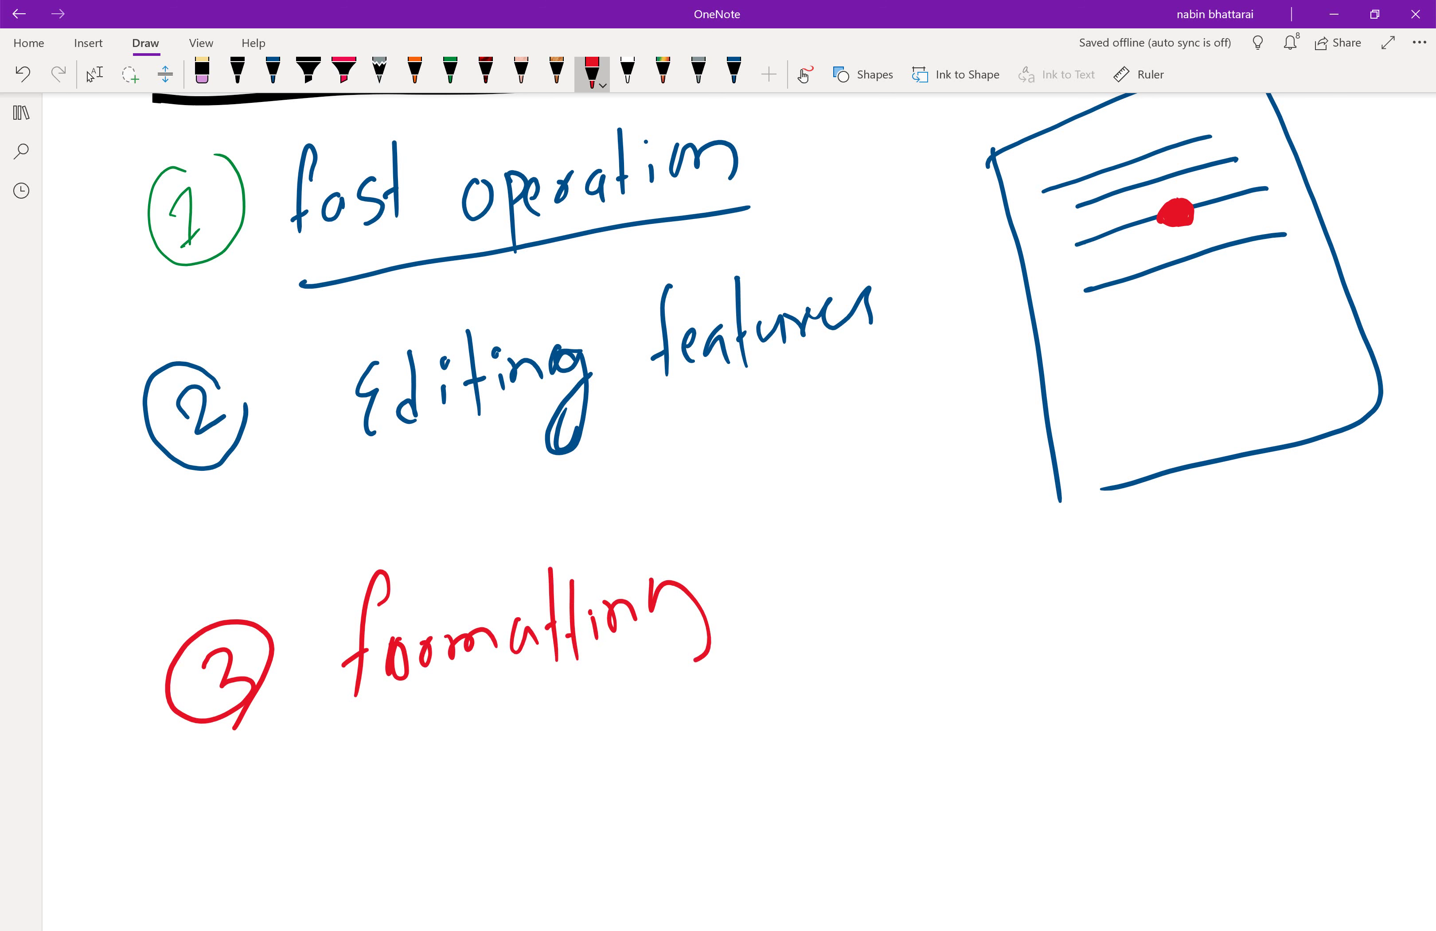
Annotate the document sketch with a red corner mark and a small arrow
scroll(725, 484, up, 1)
mouse_move(1236, 165)
mouse_down()
mouse_move(1257, 162)
mouse_move(1260, 188)
mouse_up()
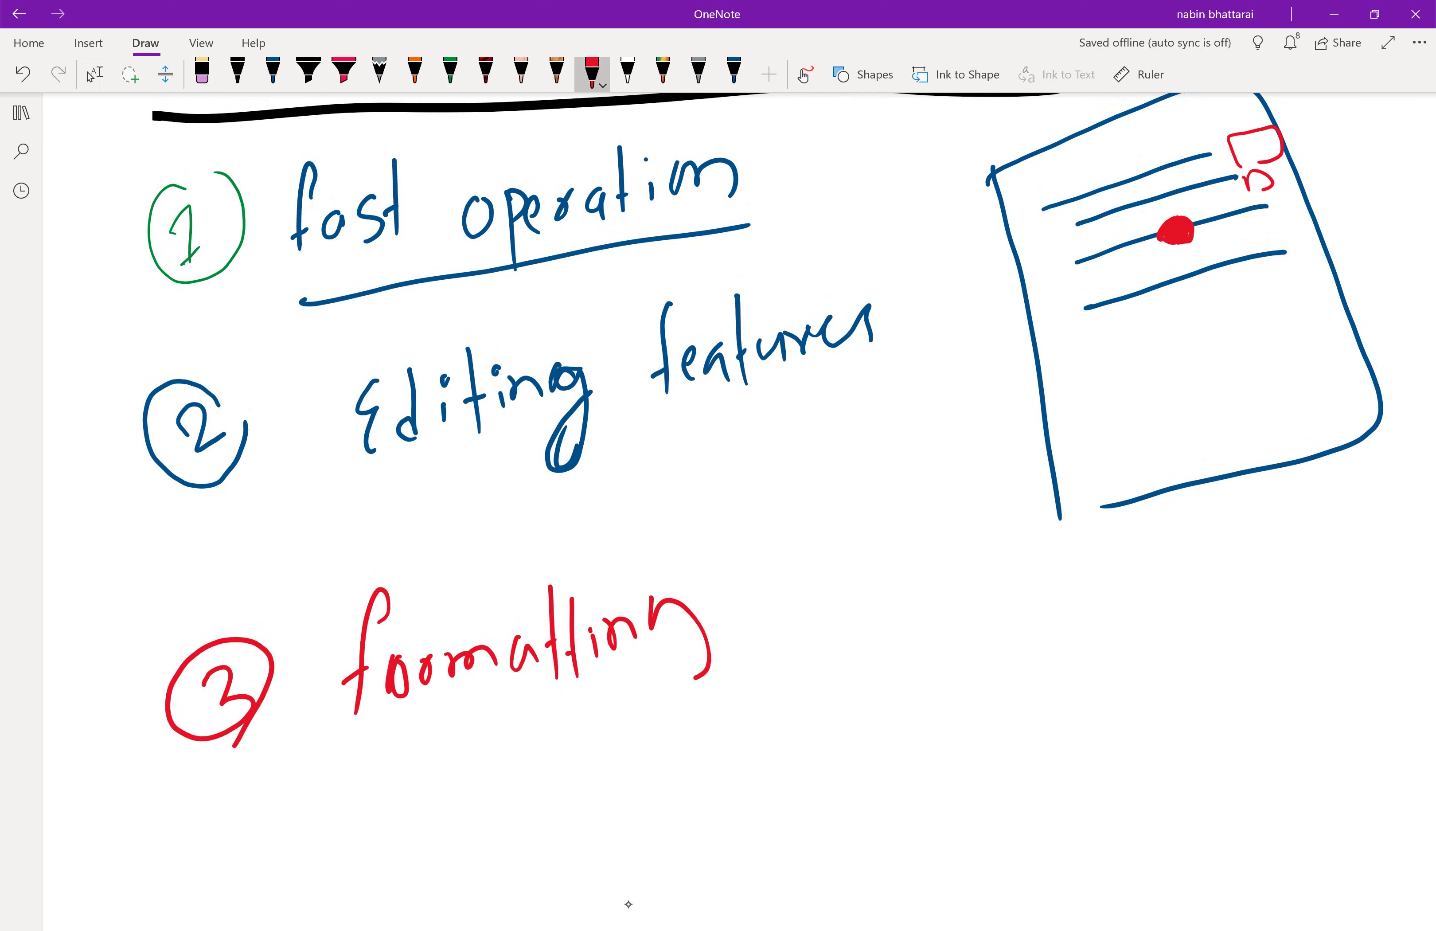
mouse_move(1122, 187)
mouse_down()
mouse_move(1132, 213)
mouse_move(1115, 203)
mouse_move(1142, 211)
mouse_up()
Remove stray red letters 'a' and '9' with Escape and Ctrl+Z, then extend the final g of 'formatting'
drag(950, 681, 946, 714)
drag(1078, 682, 1066, 741)
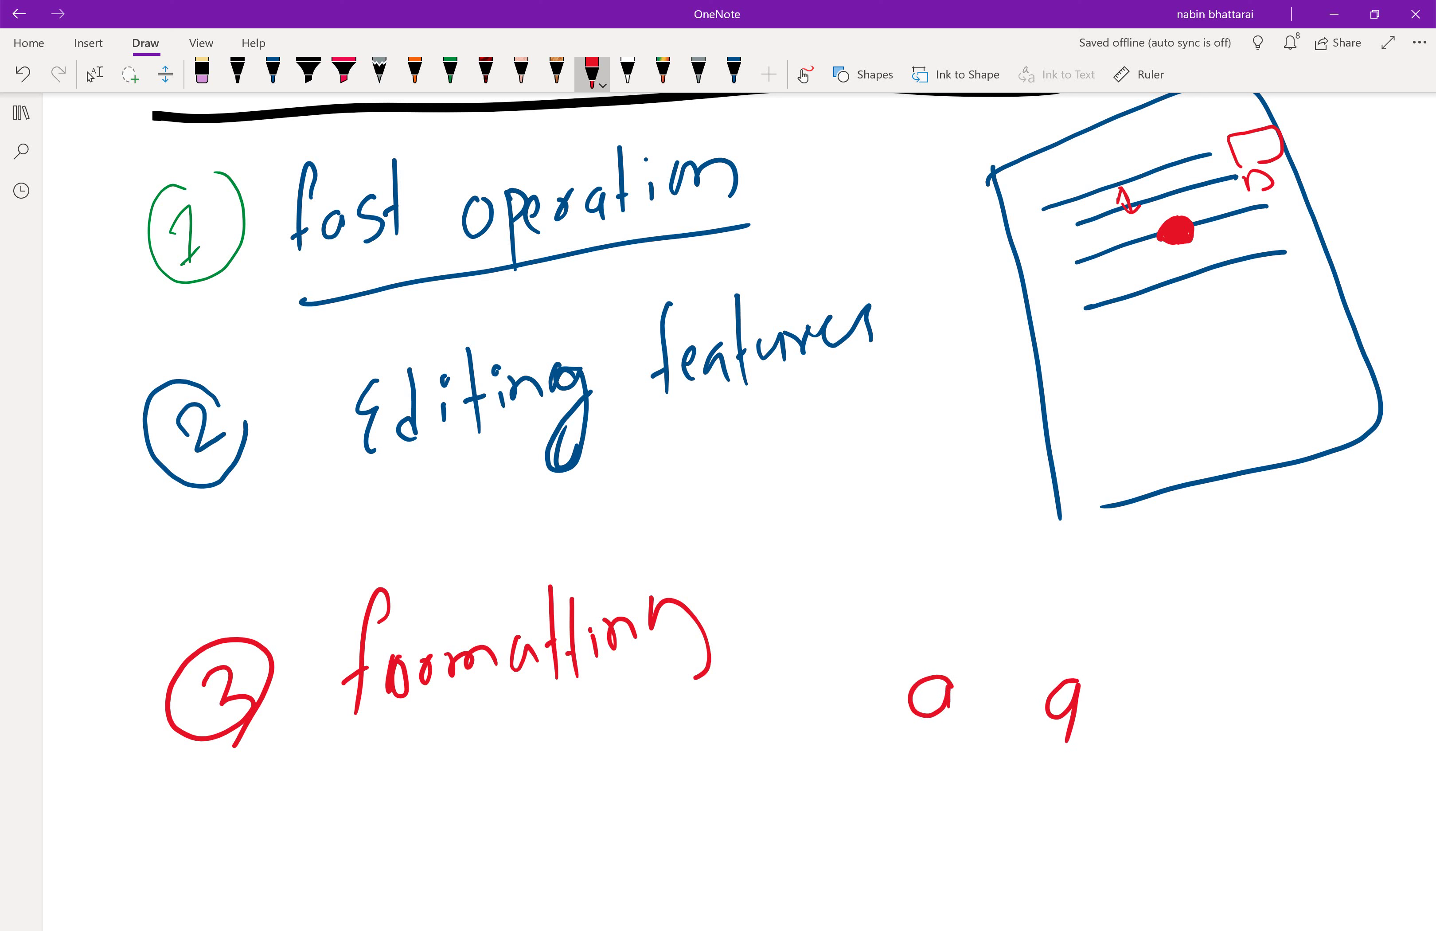
key(Escape)
key(ctrl+z)
key(ctrl+z)
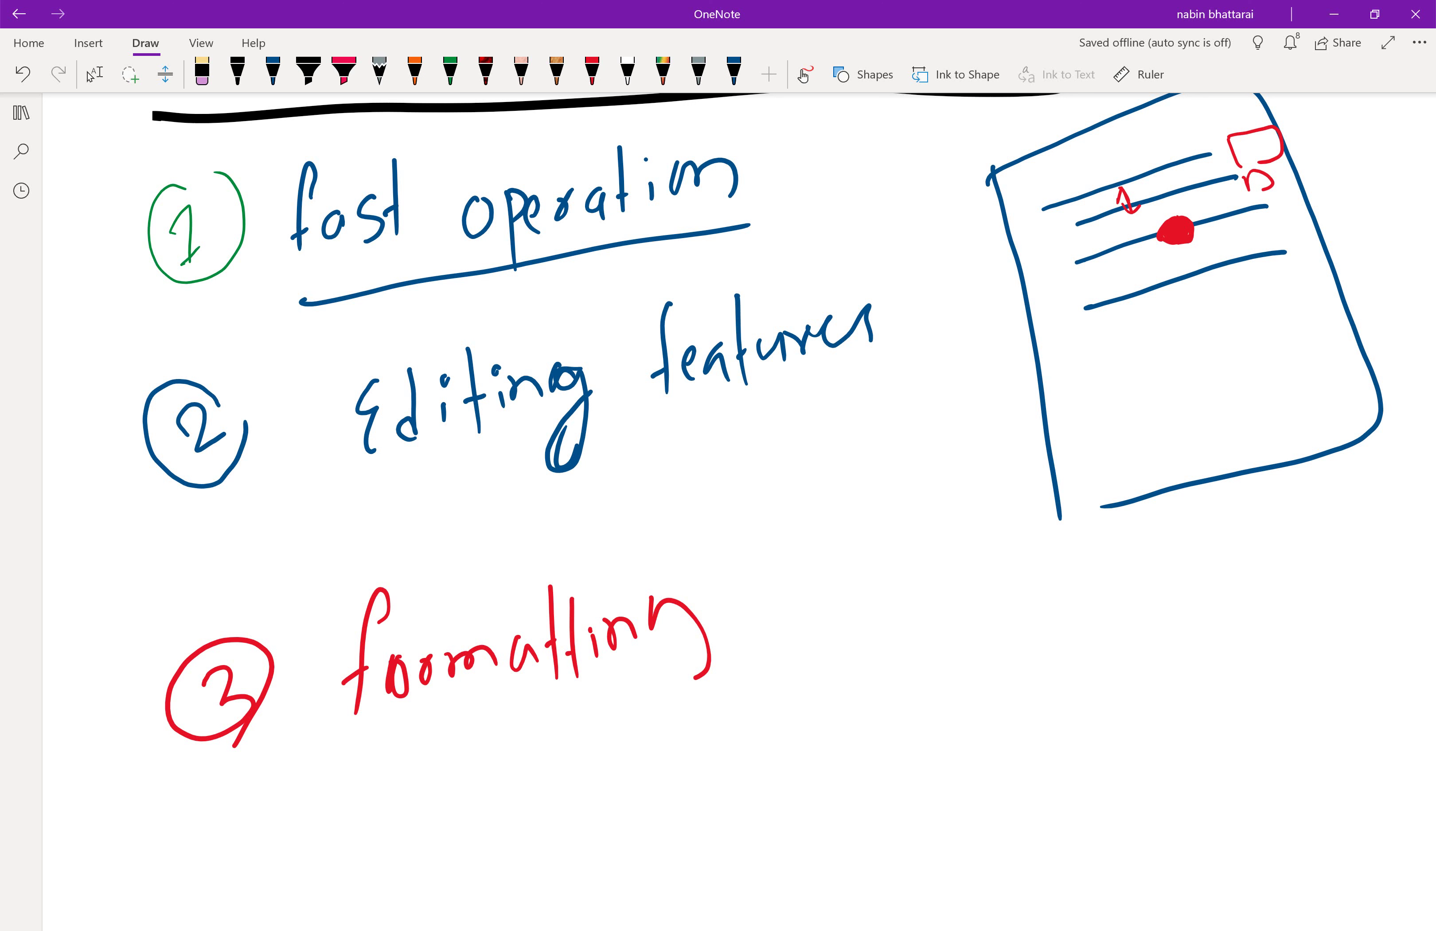
click(593, 71)
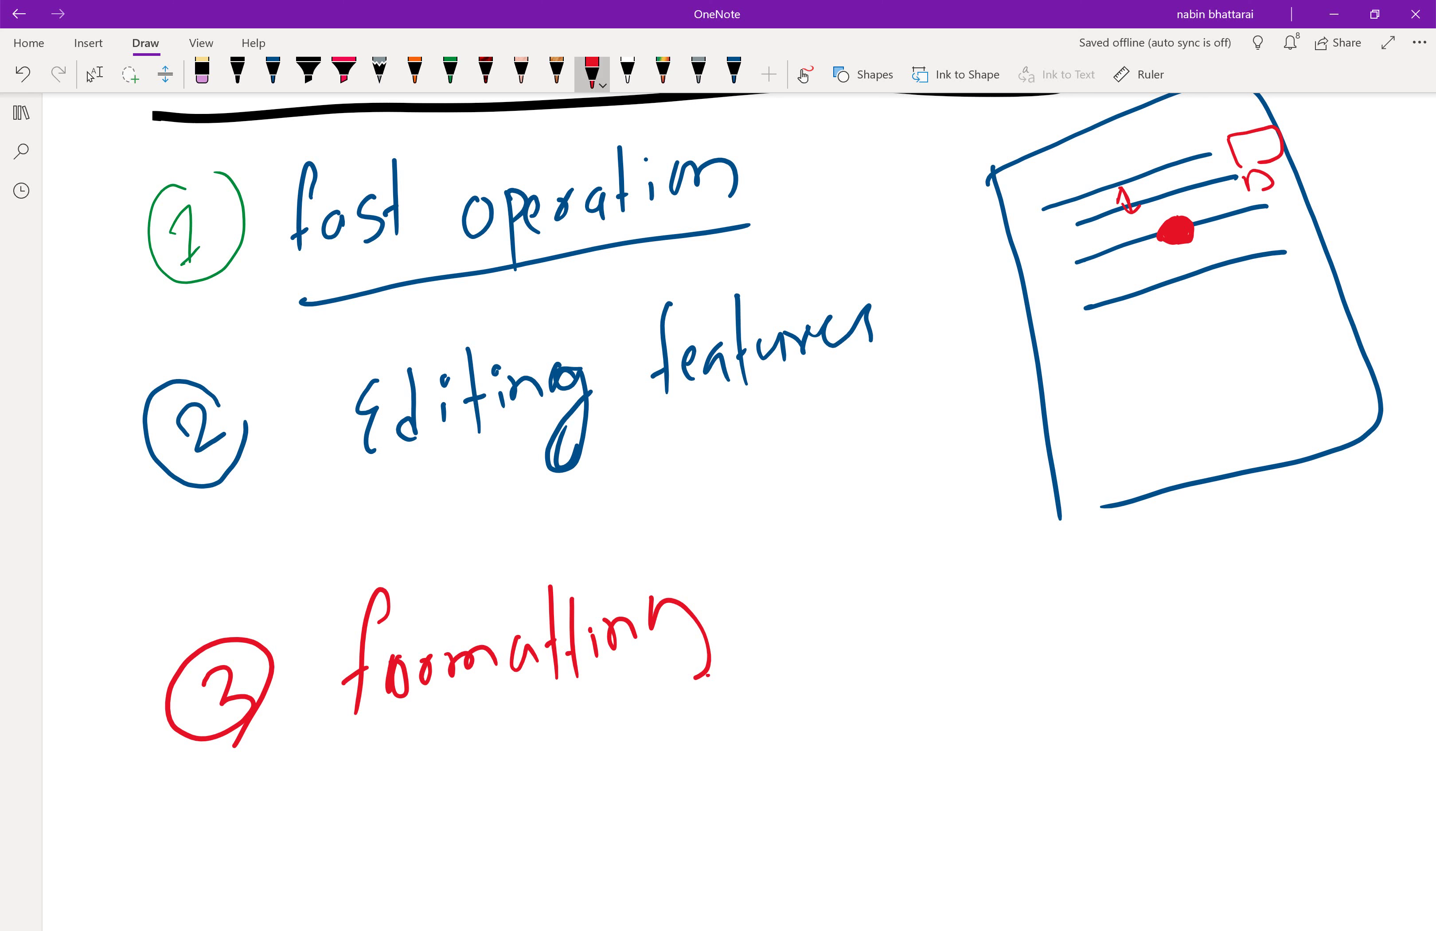
drag(703, 590, 708, 669)
Draw a red circled 4 and handwrite 'permanent storage' beside it
scroll(725, 514, down, 3)
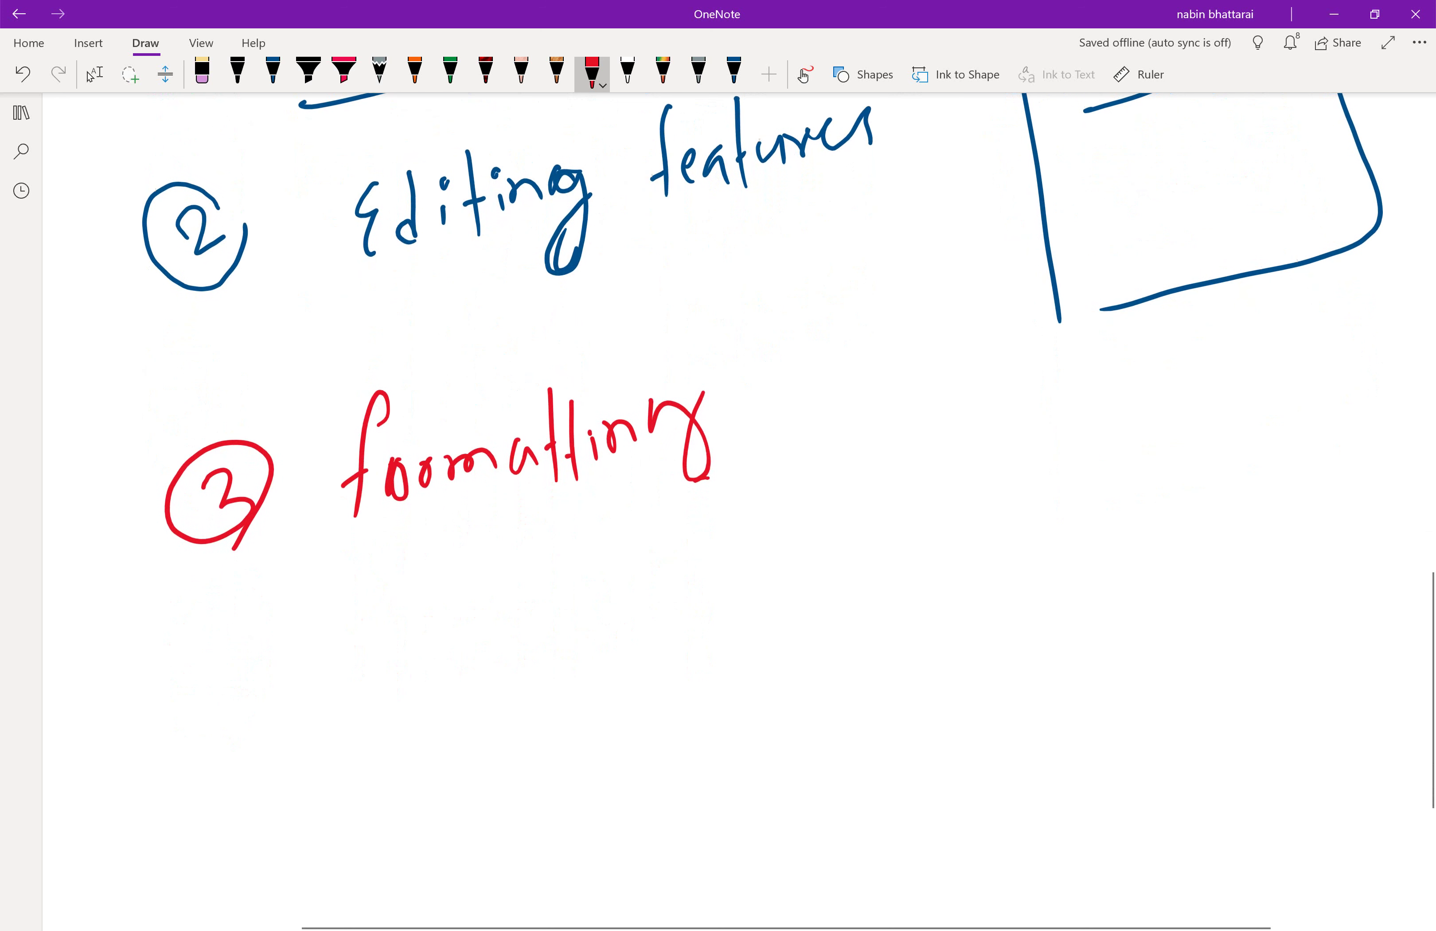
drag(212, 680, 258, 738)
mouse_move(239, 639)
mouse_down()
mouse_move(175, 740)
mouse_move(225, 641)
mouse_up()
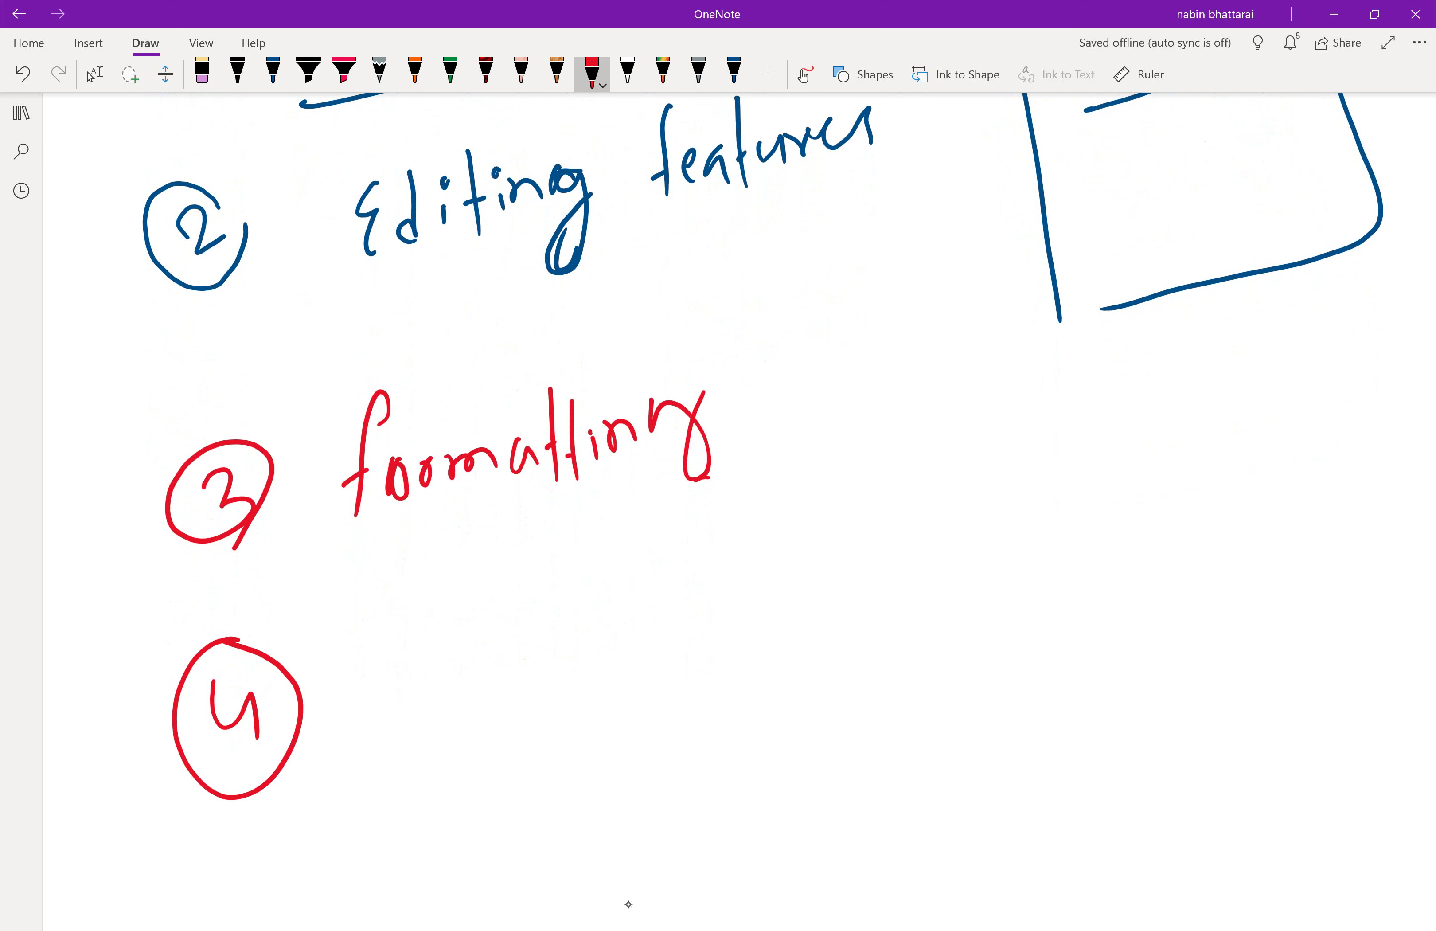
mouse_move(431, 658)
mouse_down()
mouse_move(440, 737)
mouse_move(441, 686)
mouse_move(488, 685)
mouse_move(505, 663)
mouse_up()
mouse_move(520, 638)
mouse_down()
mouse_move(526, 664)
mouse_move(606, 642)
mouse_move(671, 596)
mouse_up()
mouse_move(682, 590)
mouse_down()
mouse_move(679, 610)
mouse_move(695, 596)
mouse_up()
mouse_move(724, 527)
mouse_down()
mouse_move(716, 611)
mouse_move(732, 577)
mouse_up()
mouse_move(841, 559)
mouse_down()
mouse_move(806, 595)
mouse_move(823, 620)
mouse_up()
drag(862, 529, 853, 612)
mouse_move(849, 589)
mouse_down()
mouse_move(889, 568)
mouse_move(903, 622)
mouse_up()
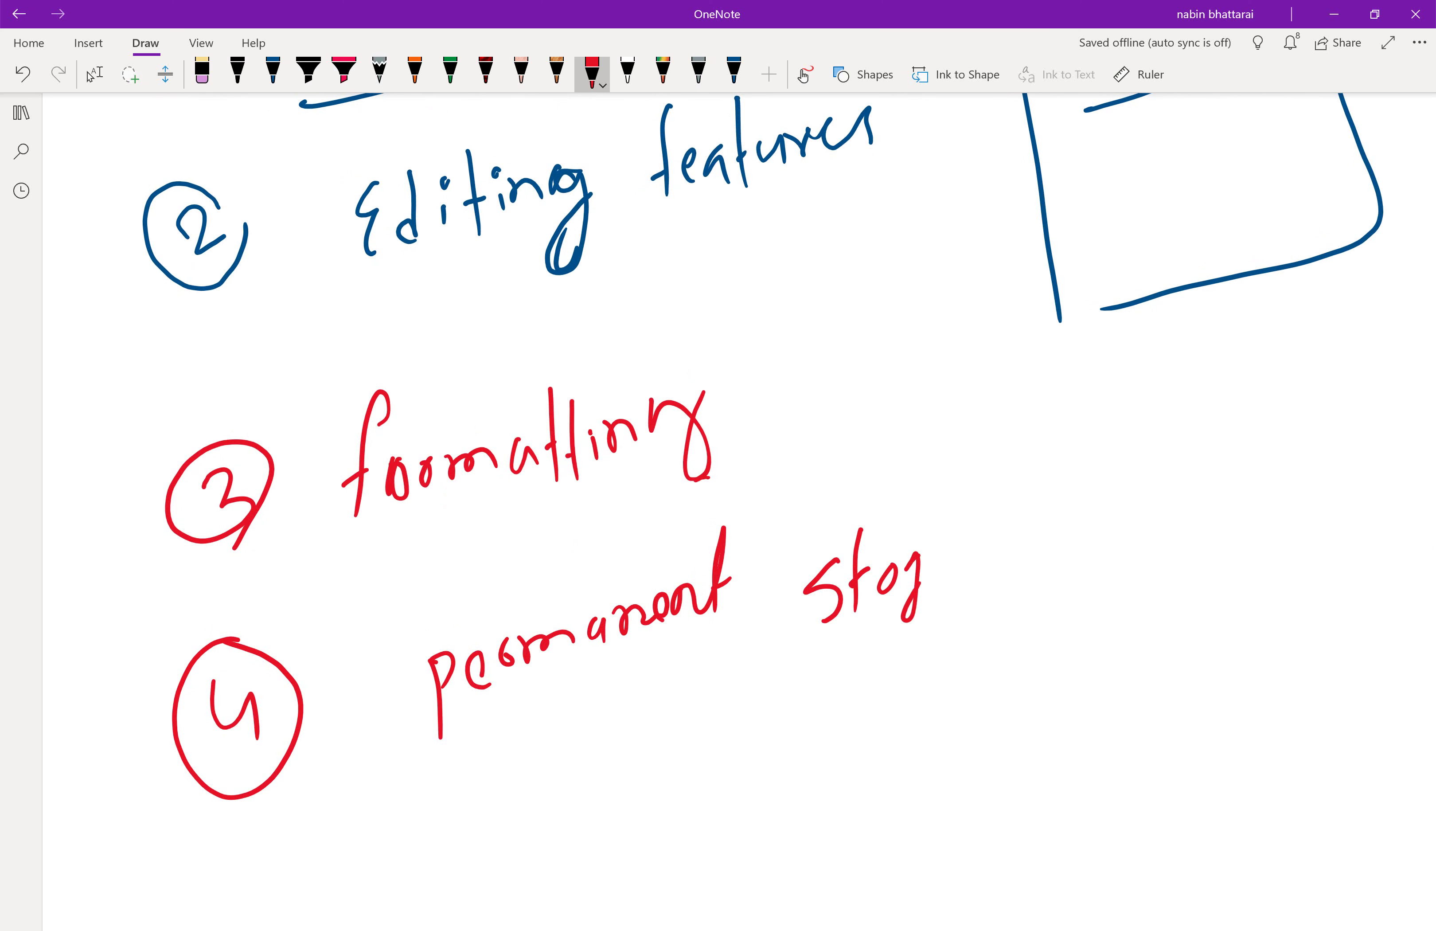
mouse_move(899, 555)
mouse_down()
mouse_move(906, 605)
mouse_move(952, 587)
mouse_move(972, 609)
mouse_move(1010, 574)
mouse_move(911, 598)
mouse_move(939, 538)
mouse_up()
mouse_move(1013, 568)
mouse_down()
mouse_move(1026, 543)
mouse_move(1013, 573)
mouse_up()
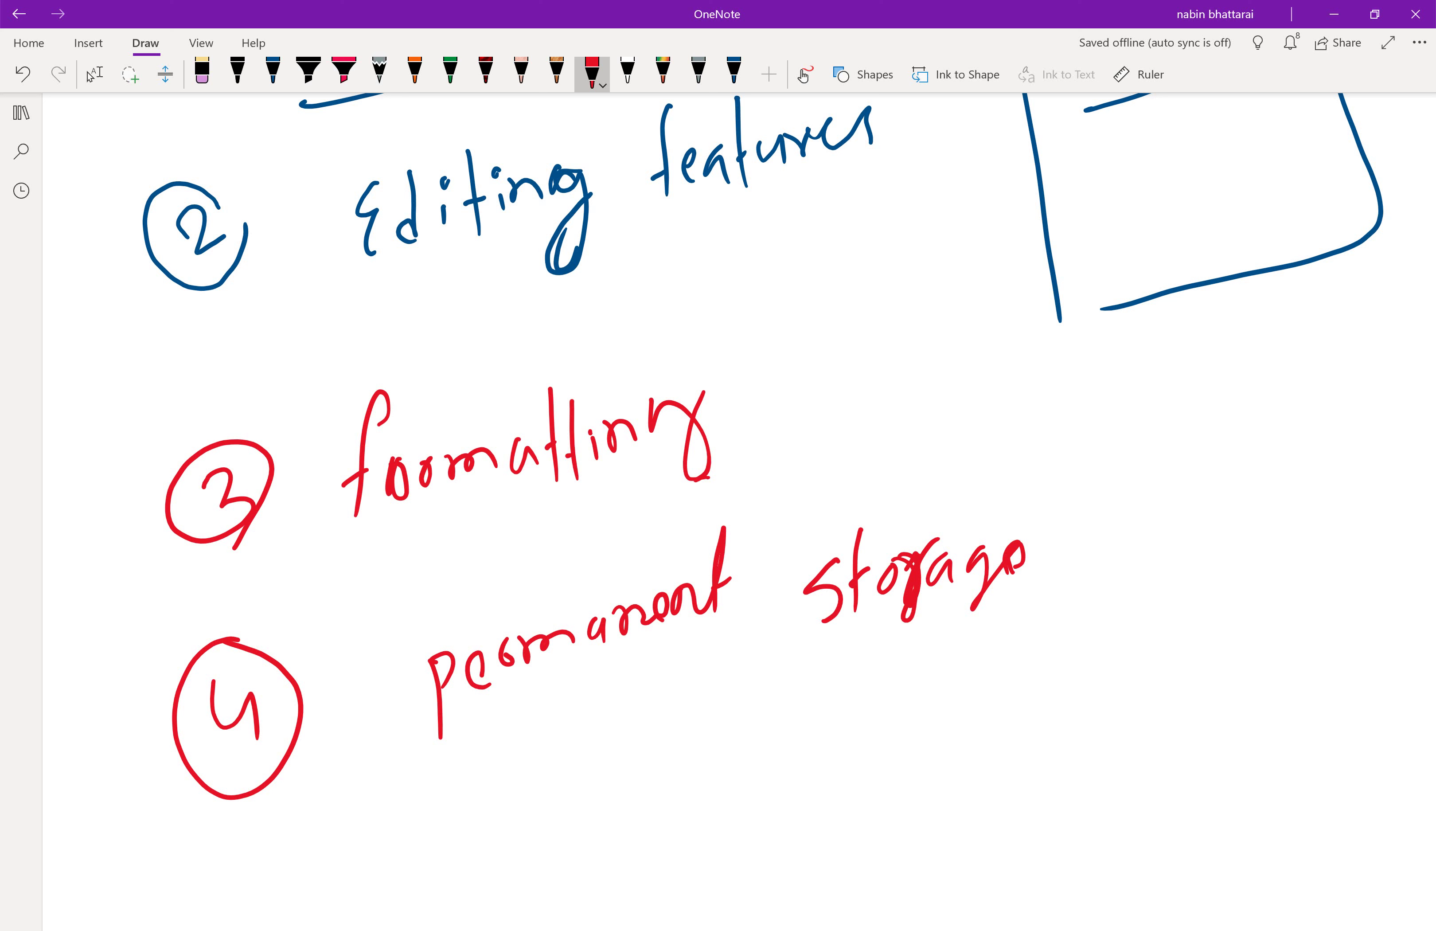
Below item 4, draw a red circled 5 and write 'Graphics'
scroll(678, 323, down, 1)
scroll(678, 323, down, 1)
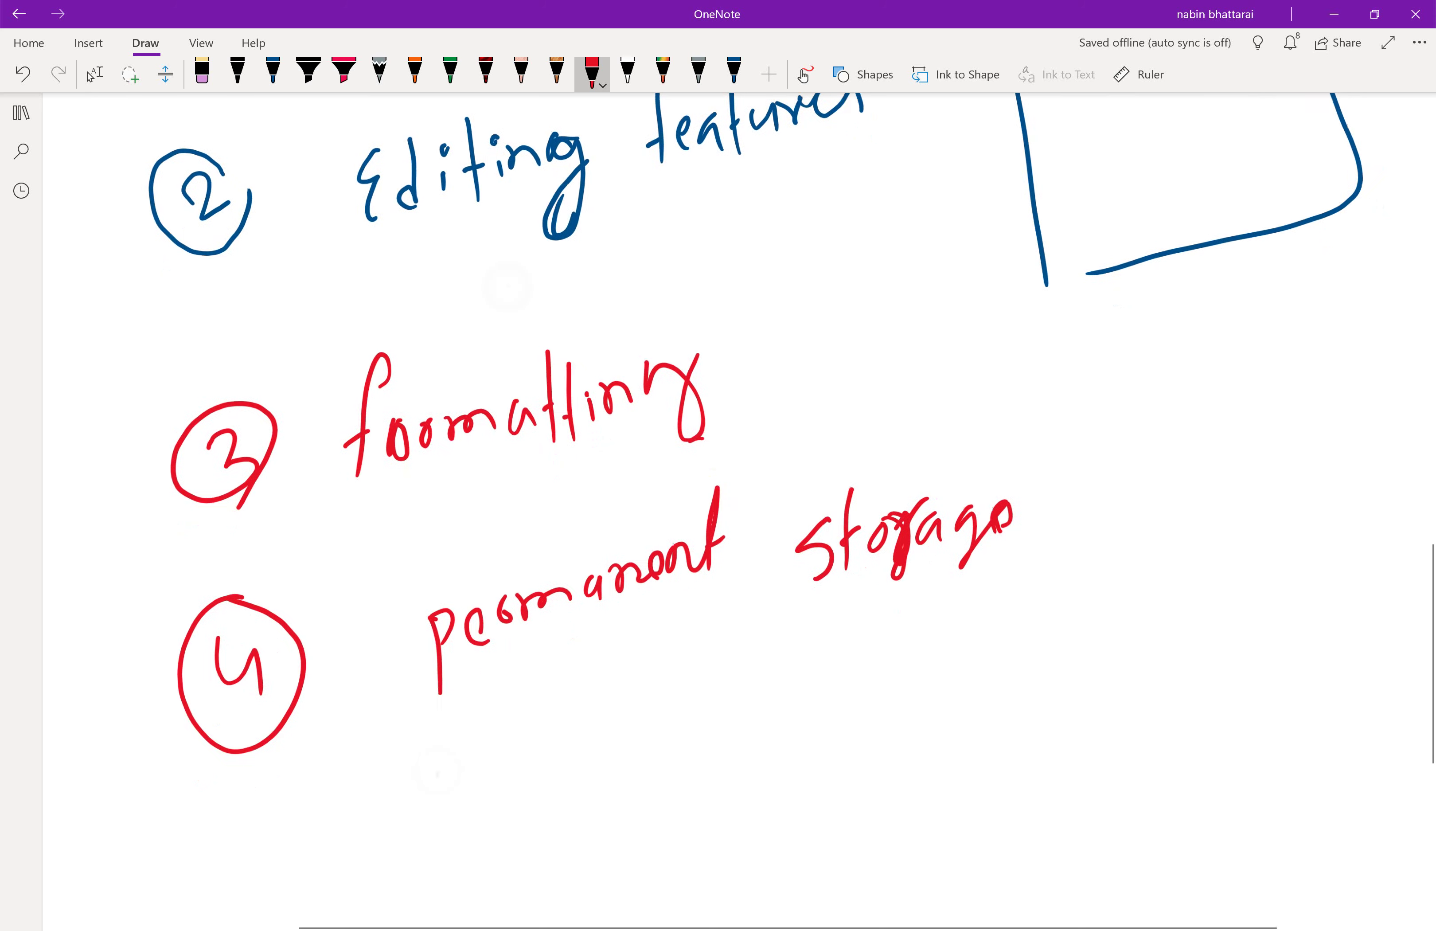
scroll(678, 323, down, 1)
scroll(678, 322, down, 1)
mouse_move(397, 743)
mouse_down()
mouse_move(362, 783)
mouse_move(426, 756)
mouse_move(387, 819)
mouse_up()
drag(505, 700, 535, 761)
mouse_move(555, 723)
mouse_down()
mouse_move(578, 714)
mouse_move(639, 759)
mouse_up()
drag(632, 689, 641, 712)
mouse_move(665, 630)
mouse_down()
mouse_move(699, 705)
mouse_move(753, 688)
mouse_up()
drag(780, 635, 785, 677)
Draw a red circled 6 below 'Graphics' and handwrite 'Review' beside it
scroll(725, 483, up, 10)
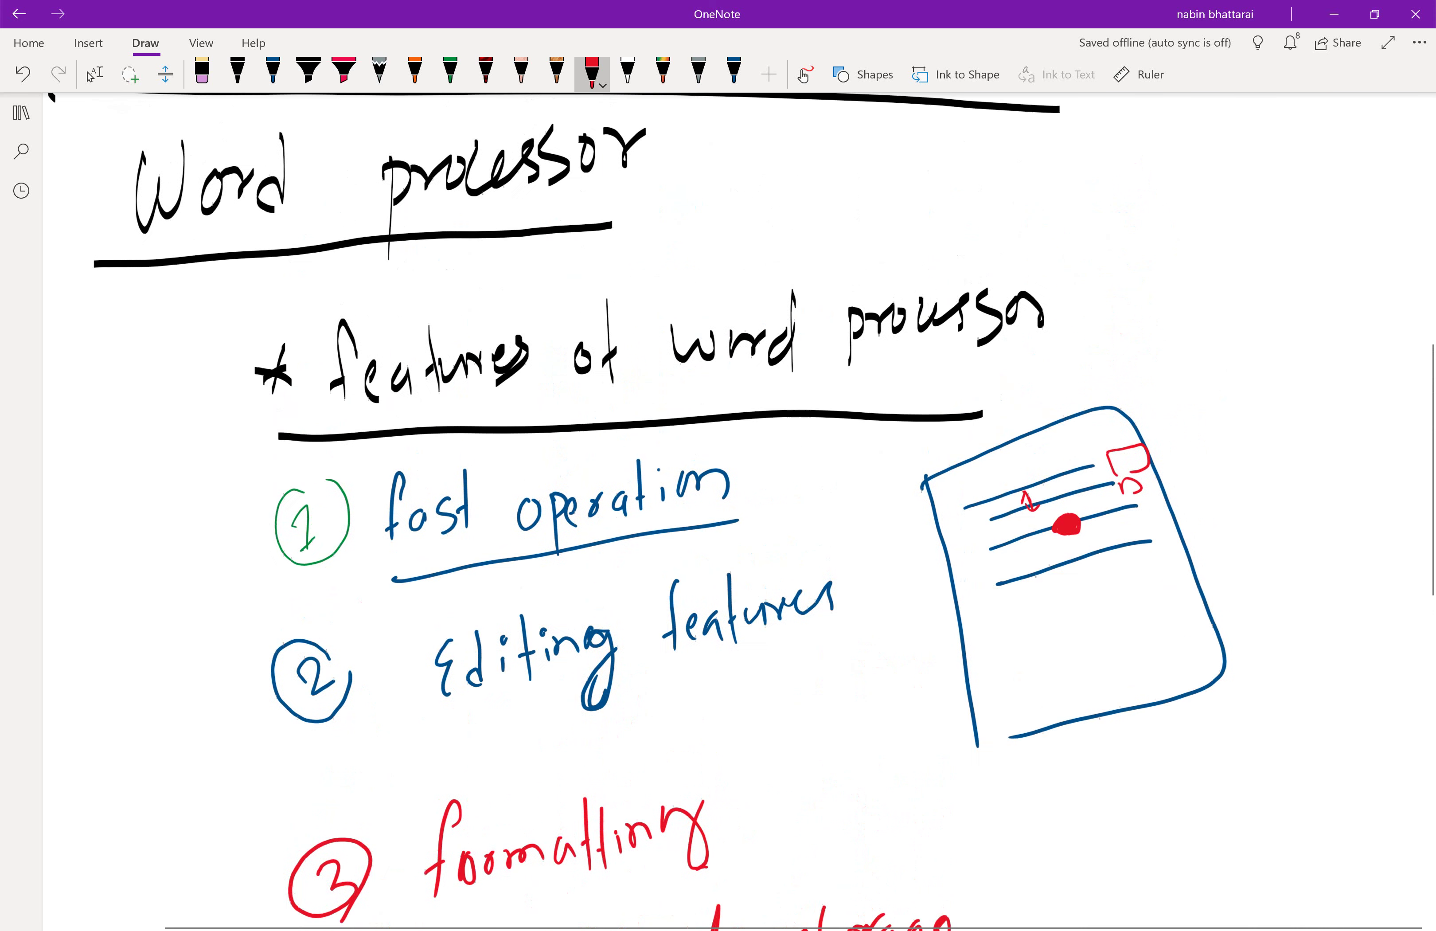
scroll(695, 483, down, 5)
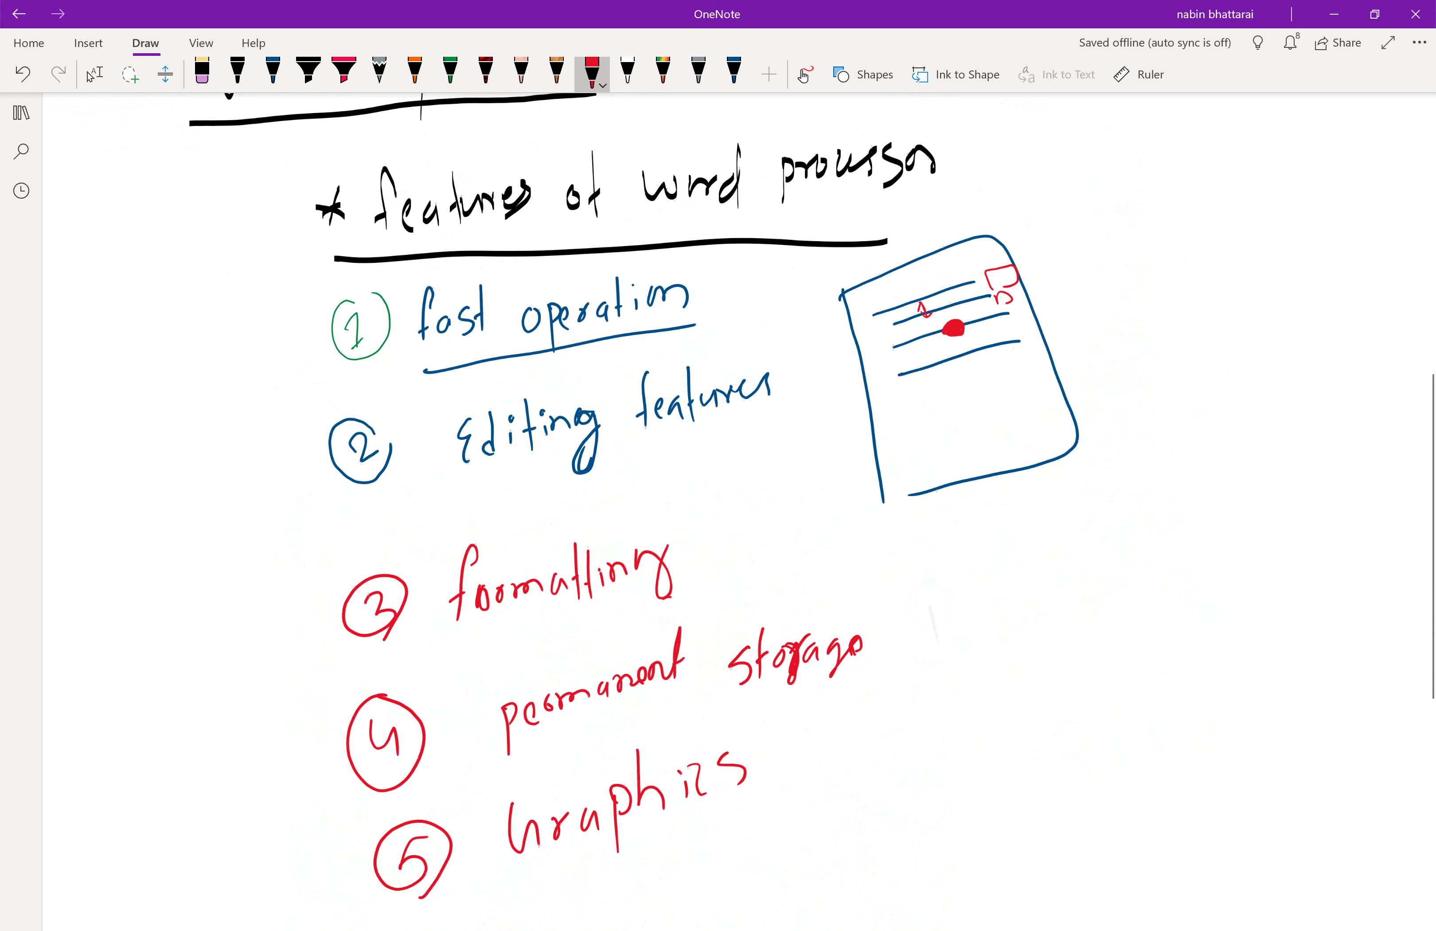
click(94, 73)
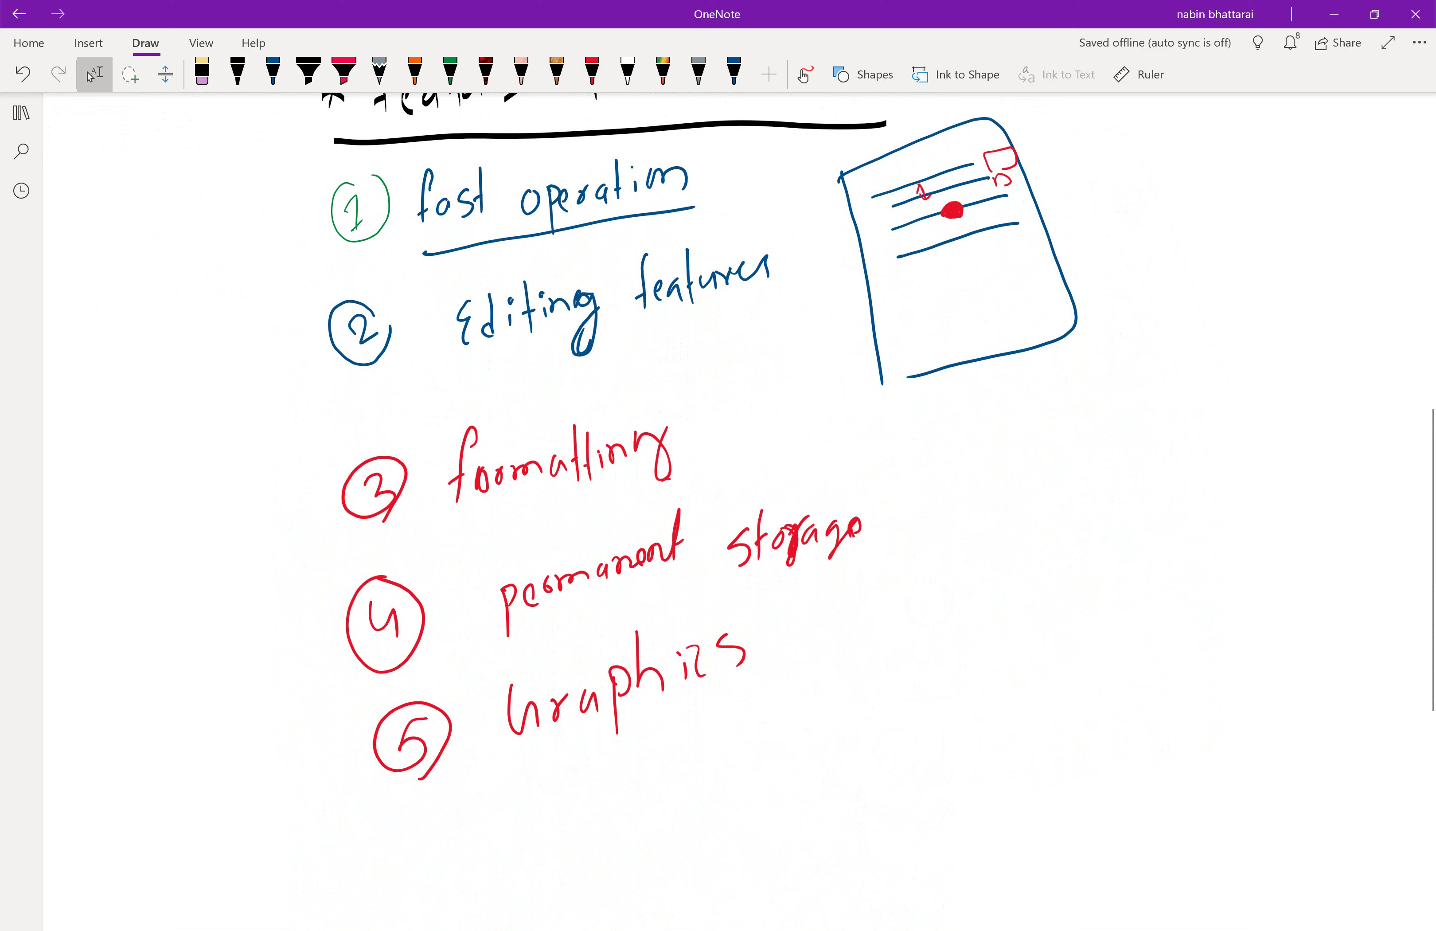
click(592, 73)
mouse_move(432, 817)
mouse_down()
mouse_move(431, 846)
mouse_move(447, 801)
mouse_up()
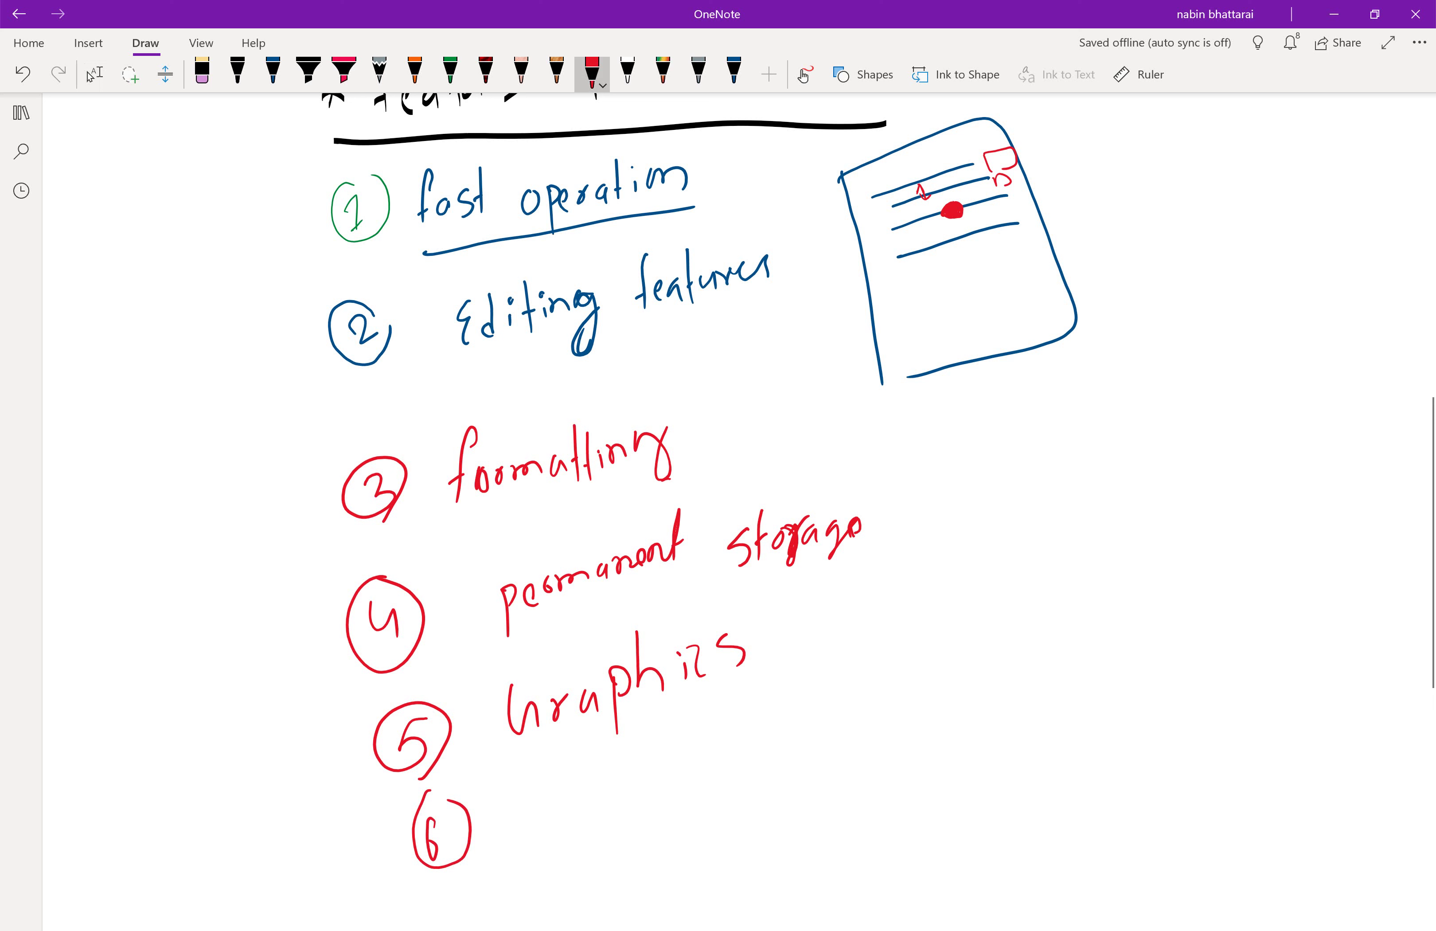
mouse_move(528, 786)
mouse_down()
mouse_move(527, 844)
mouse_move(583, 821)
mouse_move(613, 784)
mouse_up()
mouse_move(631, 781)
mouse_down()
mouse_move(633, 799)
mouse_move(715, 760)
mouse_up()
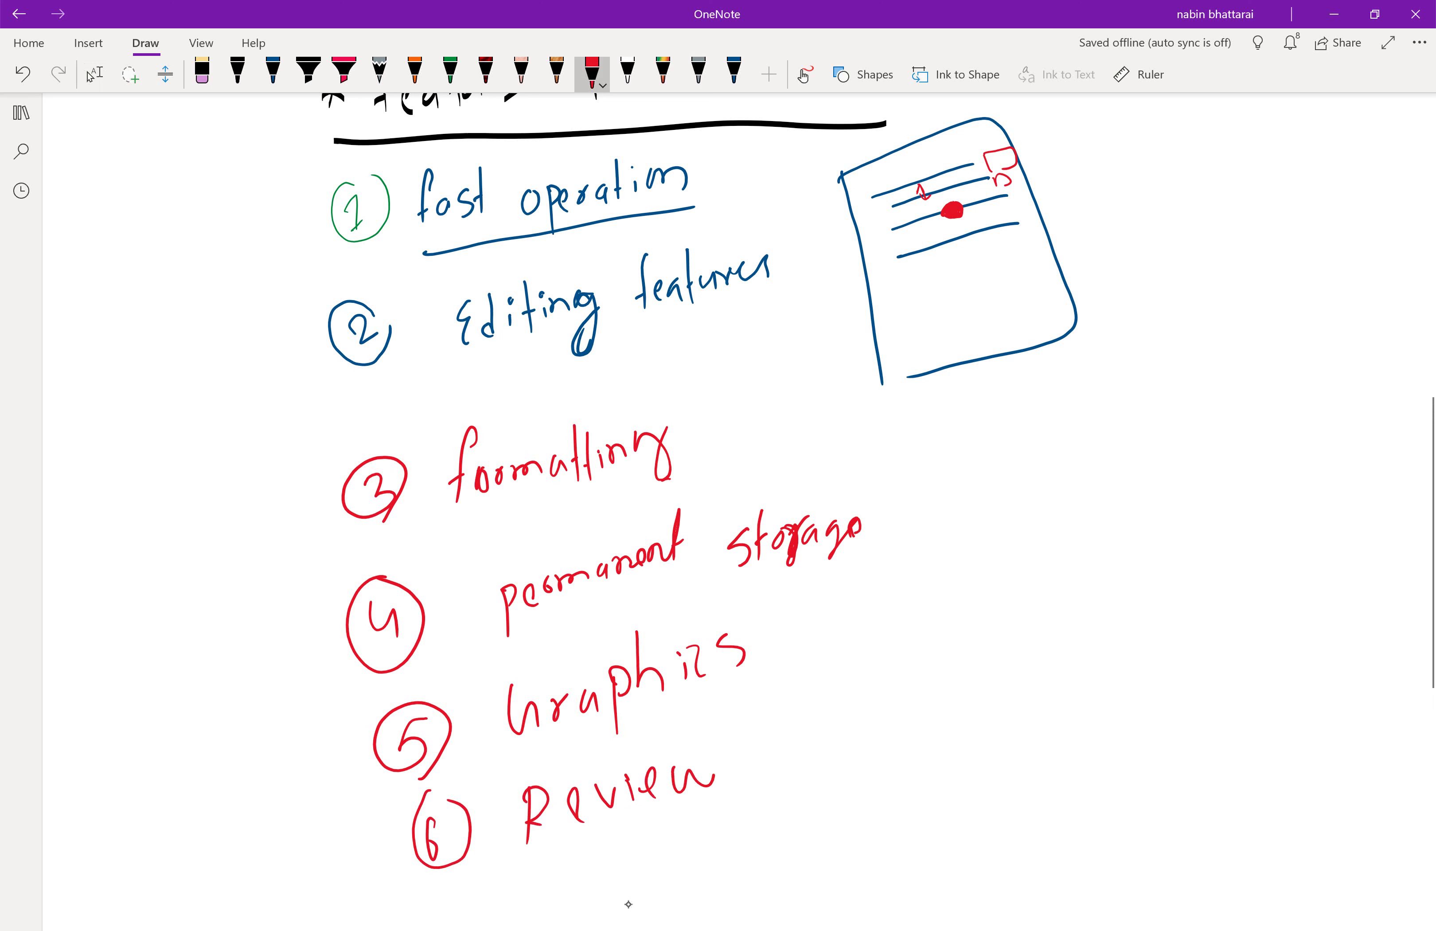
click(718, 743)
mouse_move(814, 742)
mouse_down()
mouse_move(826, 727)
mouse_move(817, 767)
mouse_up()
mouse_move(850, 698)
mouse_down()
mouse_move(847, 744)
mouse_move(879, 740)
mouse_up()
mouse_move(888, 723)
mouse_down()
mouse_move(962, 748)
mouse_move(1009, 691)
mouse_up()
mouse_move(1010, 689)
mouse_down()
mouse_move(1022, 712)
mouse_move(822, 750)
mouse_up()
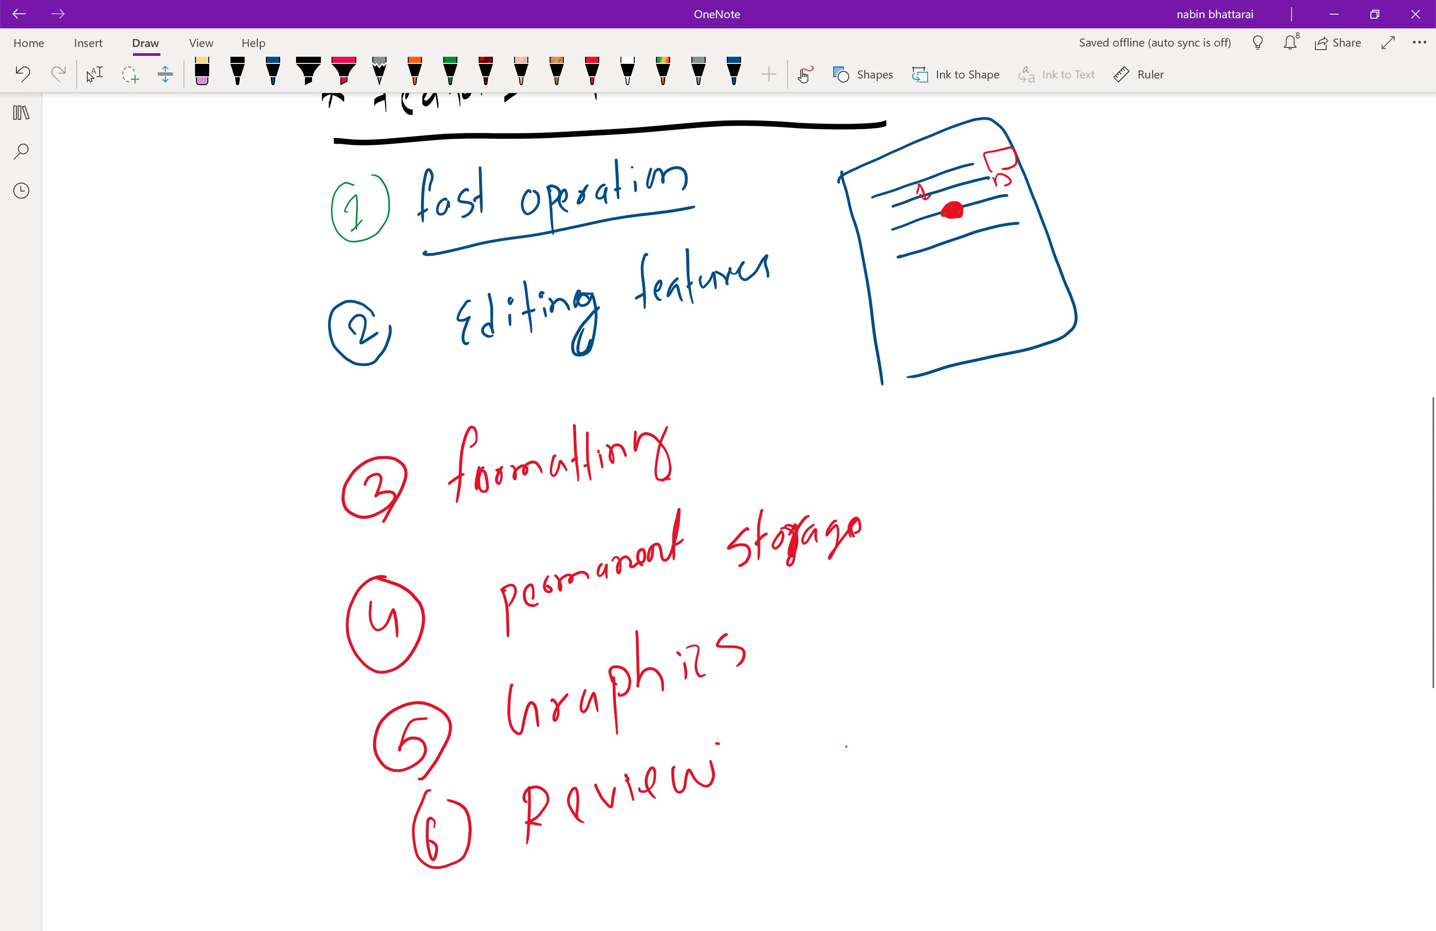
Draw a red circled 7 and handwrite 'Searching', correcting a few letters
scroll(718, 484, down, 3)
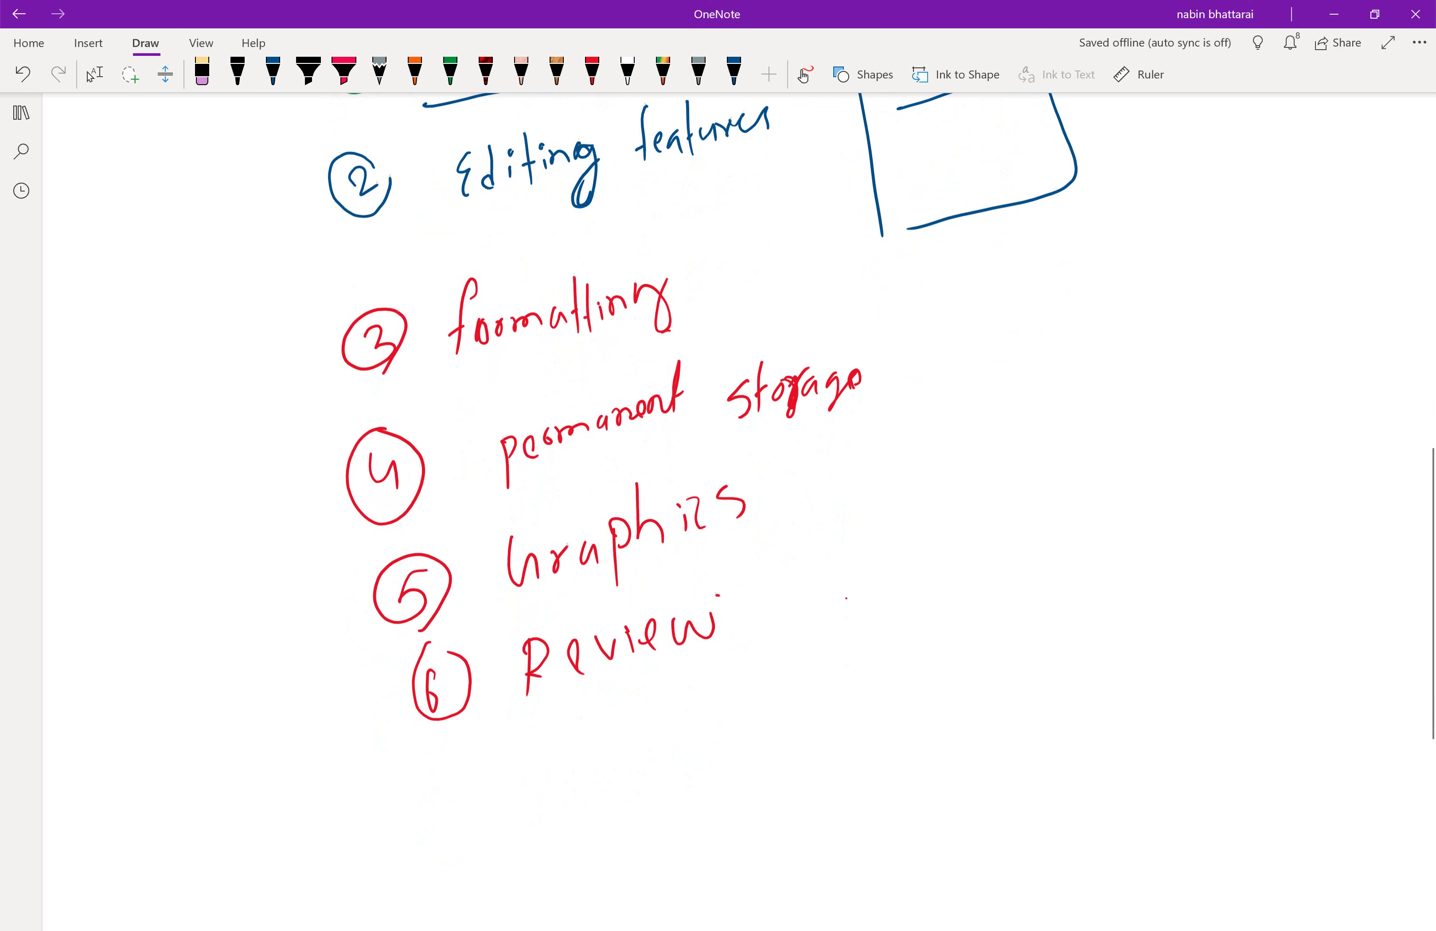
mouse_move(463, 751)
mouse_down()
mouse_move(471, 804)
mouse_move(467, 737)
mouse_up()
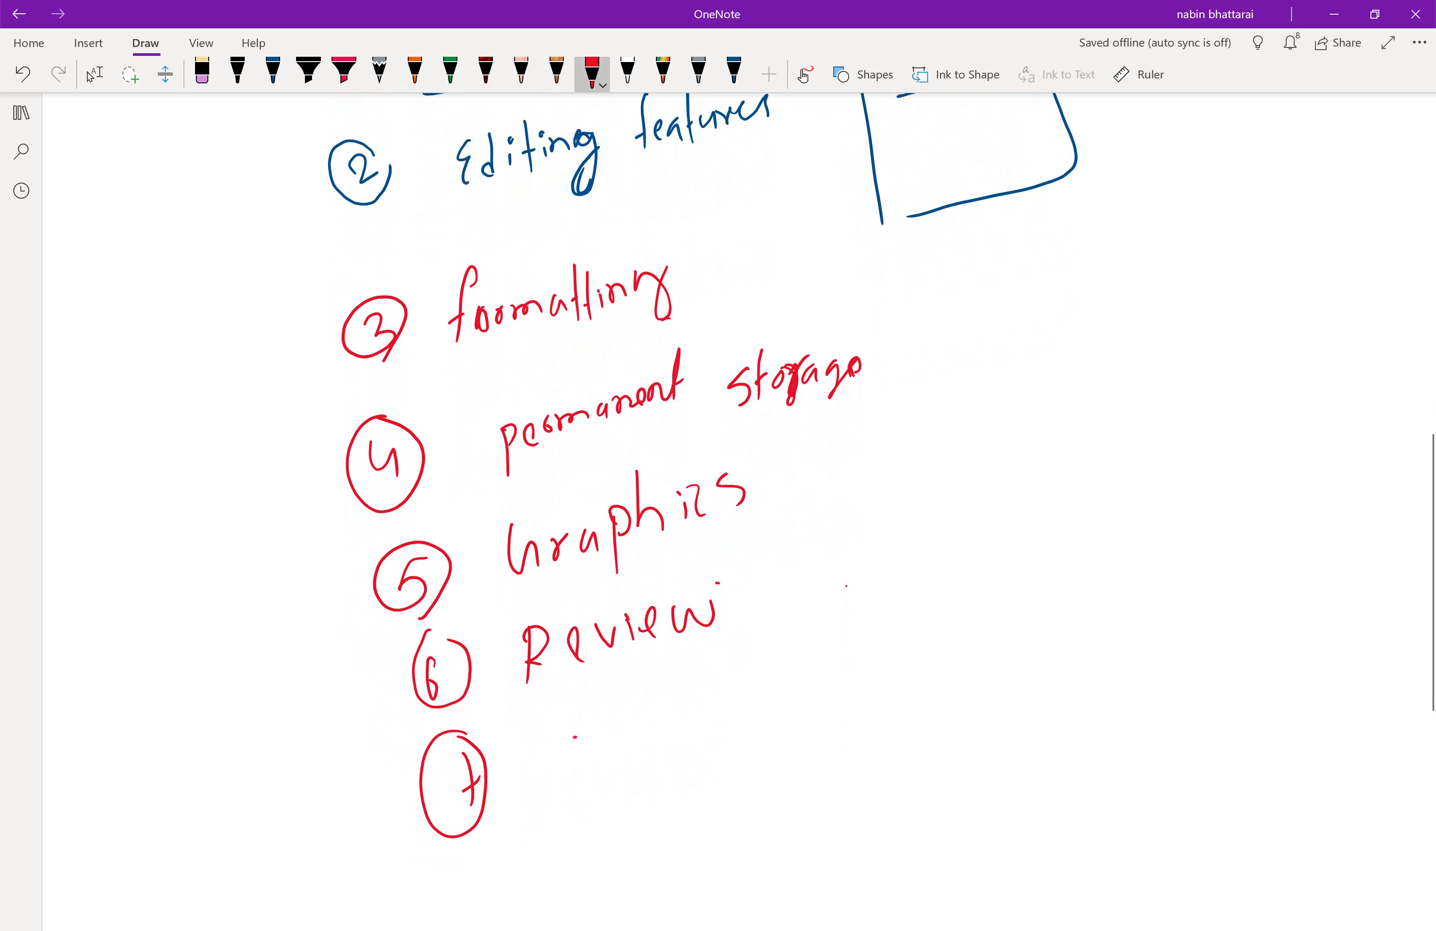
mouse_move(575, 735)
mouse_down()
mouse_move(580, 781)
mouse_move(696, 721)
mouse_move(713, 748)
mouse_up()
mouse_move(736, 670)
mouse_down()
mouse_move(737, 704)
mouse_move(770, 732)
mouse_up()
drag(812, 692, 839, 688)
mouse_move(859, 663)
mouse_down()
mouse_move(883, 658)
mouse_move(852, 730)
mouse_up()
drag(670, 723, 686, 716)
drag(705, 692, 684, 742)
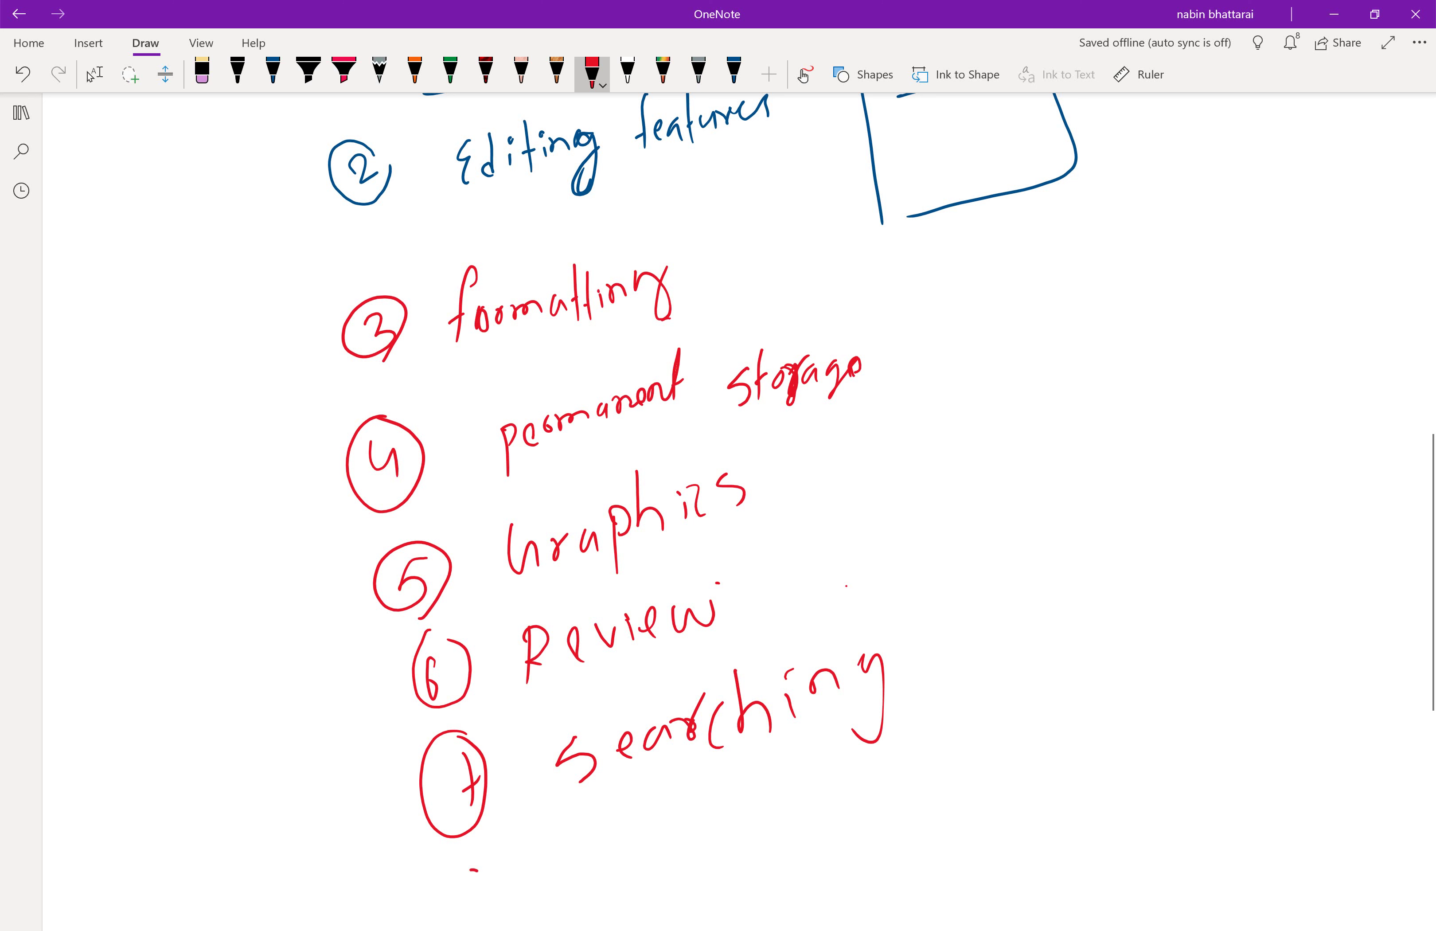
Add a red circled 8 with 'mail merge' written beside it
mouse_move(473, 870)
mouse_down()
mouse_move(487, 878)
mouse_move(490, 846)
mouse_up()
mouse_move(601, 822)
mouse_down()
mouse_move(611, 867)
mouse_move(626, 815)
mouse_move(638, 845)
mouse_up()
mouse_move(662, 823)
mouse_down()
mouse_move(668, 840)
mouse_move(682, 831)
mouse_up()
click(675, 789)
mouse_move(695, 771)
mouse_down()
mouse_move(703, 834)
mouse_move(832, 813)
mouse_move(879, 767)
mouse_up()
mouse_move(905, 749)
mouse_down()
mouse_move(869, 813)
mouse_move(911, 782)
mouse_up()
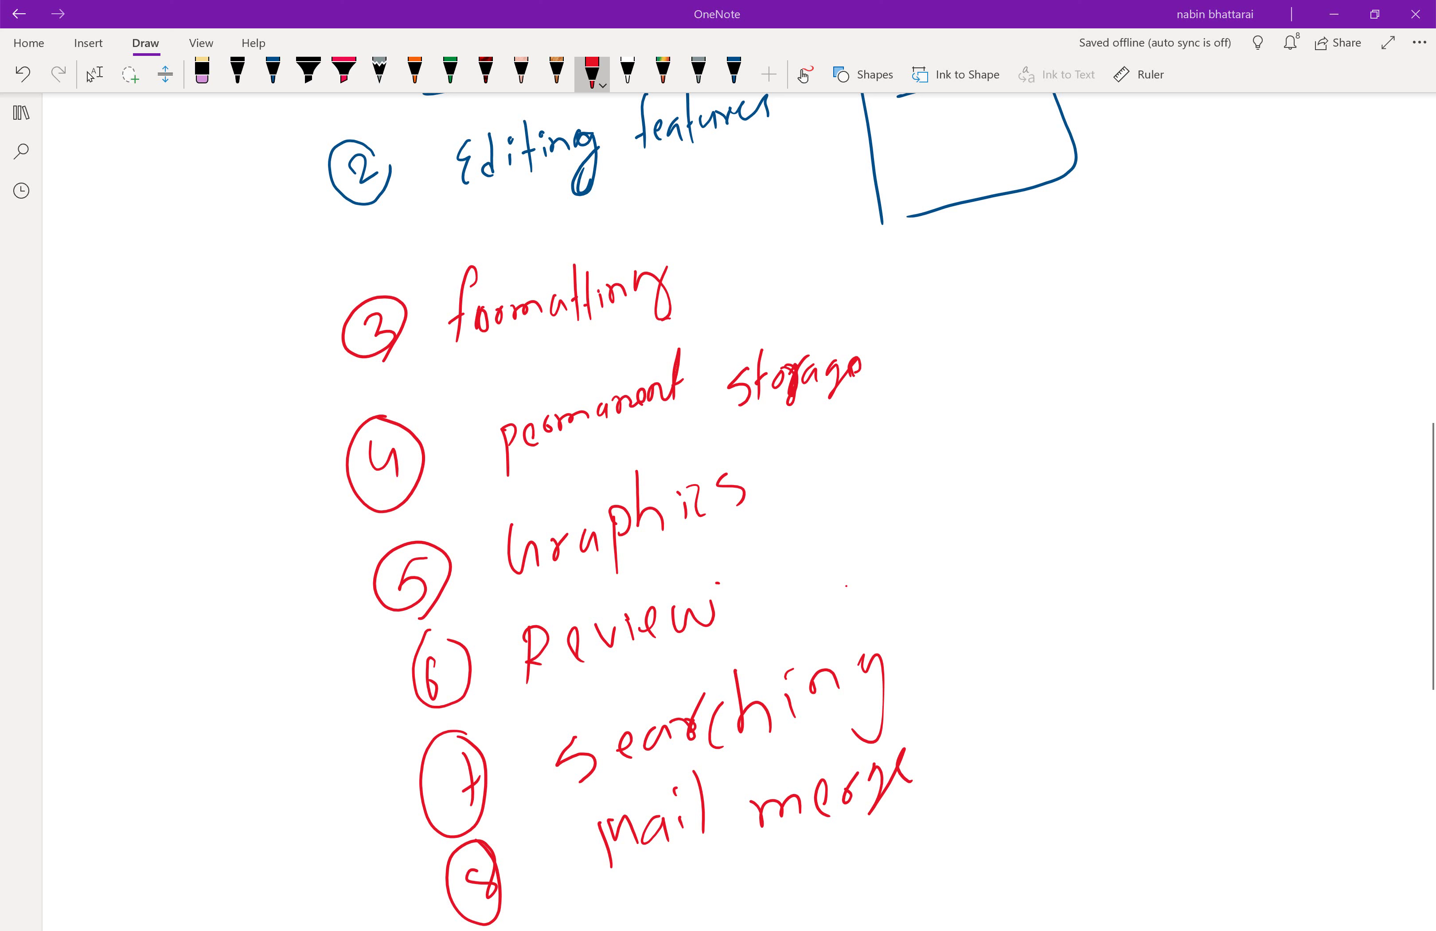
scroll(725, 484, down, 10)
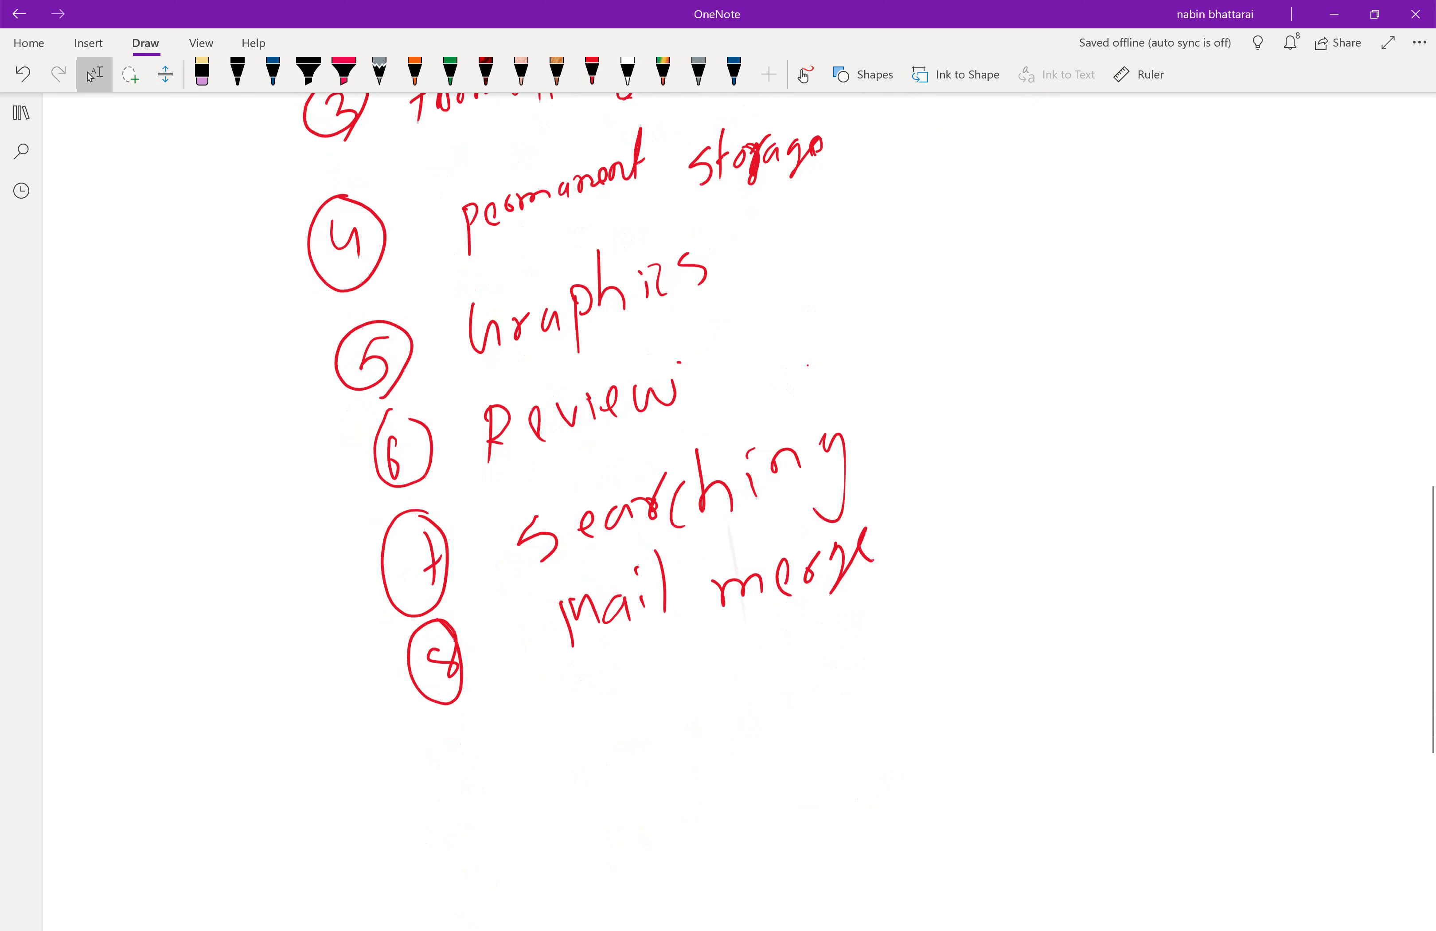
click(94, 74)
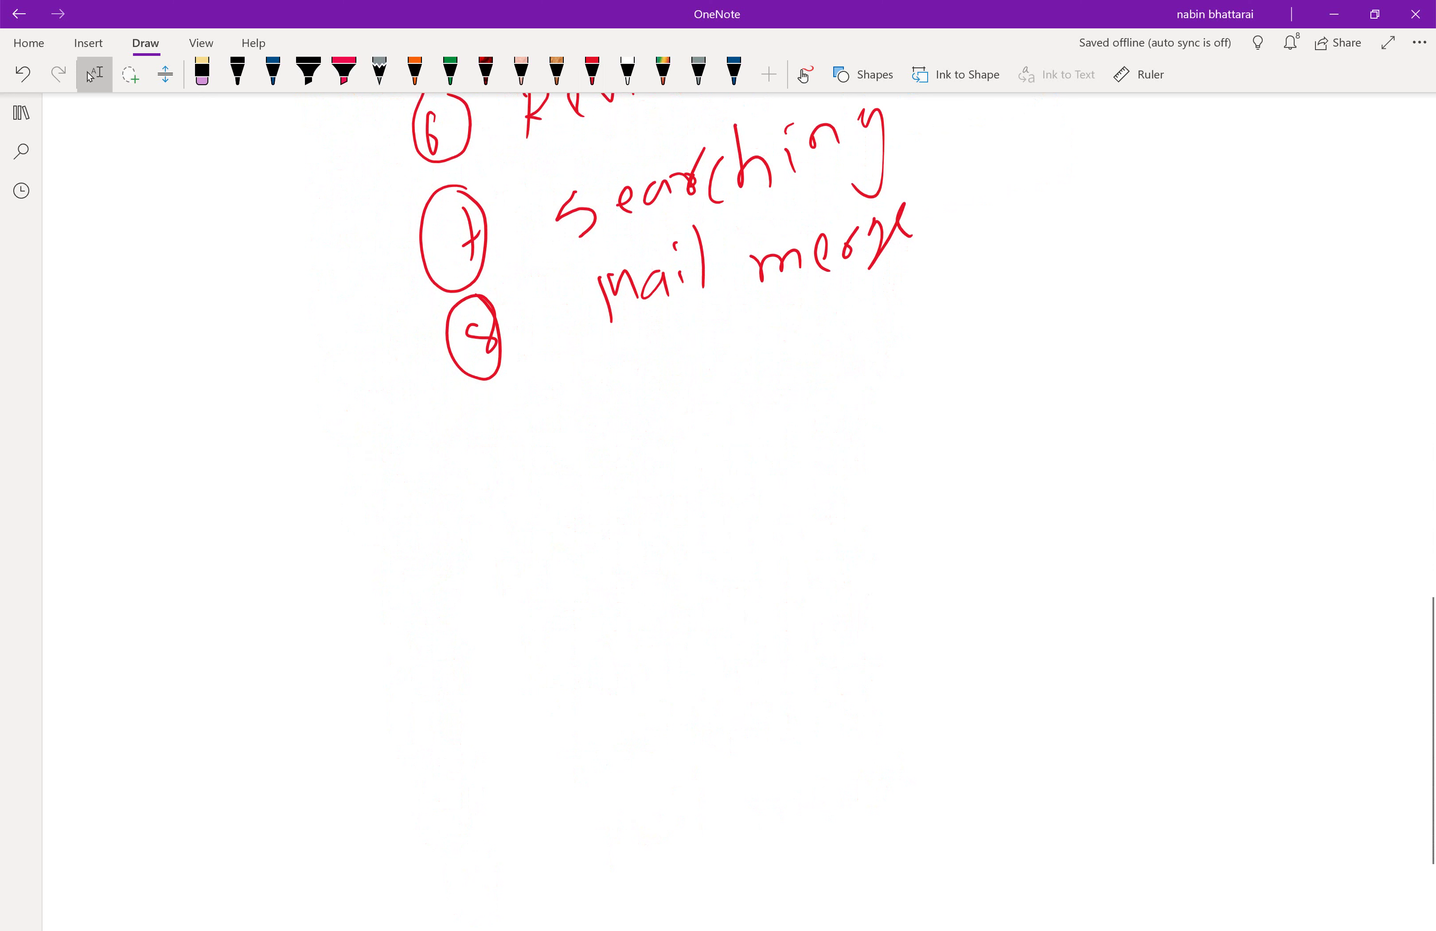
scroll(665, 514, up, 10)
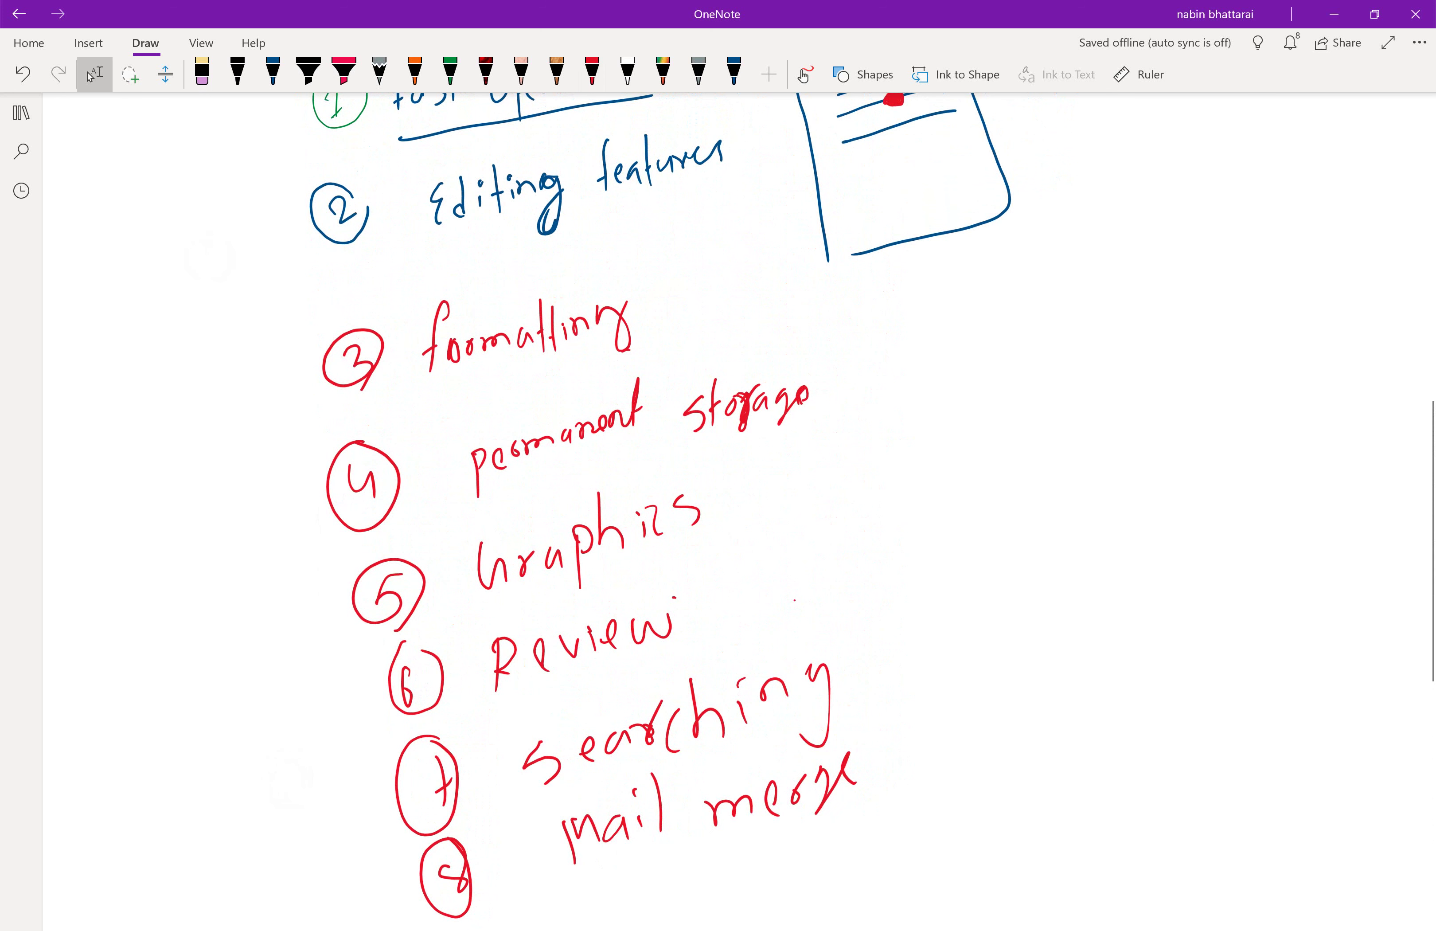
scroll(543, 484, down, 3)
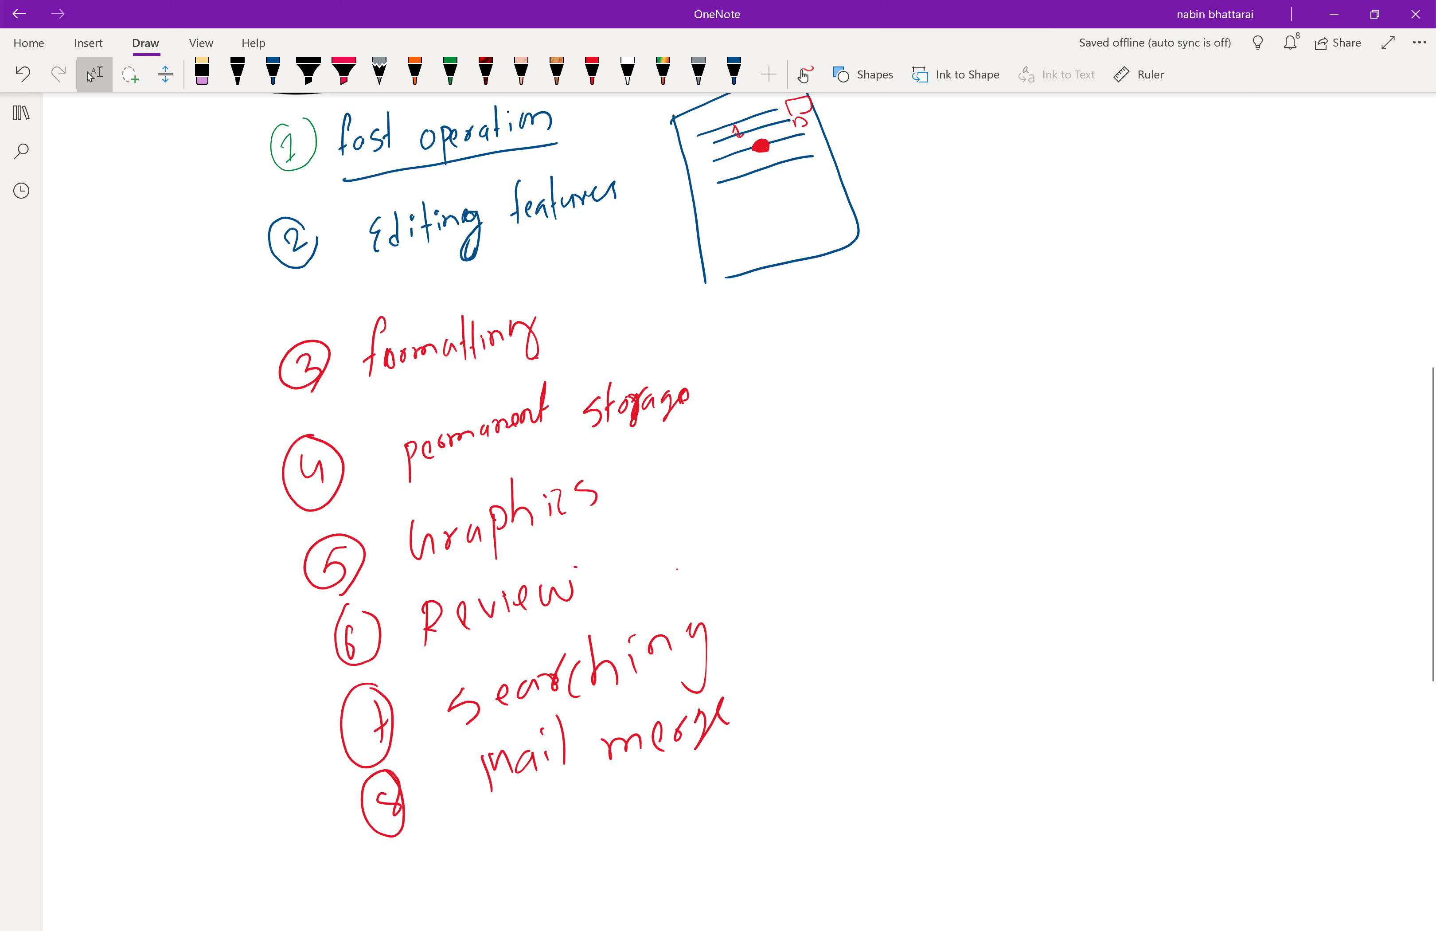
scroll(628, 484, down, 2)
scroll(628, 483, down, 3)
Write '* Advantages of' in red ink below the list, undoing a miswritten word with Ctrl+Z
scroll(628, 484, down, 1)
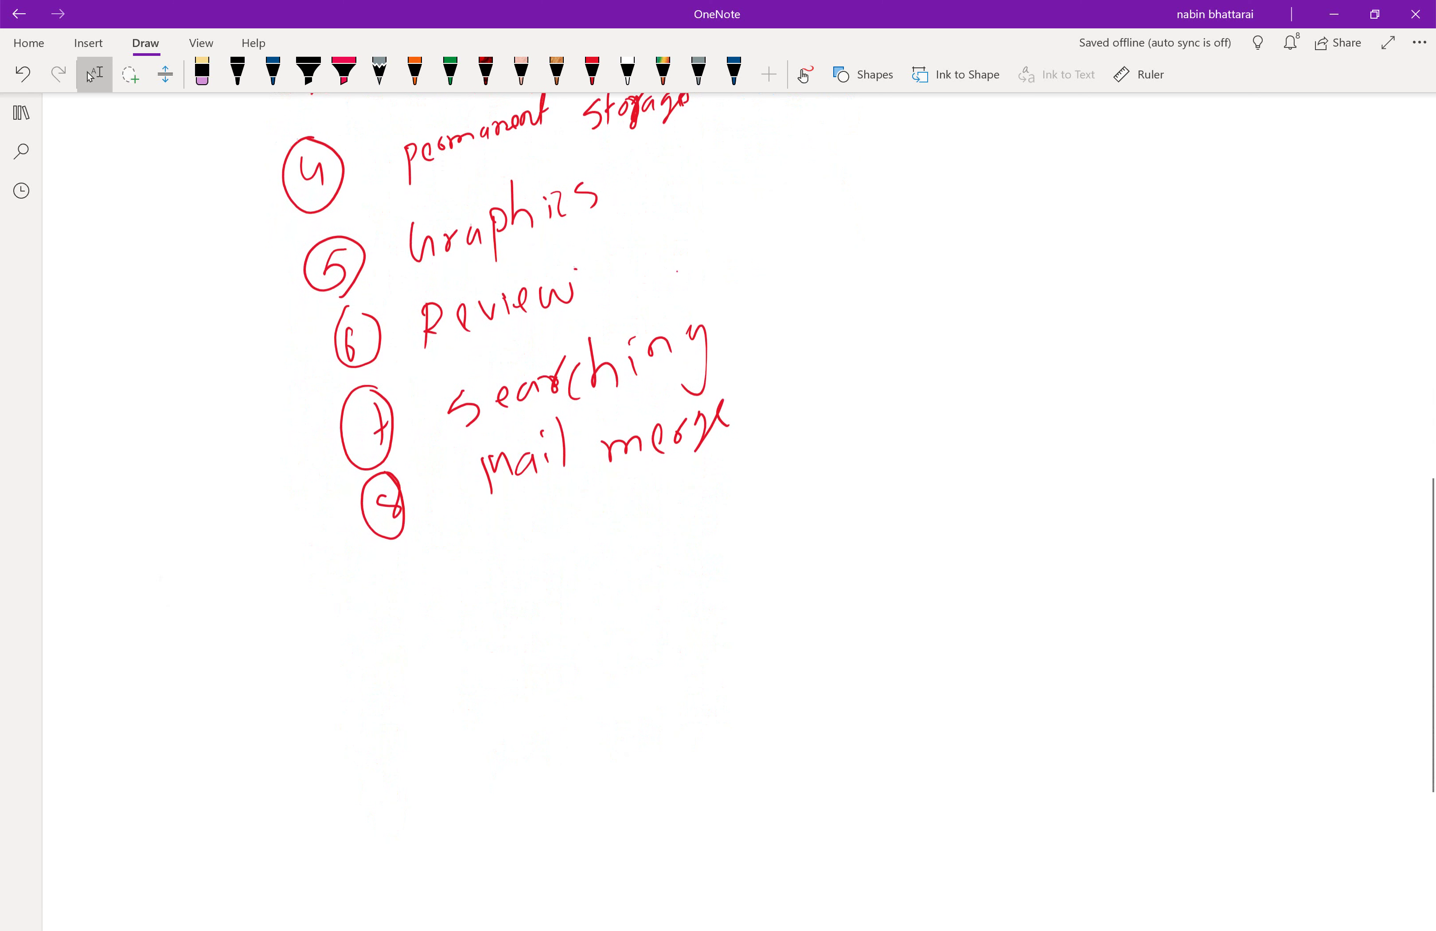
click(593, 72)
drag(454, 671, 448, 722)
mouse_move(530, 677)
mouse_down()
mouse_move(585, 663)
mouse_move(644, 605)
mouse_up()
mouse_move(645, 604)
mouse_down()
mouse_move(665, 631)
mouse_move(704, 597)
mouse_move(725, 610)
mouse_move(729, 587)
mouse_move(703, 631)
mouse_move(725, 575)
mouse_up()
mouse_move(729, 585)
mouse_down()
mouse_move(740, 619)
mouse_move(786, 601)
mouse_up()
drag(836, 551, 854, 543)
mouse_move(865, 480)
mouse_down()
mouse_move(874, 585)
mouse_move(875, 536)
mouse_up()
mouse_move(971, 488)
mouse_down()
mouse_move(963, 545)
mouse_move(994, 520)
mouse_move(1015, 535)
mouse_up()
key(ctrl+z)
key(ctrl+z)
key(ctrl+z)
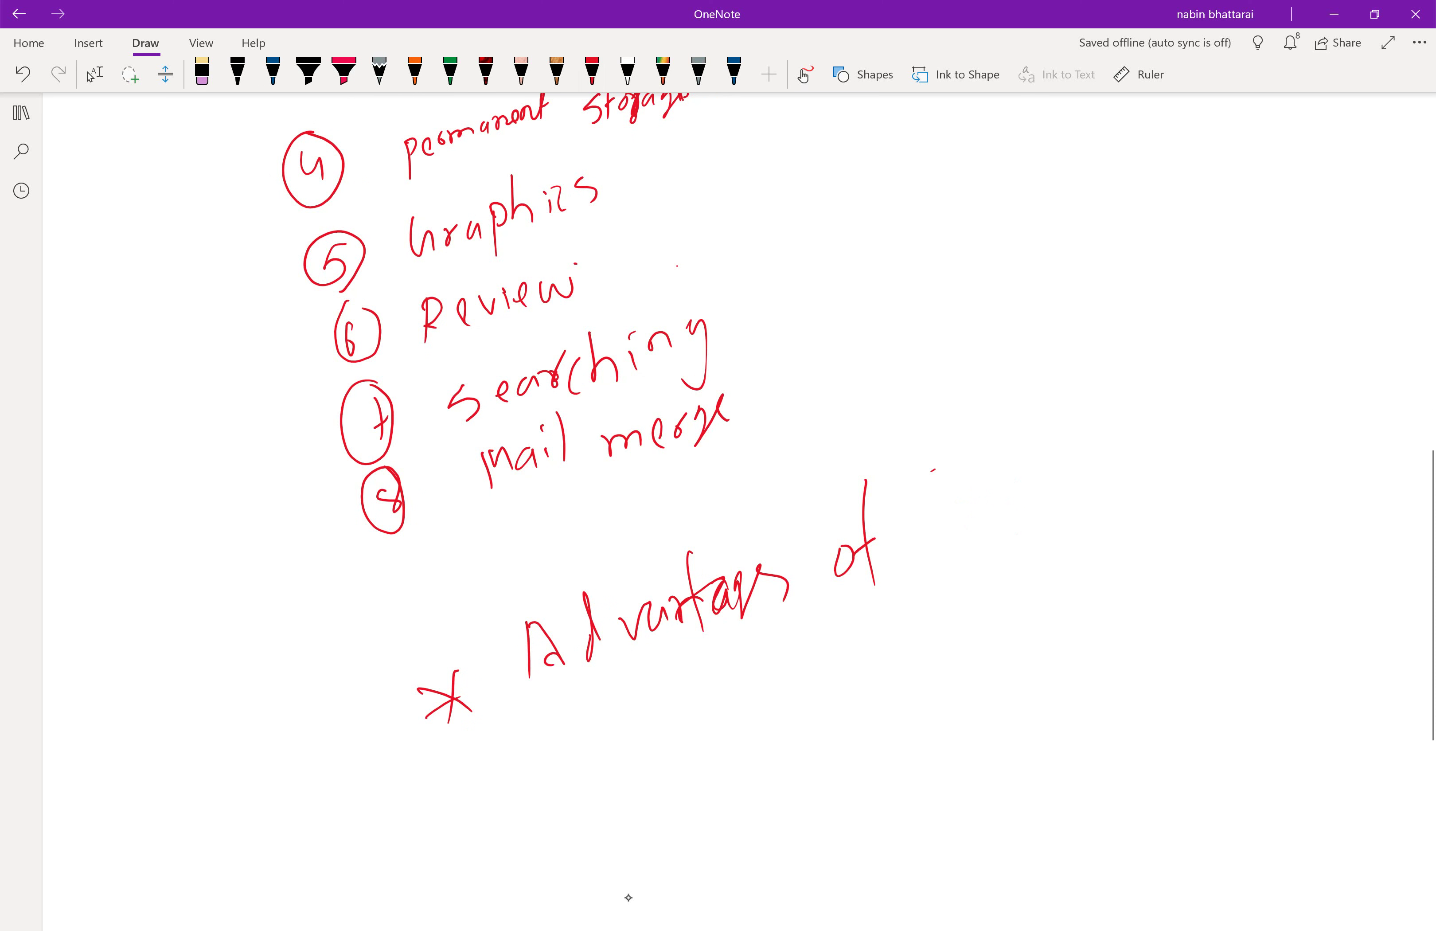
Finish the heading by writing 'MS word' after 'Advantages of'
mouse_move(948, 494)
mouse_down()
mouse_move(956, 585)
mouse_move(991, 547)
mouse_up()
drag(1021, 491, 1011, 550)
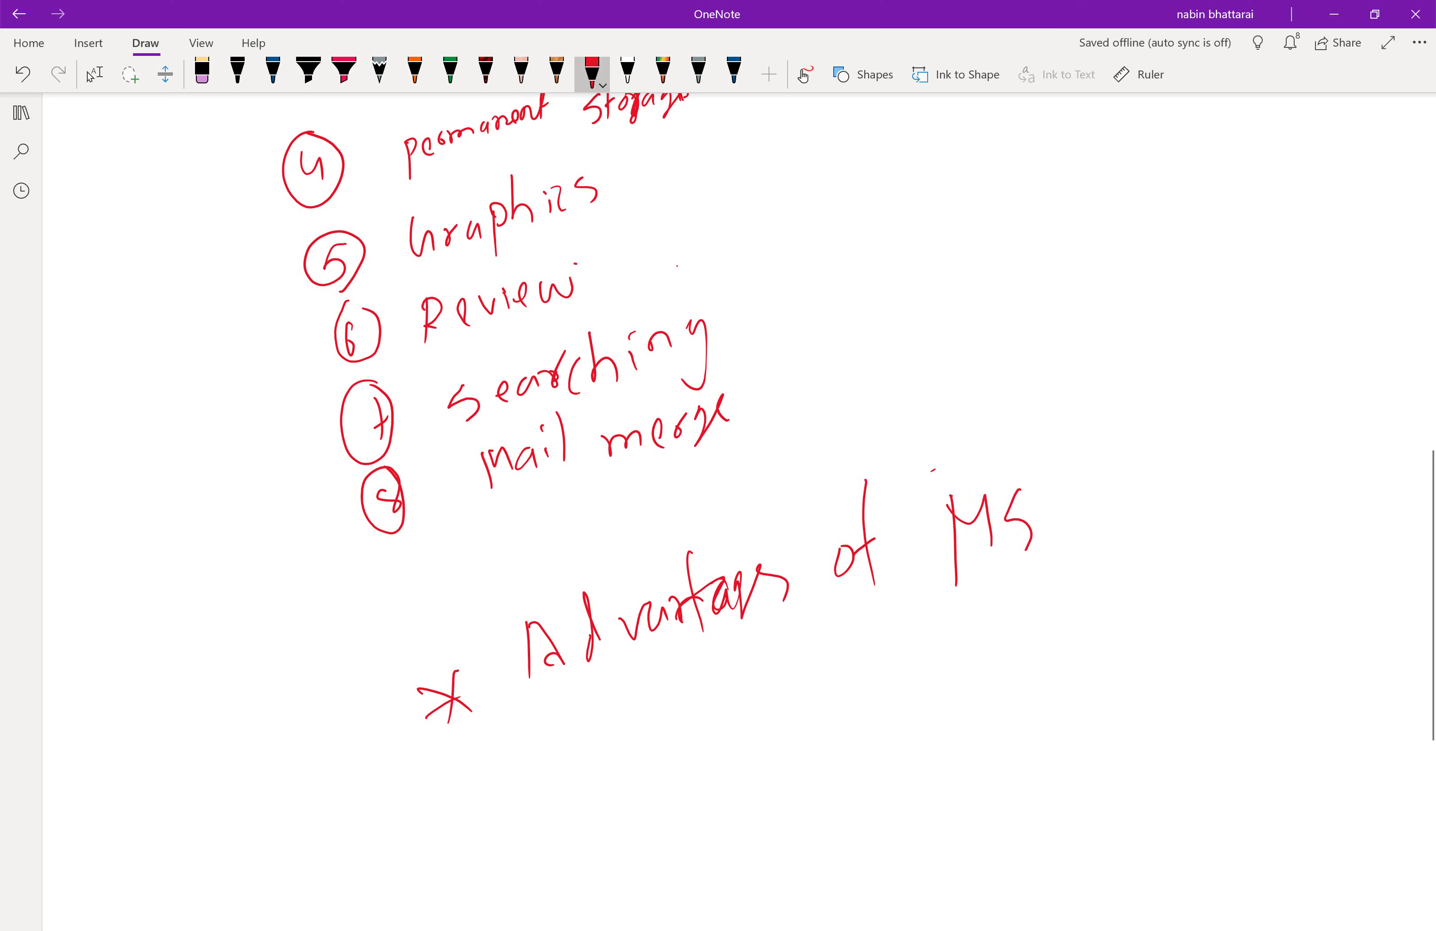
mouse_move(1095, 489)
mouse_down()
mouse_move(1101, 508)
mouse_move(1137, 495)
mouse_up()
mouse_move(1167, 474)
mouse_down()
mouse_move(1155, 501)
mouse_move(1189, 474)
mouse_up()
drag(1224, 460, 1202, 492)
drag(1239, 414, 1236, 475)
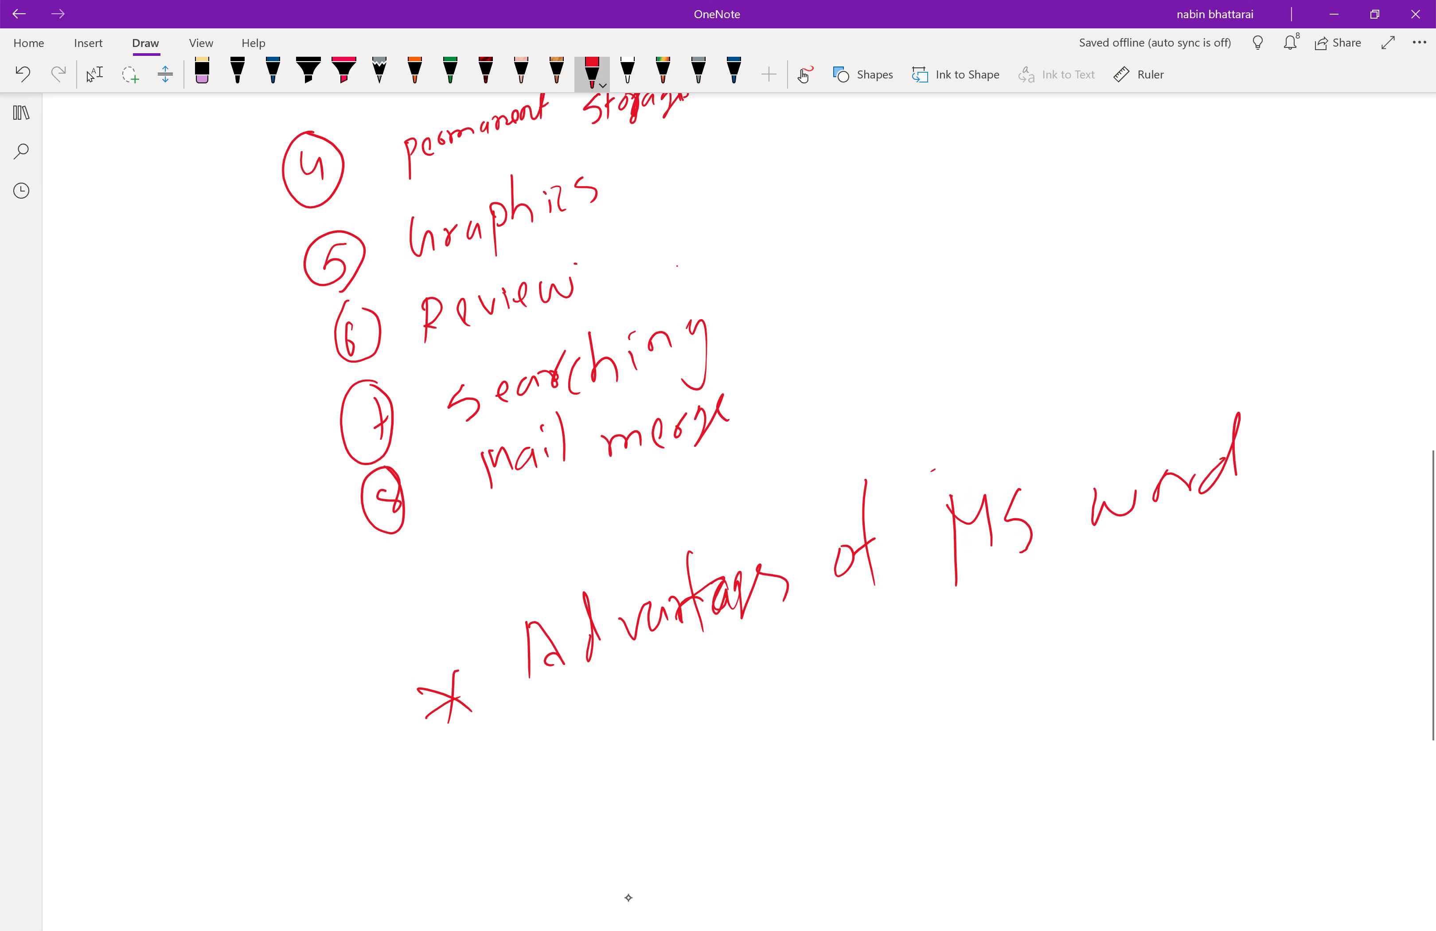
Underline the 'Advantages of MS word' heading and draw a large red check mark beside the list
drag(514, 741, 1204, 560)
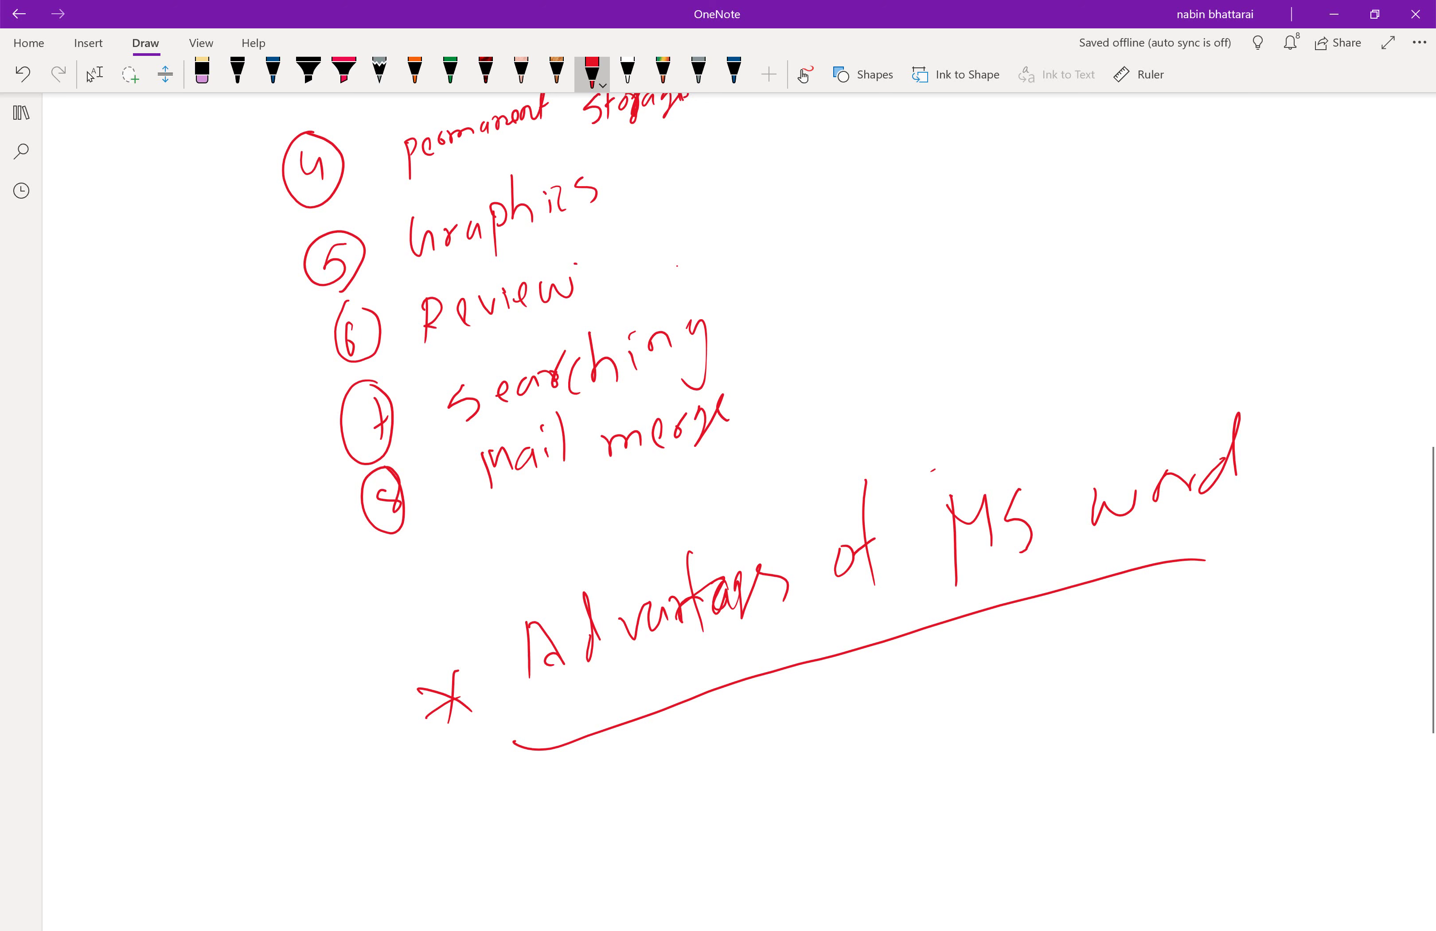
scroll(725, 514, up, 5)
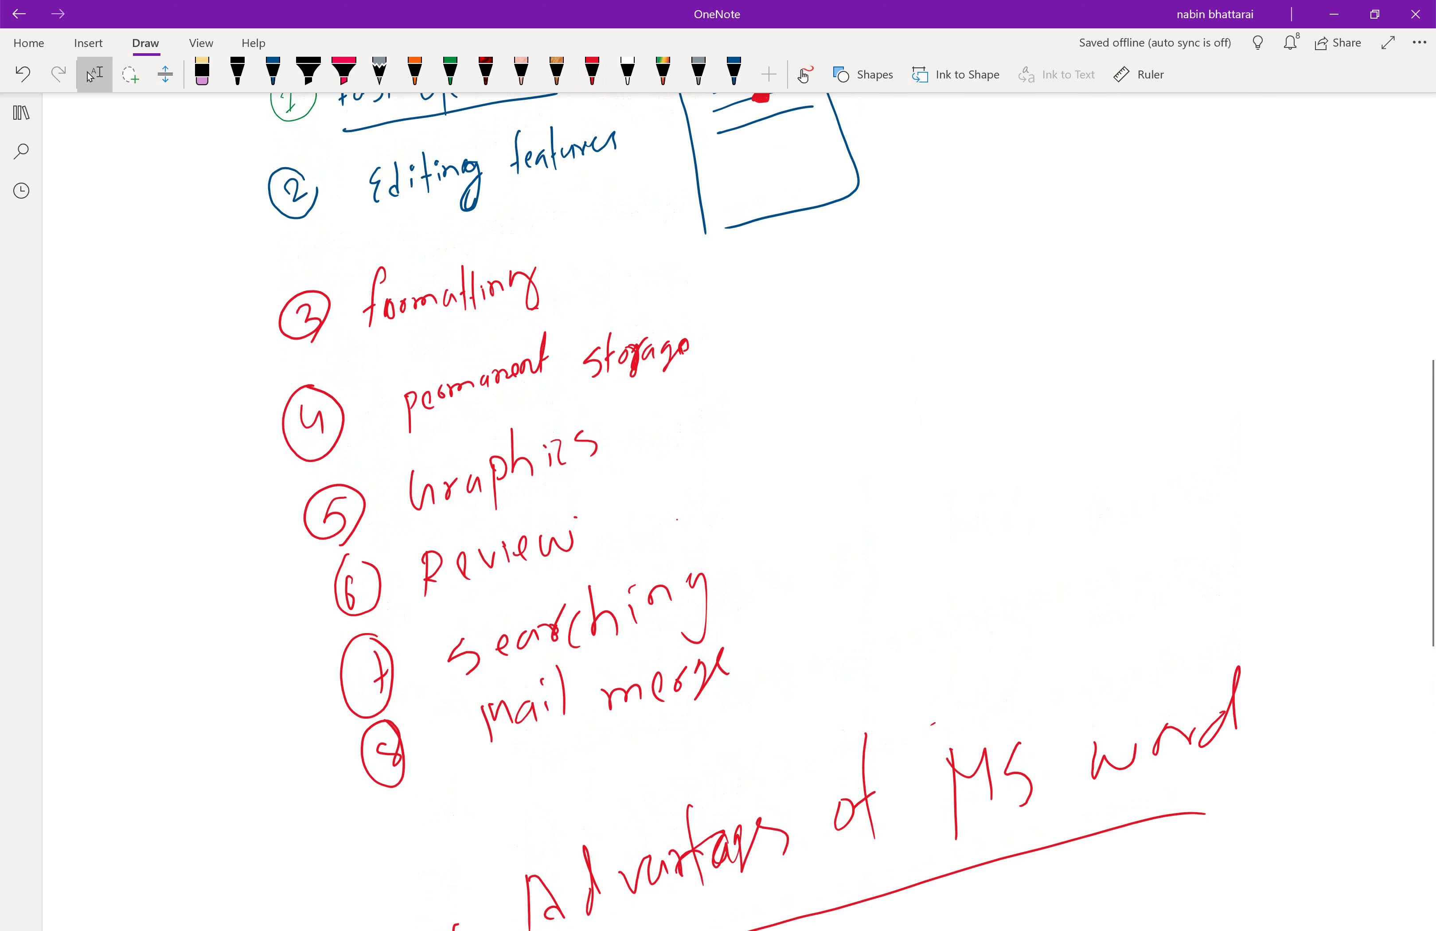
drag(750, 261, 1153, 201)
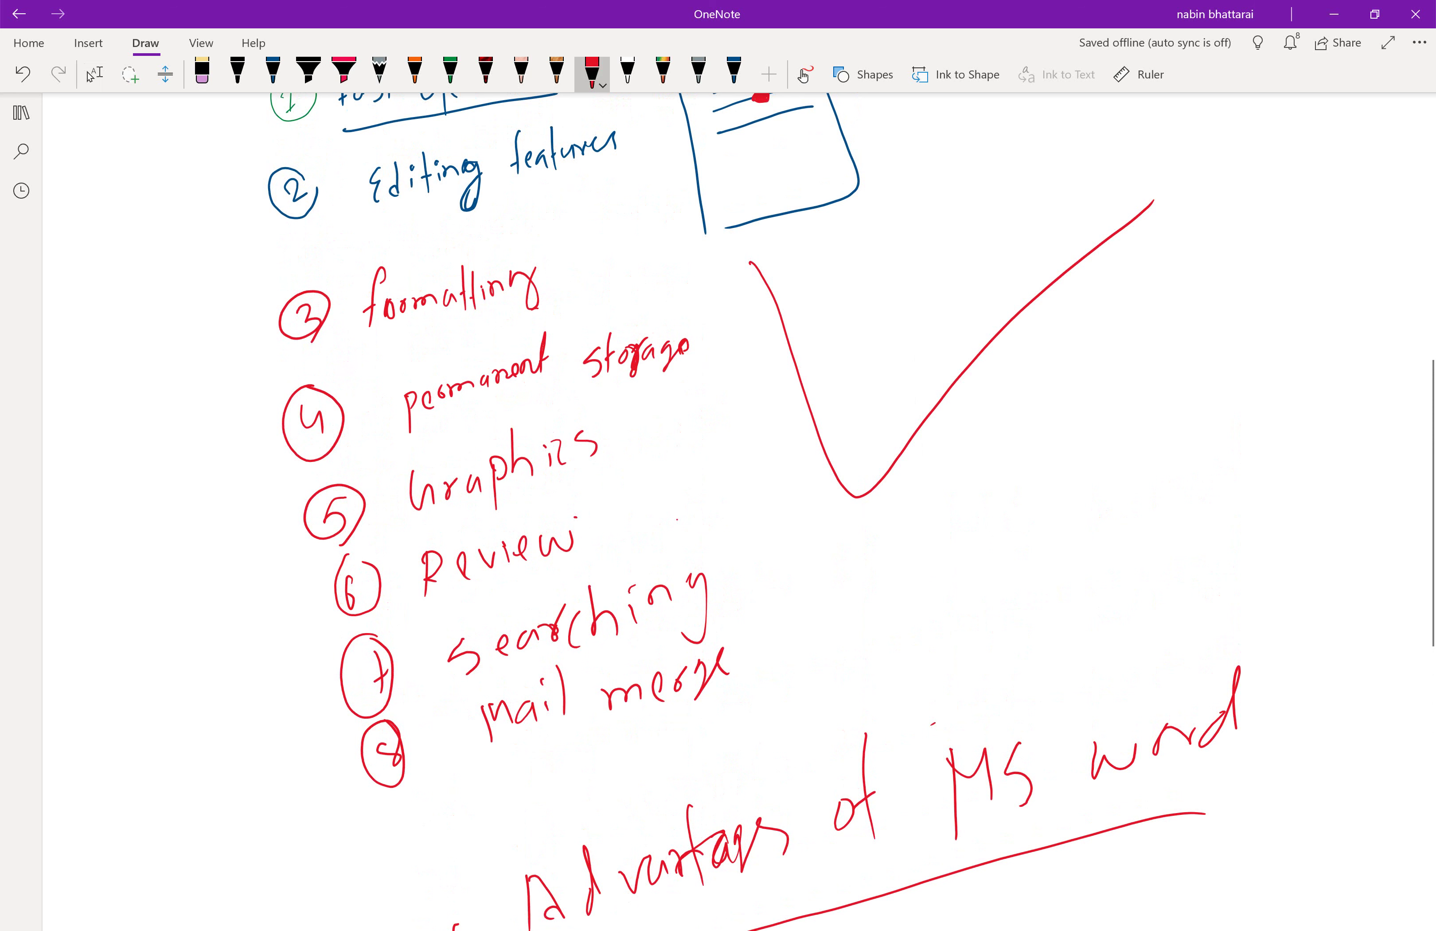
scroll(725, 514, down, 10)
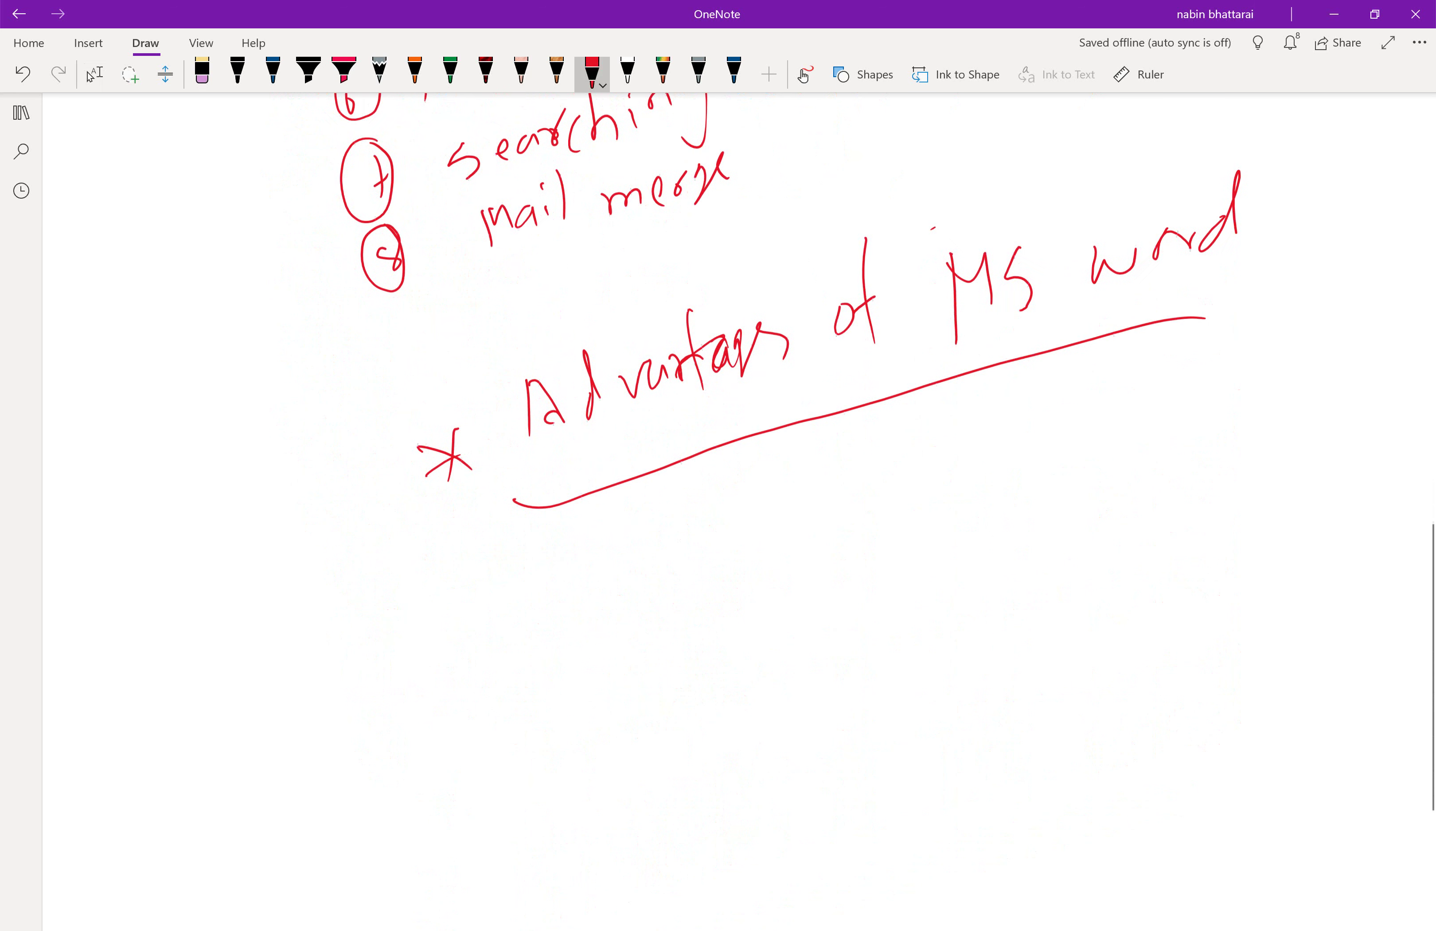
scroll(725, 513, down, 3)
click(91, 74)
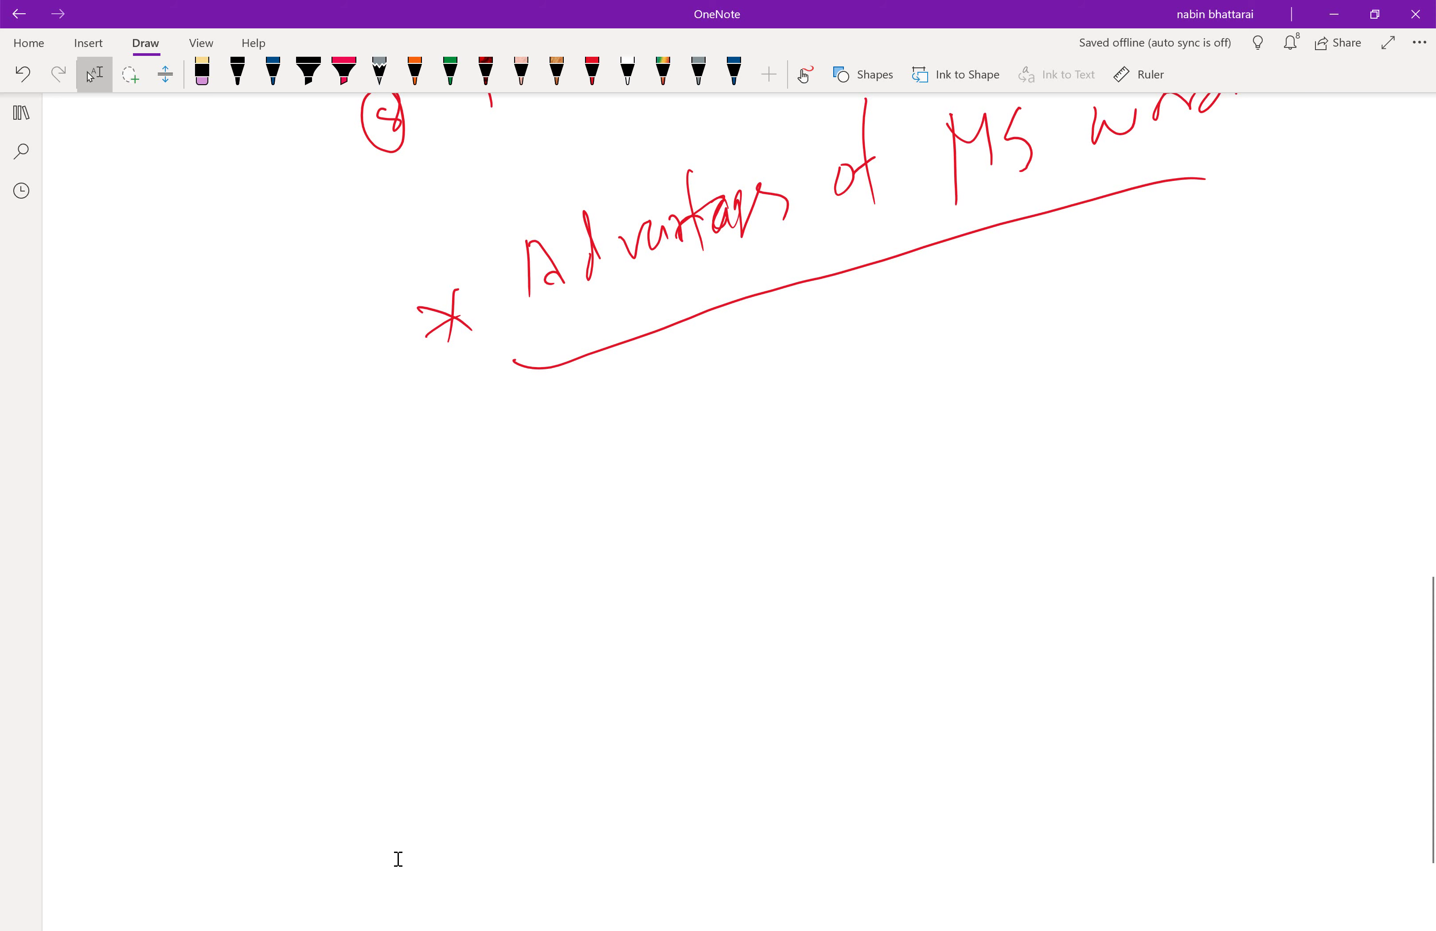
key(super)
text(wor)
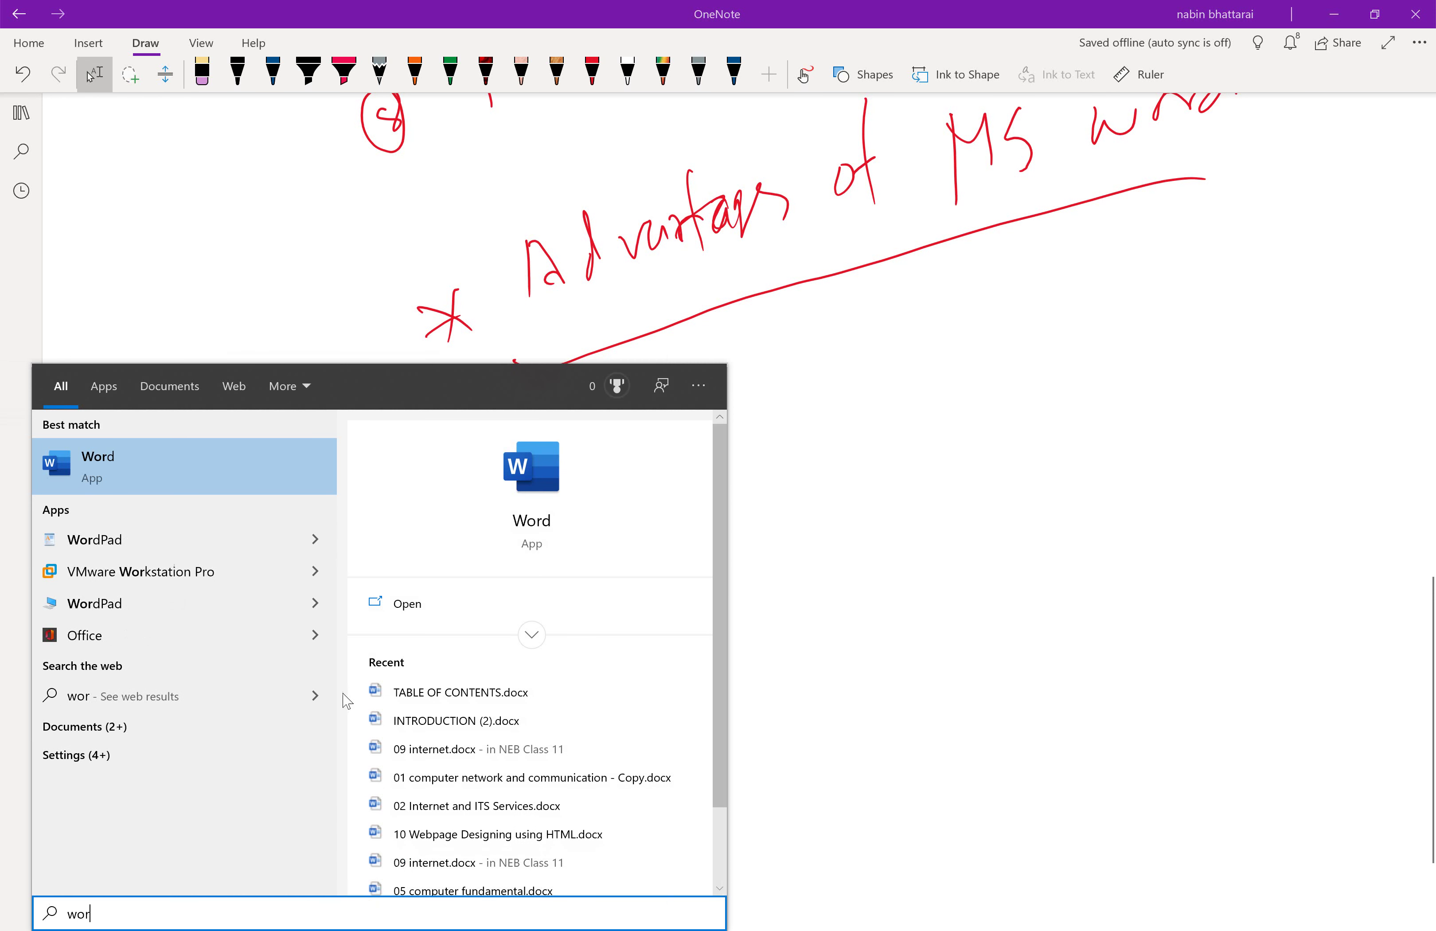
click(226, 467)
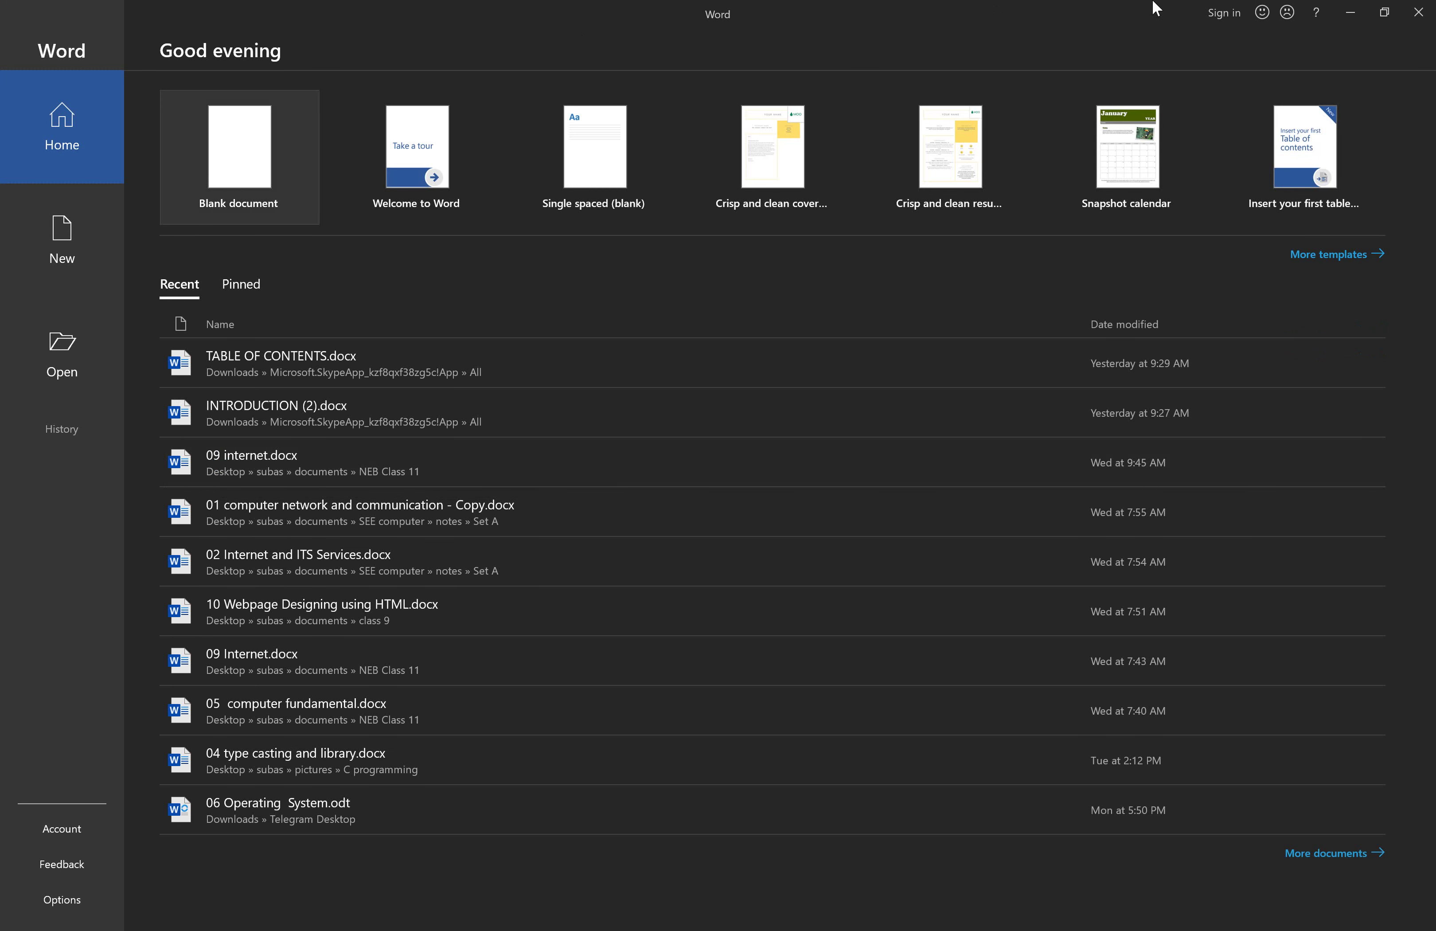
click(1417, 12)
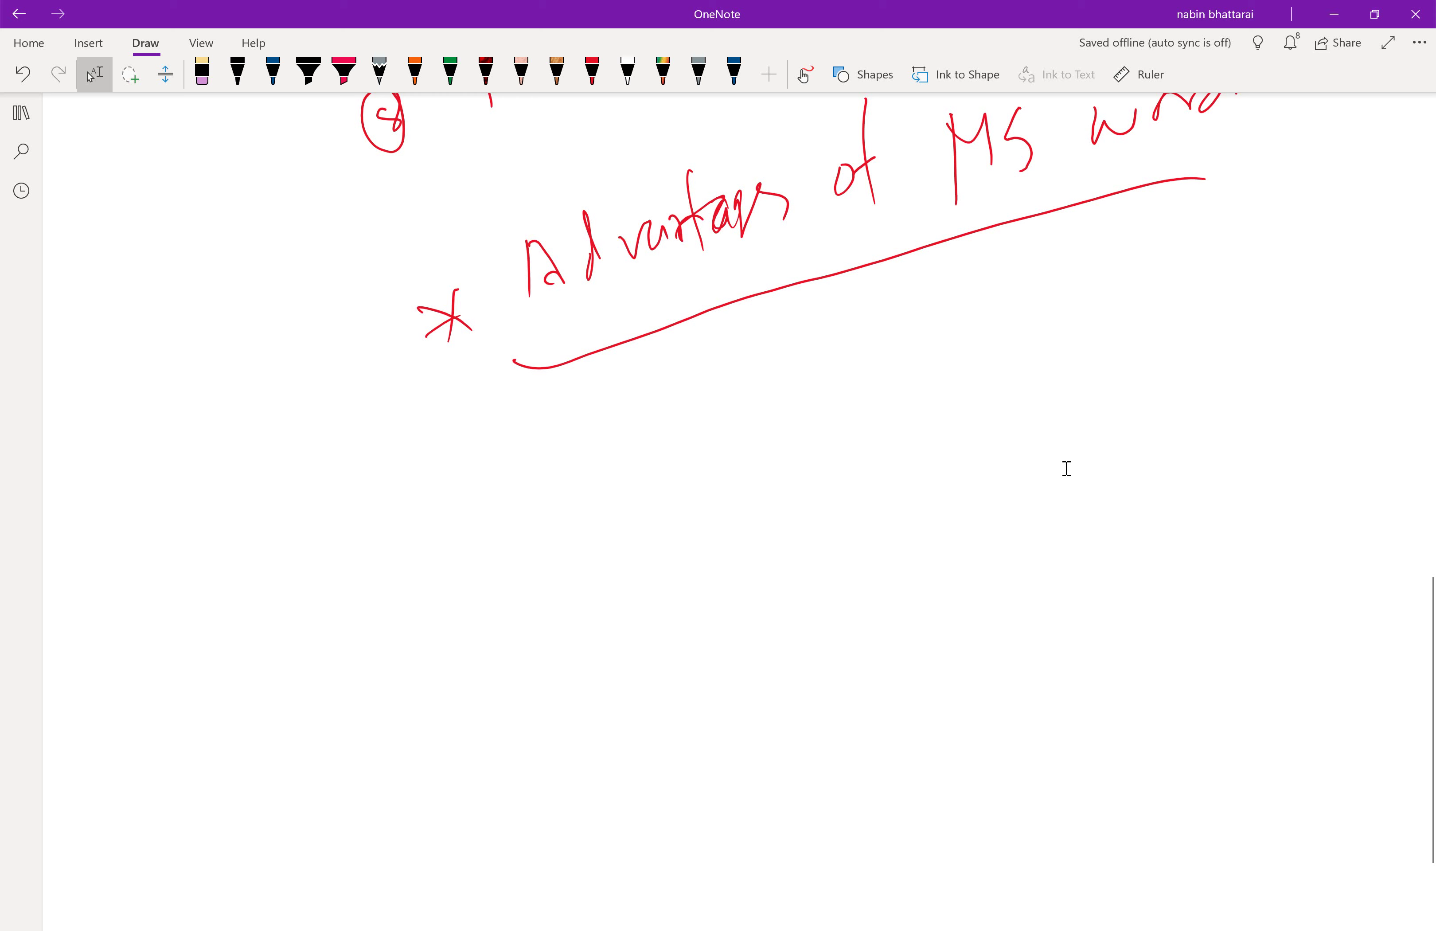
Launch Word from a Windows search for 'MS word' and minimize OneNote to show Word's start screen
scroll(1067, 469, up, 1)
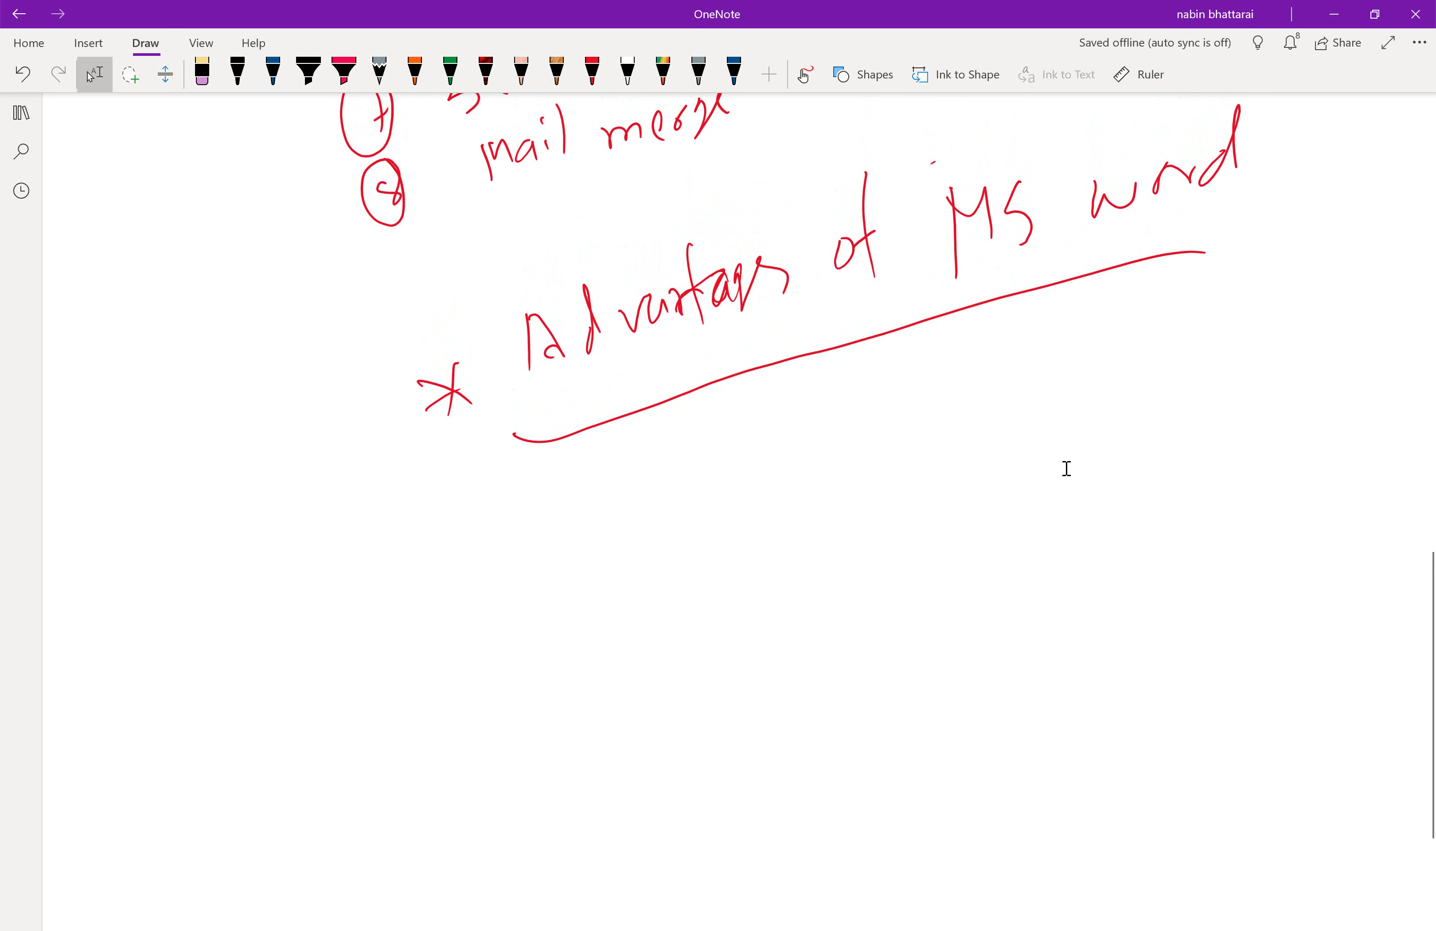
scroll(1067, 469, down, 1)
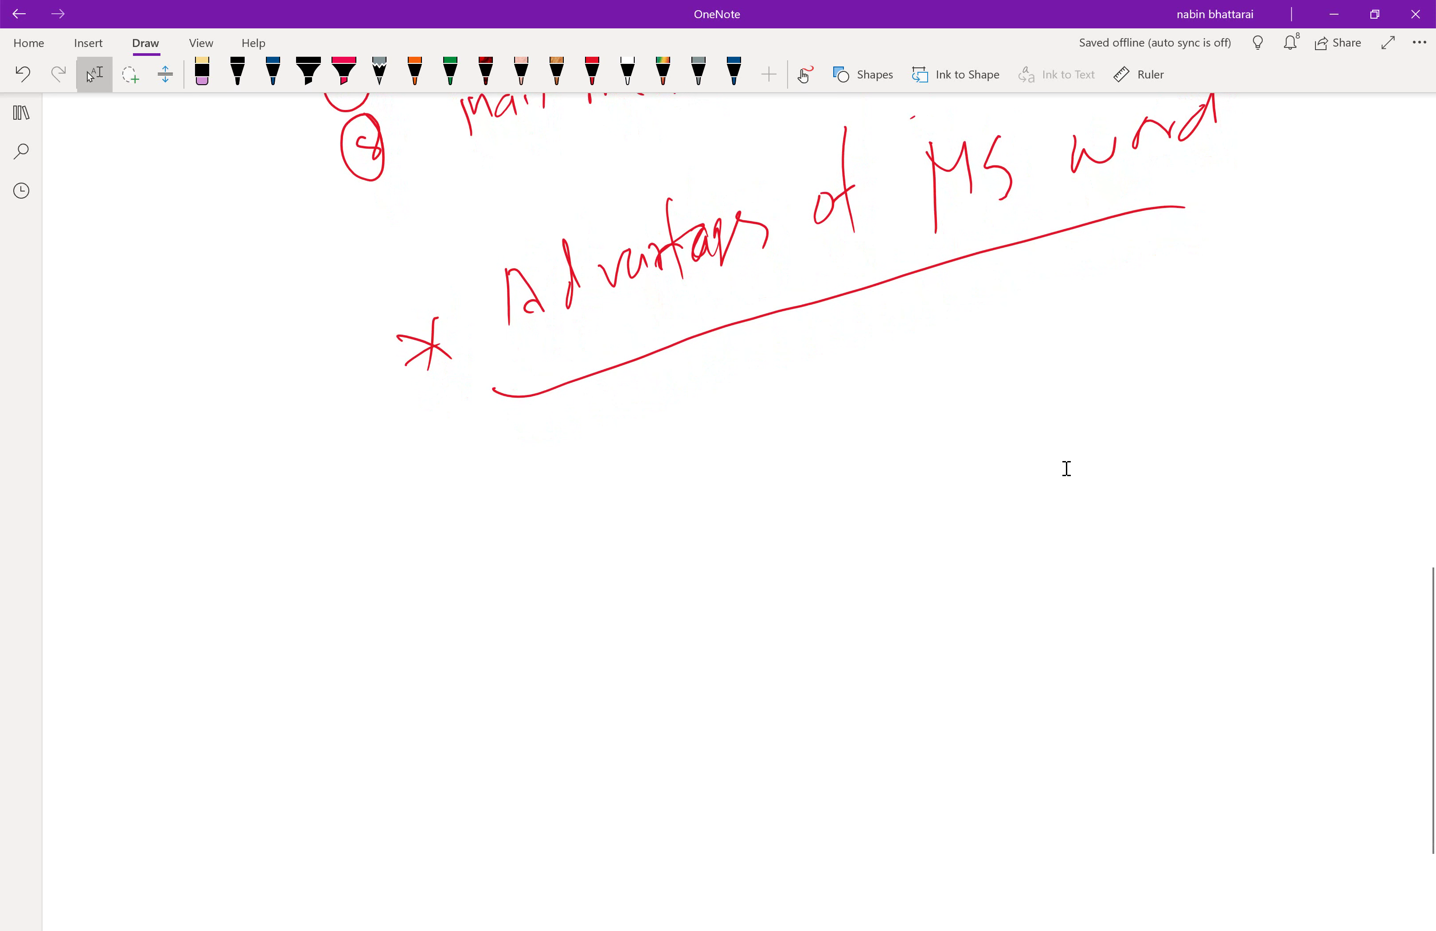
scroll(1066, 468, left, 1)
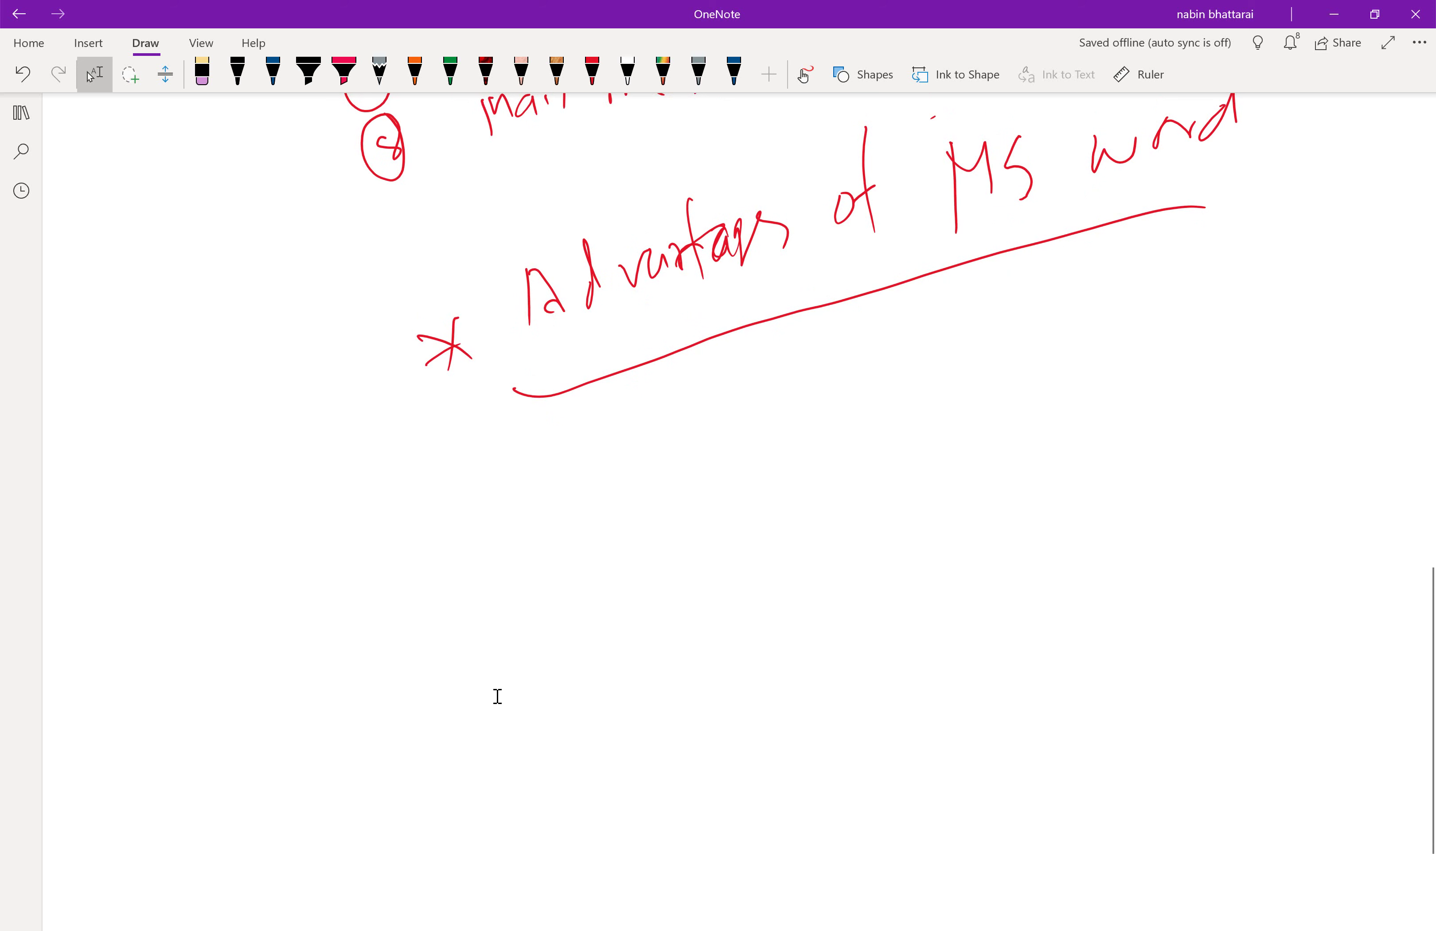
click(72, 929)
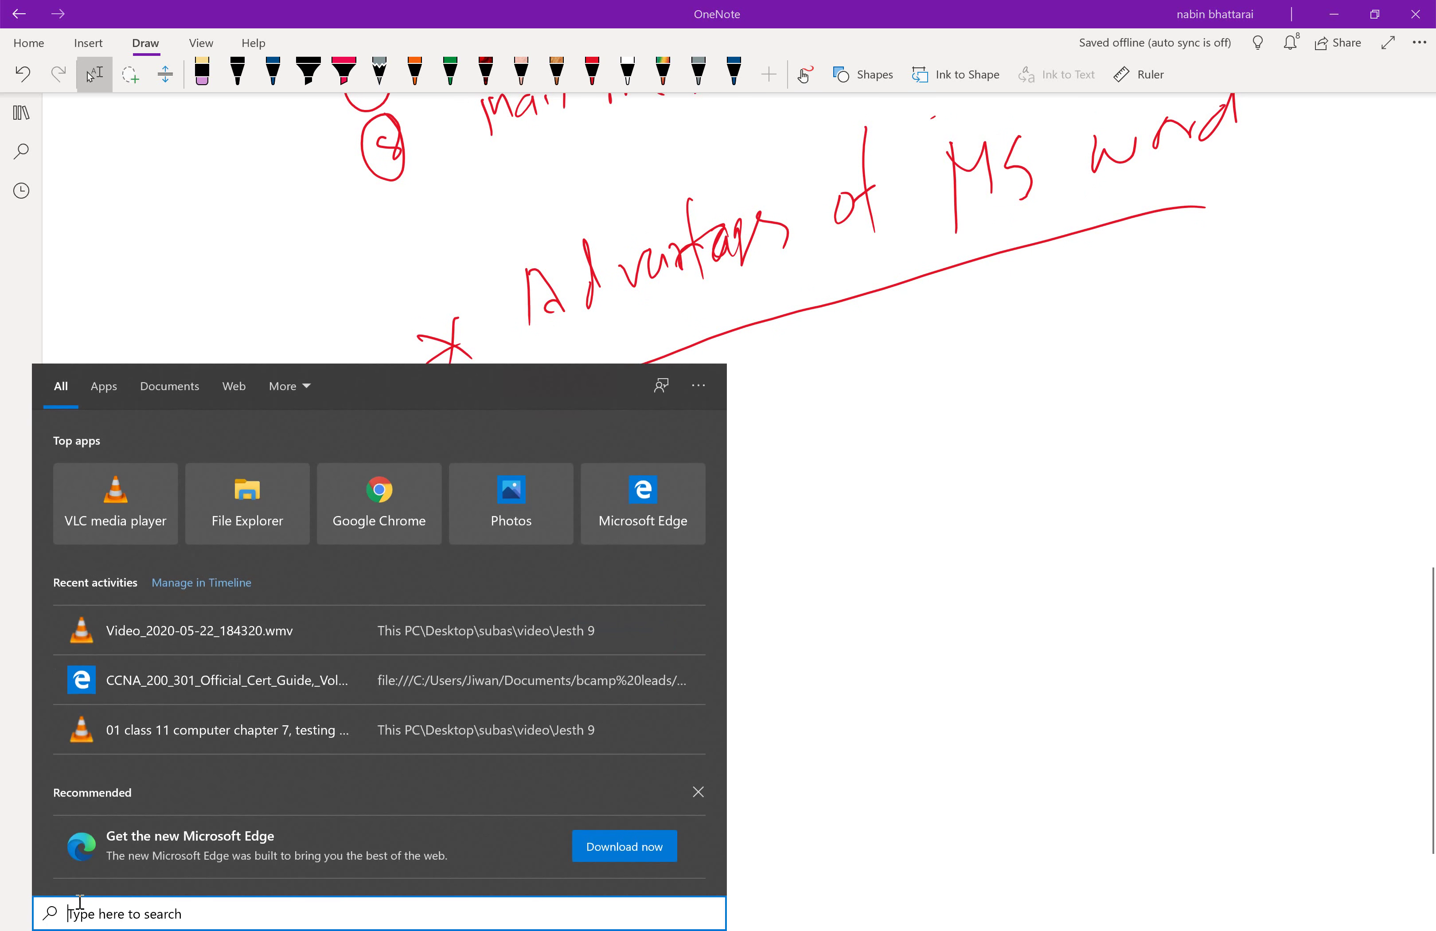
text(Ms)
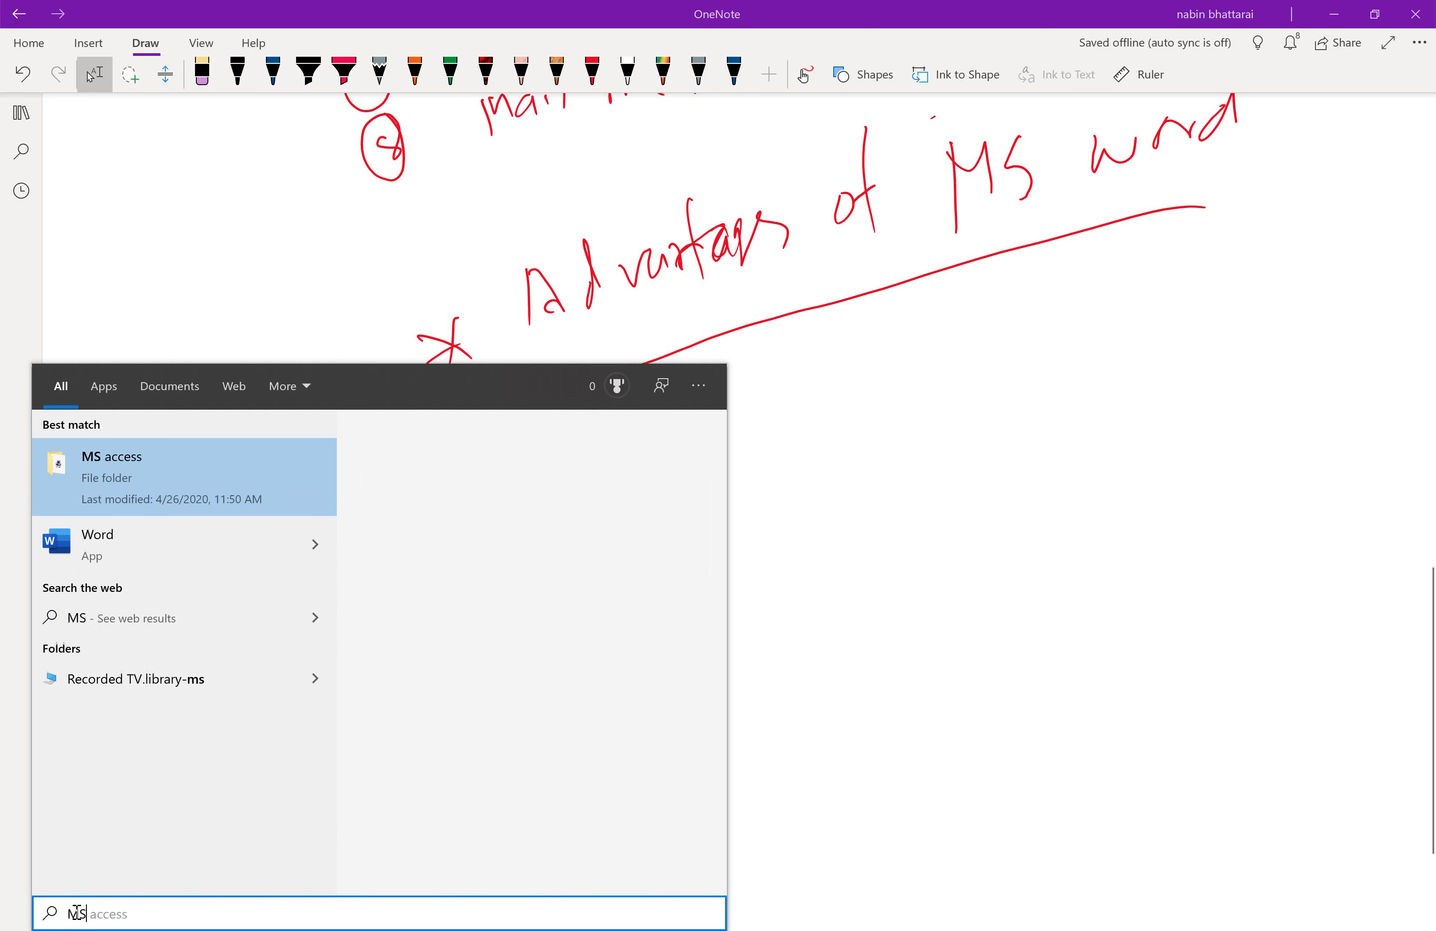
text( wo)
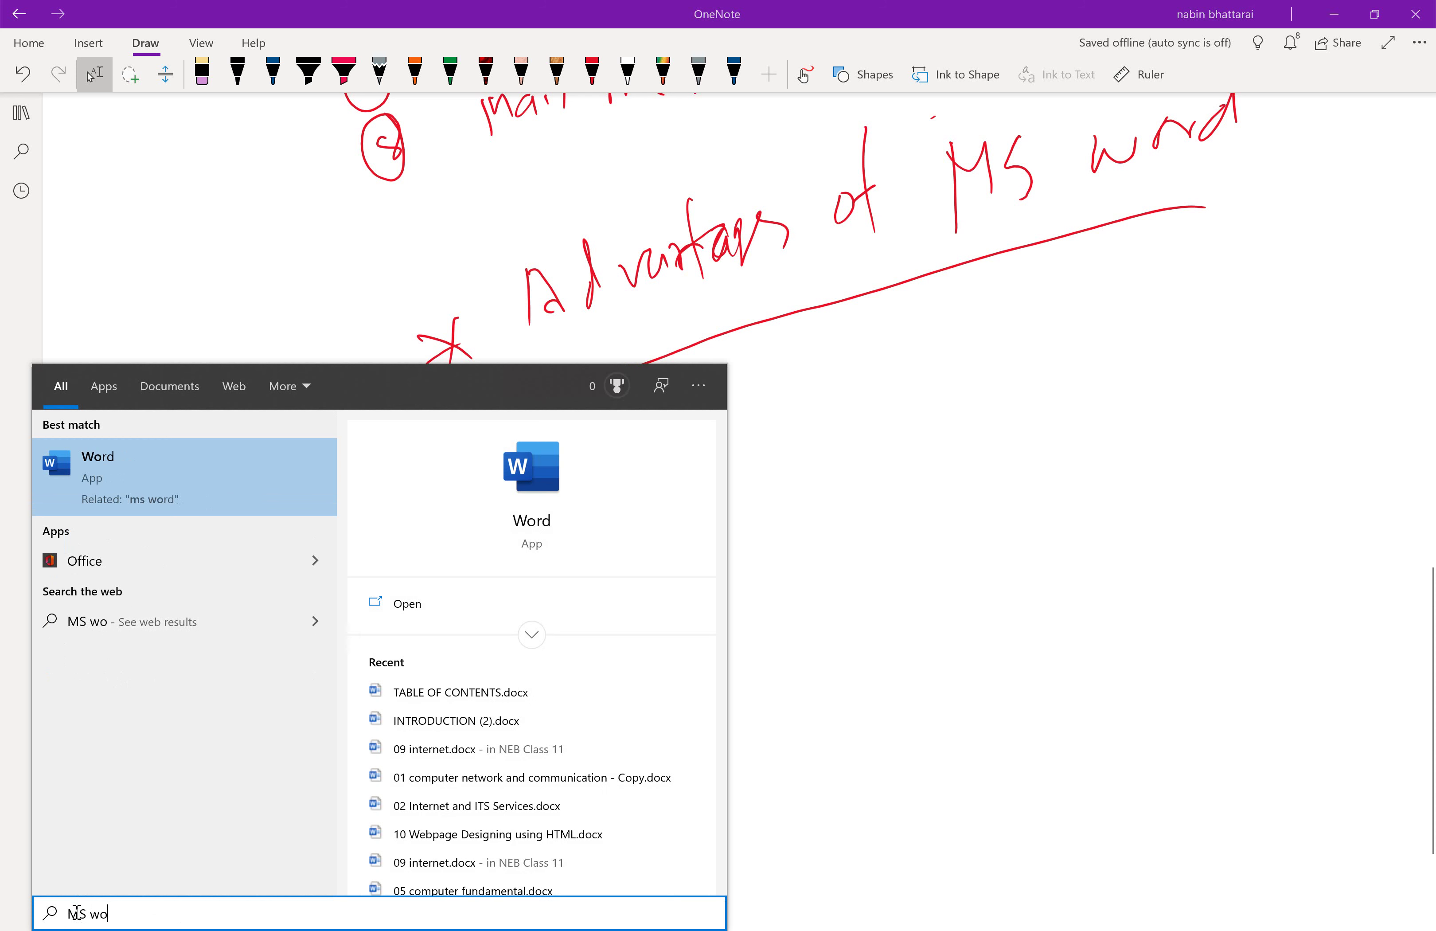
text(rd)
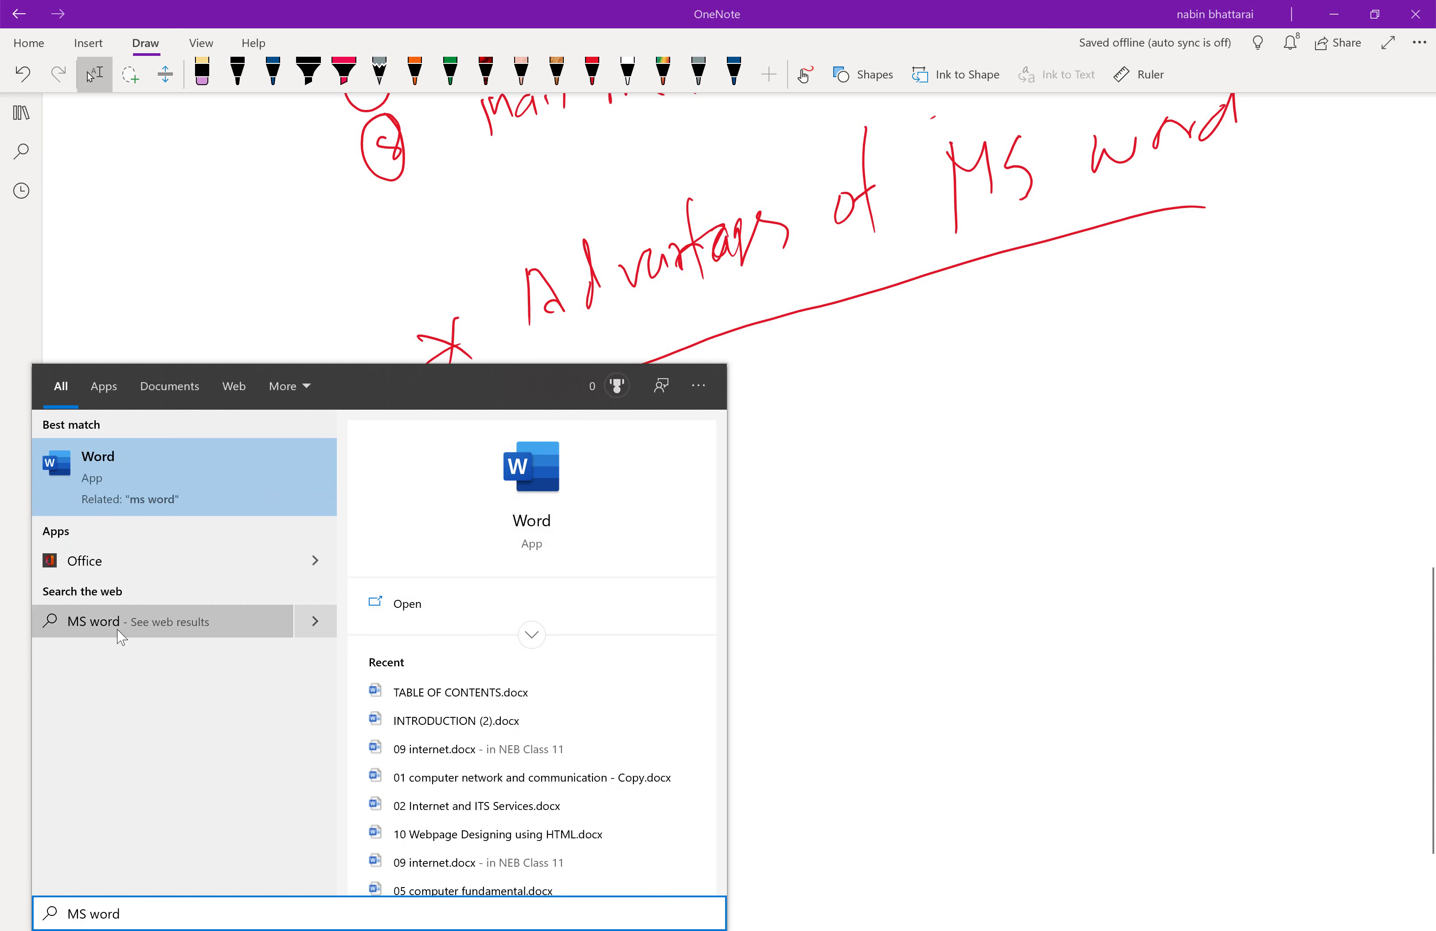
click(148, 473)
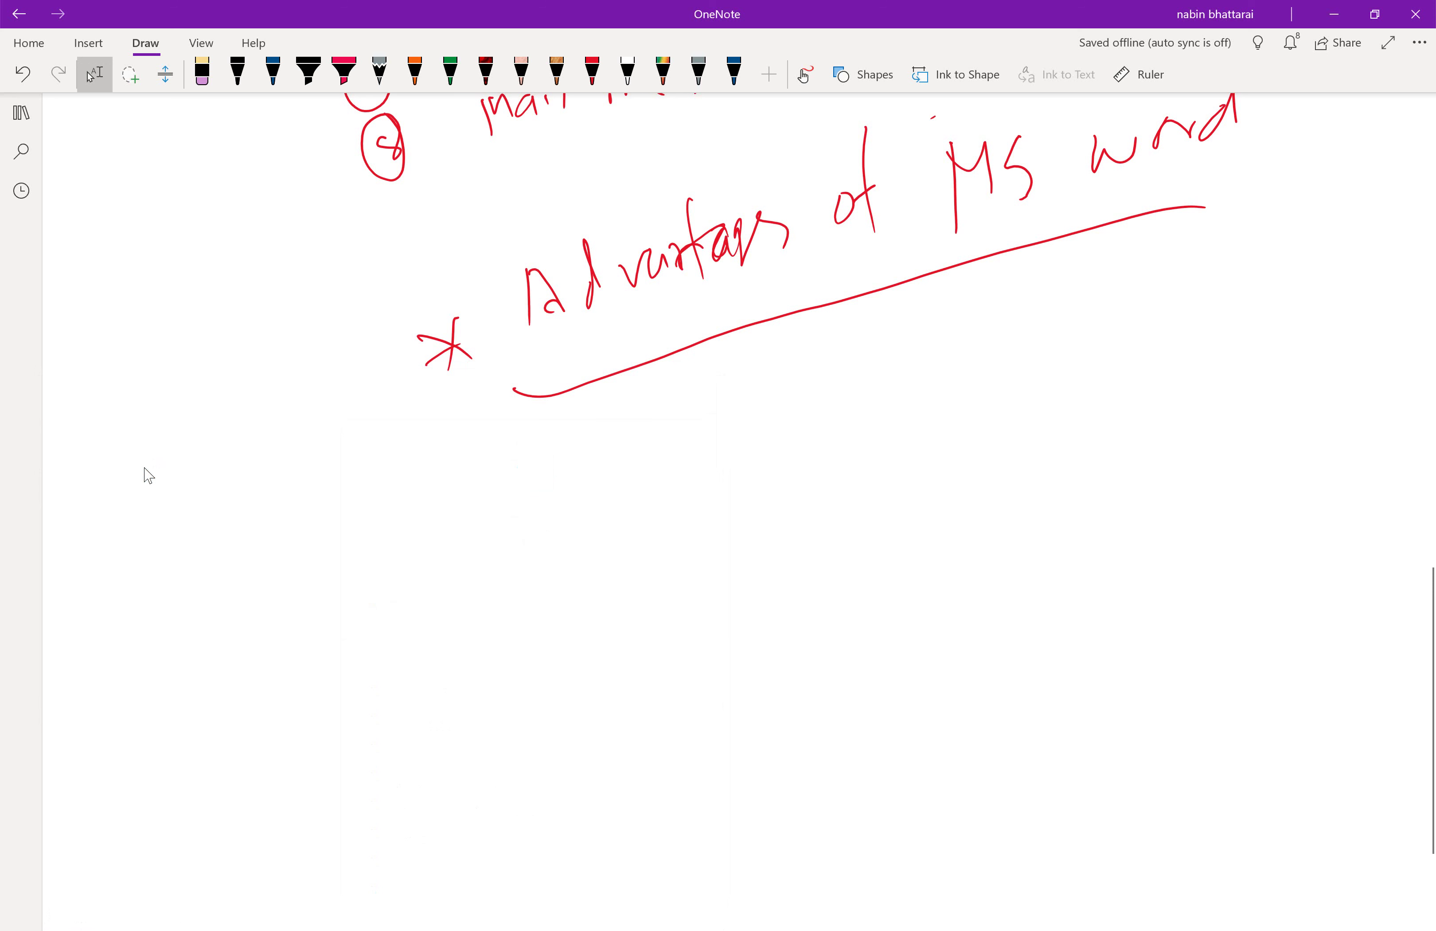
click(1334, 13)
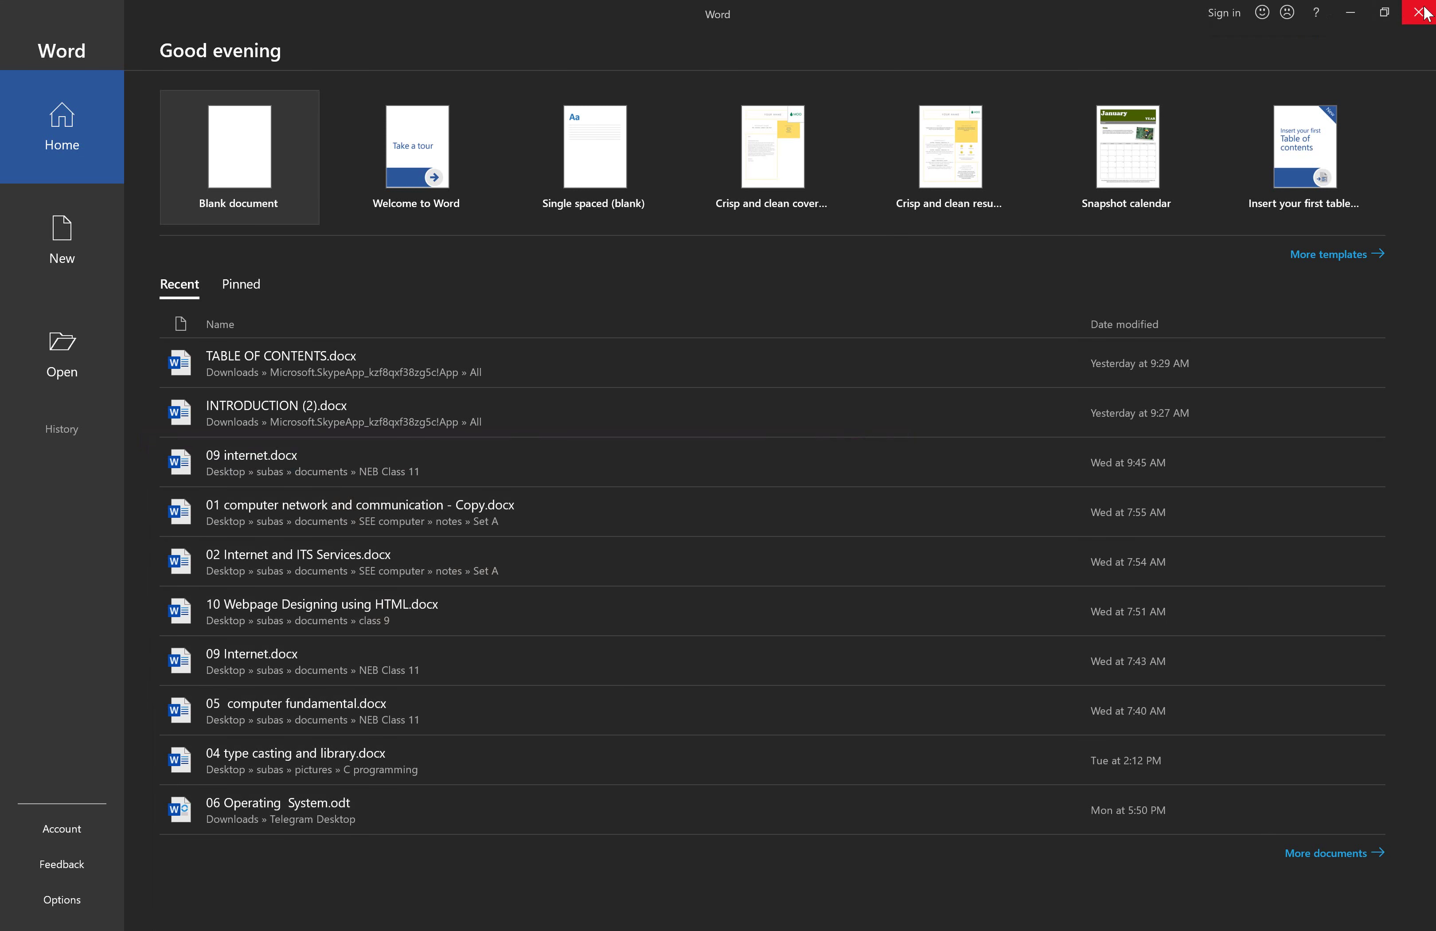
Close Word, relaunch it from a Windows search for 'word', then close it again
click(1421, 12)
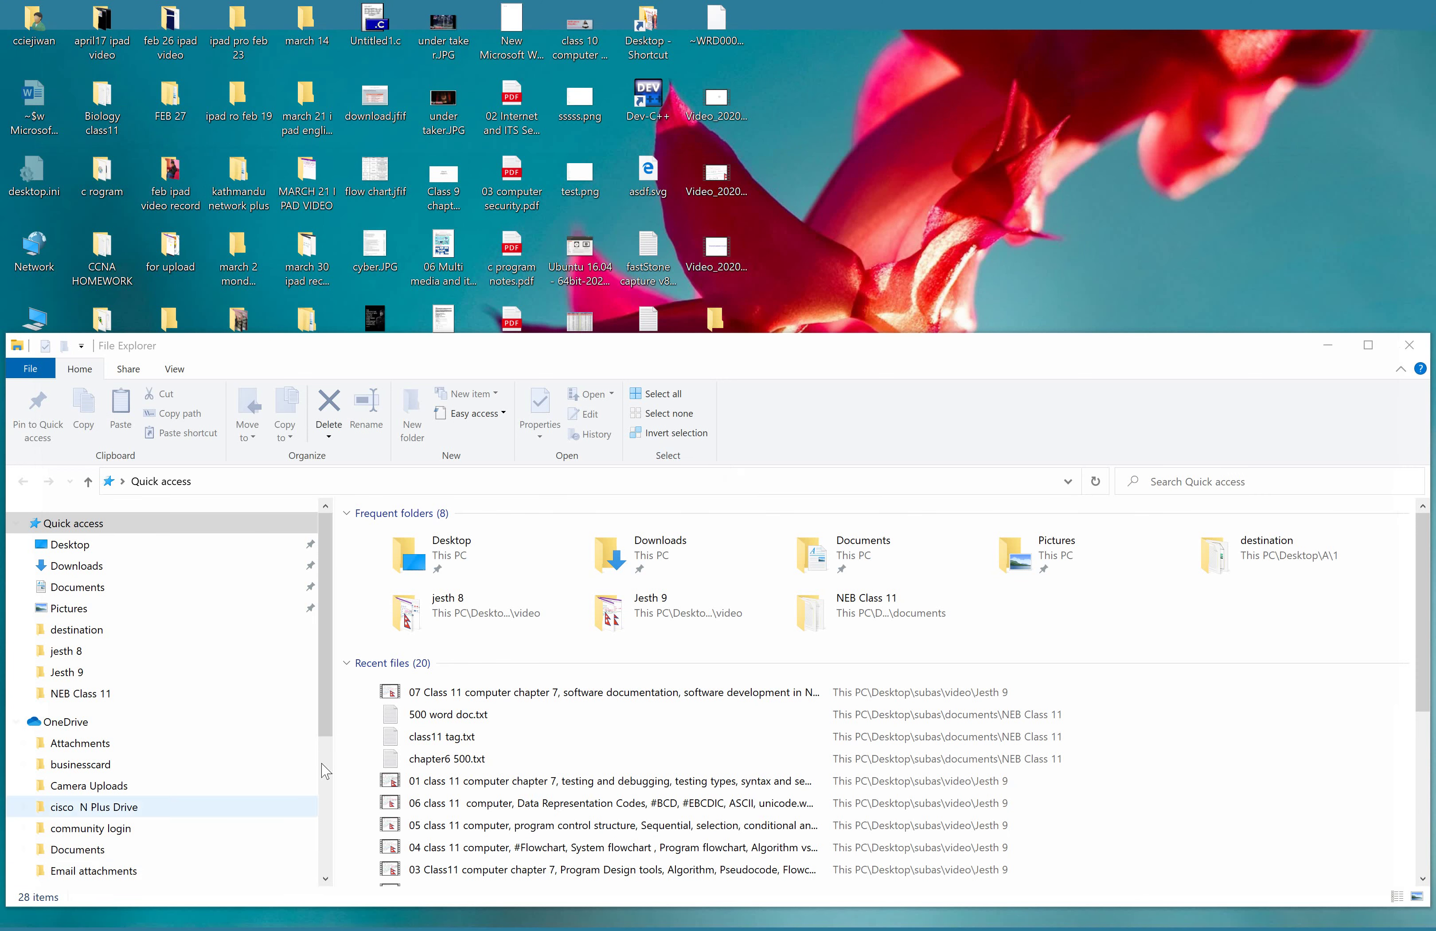
key(super+s)
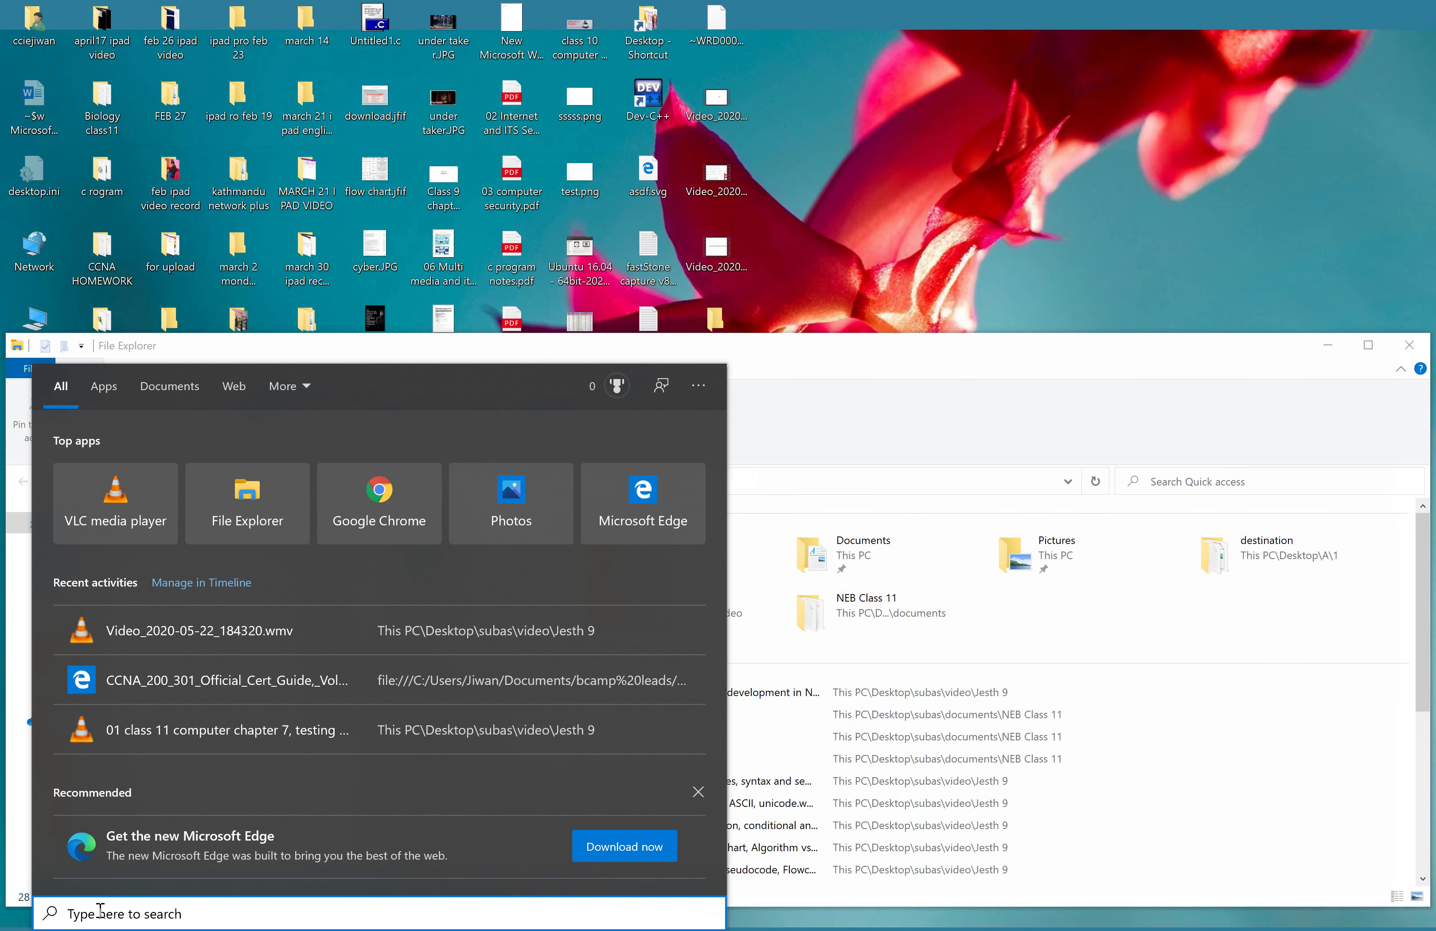
text(word)
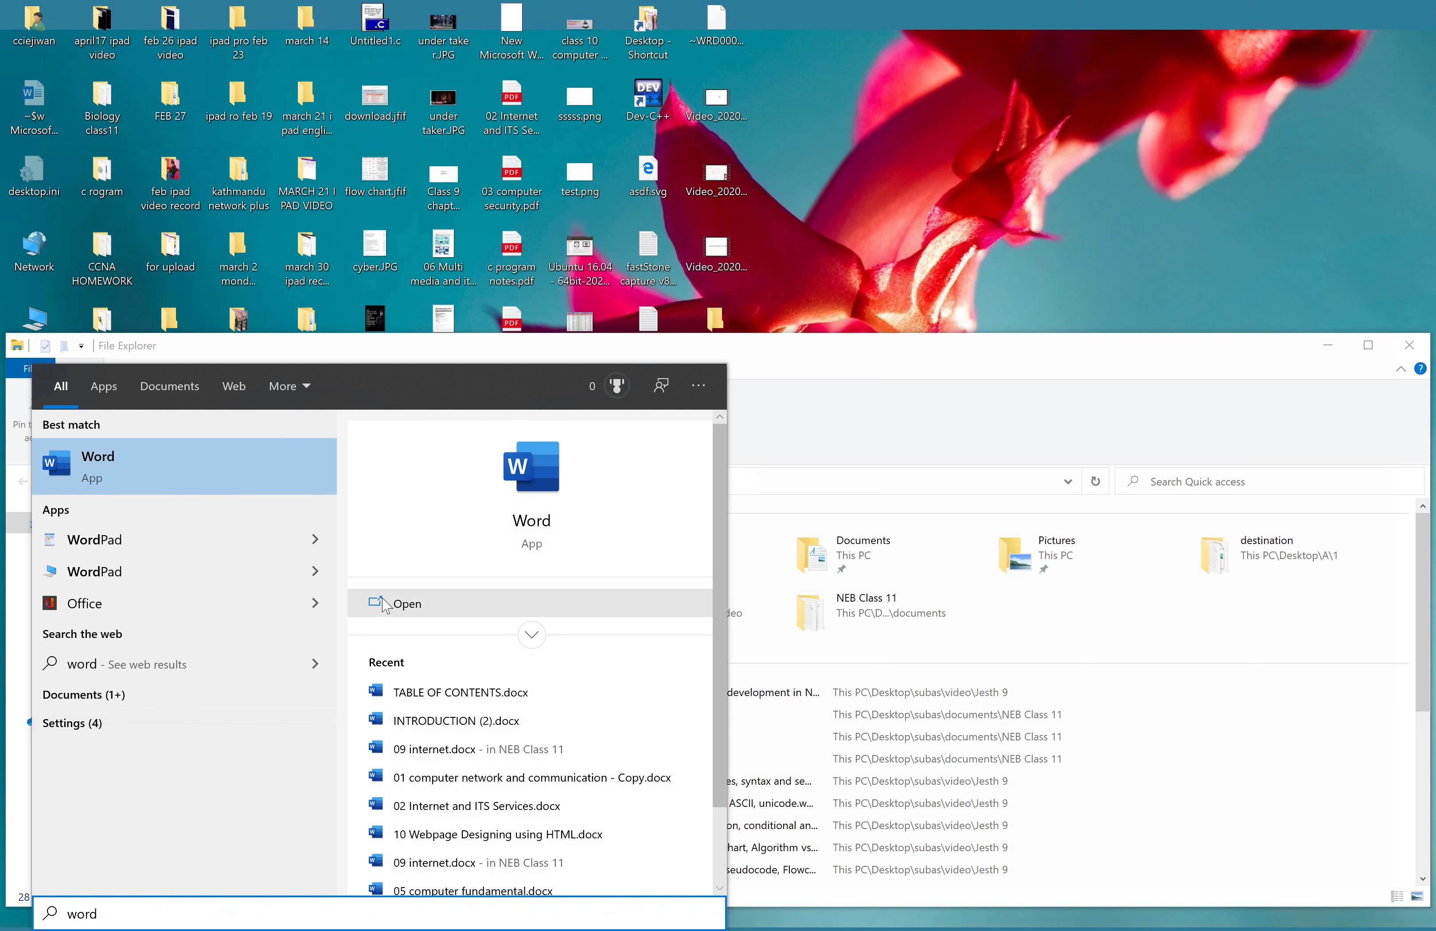
click(399, 604)
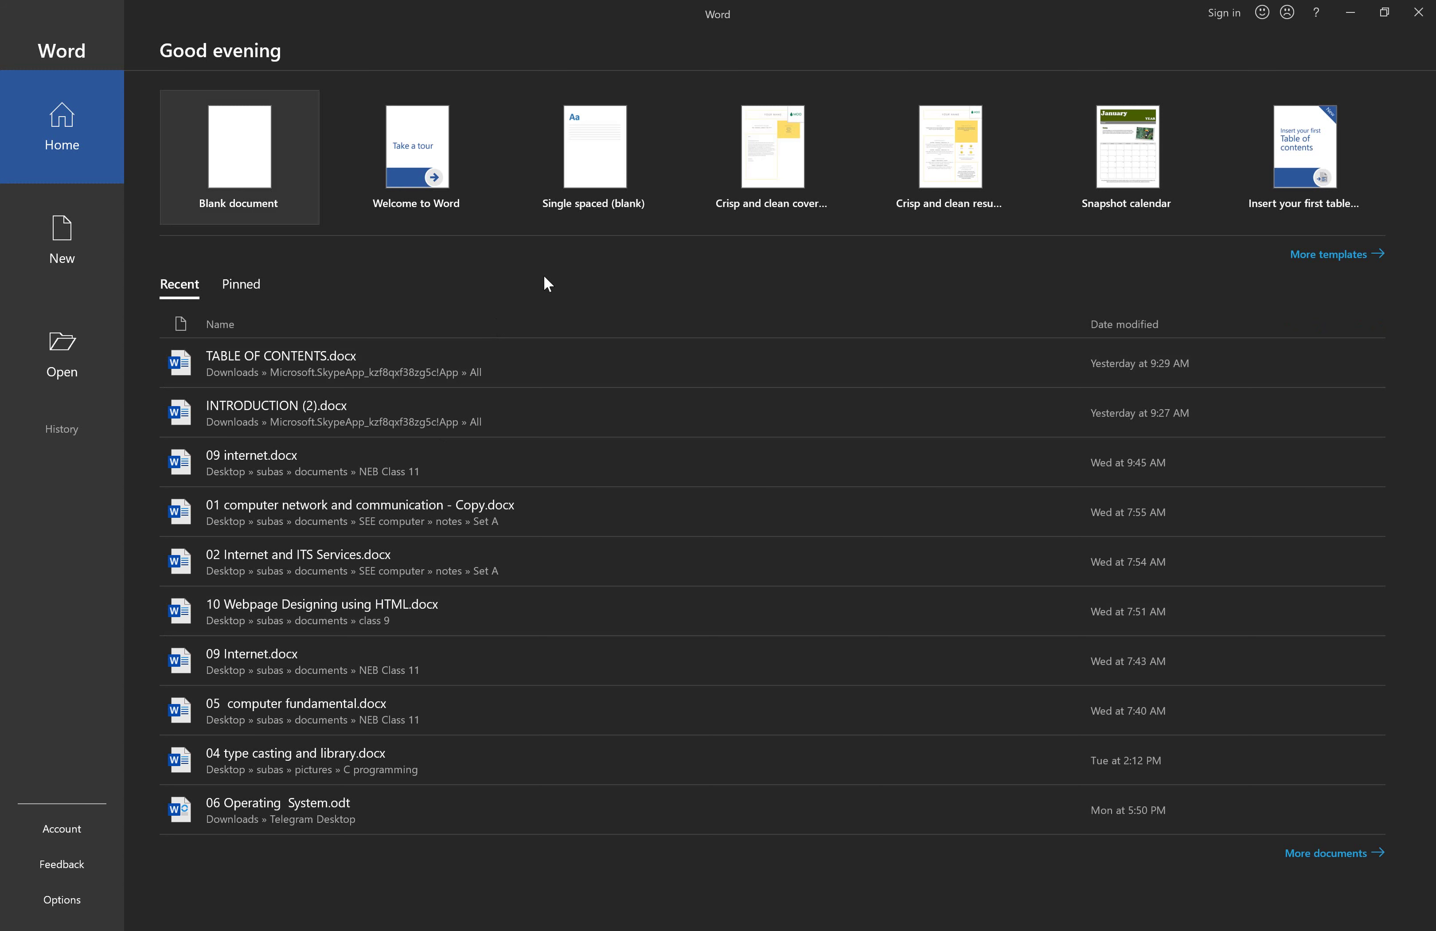
click(1417, 12)
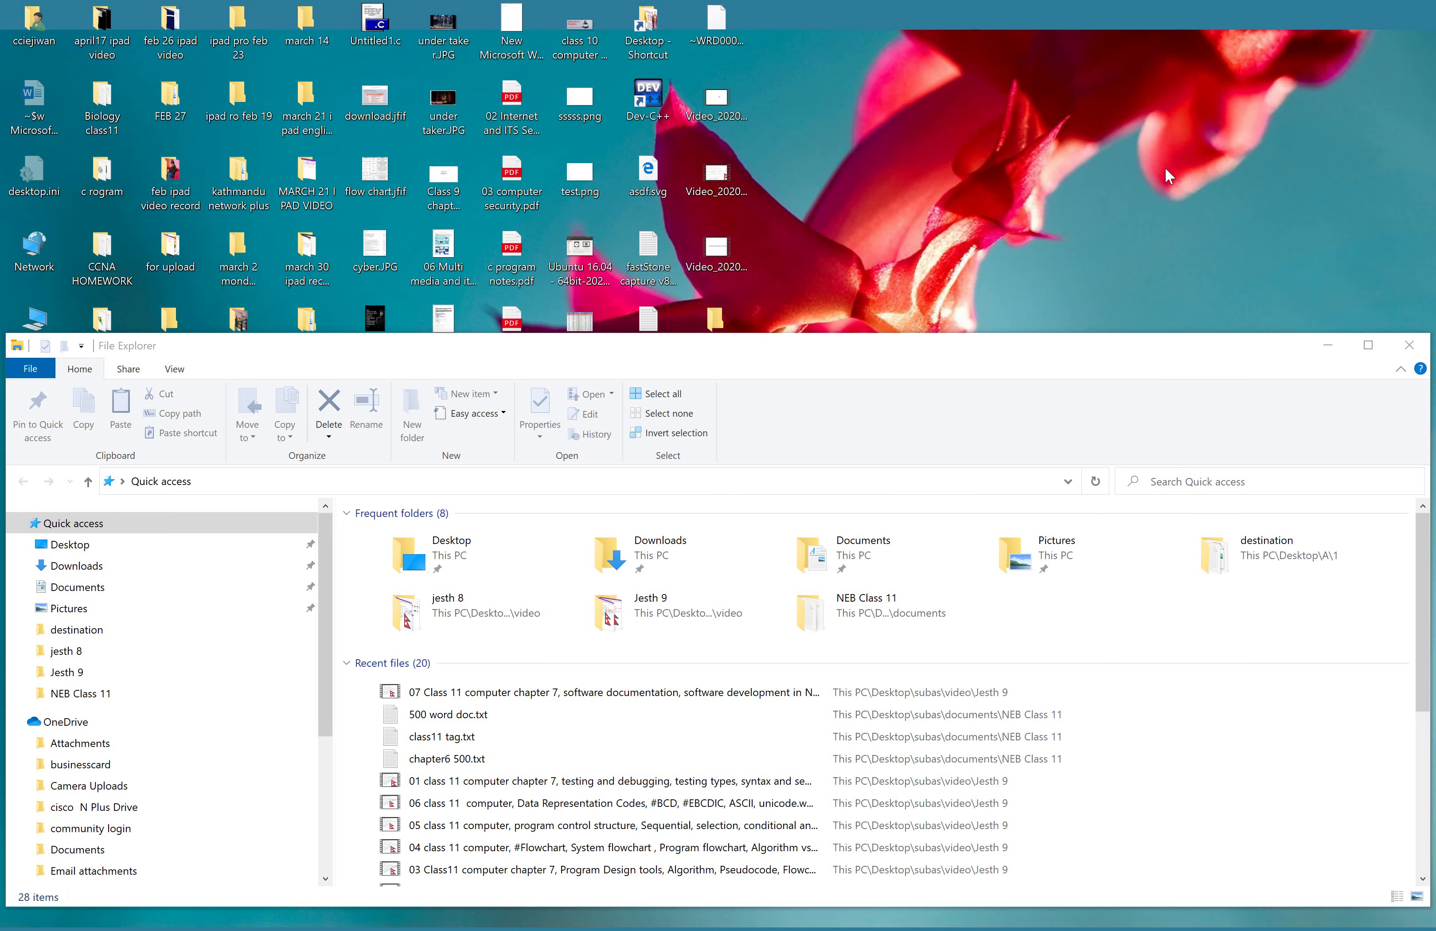
Open the Run dialog, clear and dismiss it, reopen Run, then bring up Windows search
key(super+r)
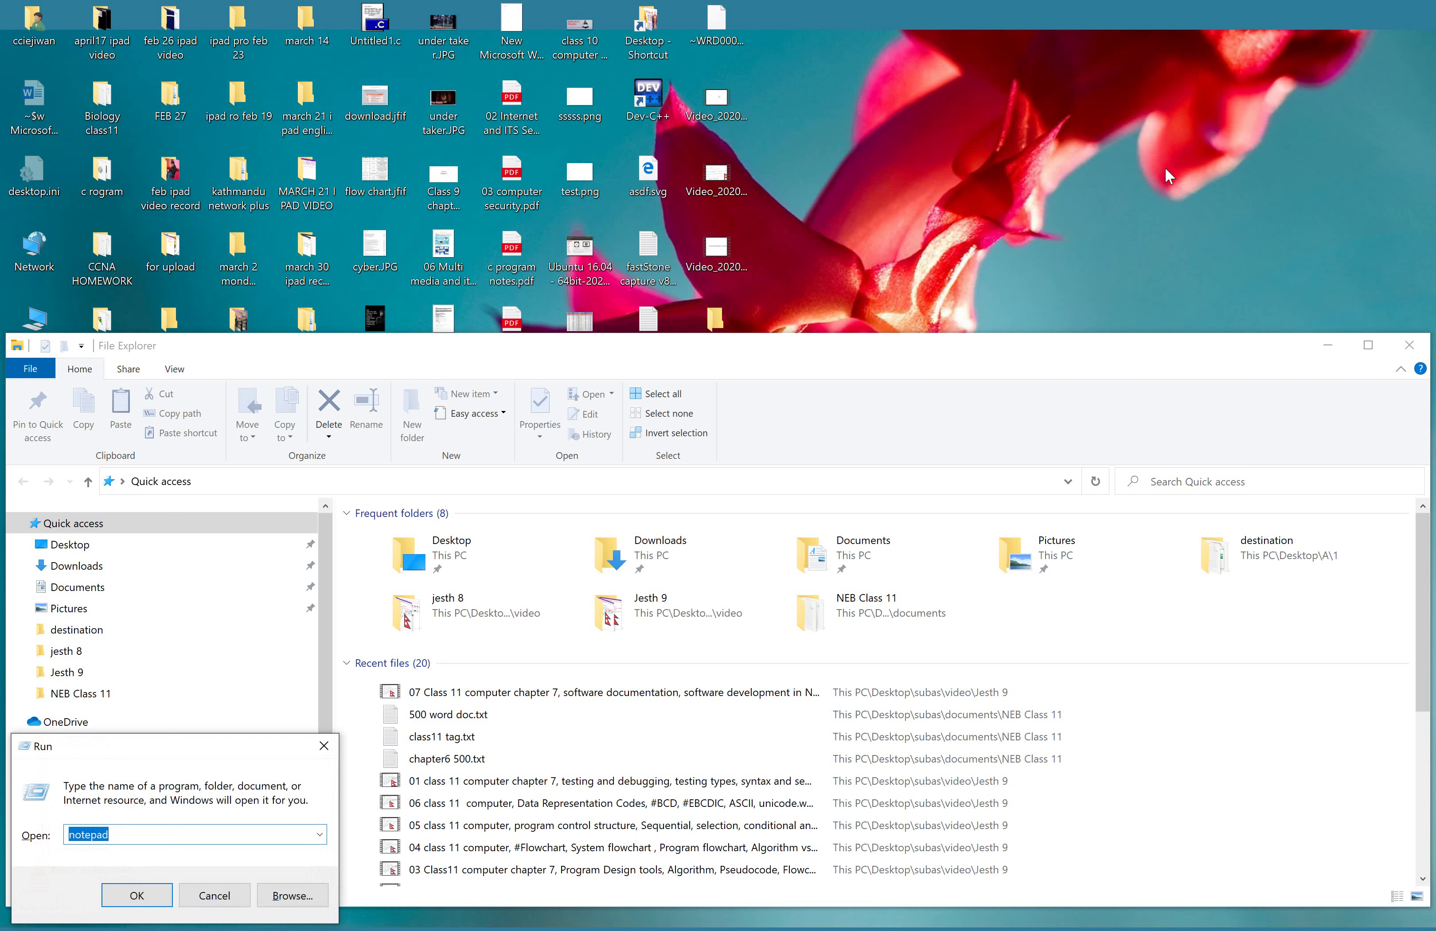
key(BackSpace)
key(Escape)
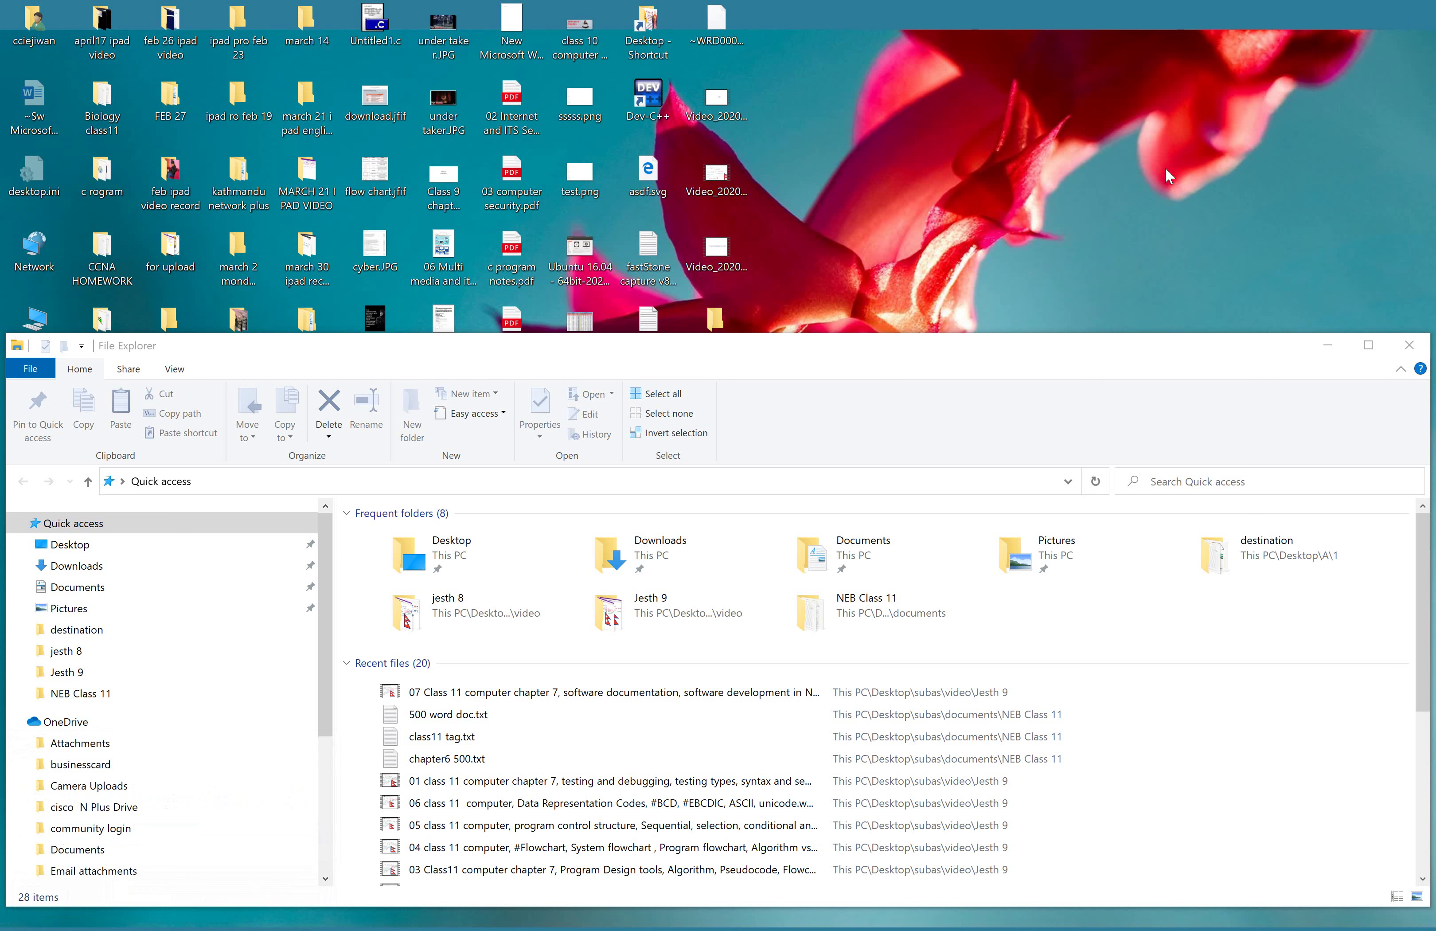
key(super+r)
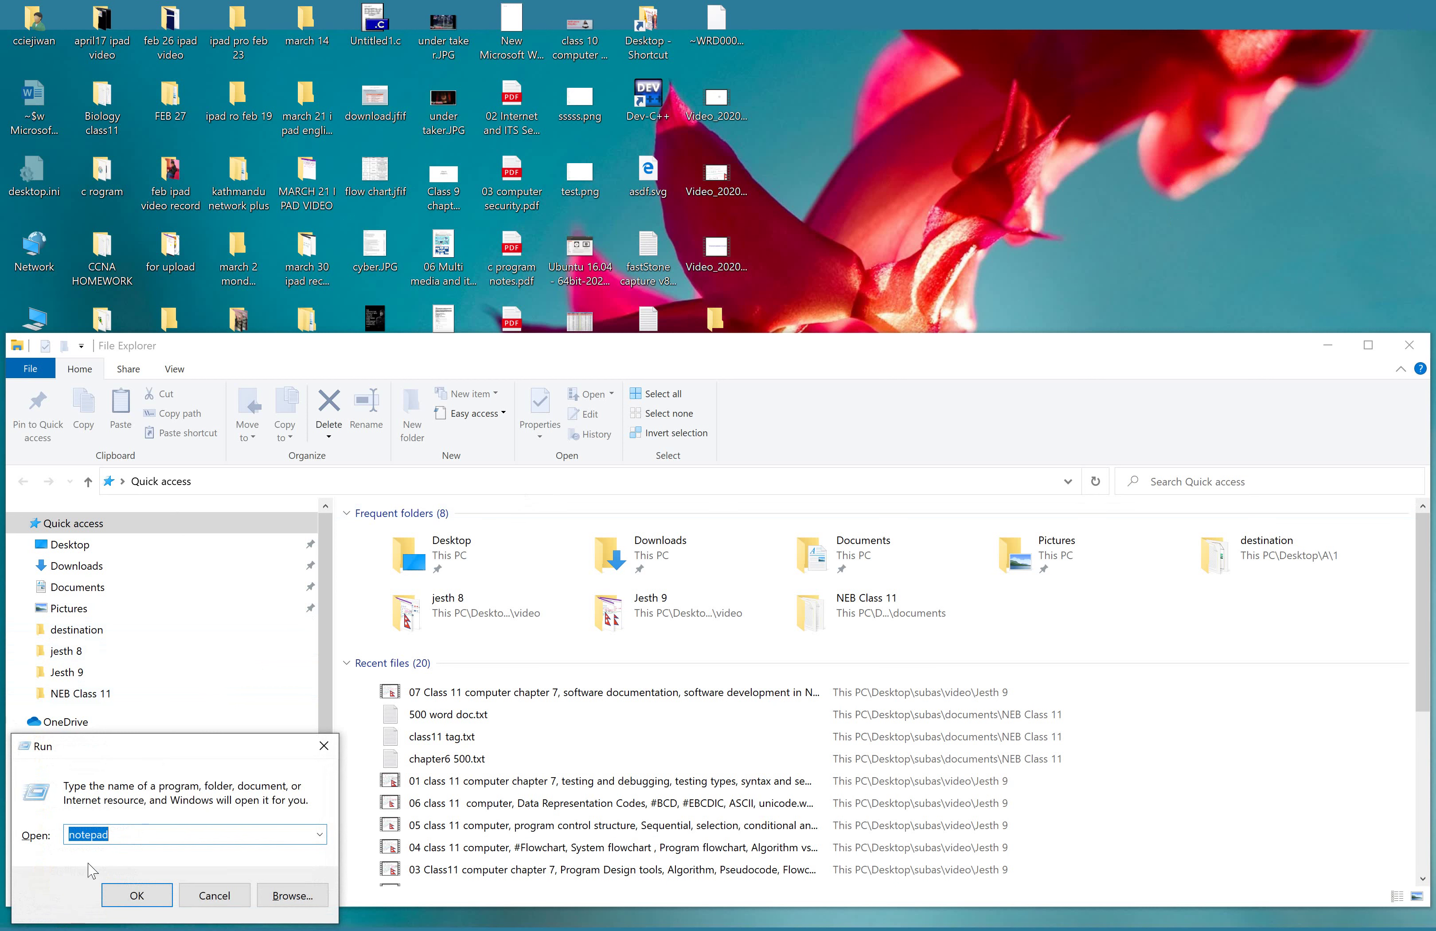
key(super+s)
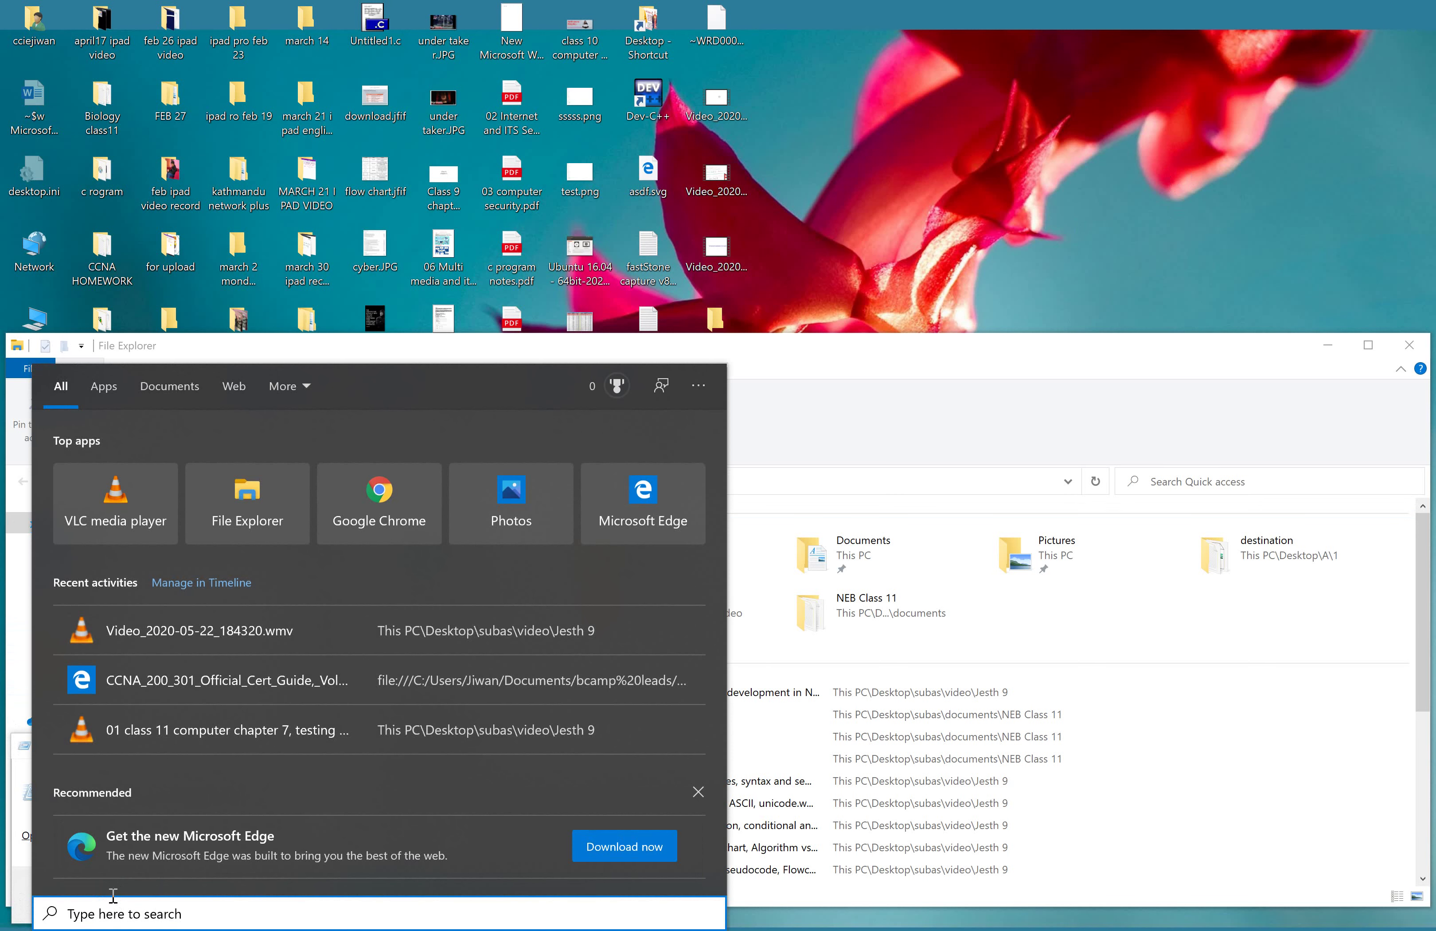
Start Magnifier from search, minimize File Explorer, and zoom the magnification to 300%
text(Magin)
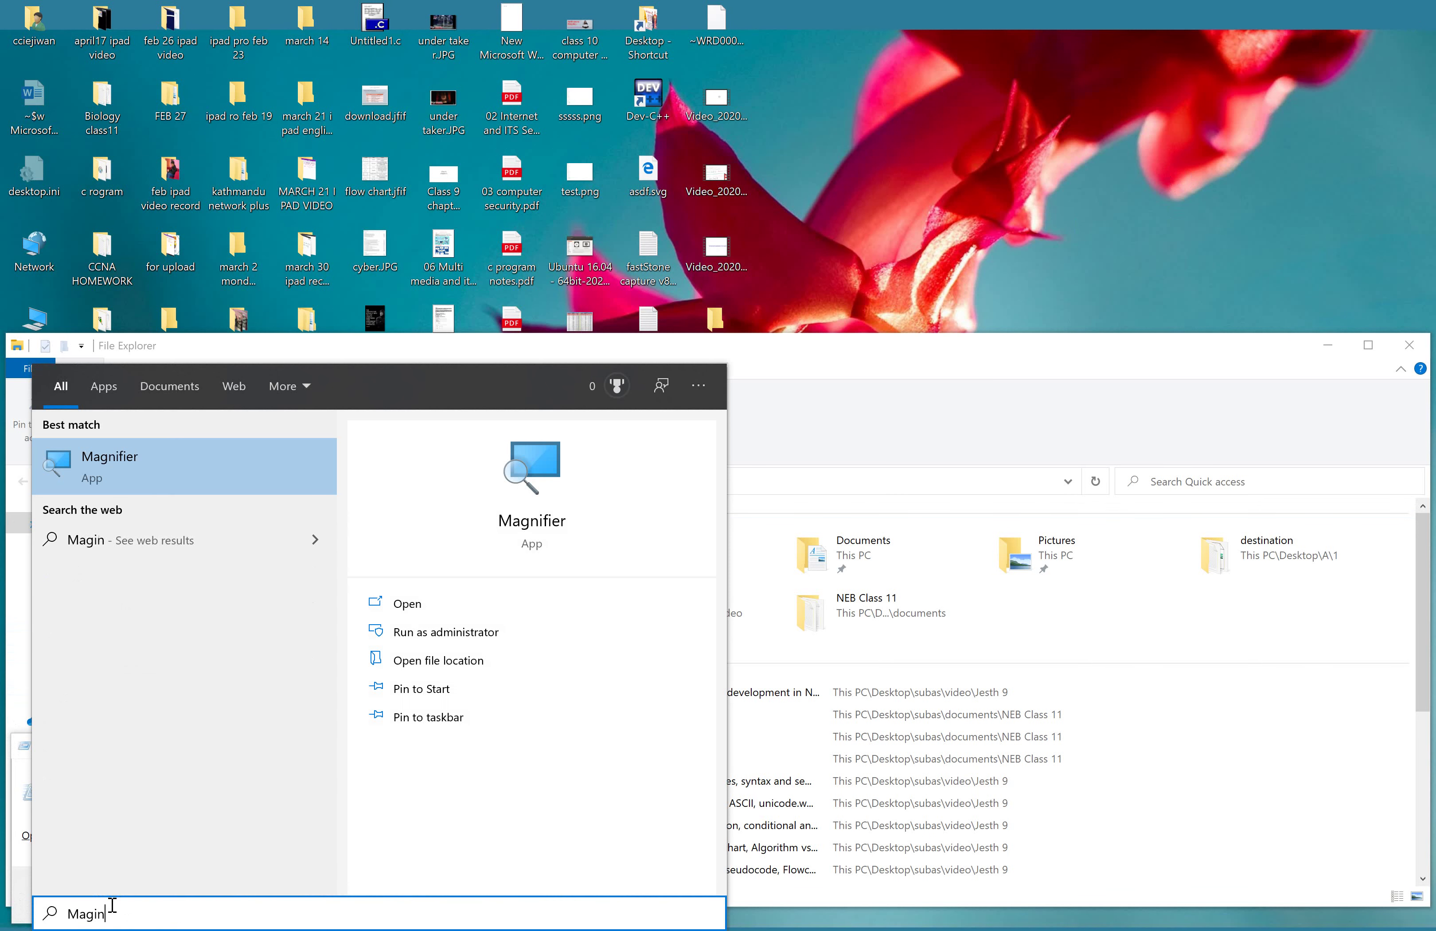
click(406, 601)
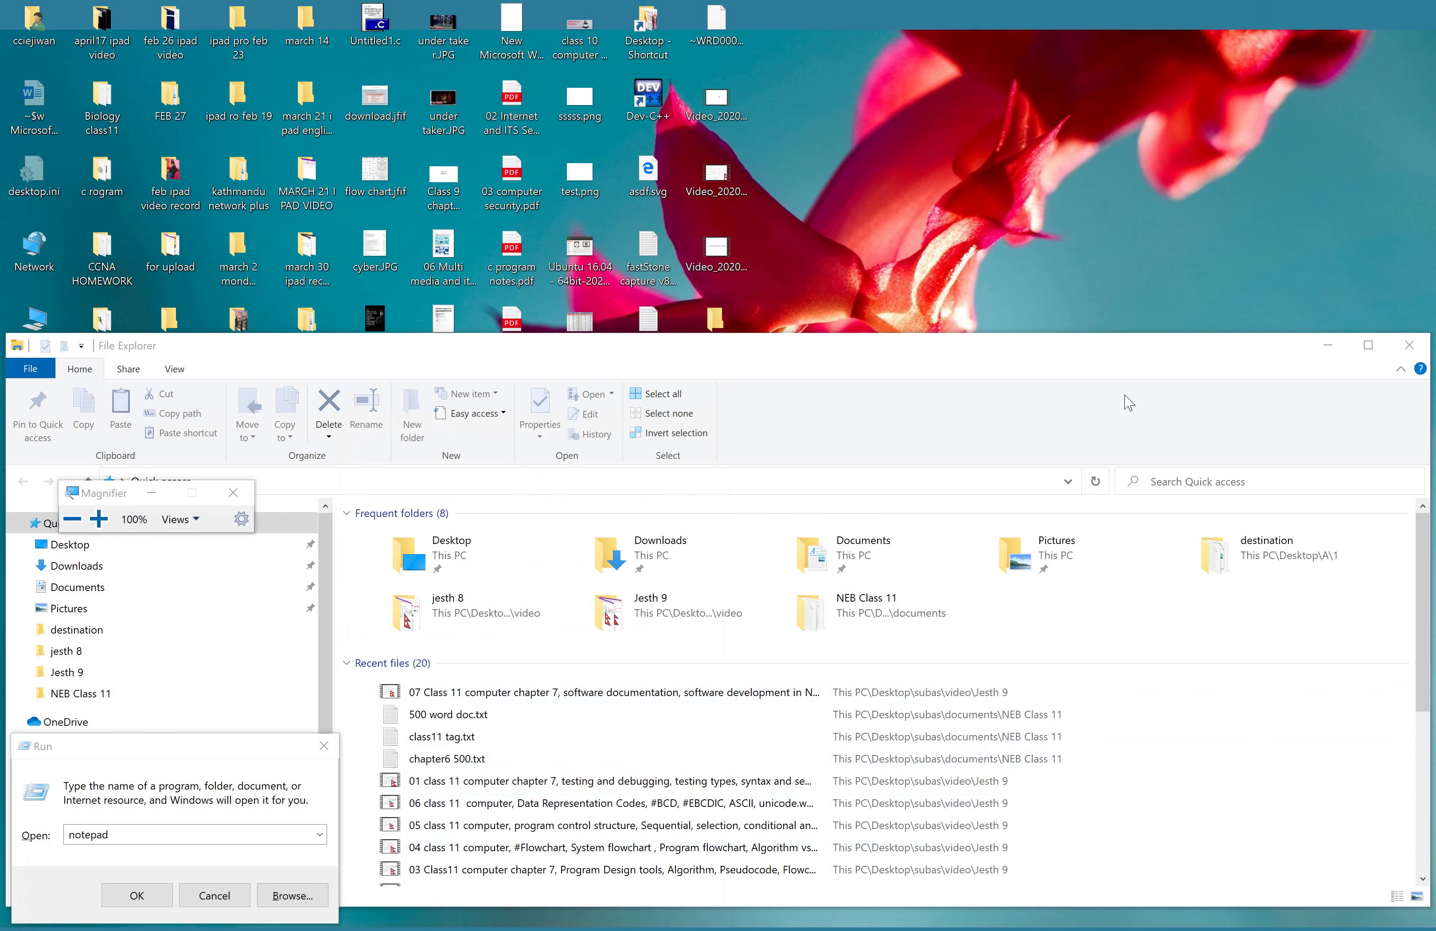
click(1328, 345)
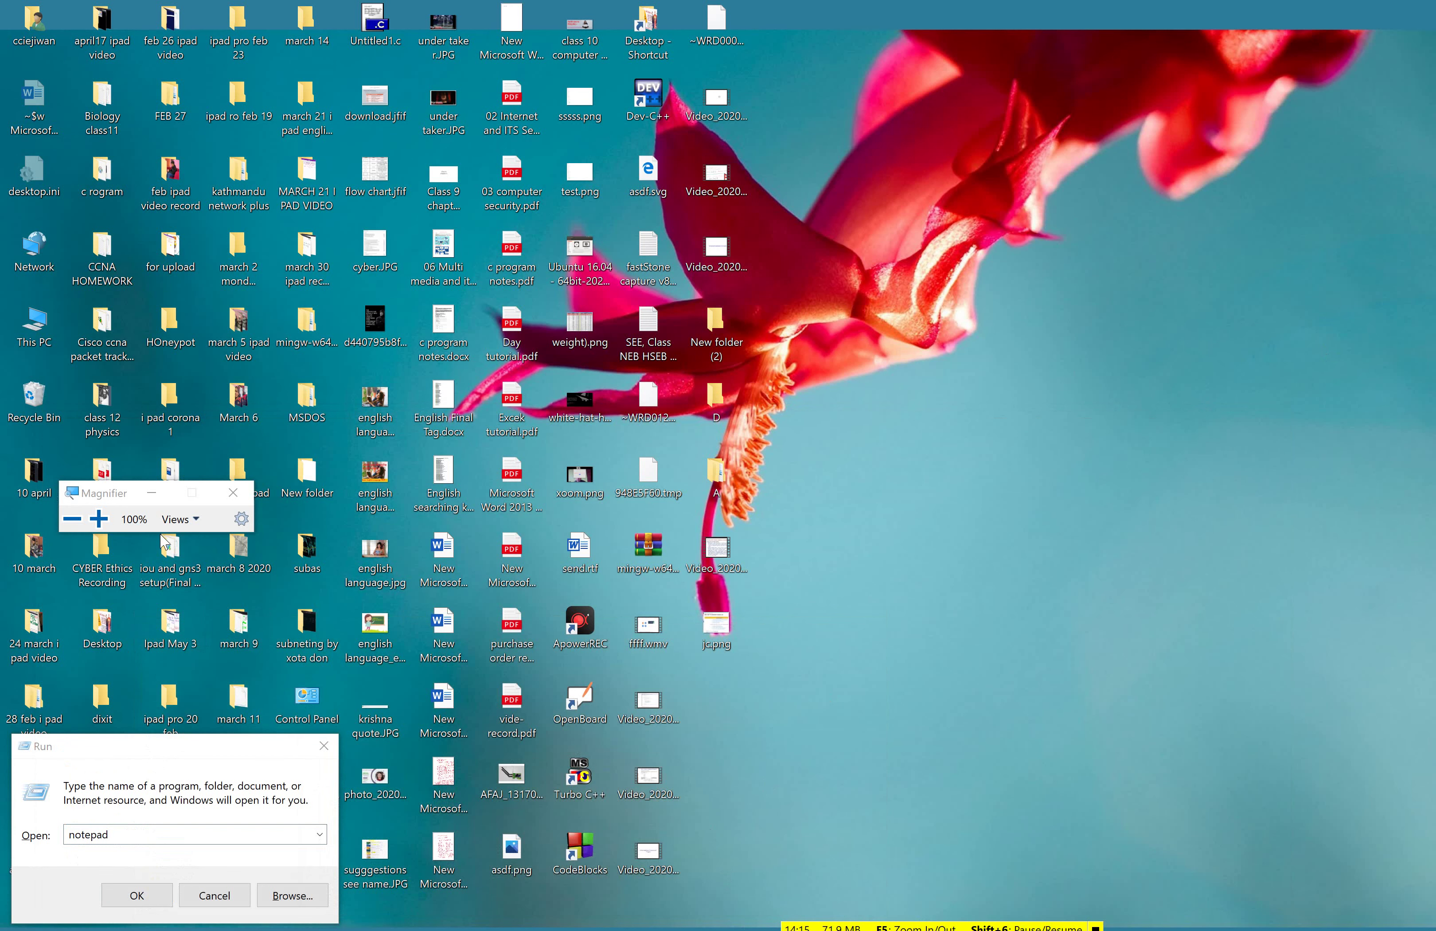
click(98, 520)
click(98, 519)
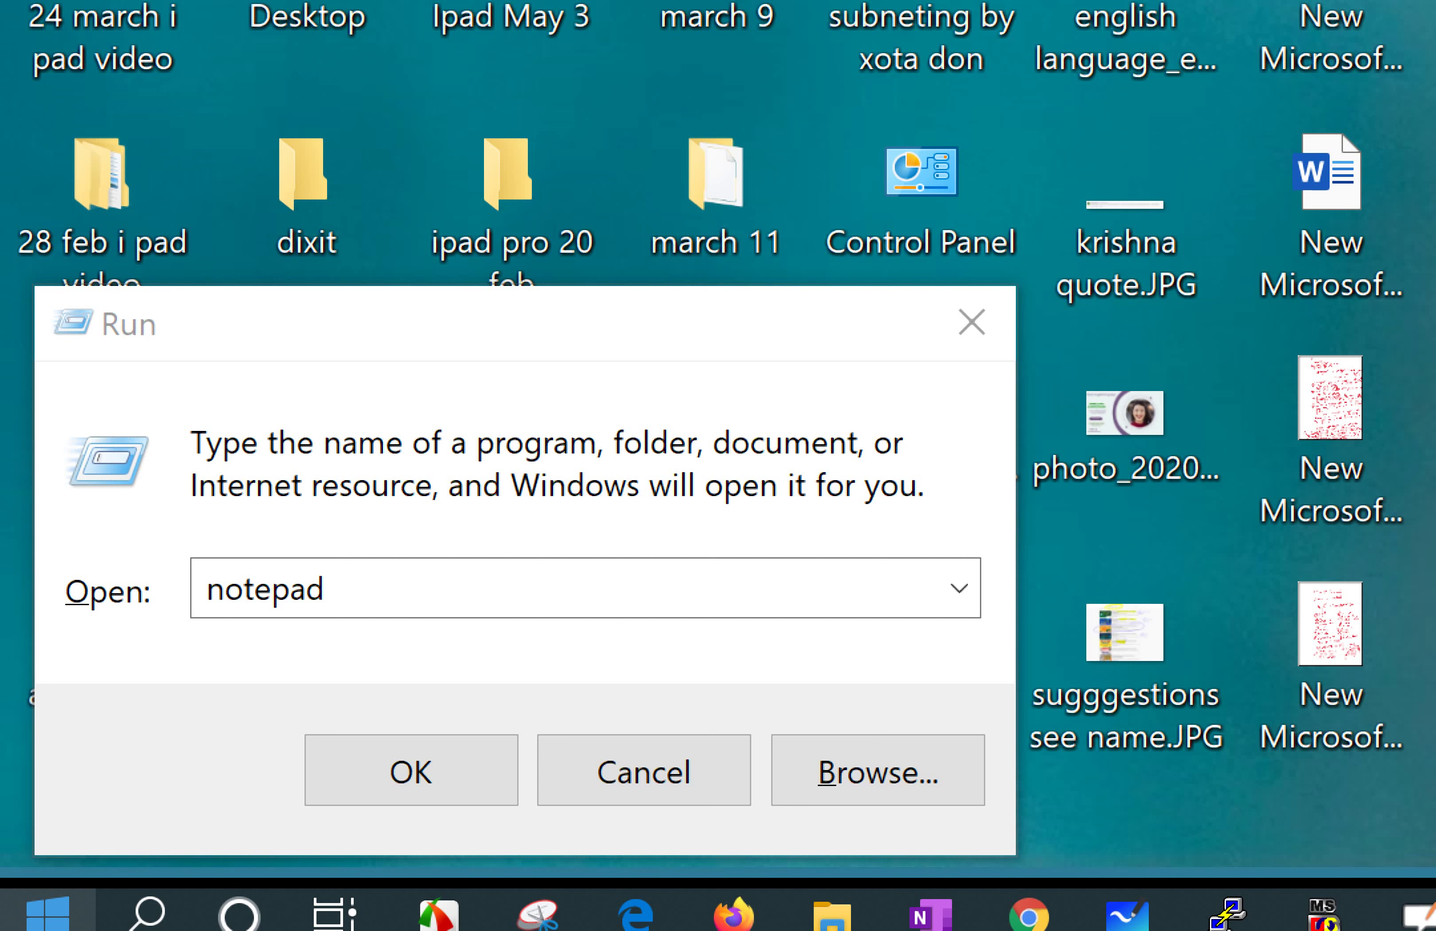
Replace the notepad entry in the Run field with 'winword'
click(123, 829)
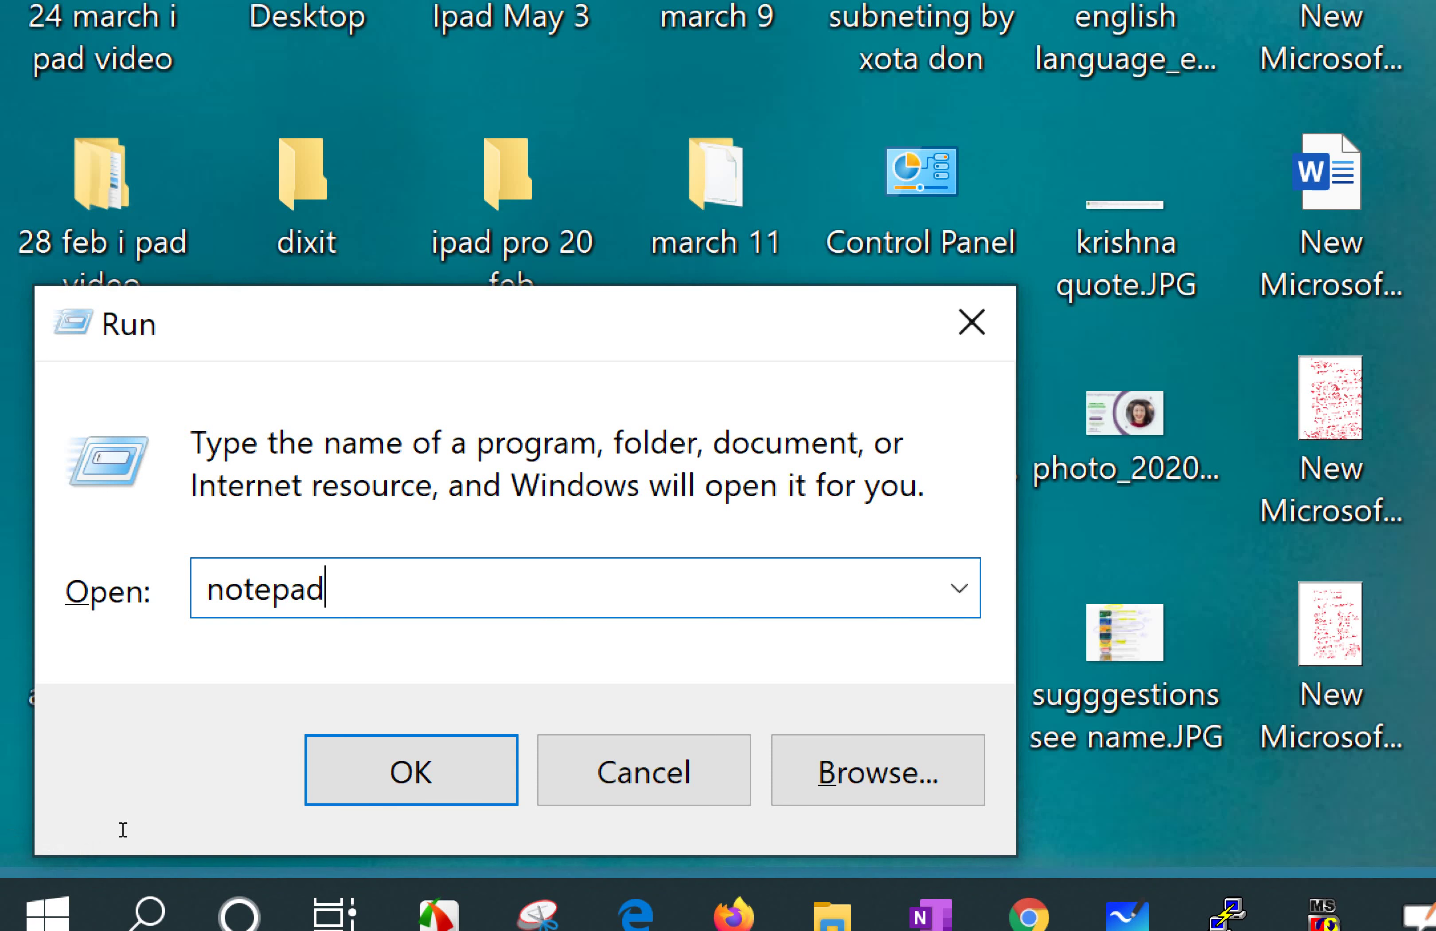
key(ctrl+a)
key(BackSpace)
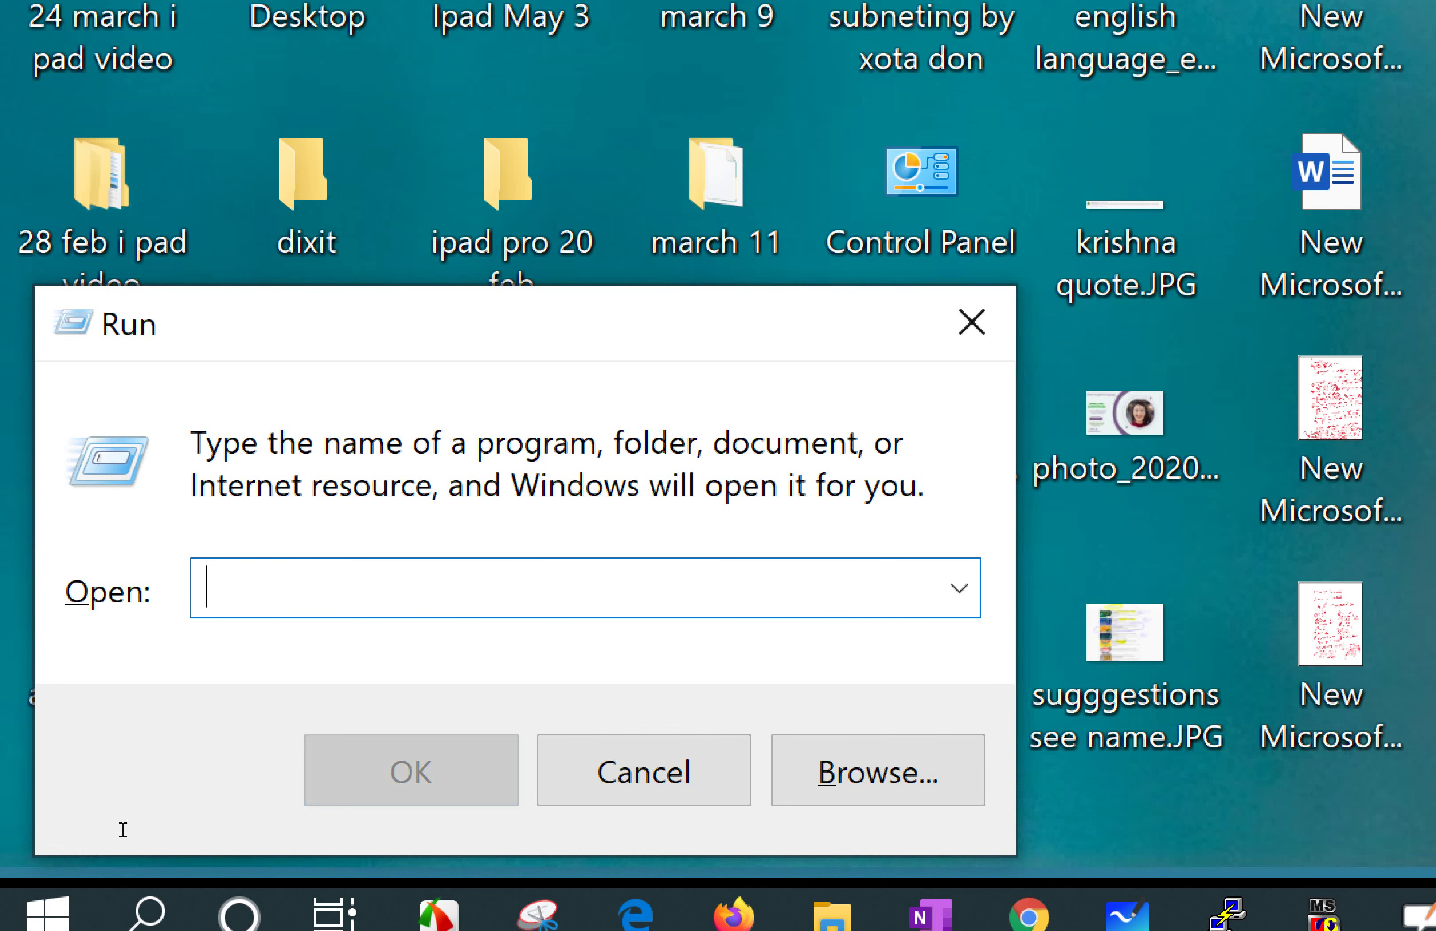
text(winwor)
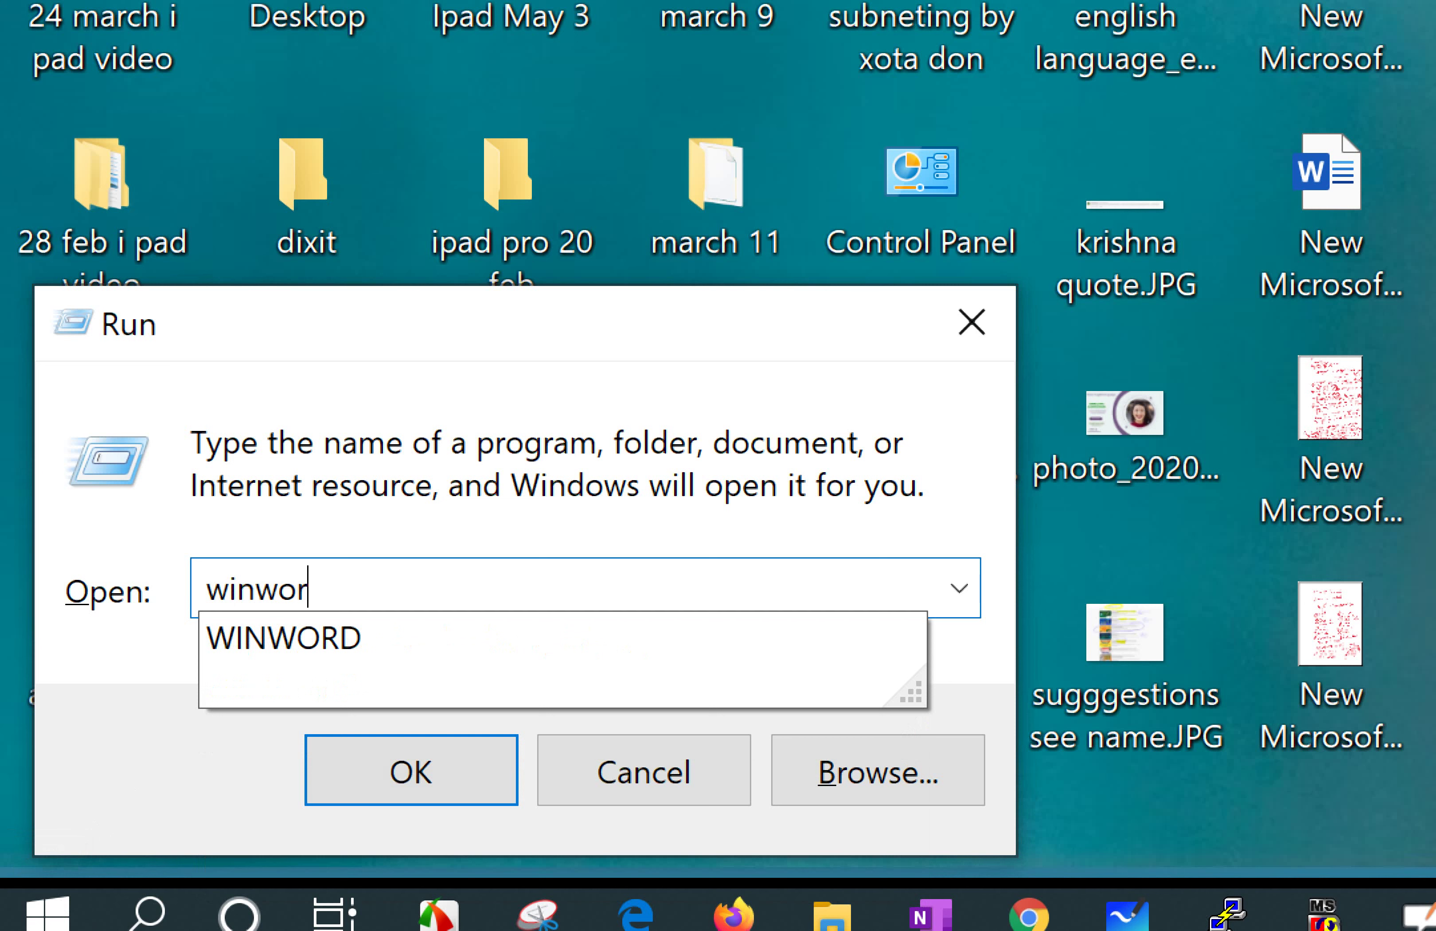
text(d)
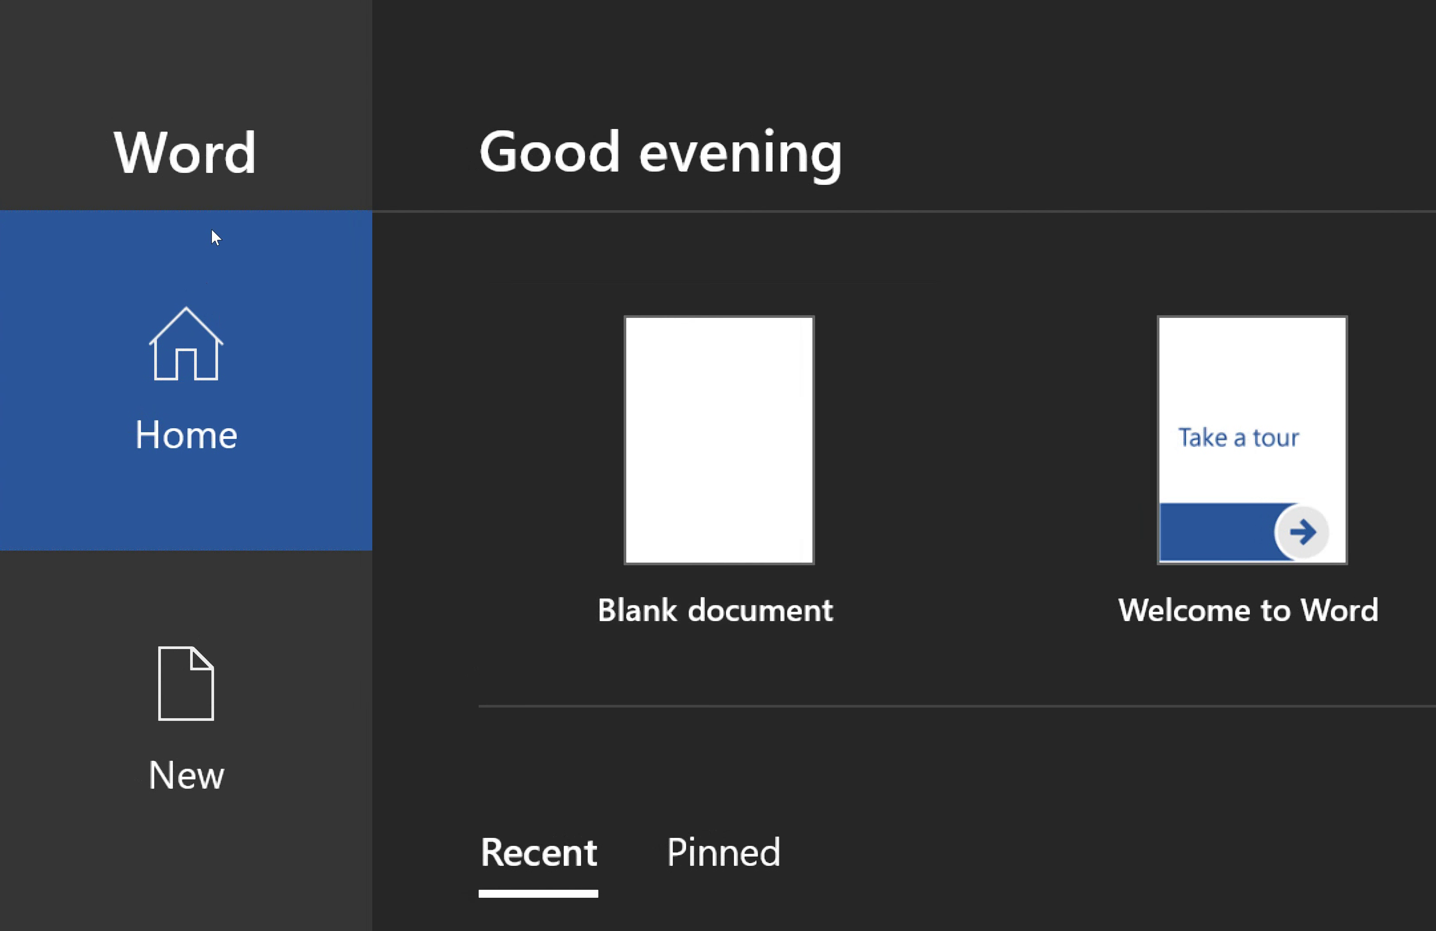
Pick the Word window in Task View to bring Word's start screen to the front
key(super+Tab)
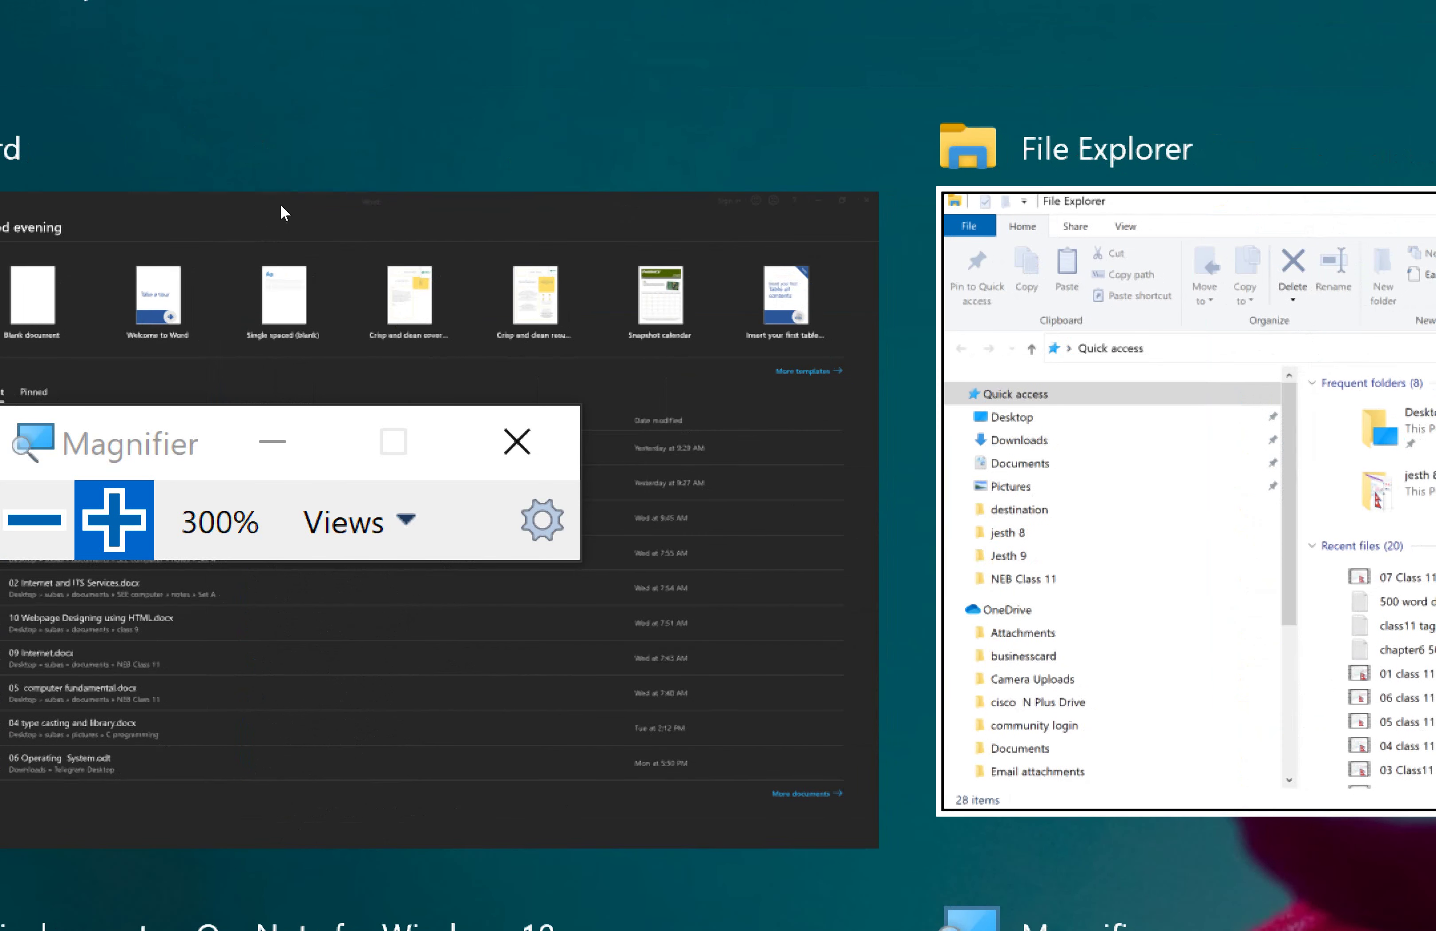
key(super+minus)
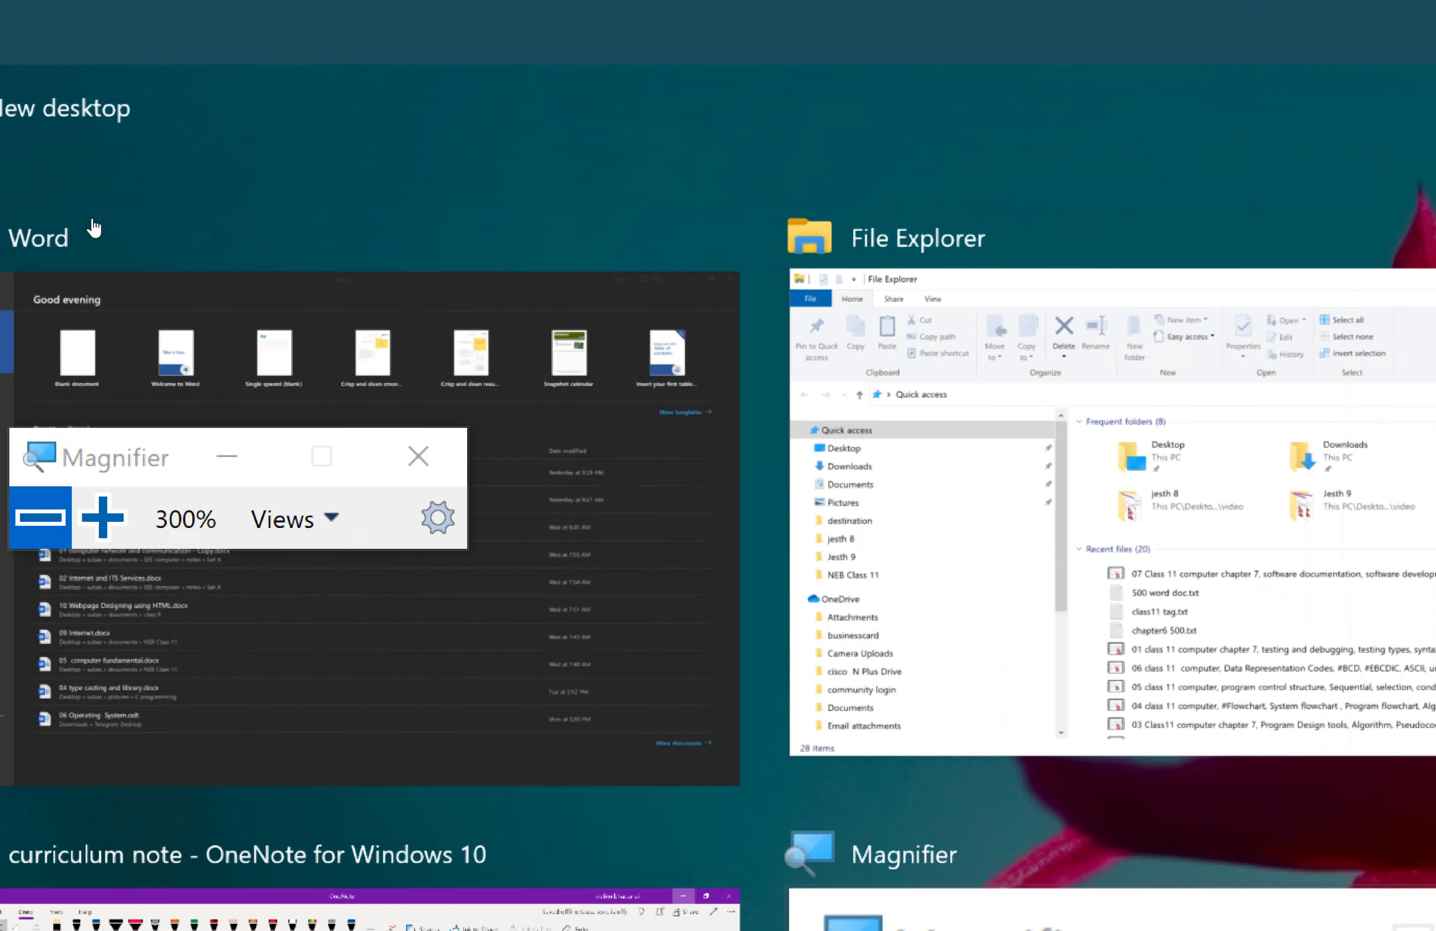
key(super+minus)
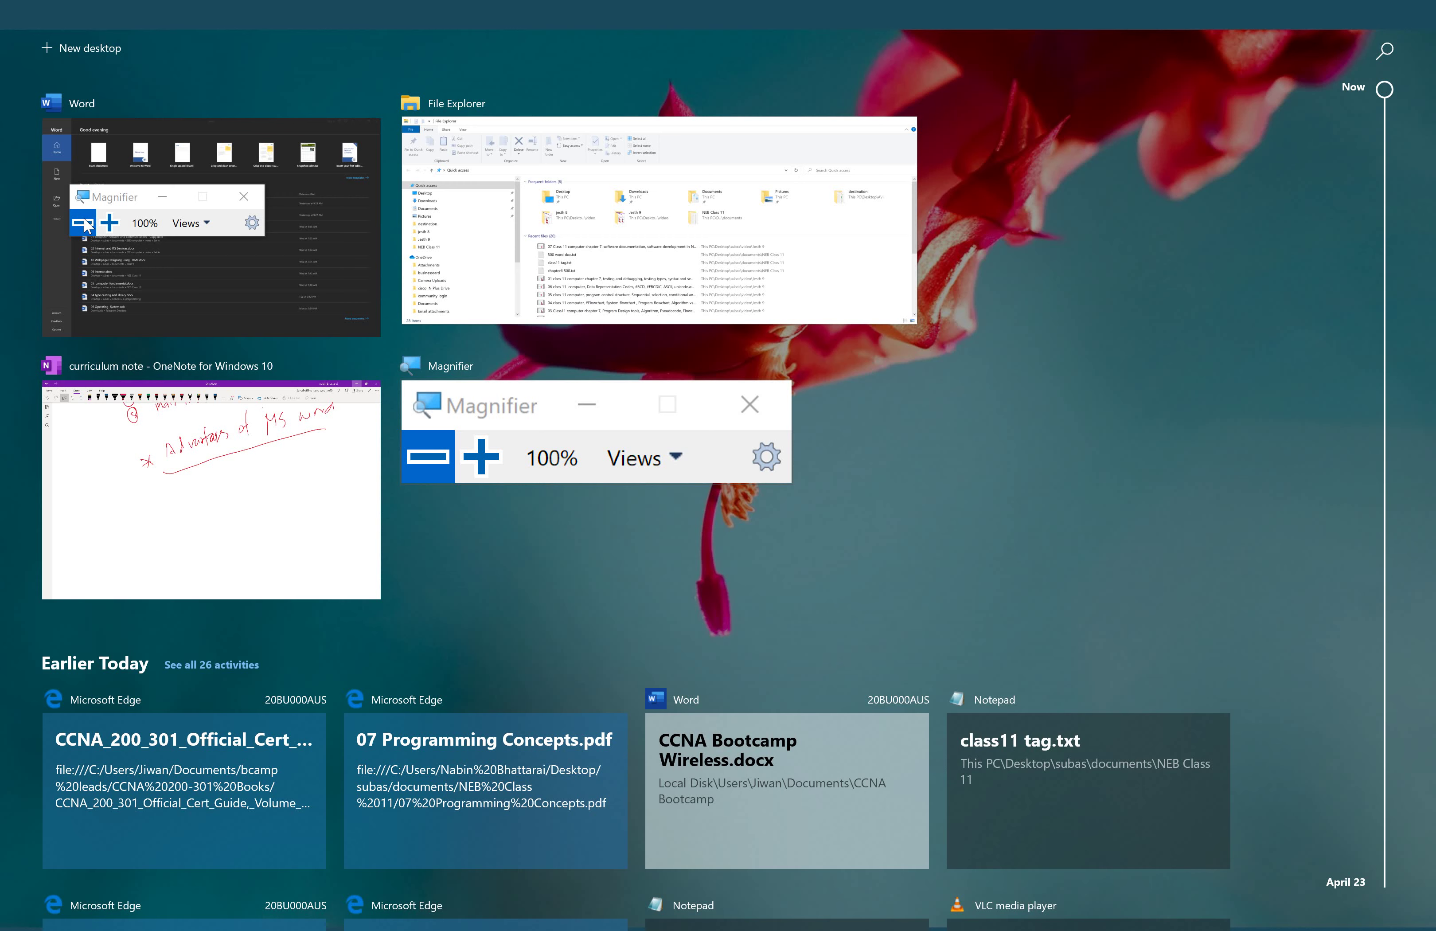
click(160, 262)
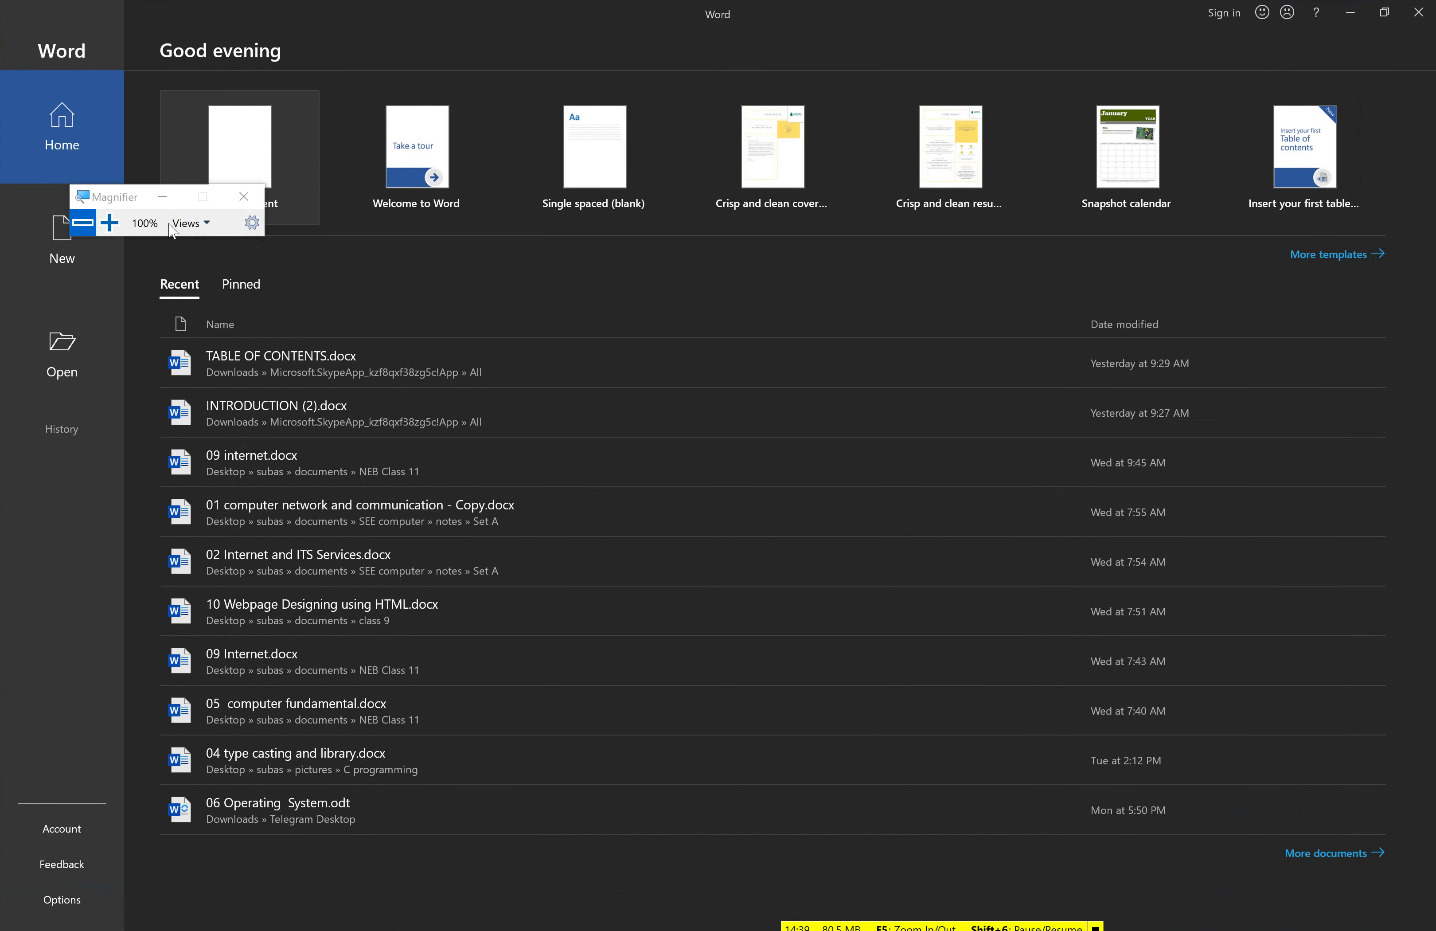
mouse_move(117, 202)
mouse_down()
mouse_move(38, 470)
mouse_move(265, 872)
mouse_up()
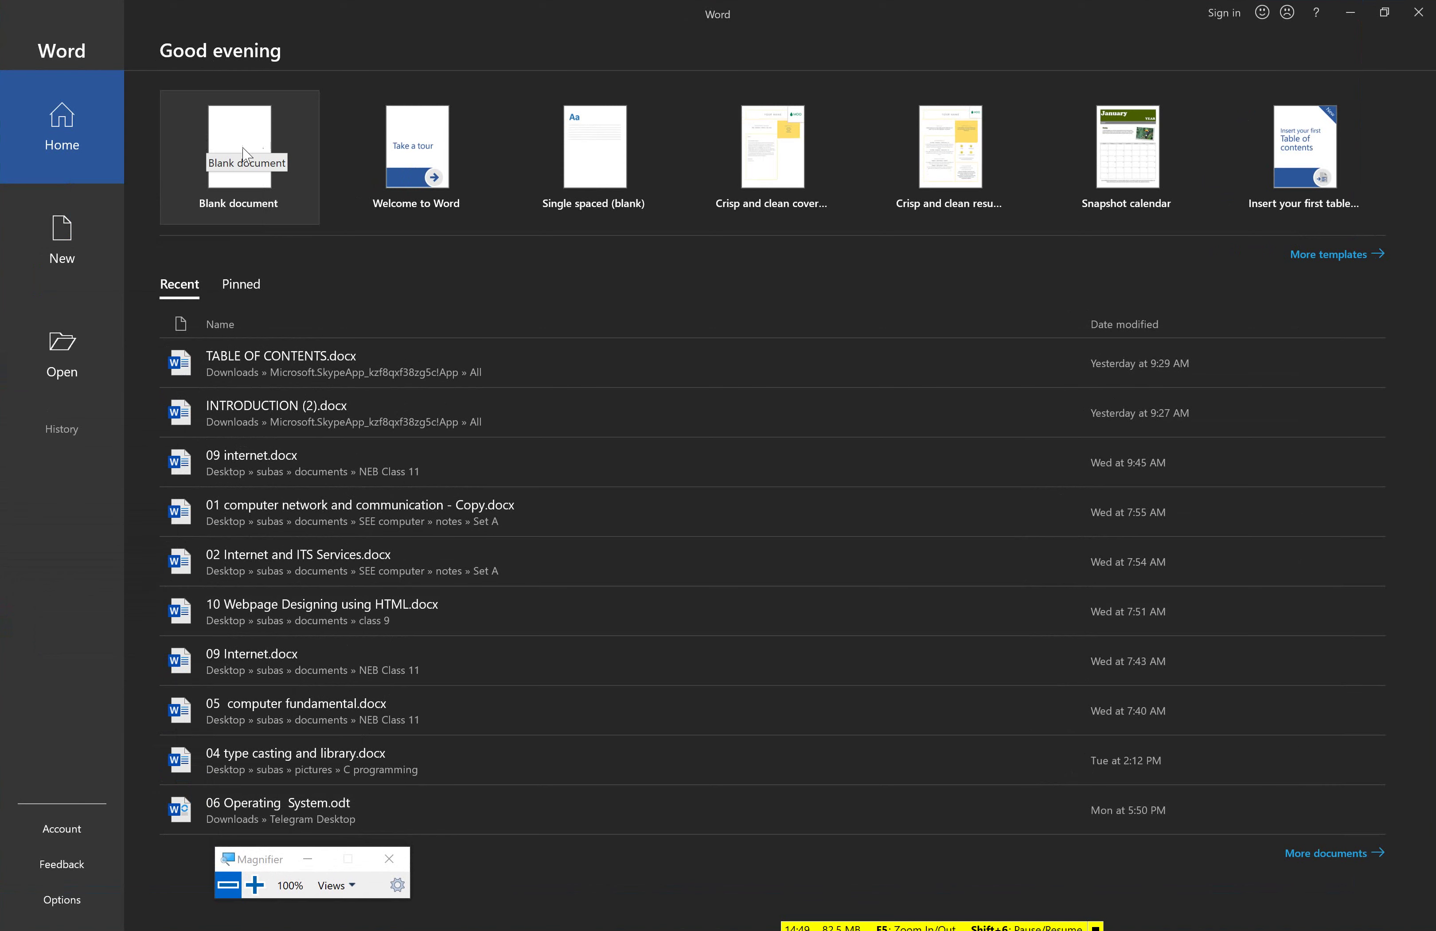
drag(270, 869, 233, 330)
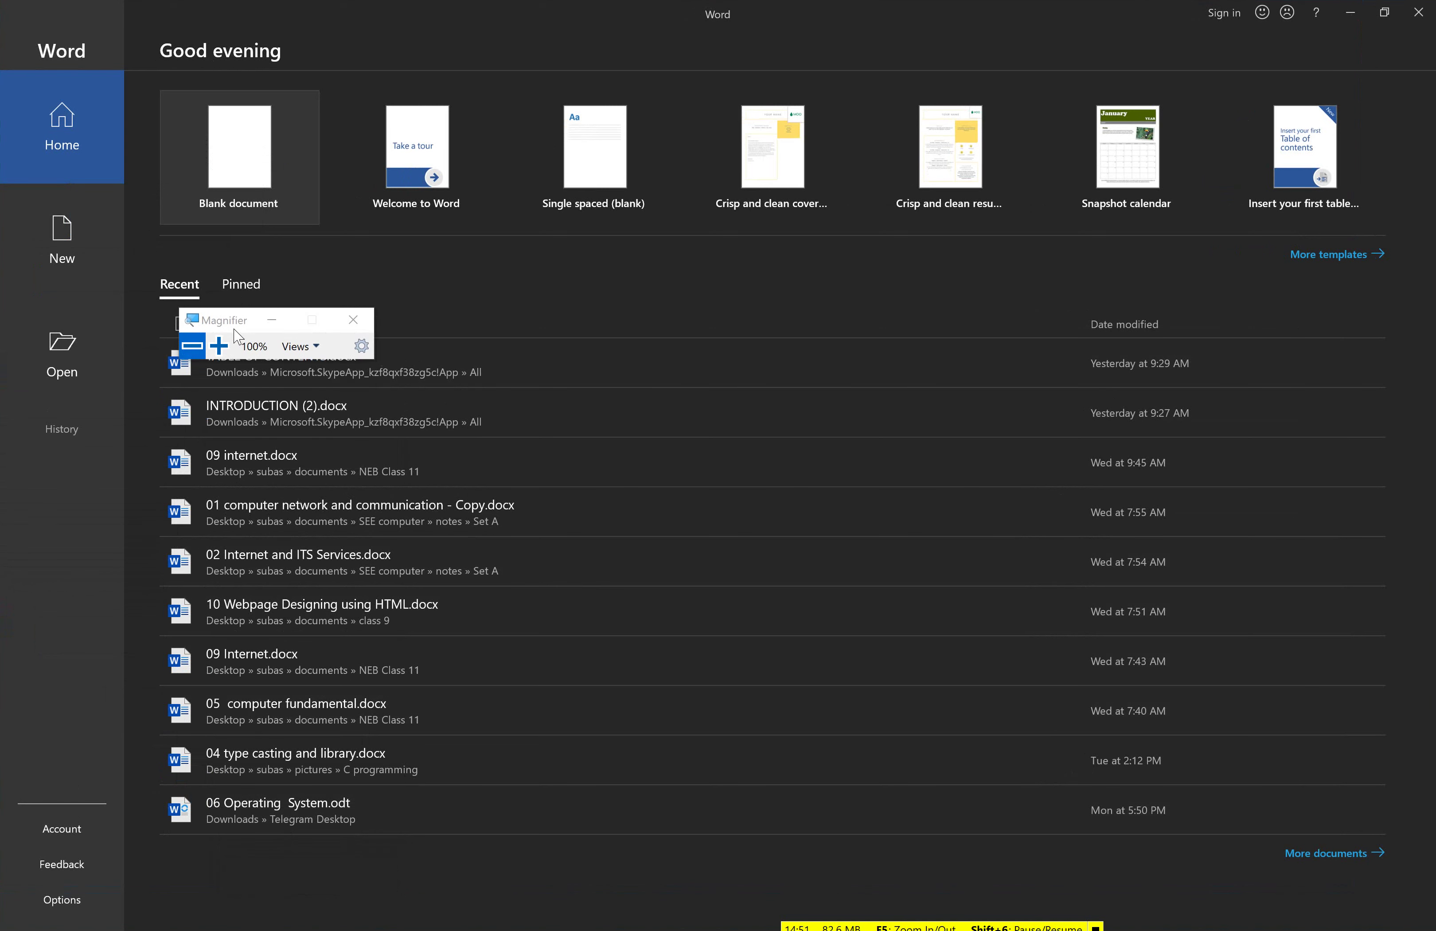
click(217, 346)
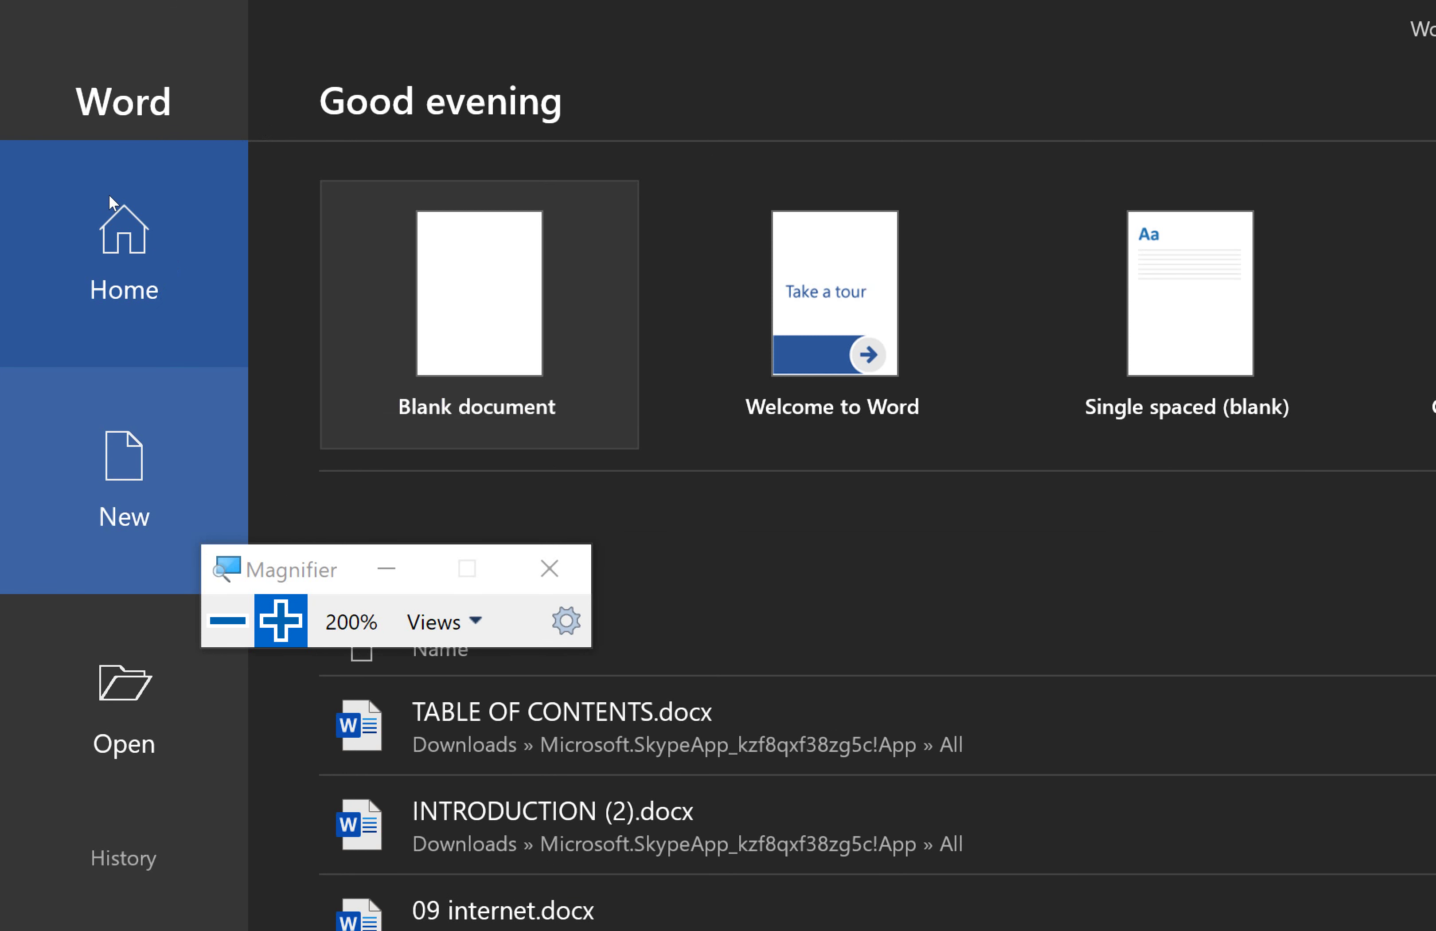
Open the New template gallery and scroll up and down through the templates
click(124, 477)
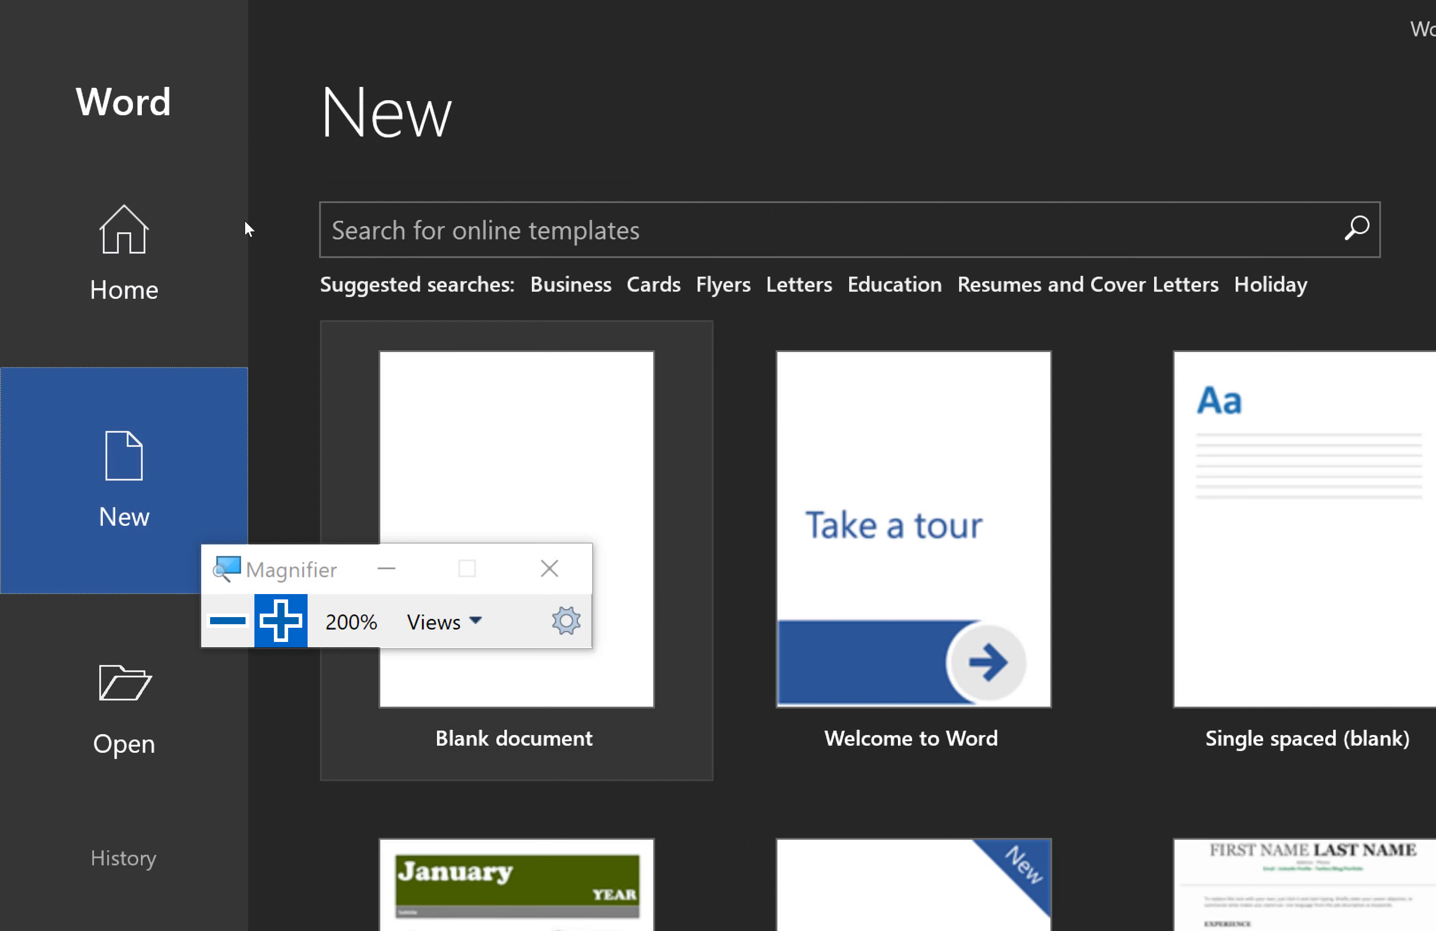
scroll(258, 215, down, 3)
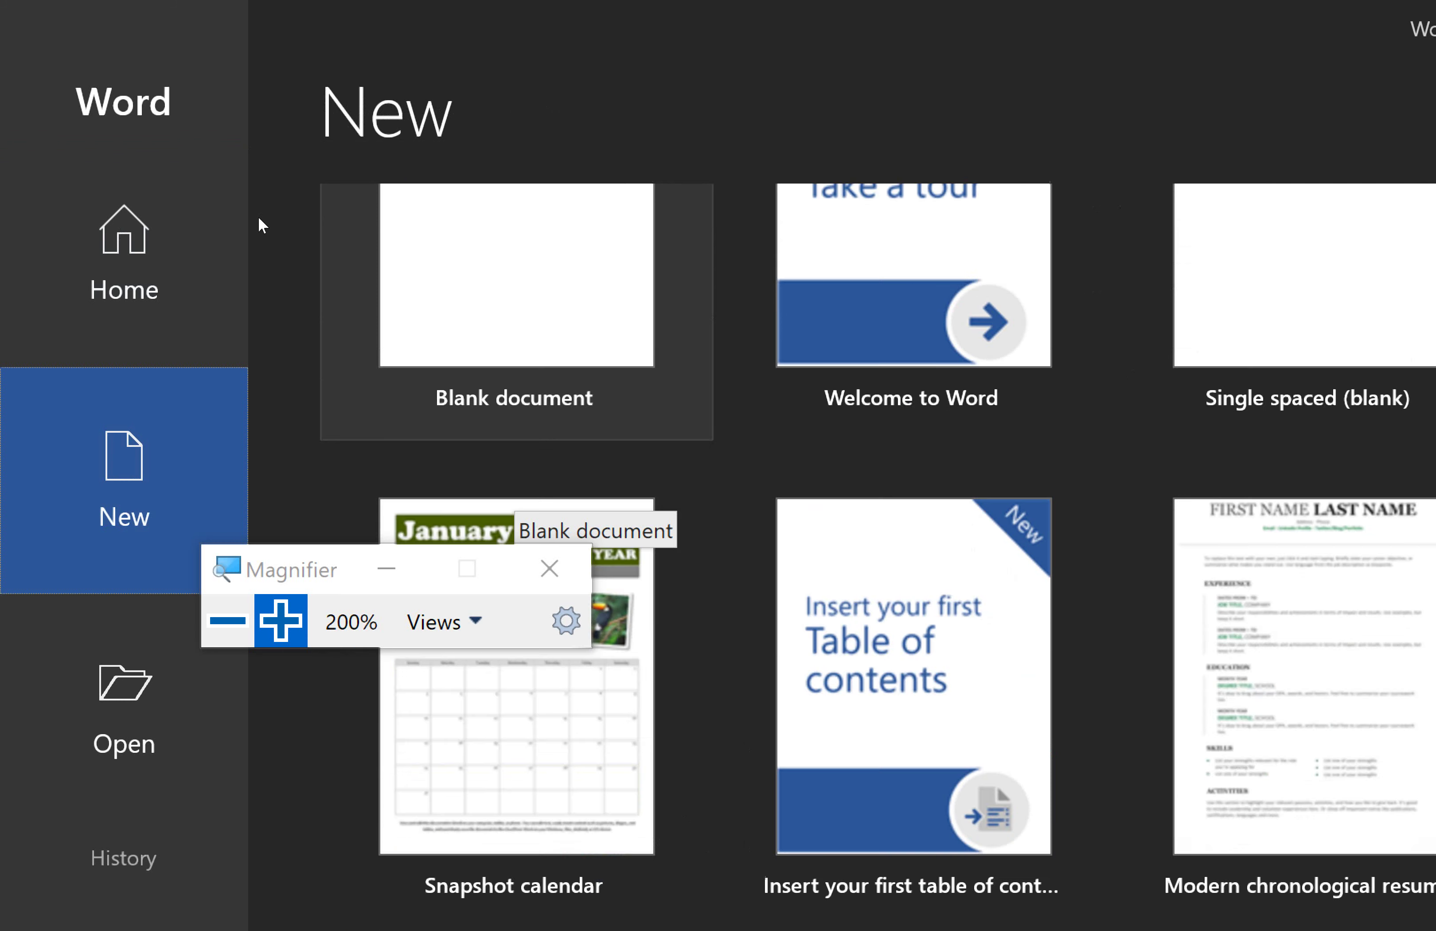
scroll(259, 218, down, 3)
scroll(258, 219, down, 2)
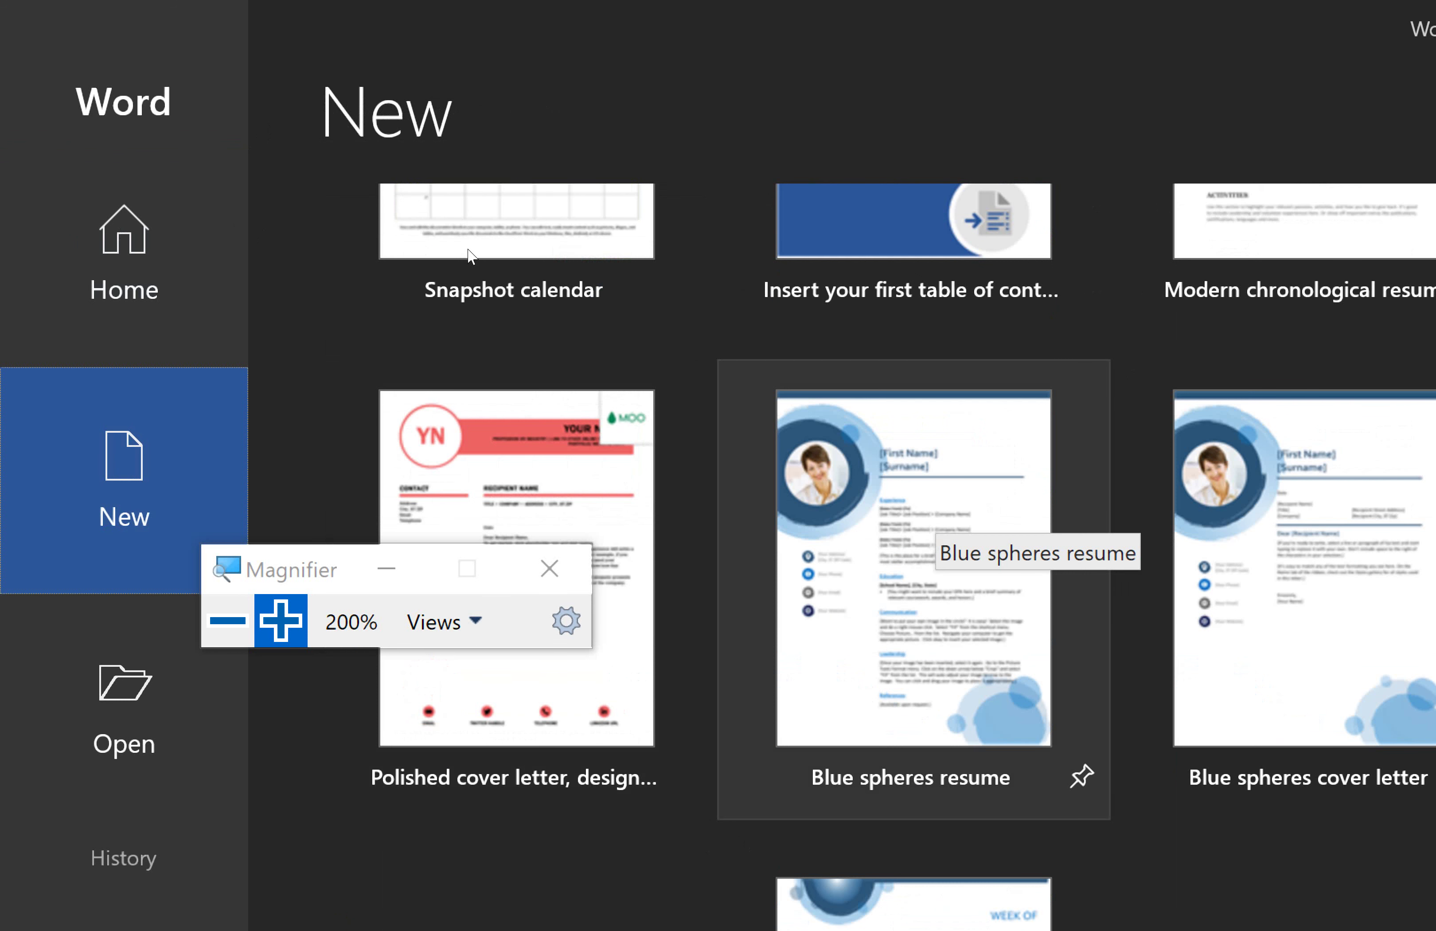
scroll(471, 257, up, 3)
scroll(472, 257, up, 3)
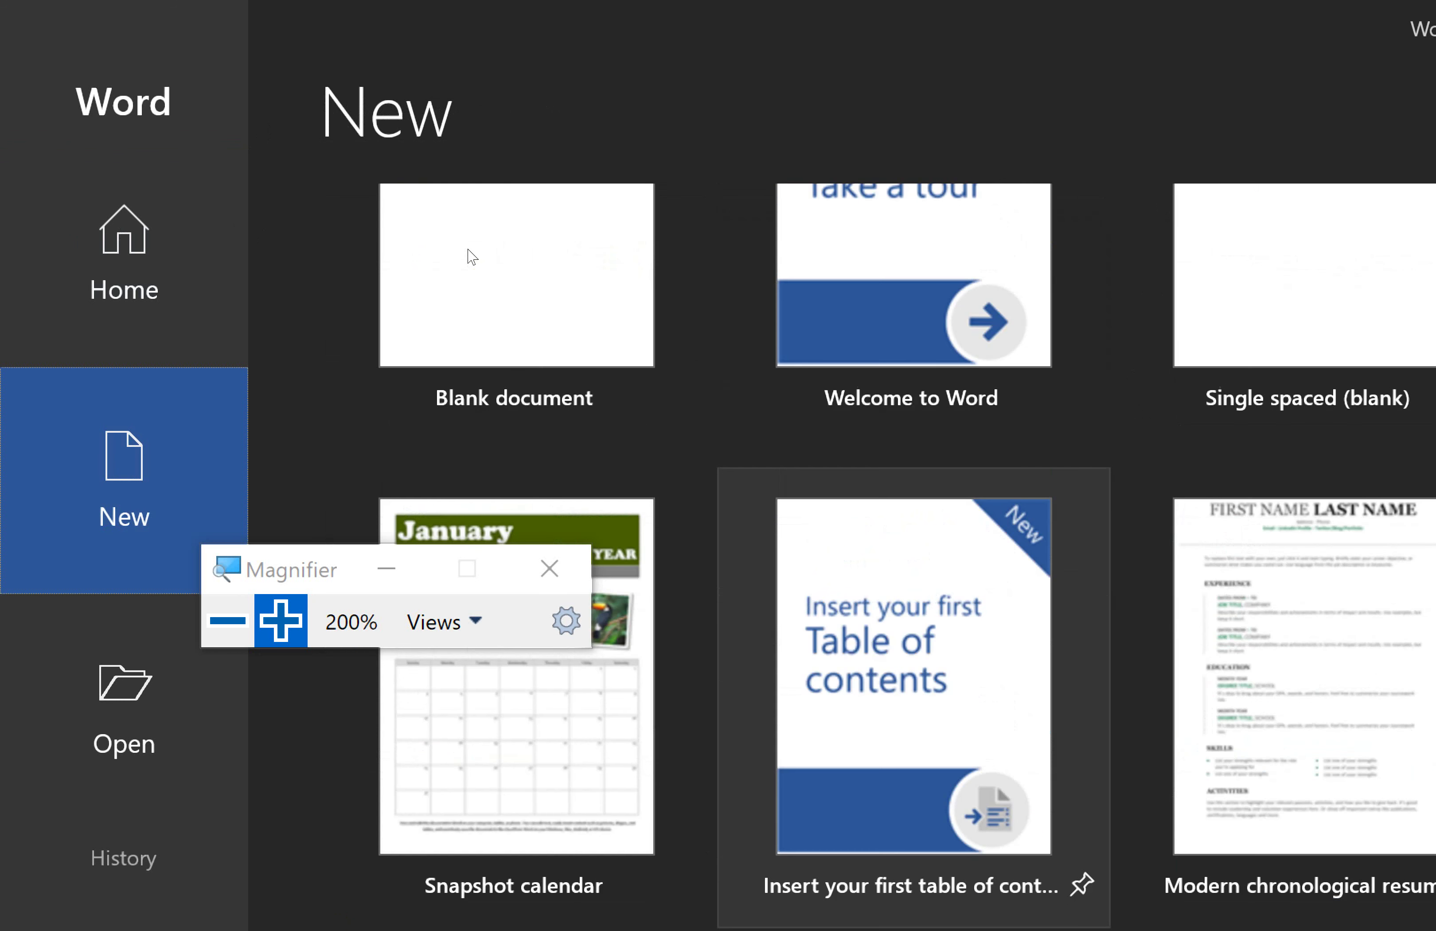
scroll(472, 257, up, 3)
scroll(469, 250, down, 3)
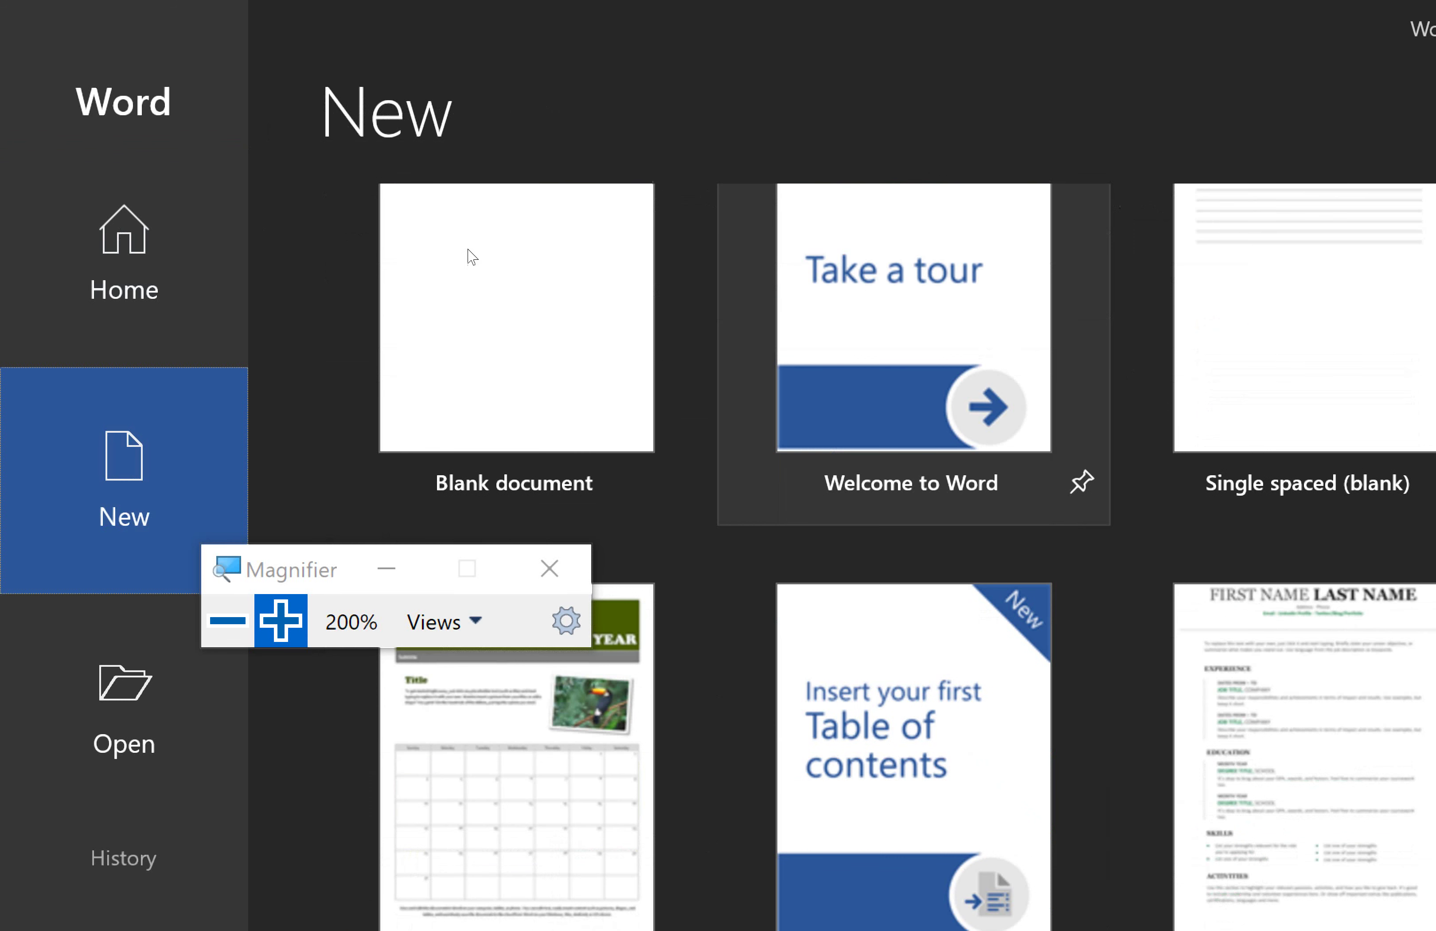
scroll(472, 257, down, 3)
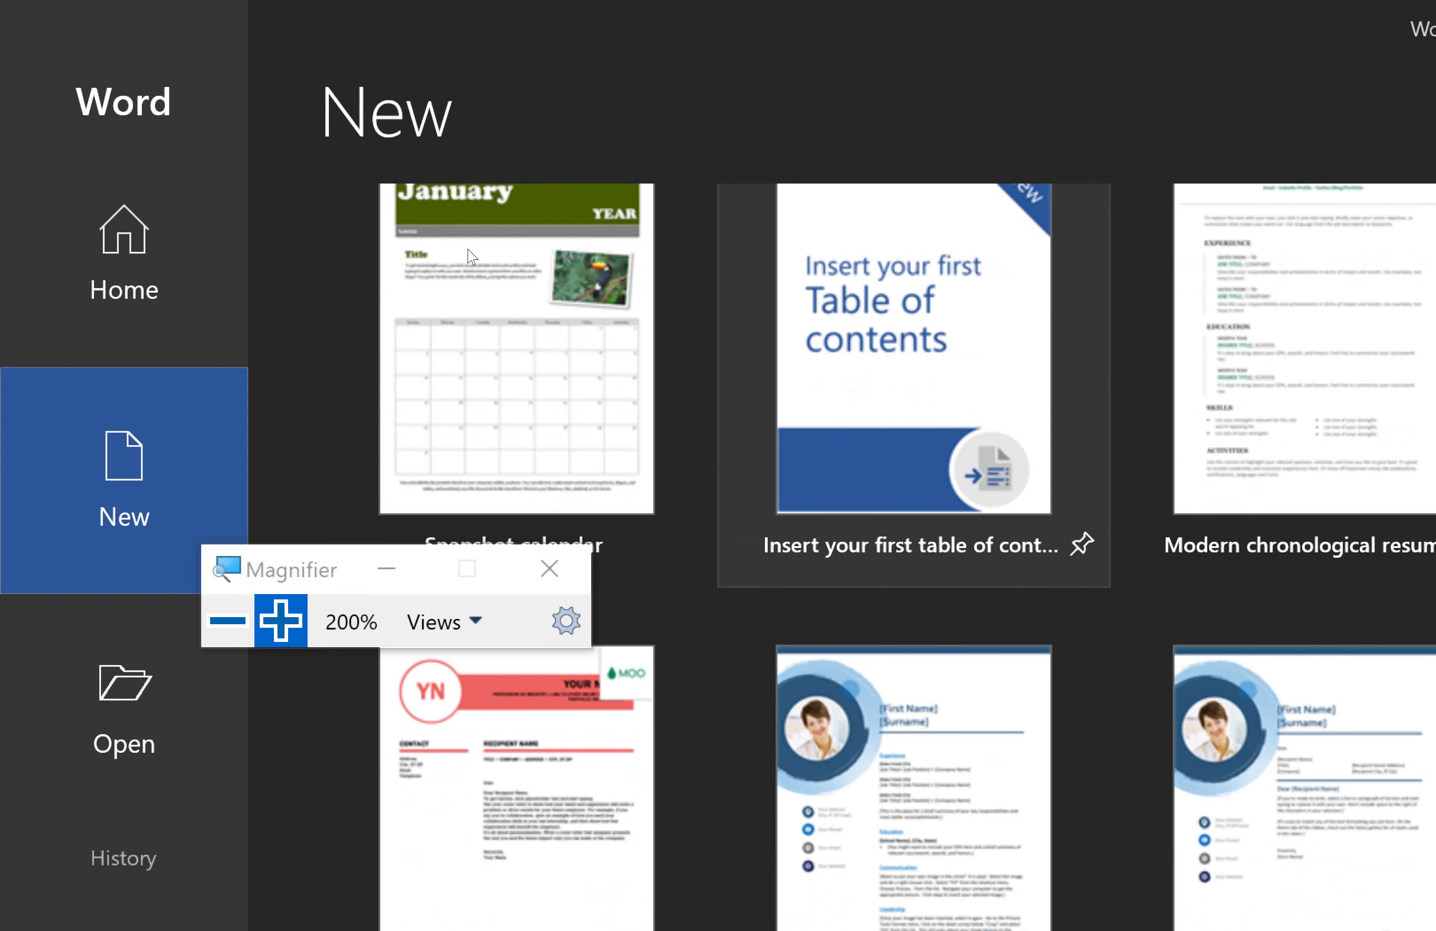
scroll(471, 257, down, 5)
scroll(470, 254, down, 3)
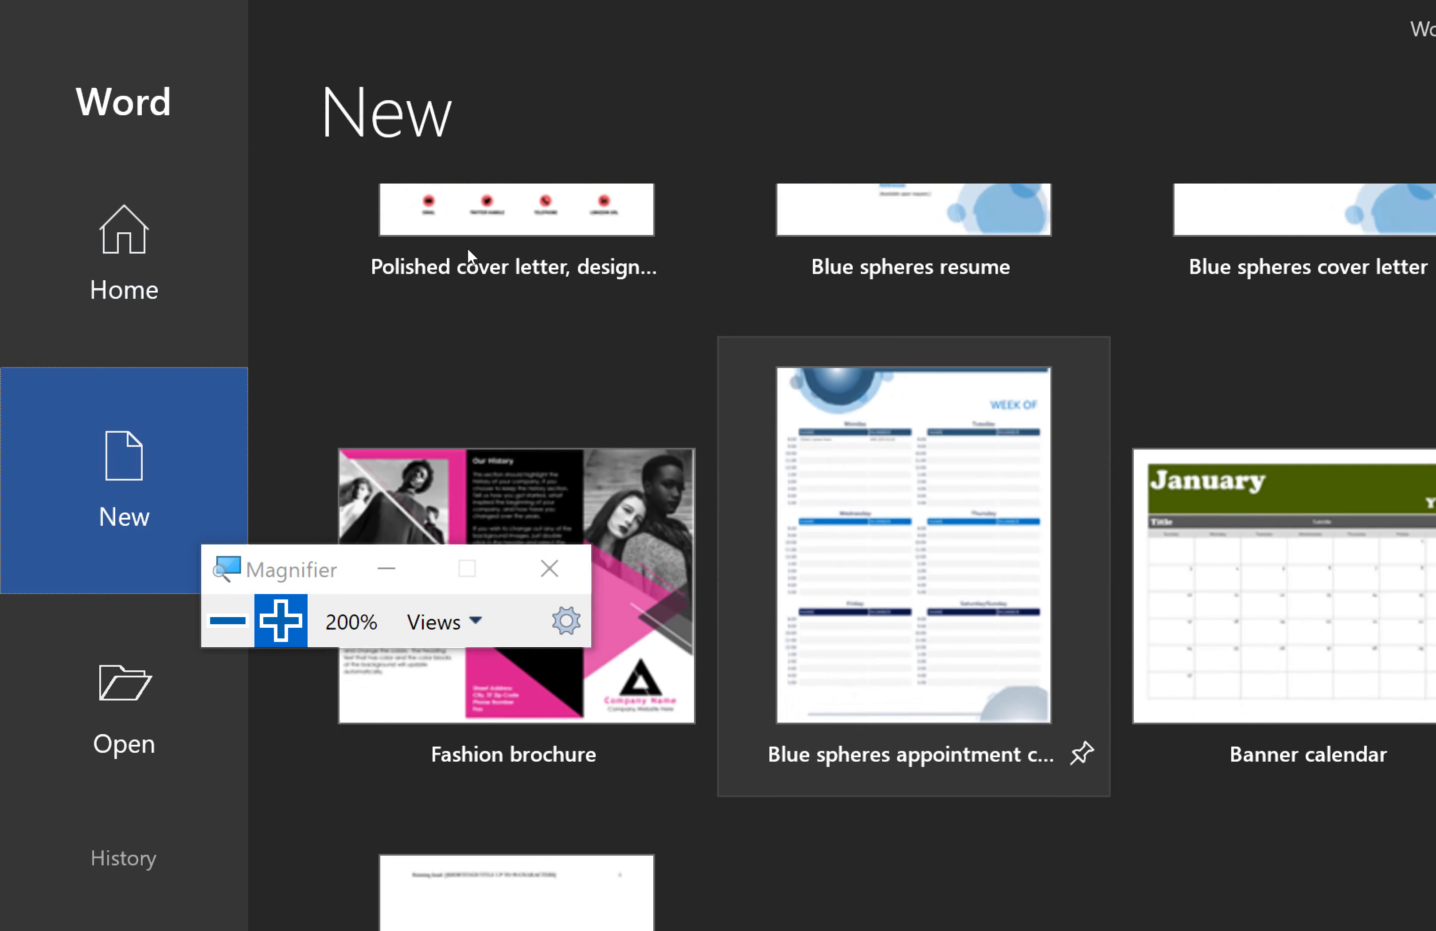
scroll(467, 247, down, 1)
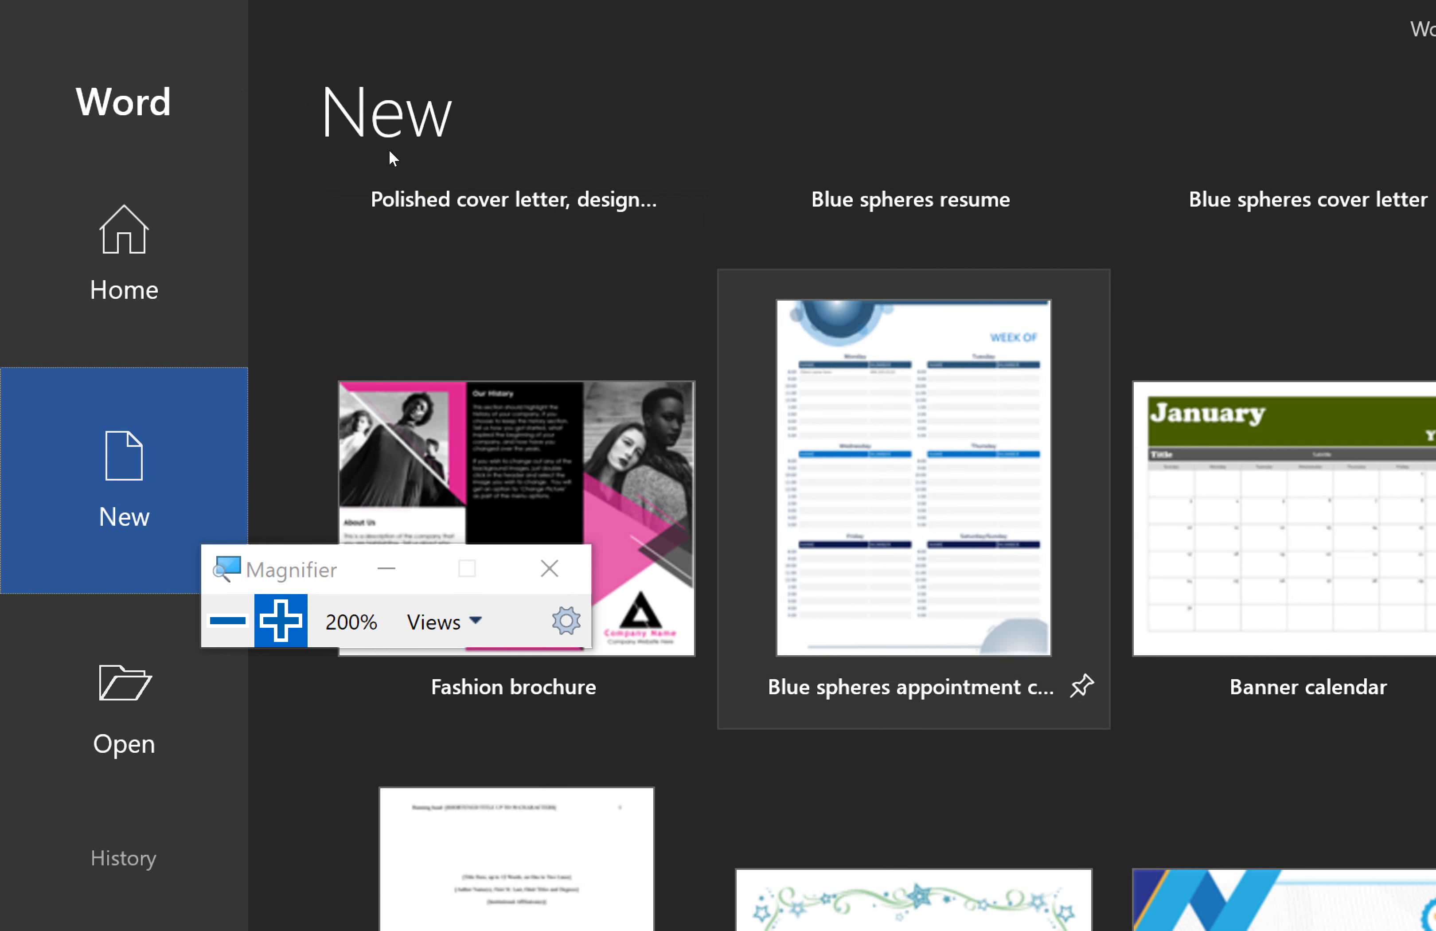
Create a blank Document1, then close Word
click(121, 230)
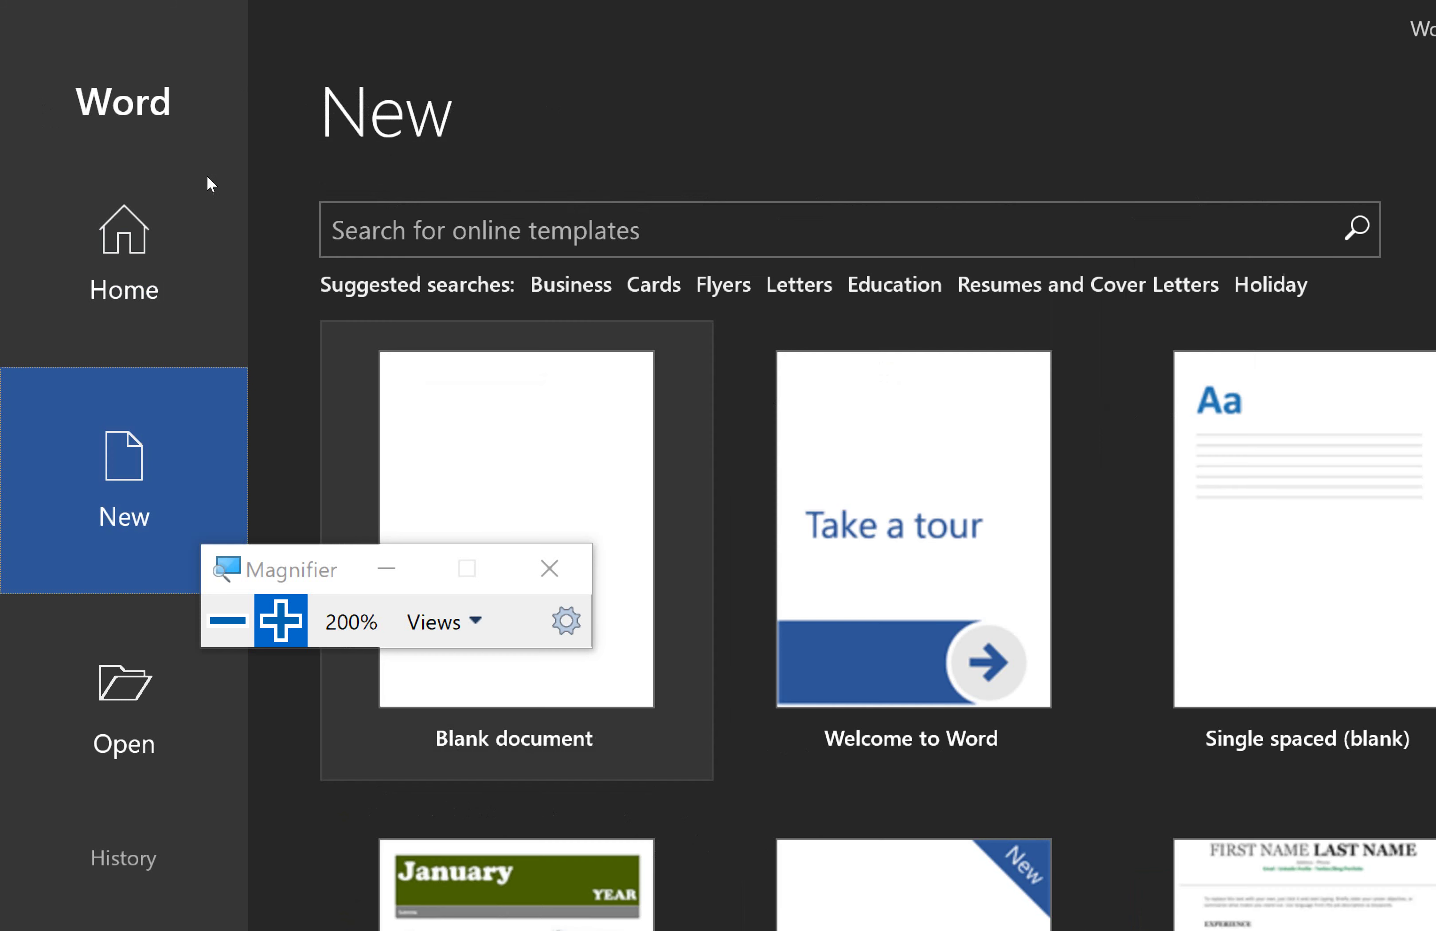
key(Return)
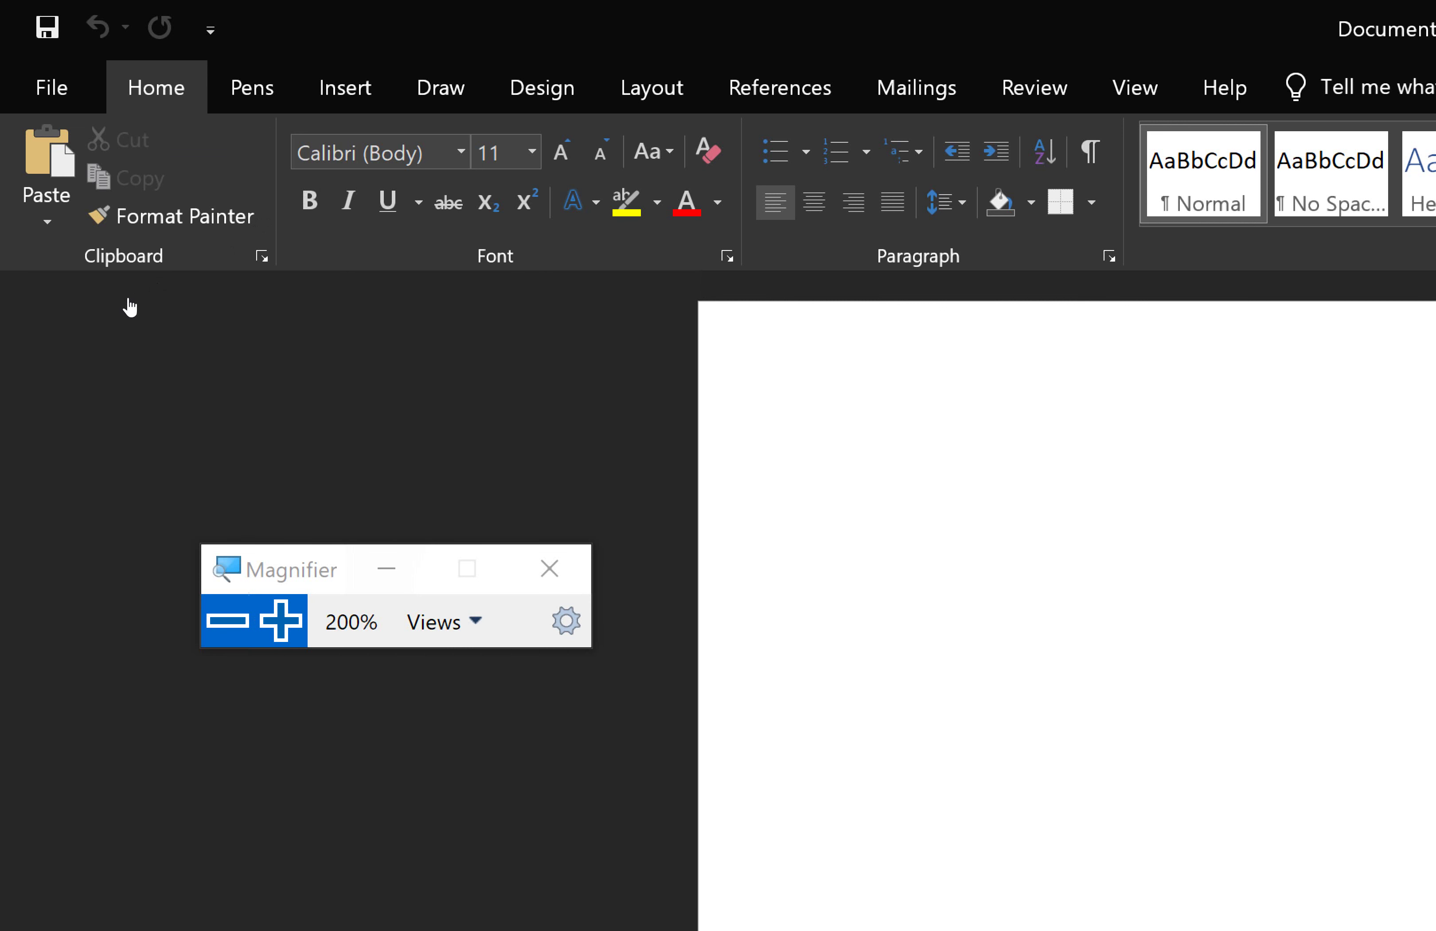
click(114, 316)
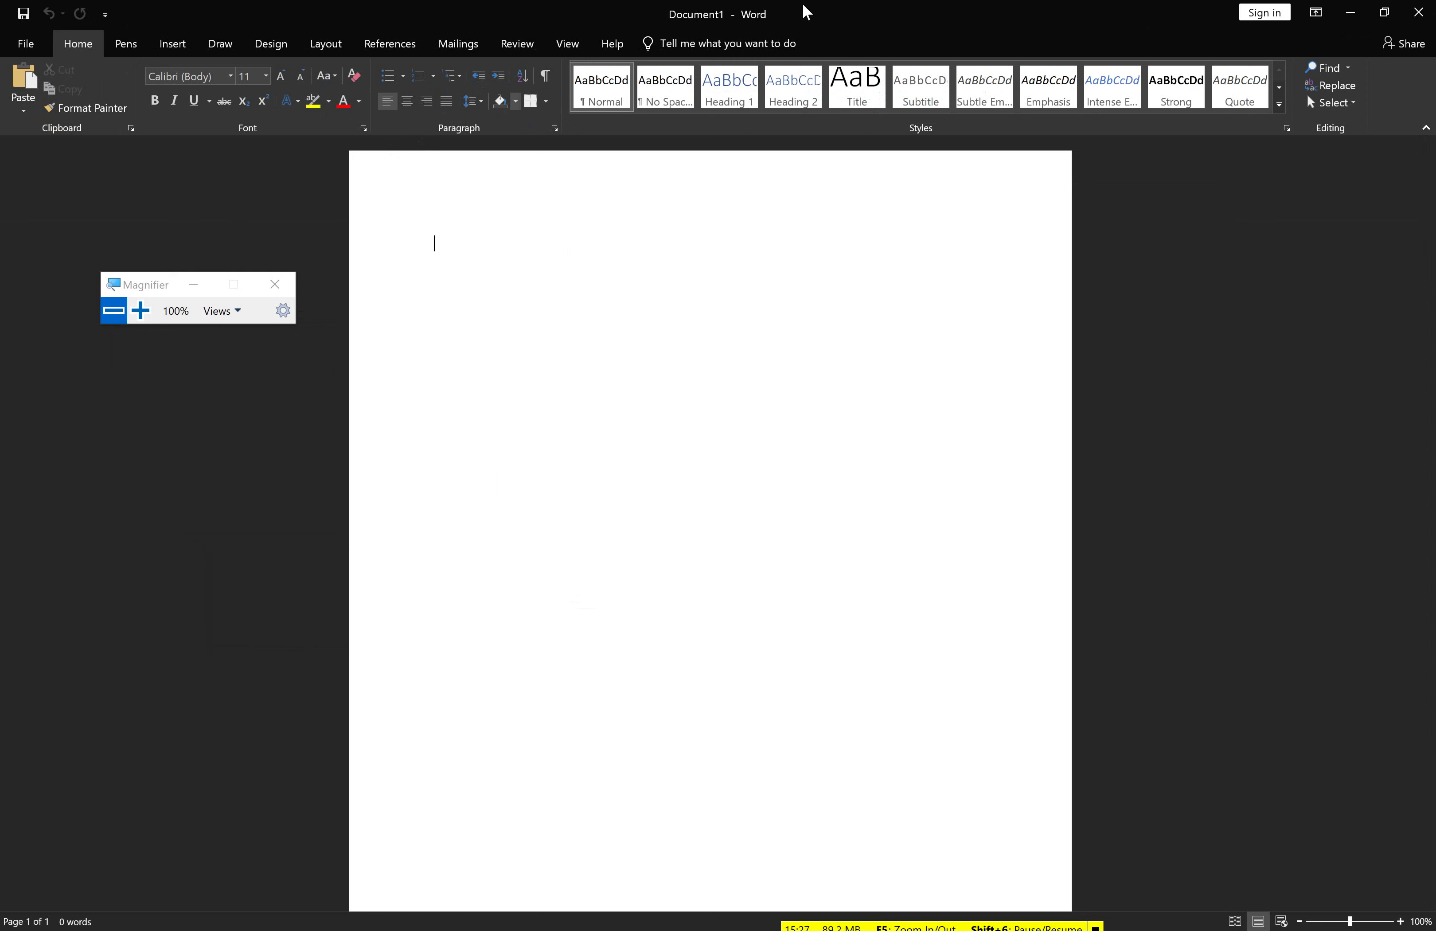
click(1418, 9)
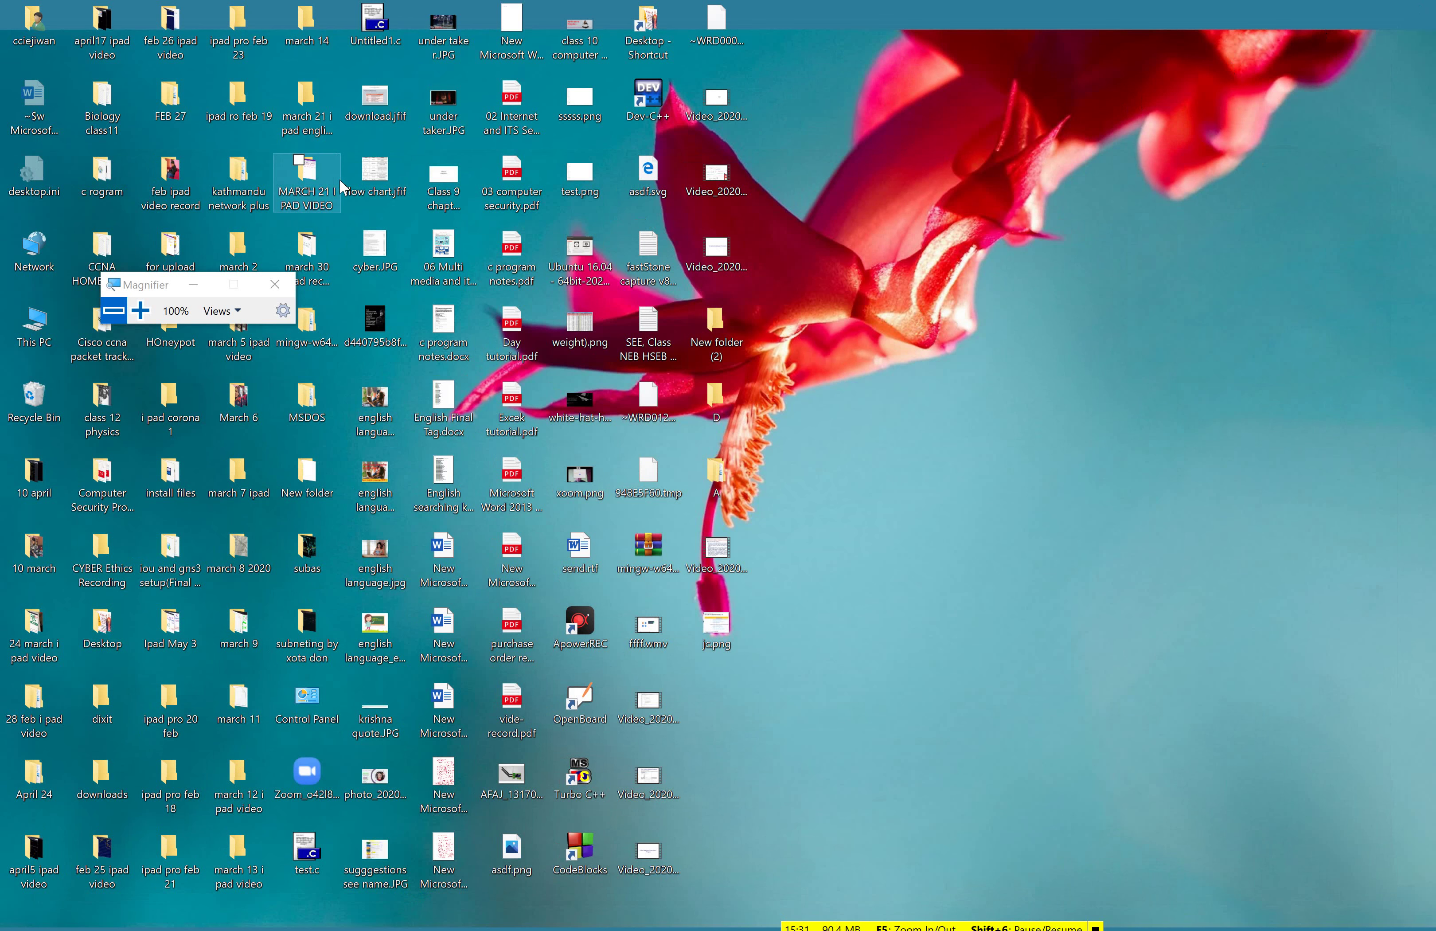
Open the desktop folder D and maximize its File Explorer window
double_click(728, 387)
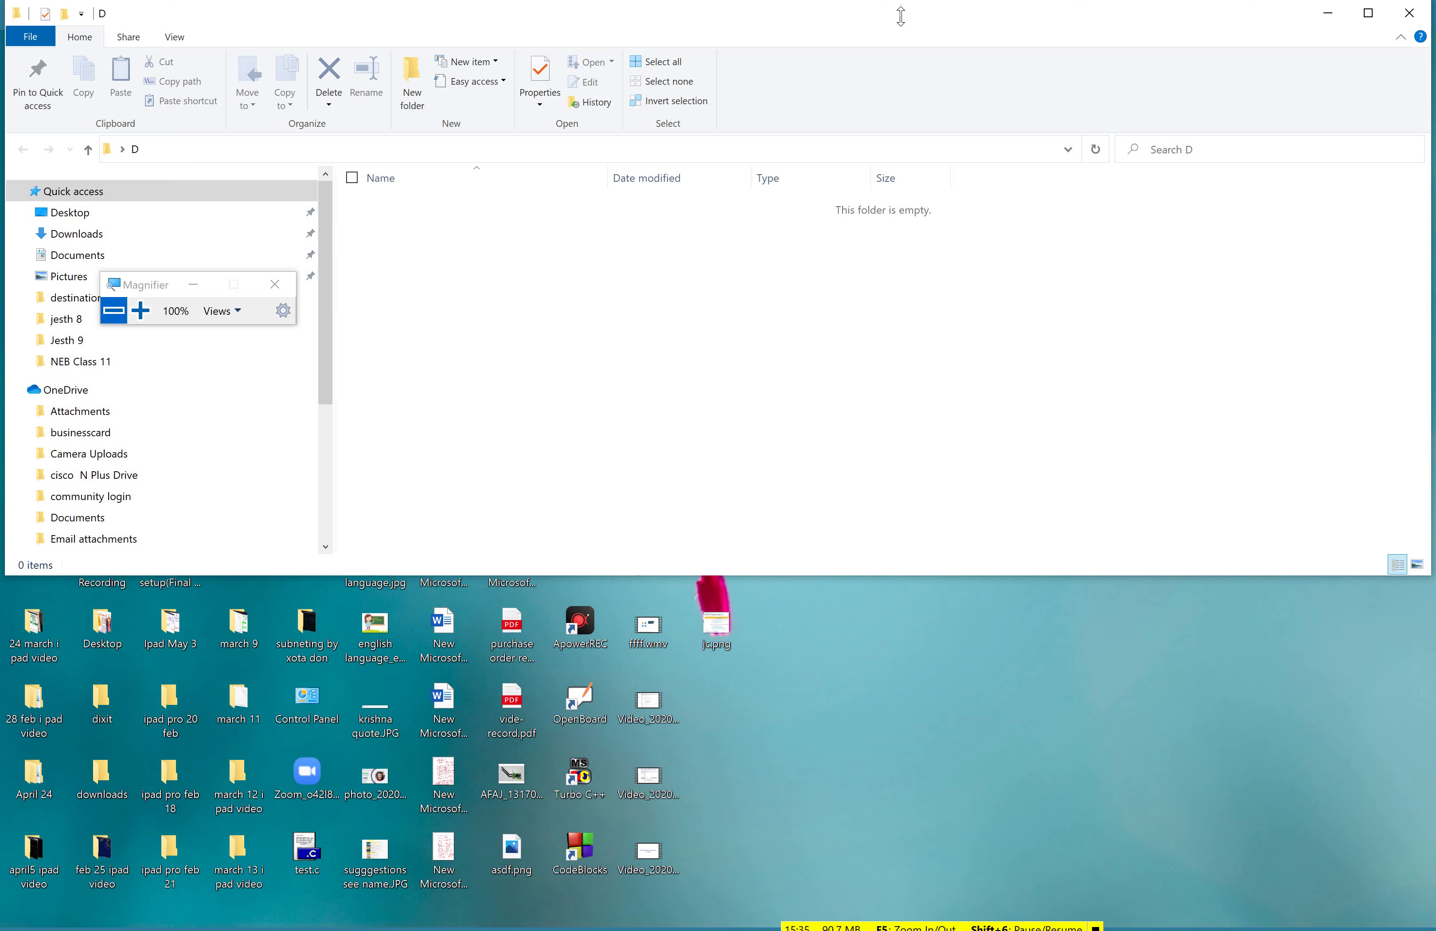
click(1369, 13)
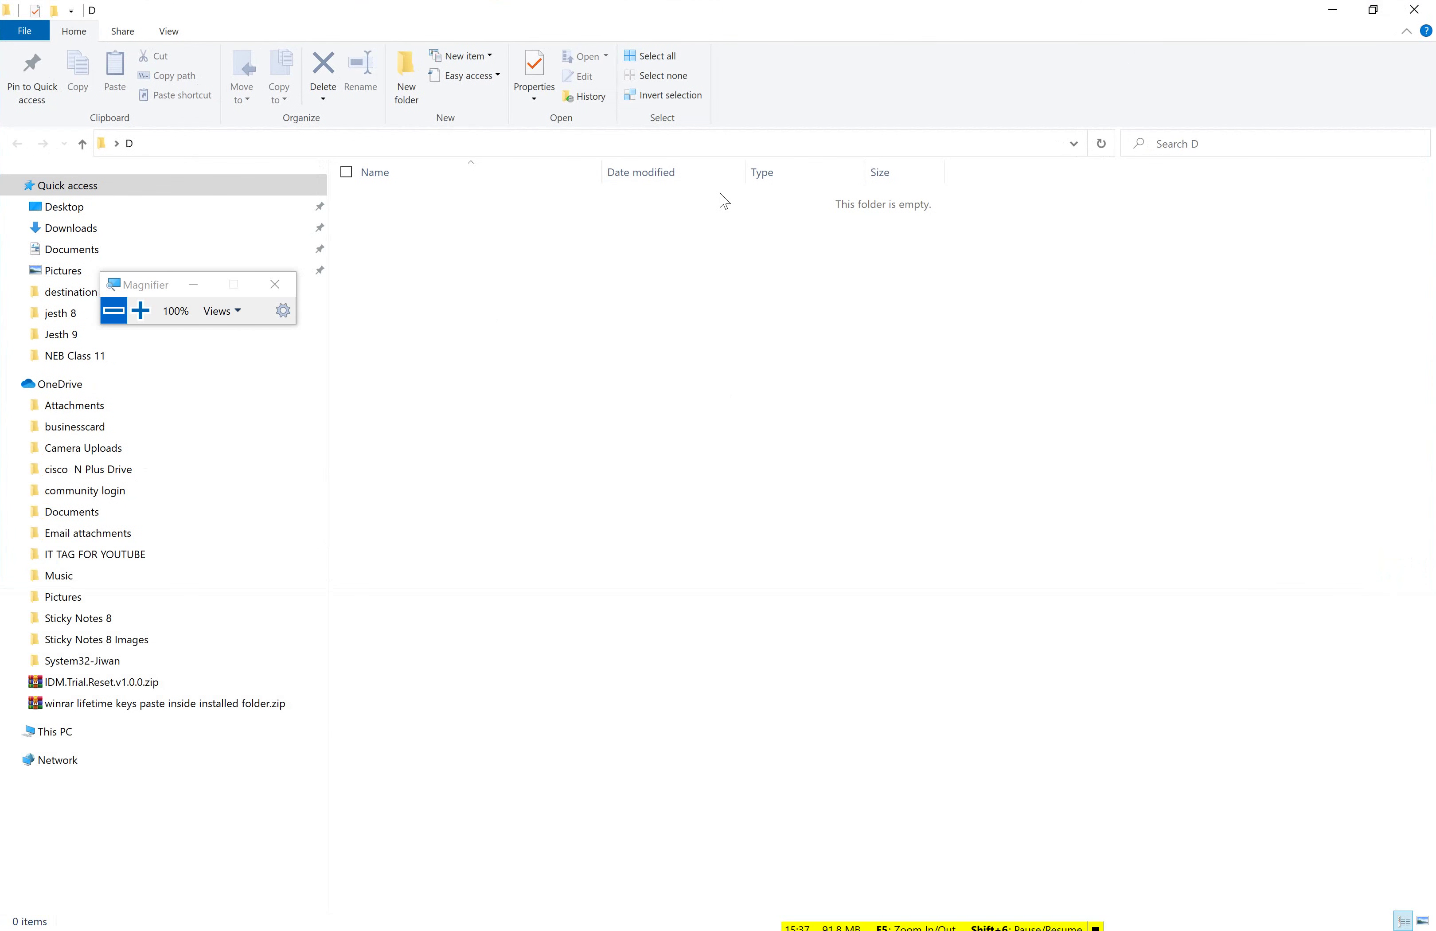
drag(156, 284, 525, 243)
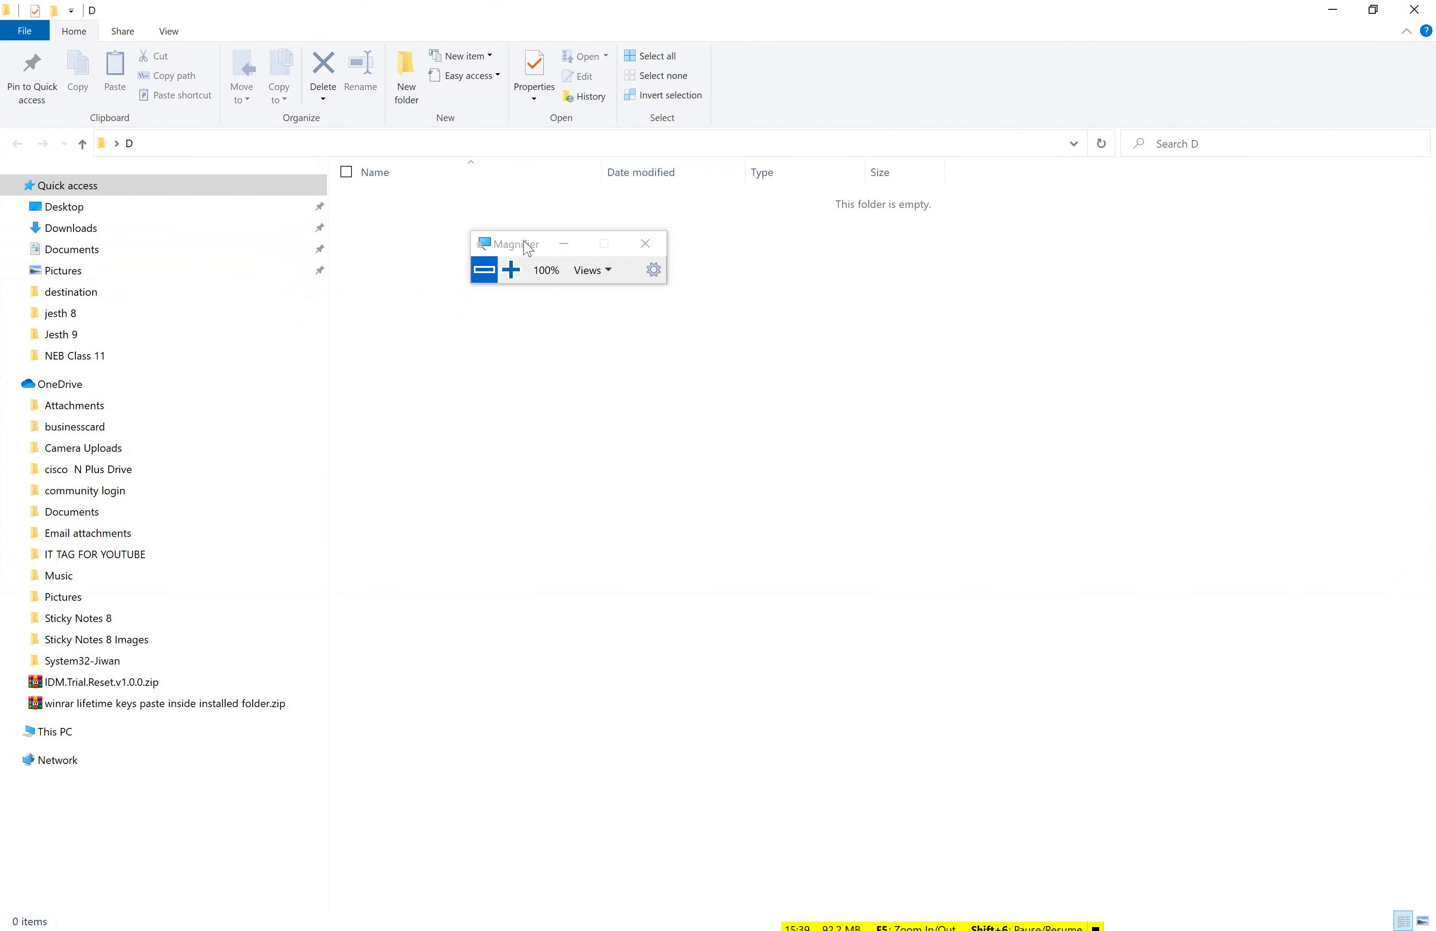
click(511, 270)
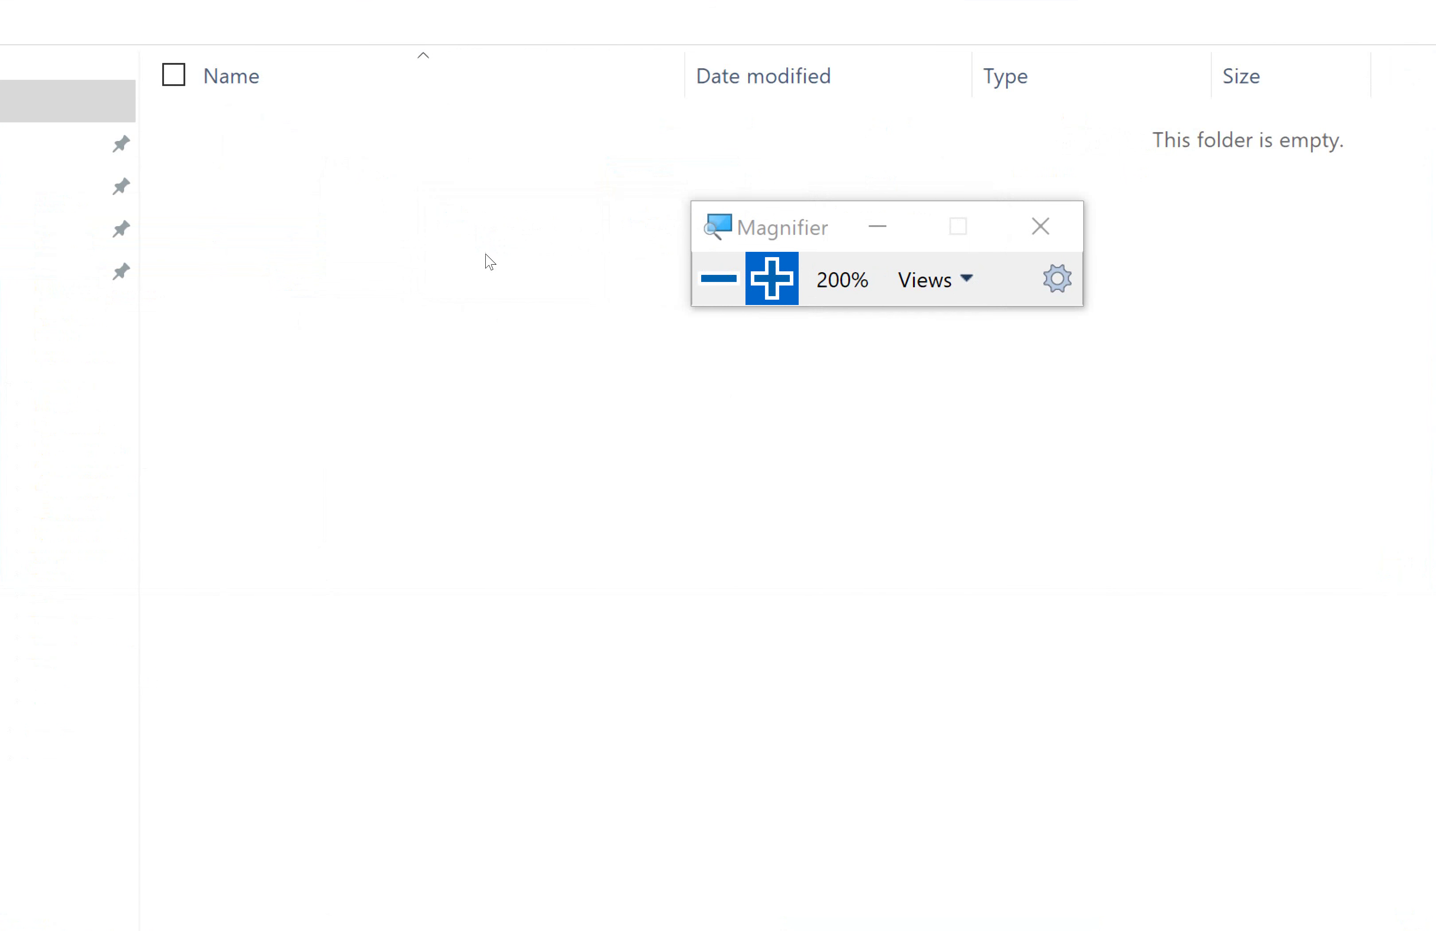
Create a new Word document in folder D with the default name, then delete it
right_click(402, 268)
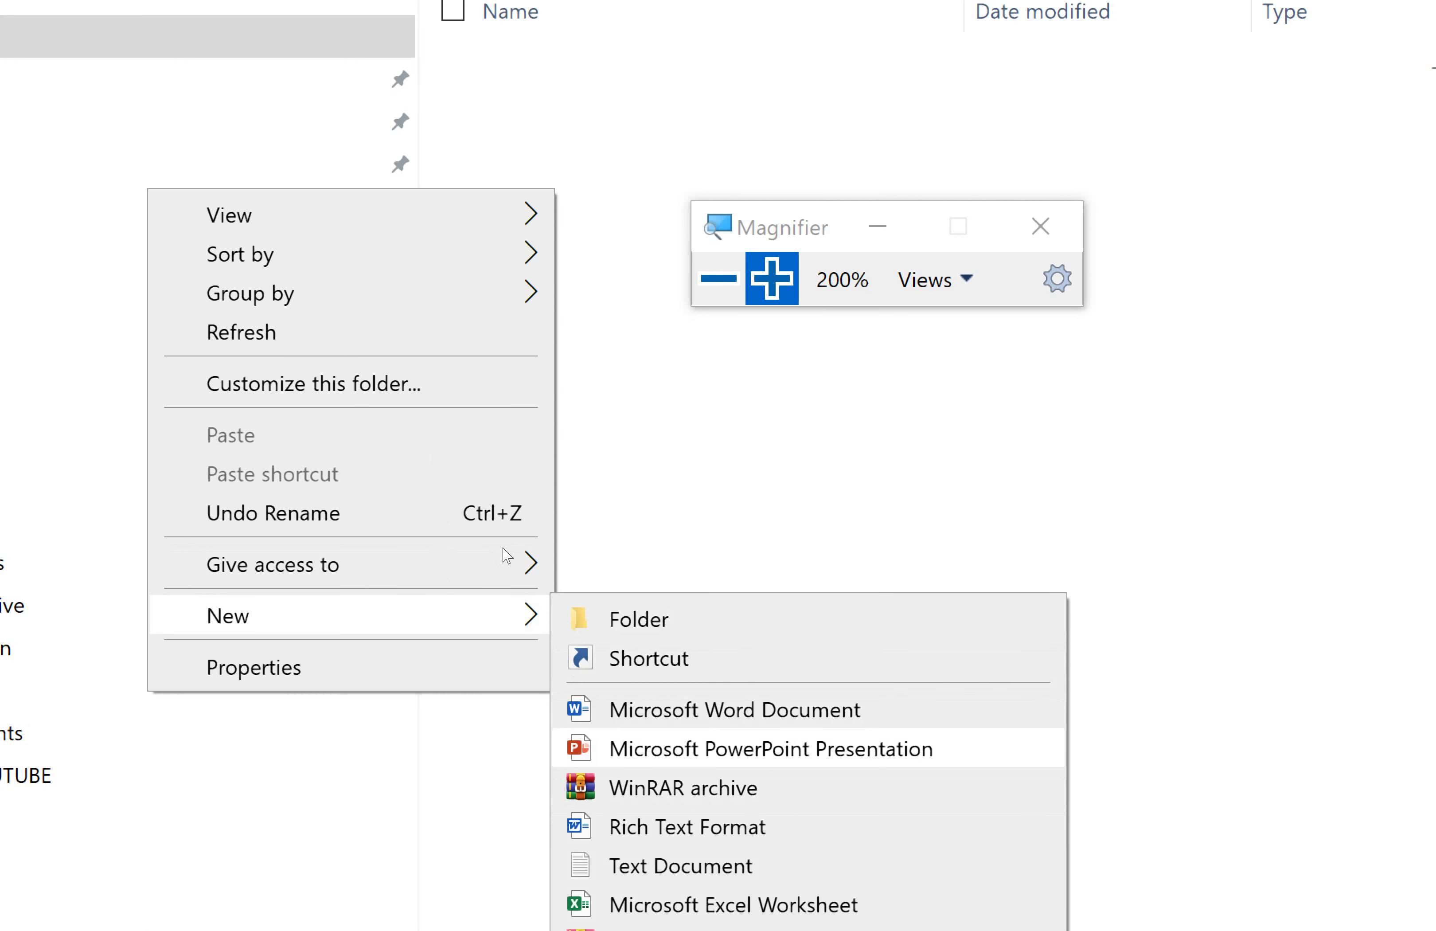
key(Down)
key(Down)
key(Down)
key(Up)
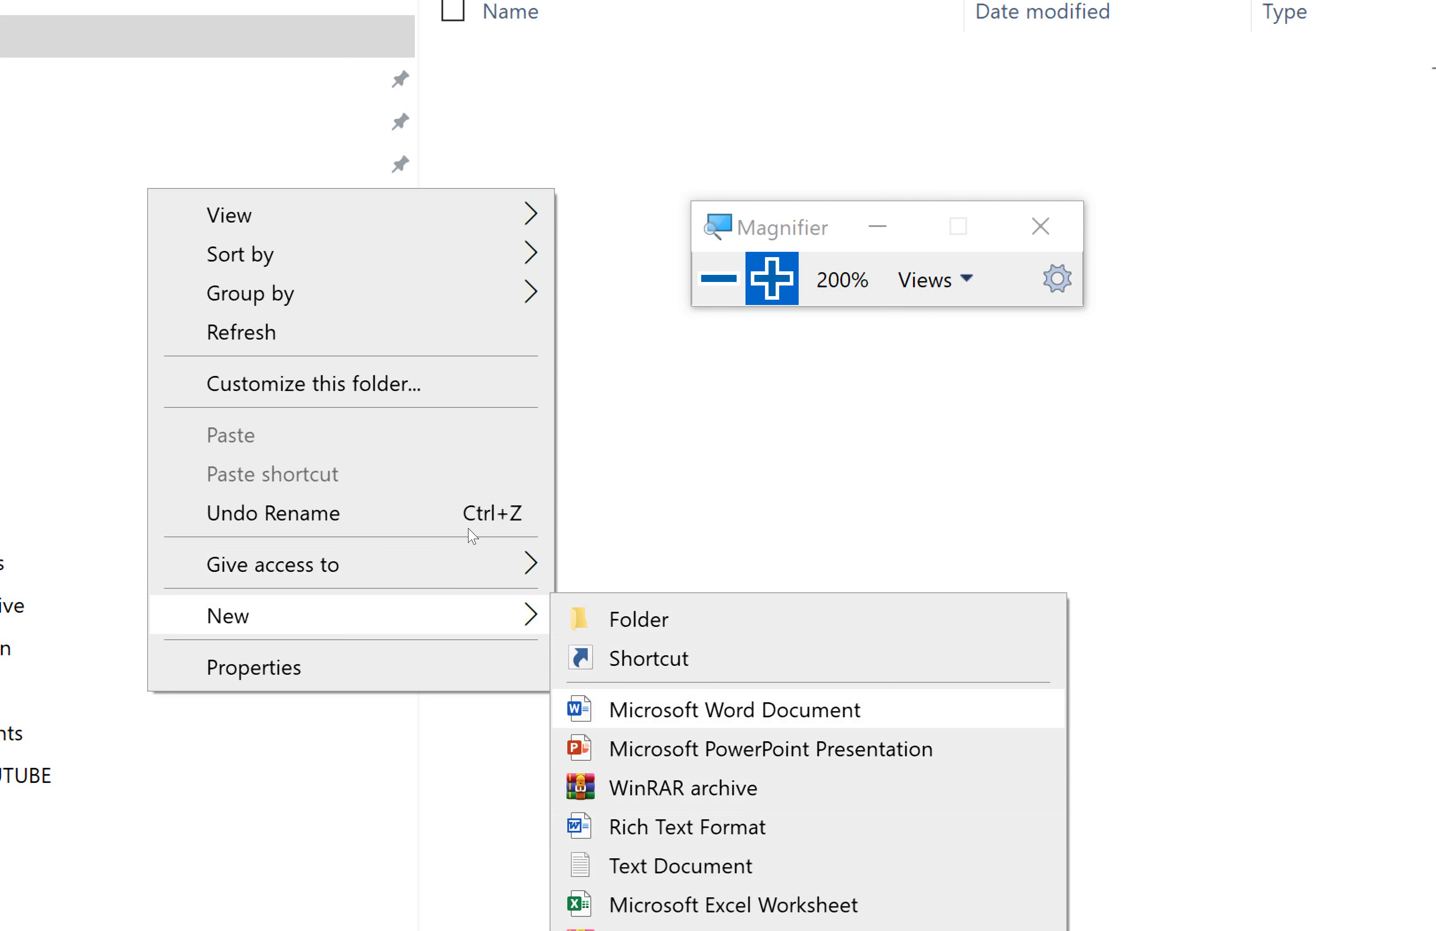
key(Return)
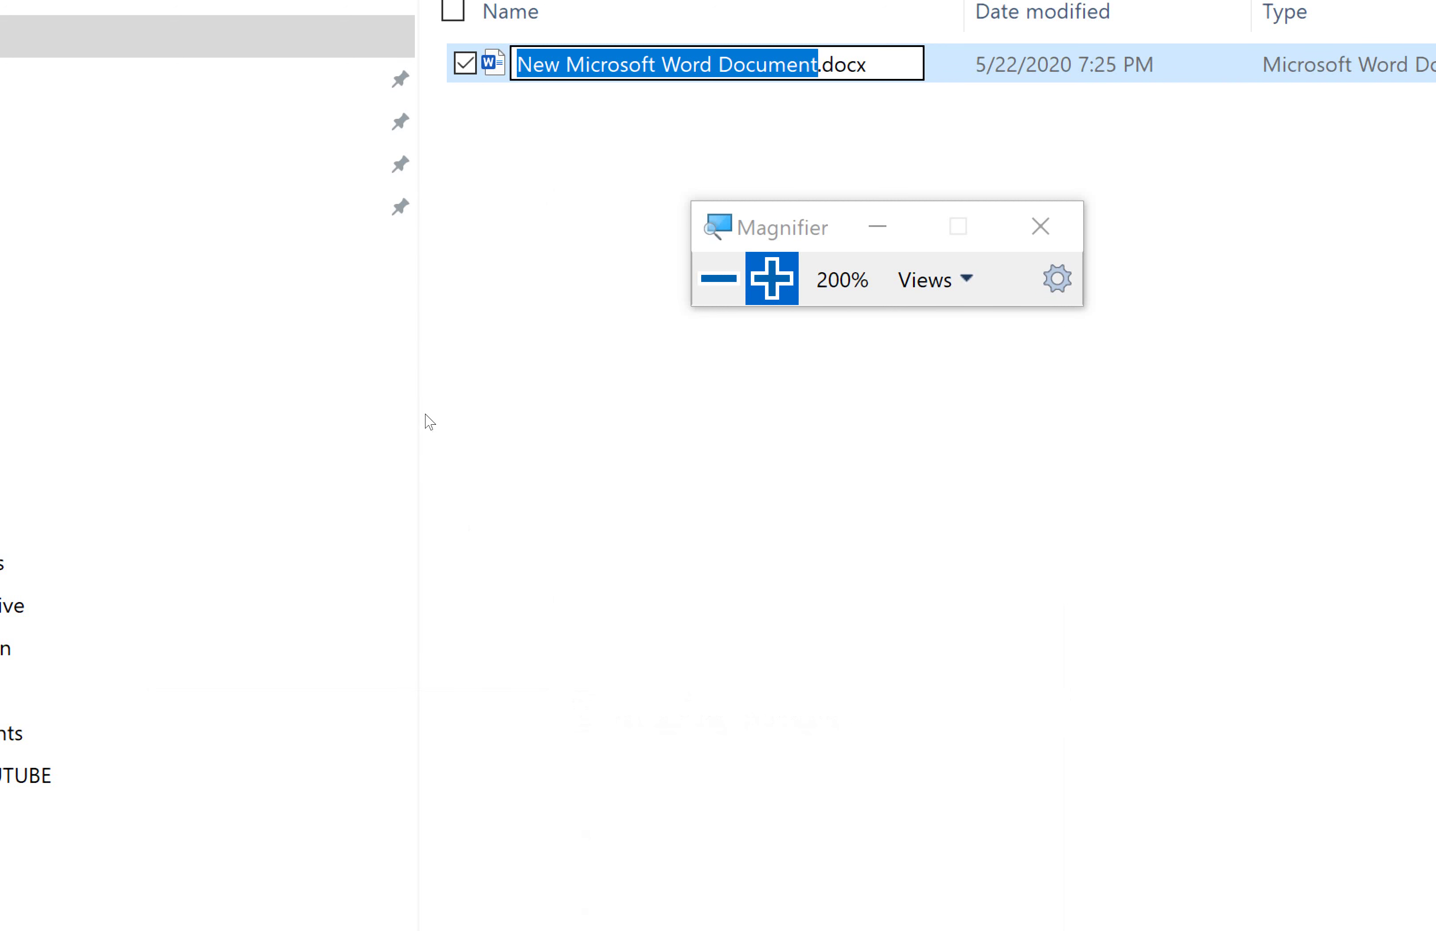
key(Return)
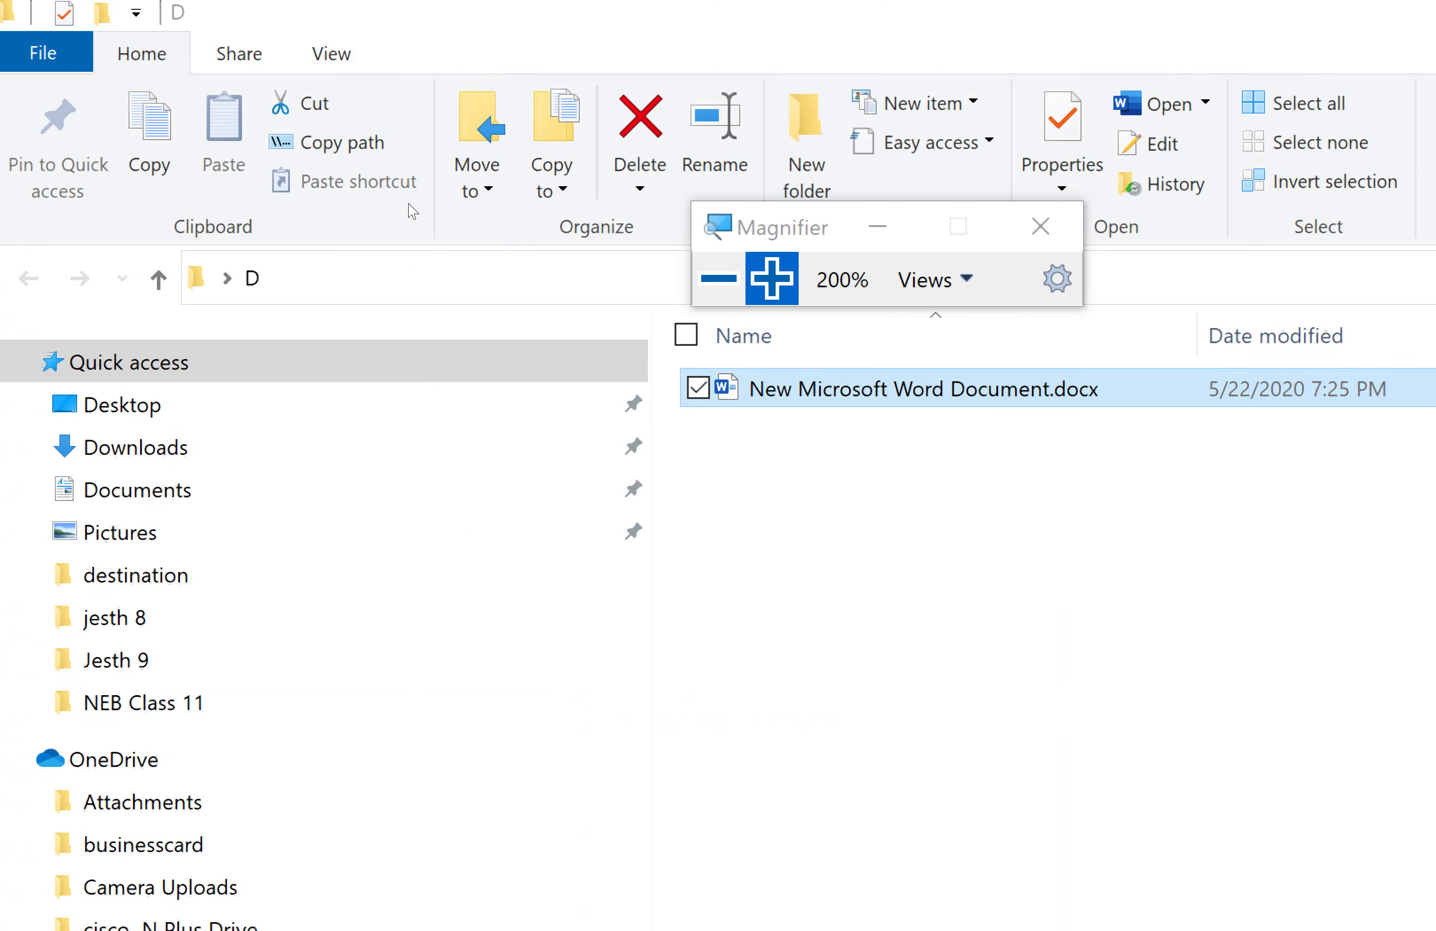
key(Delete)
key(Return)
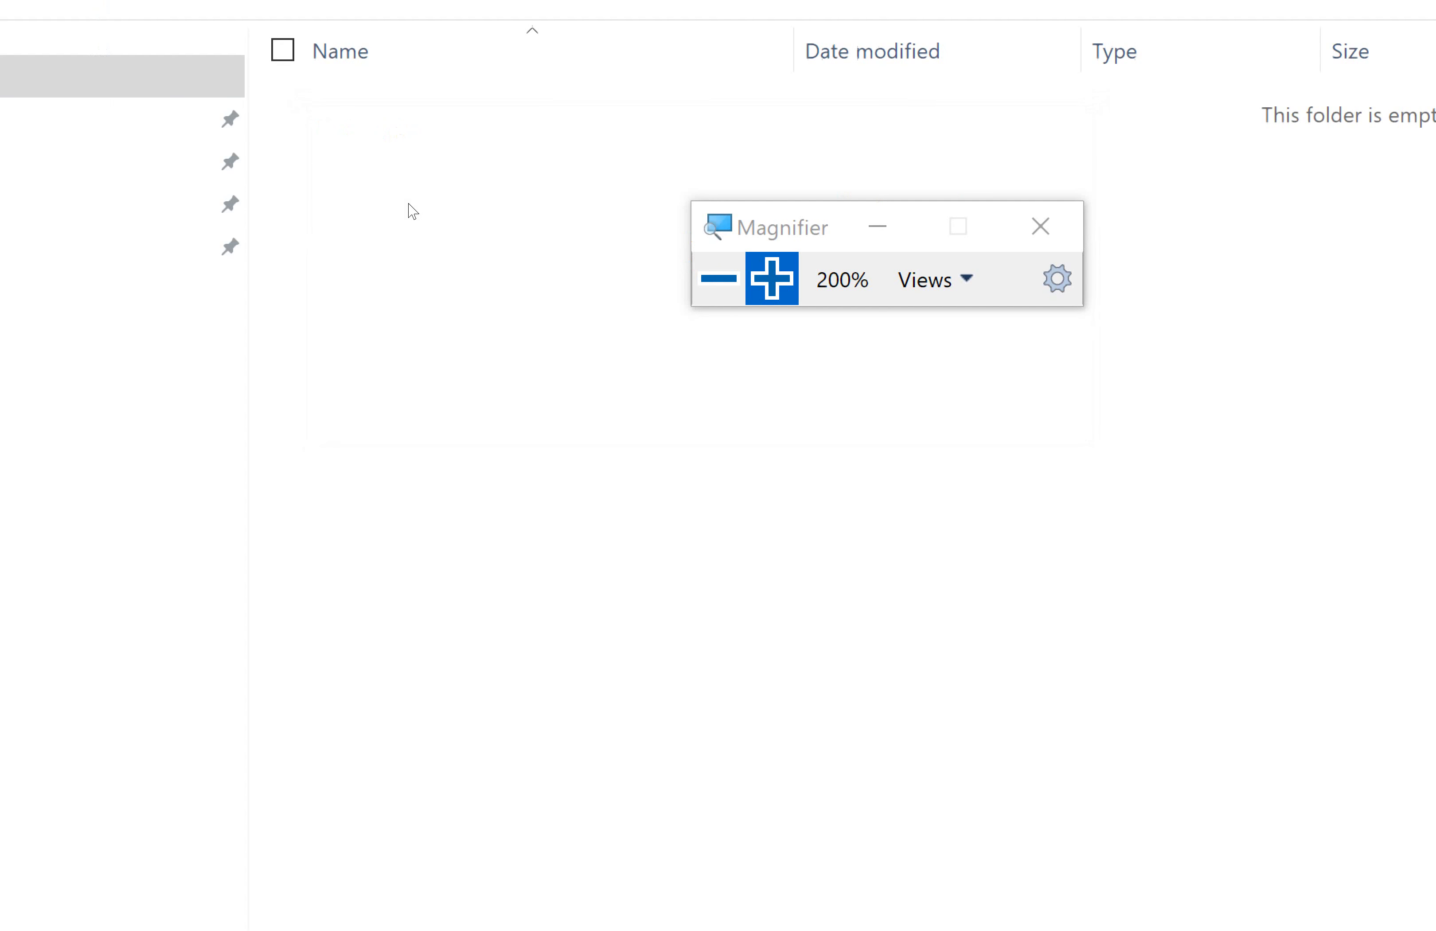
Create a new Word document again and name it 'Word practical'
right_click(436, 296)
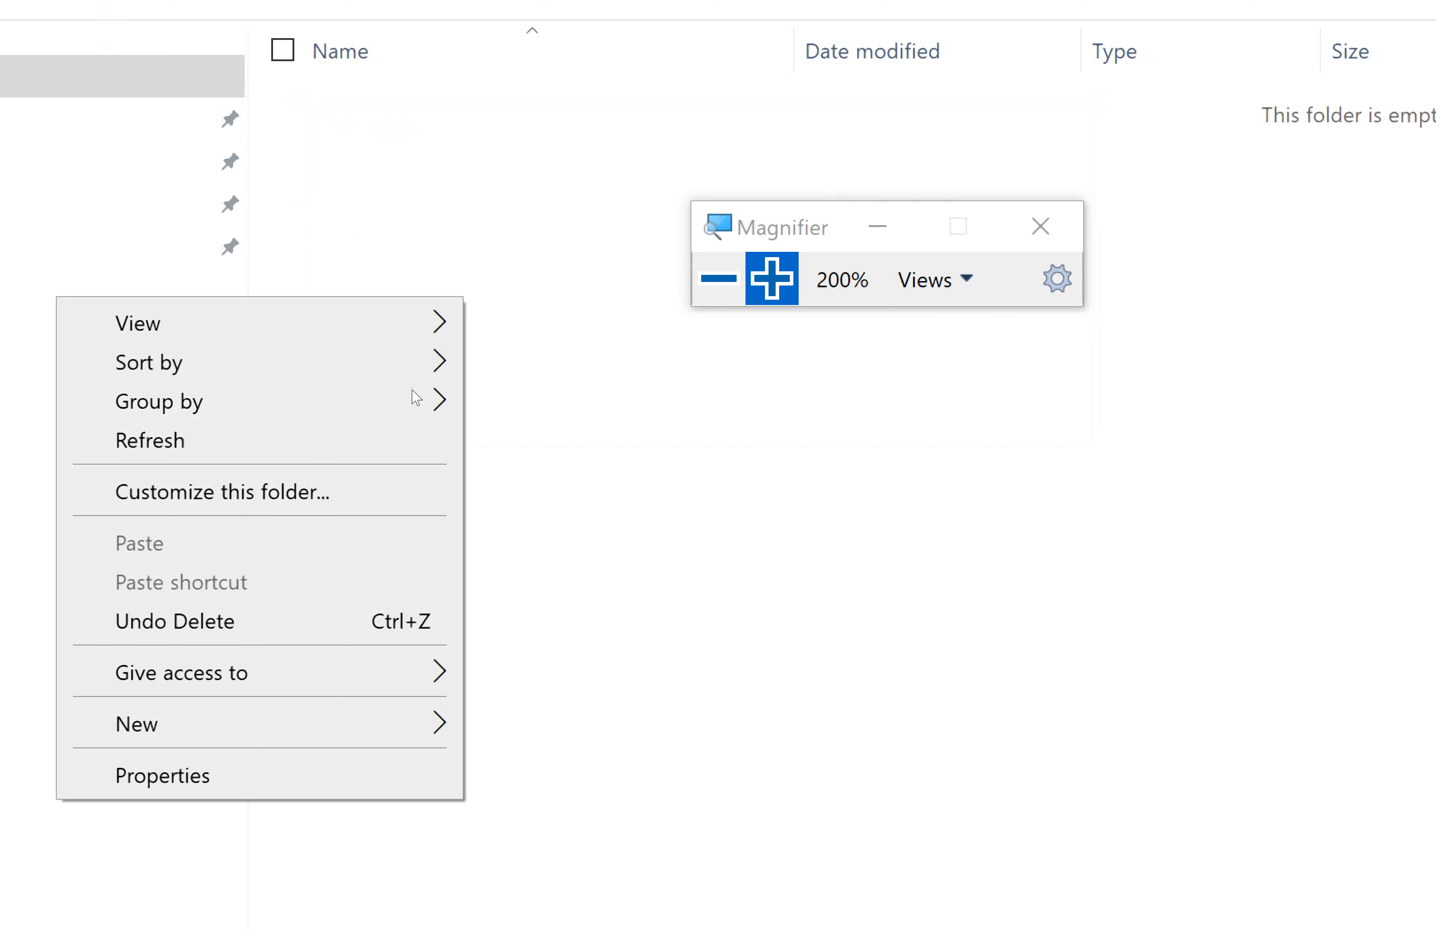
key(Up)
key(Up)
key(Right)
key(Down)
key(Down)
key(Down)
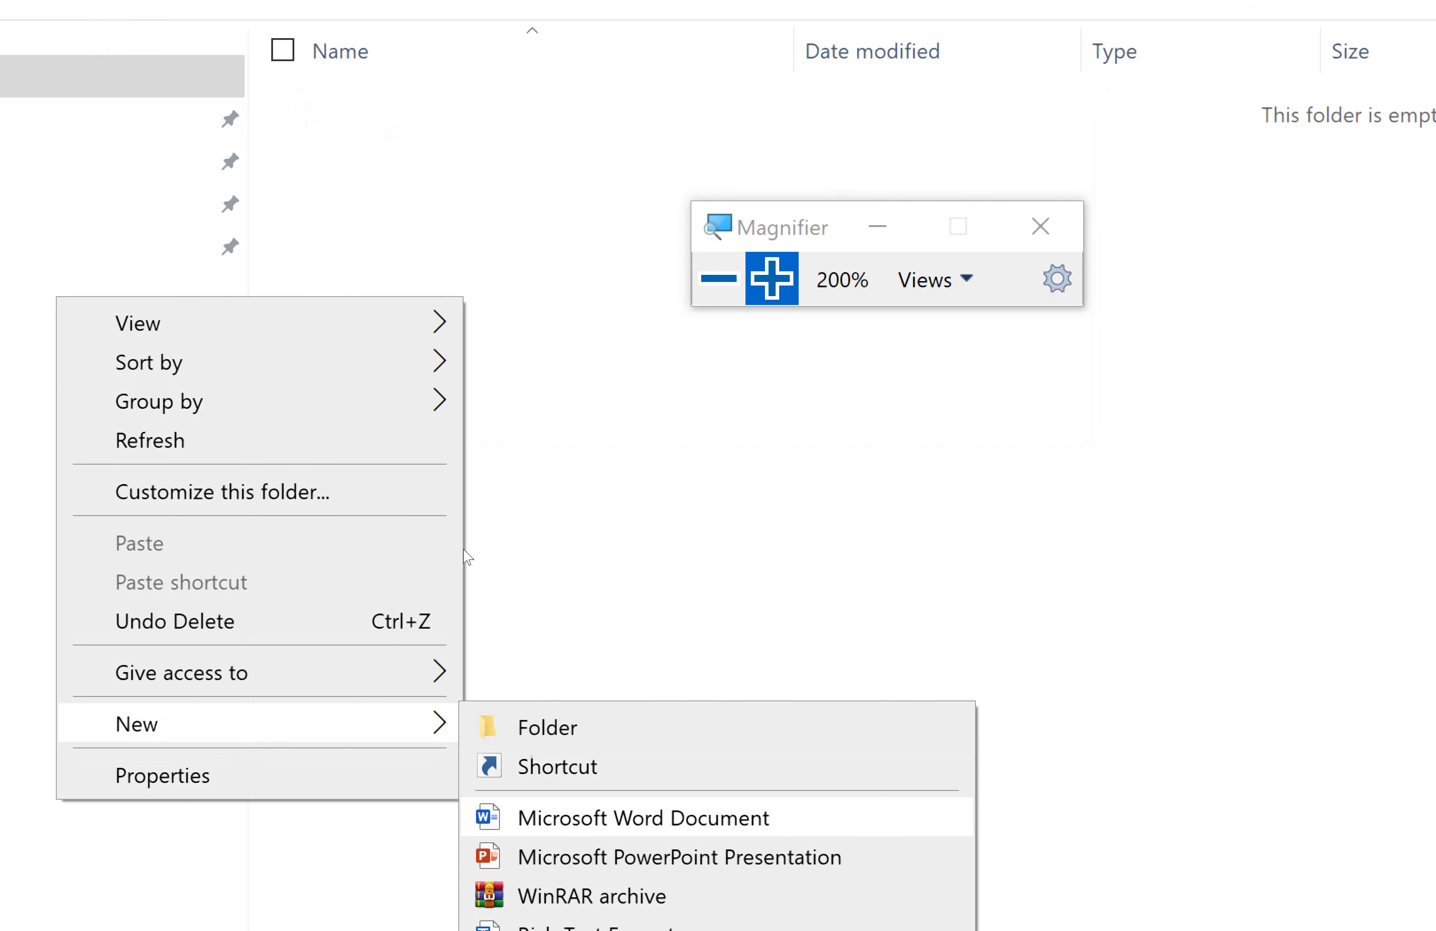
key(Return)
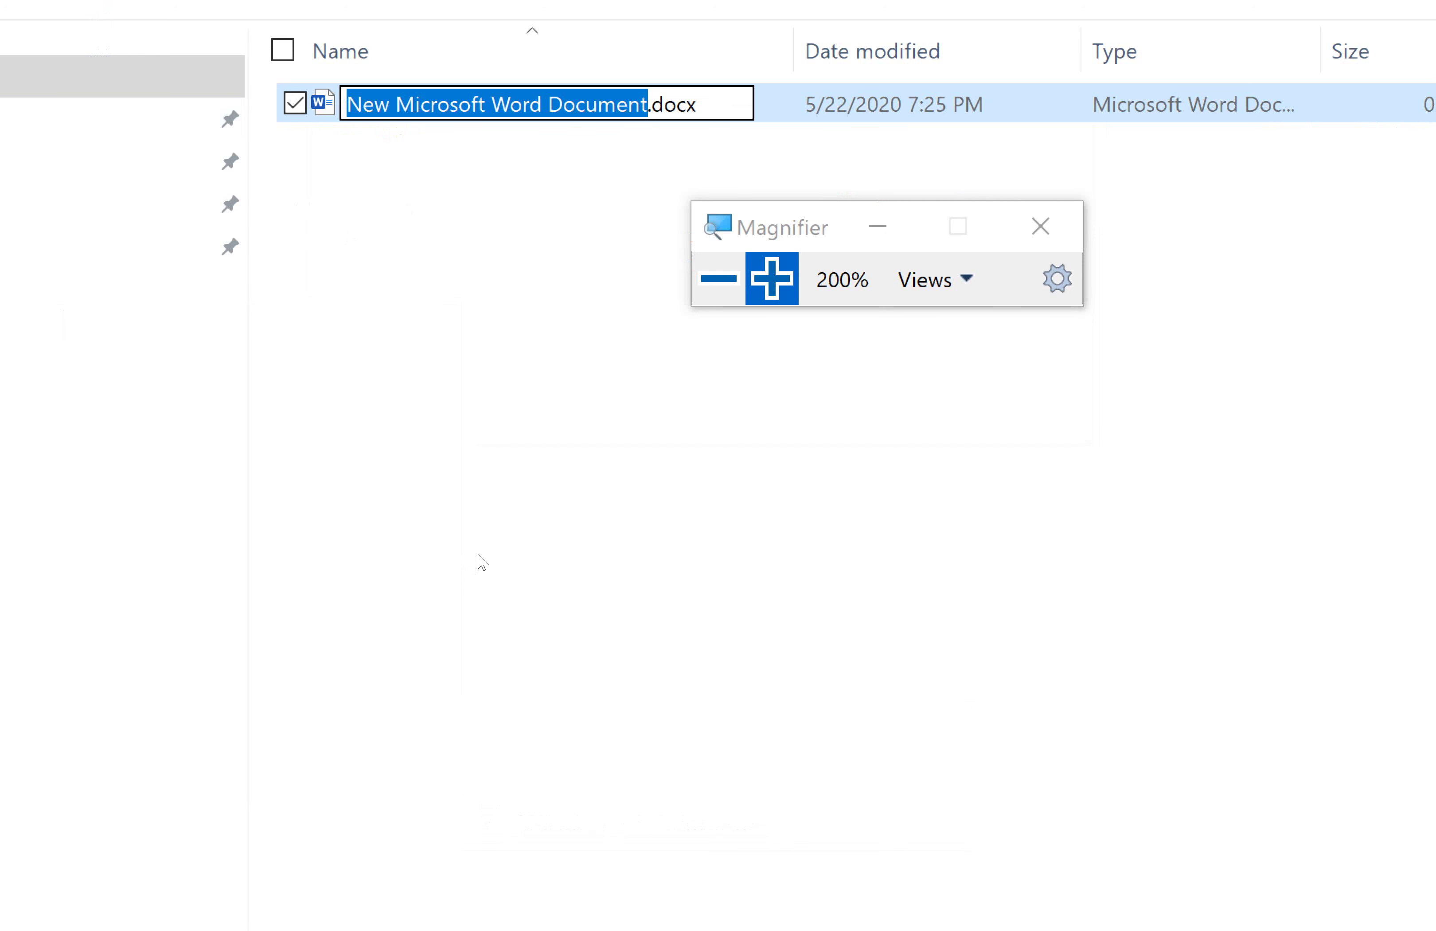
text(Fil)
key(BackSpace)
key(BackSpace)
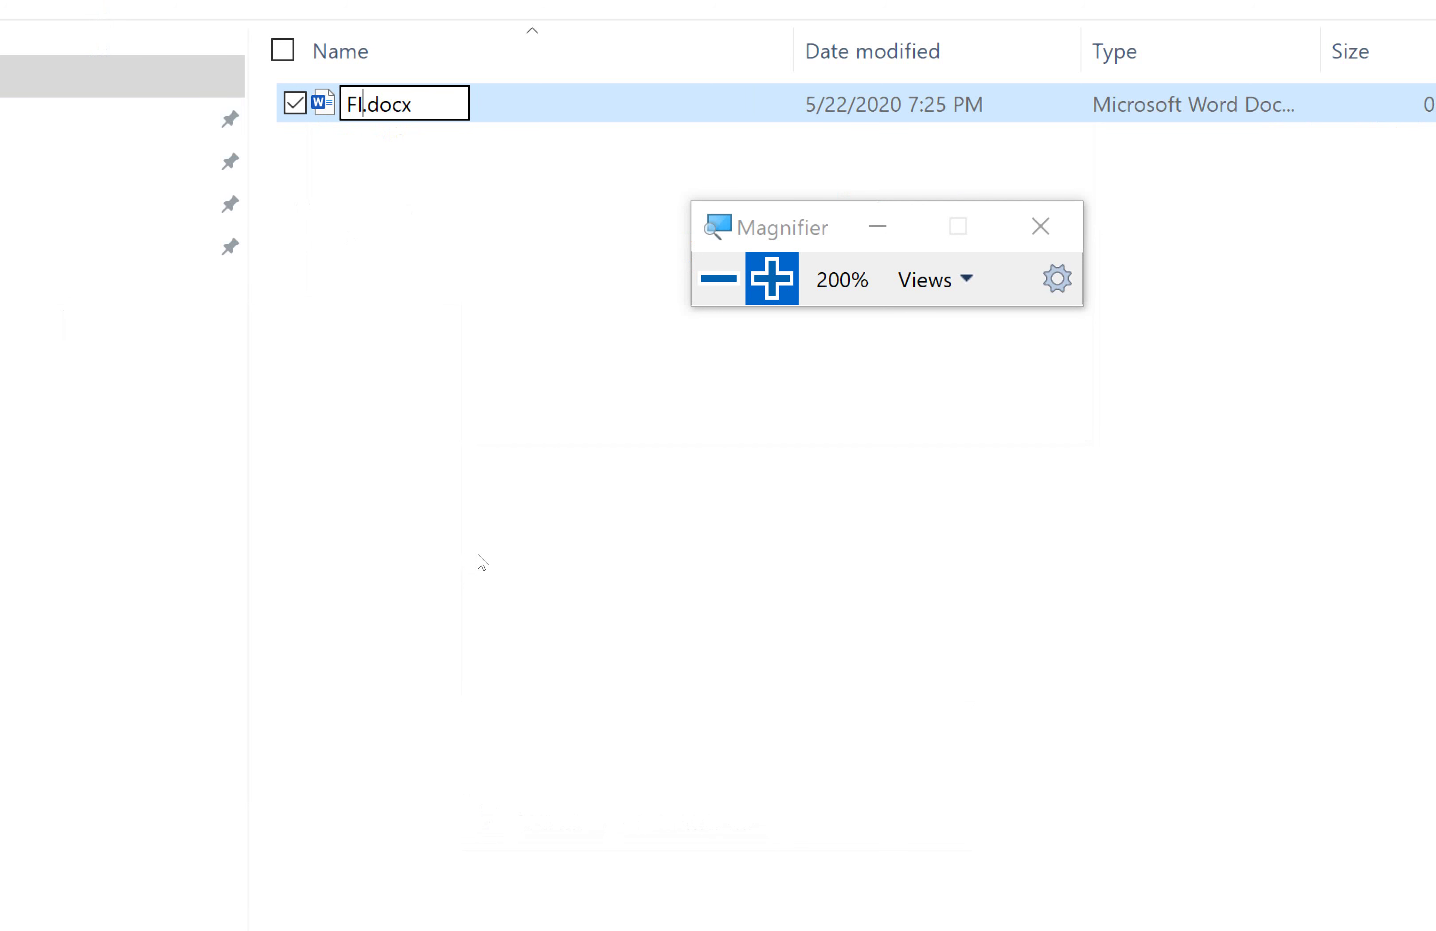
key(BackSpace)
key(BackSpace)
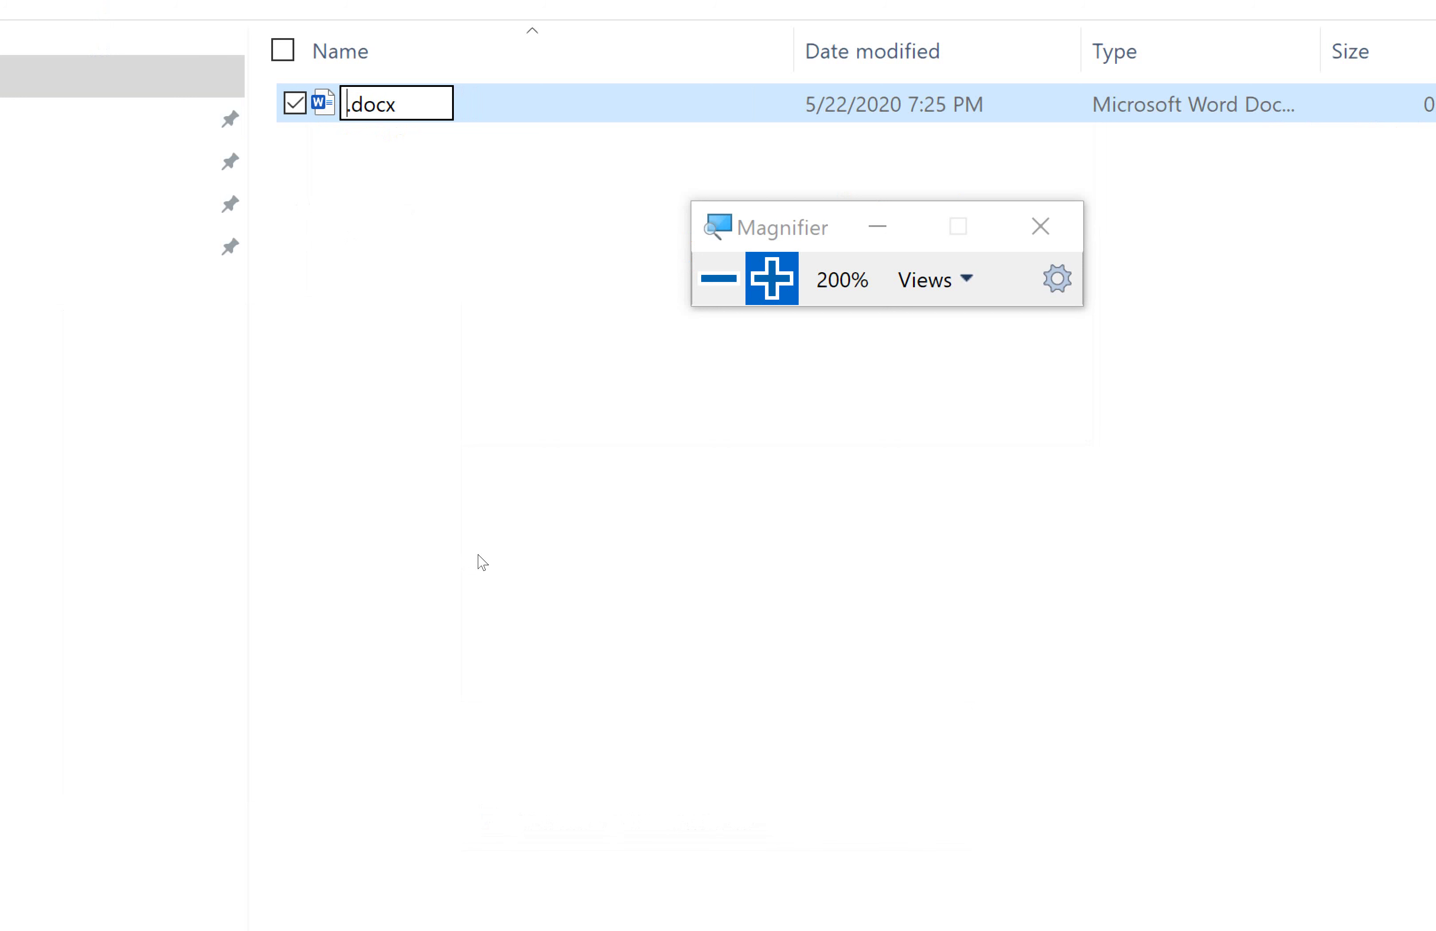
text(Word pr)
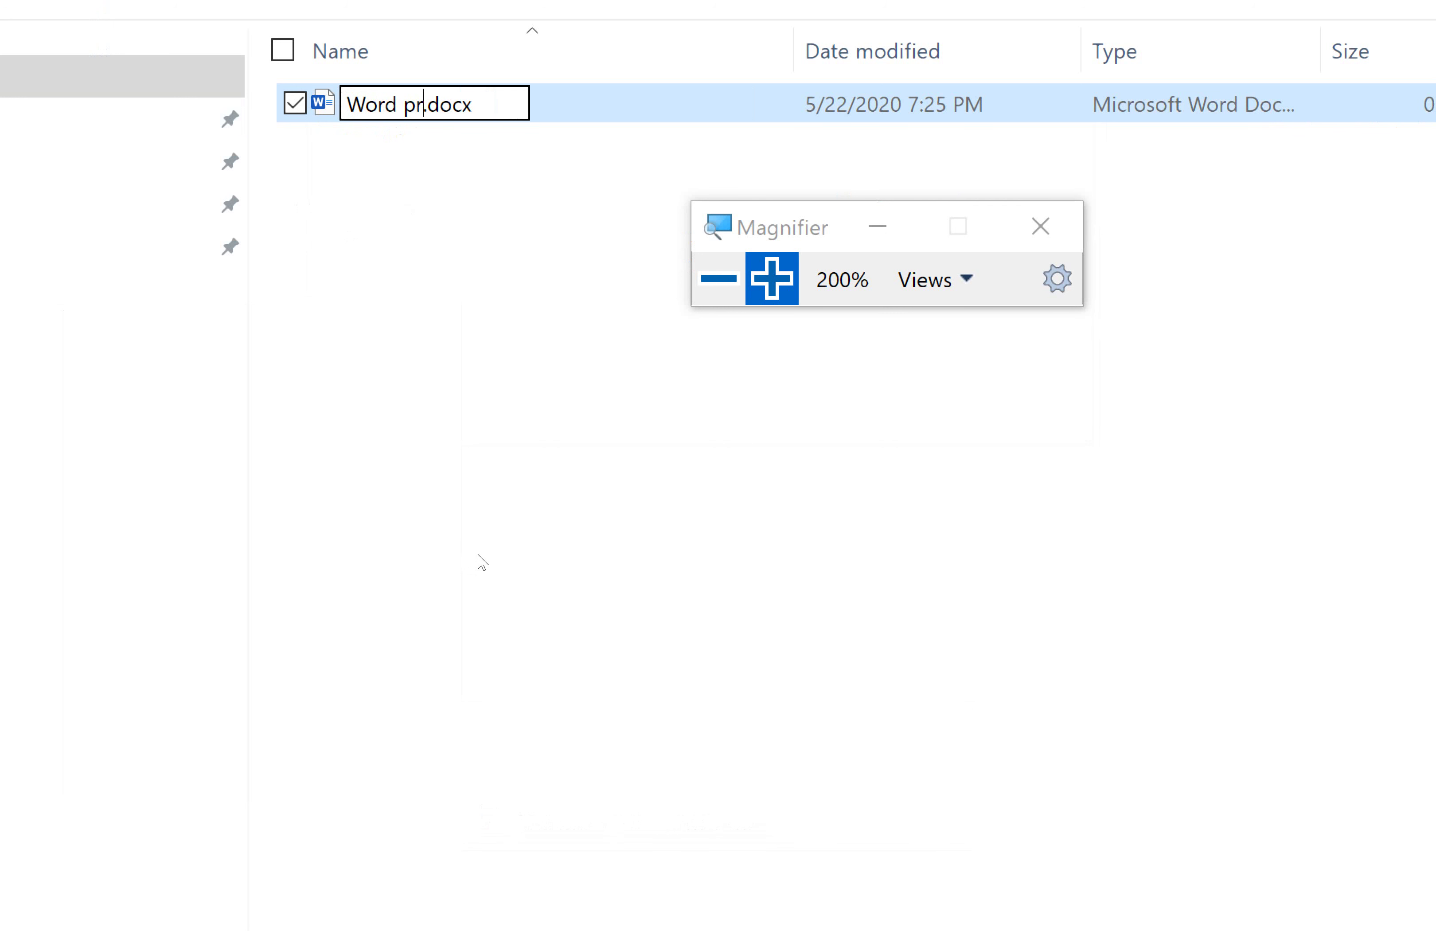
text(ac)
text(tical )
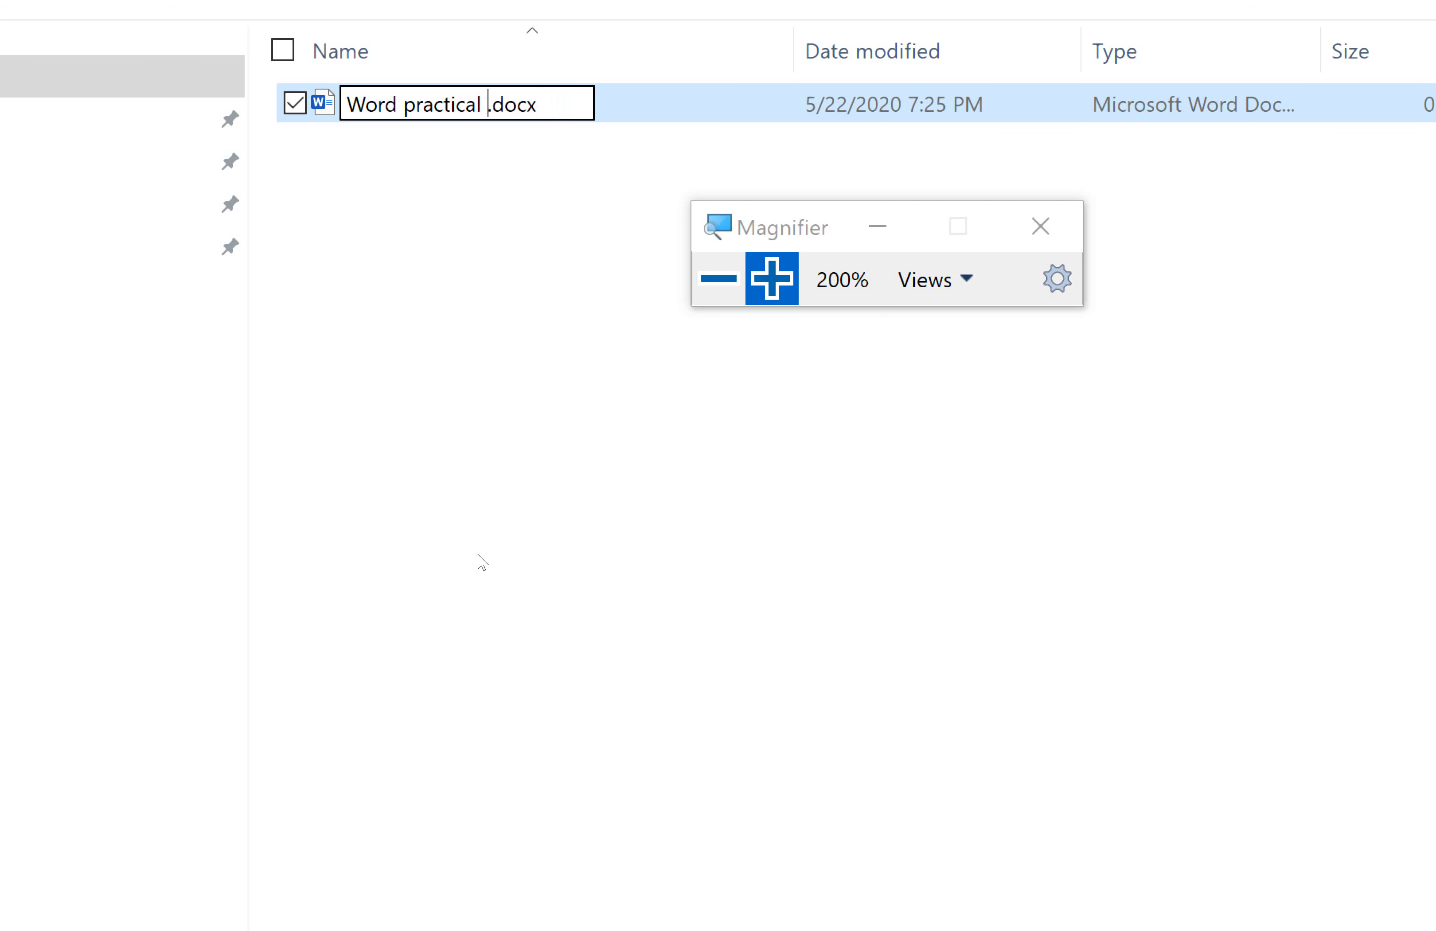
text(video)
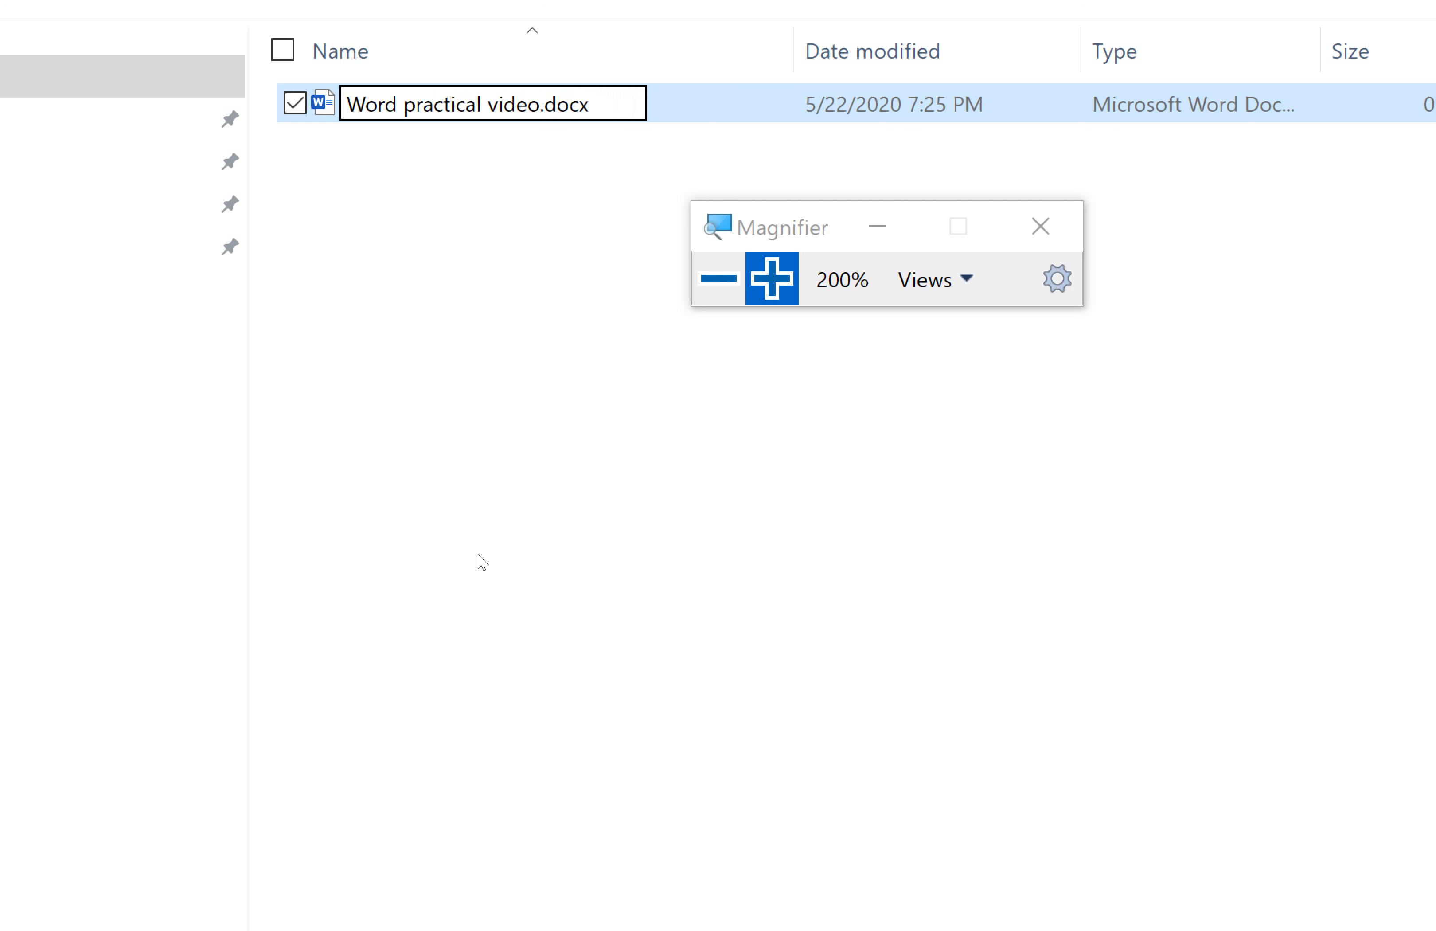
key(BackSpace)
key(BackSpace)
key(BackSpace)
key(BackSpace)
key(BackSpace)
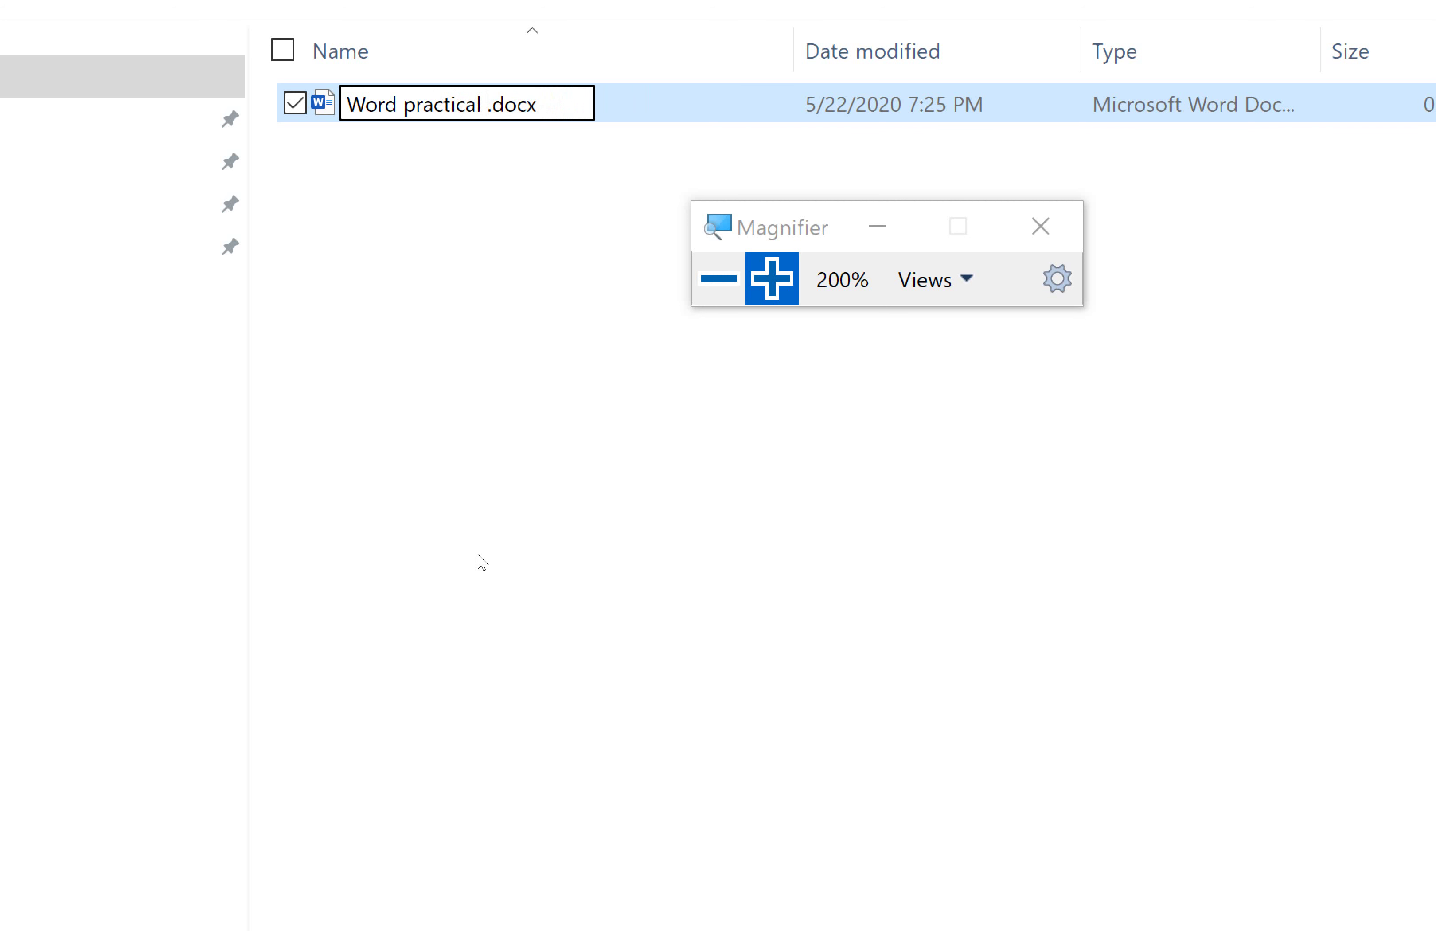
key(BackSpace)
key(Return)
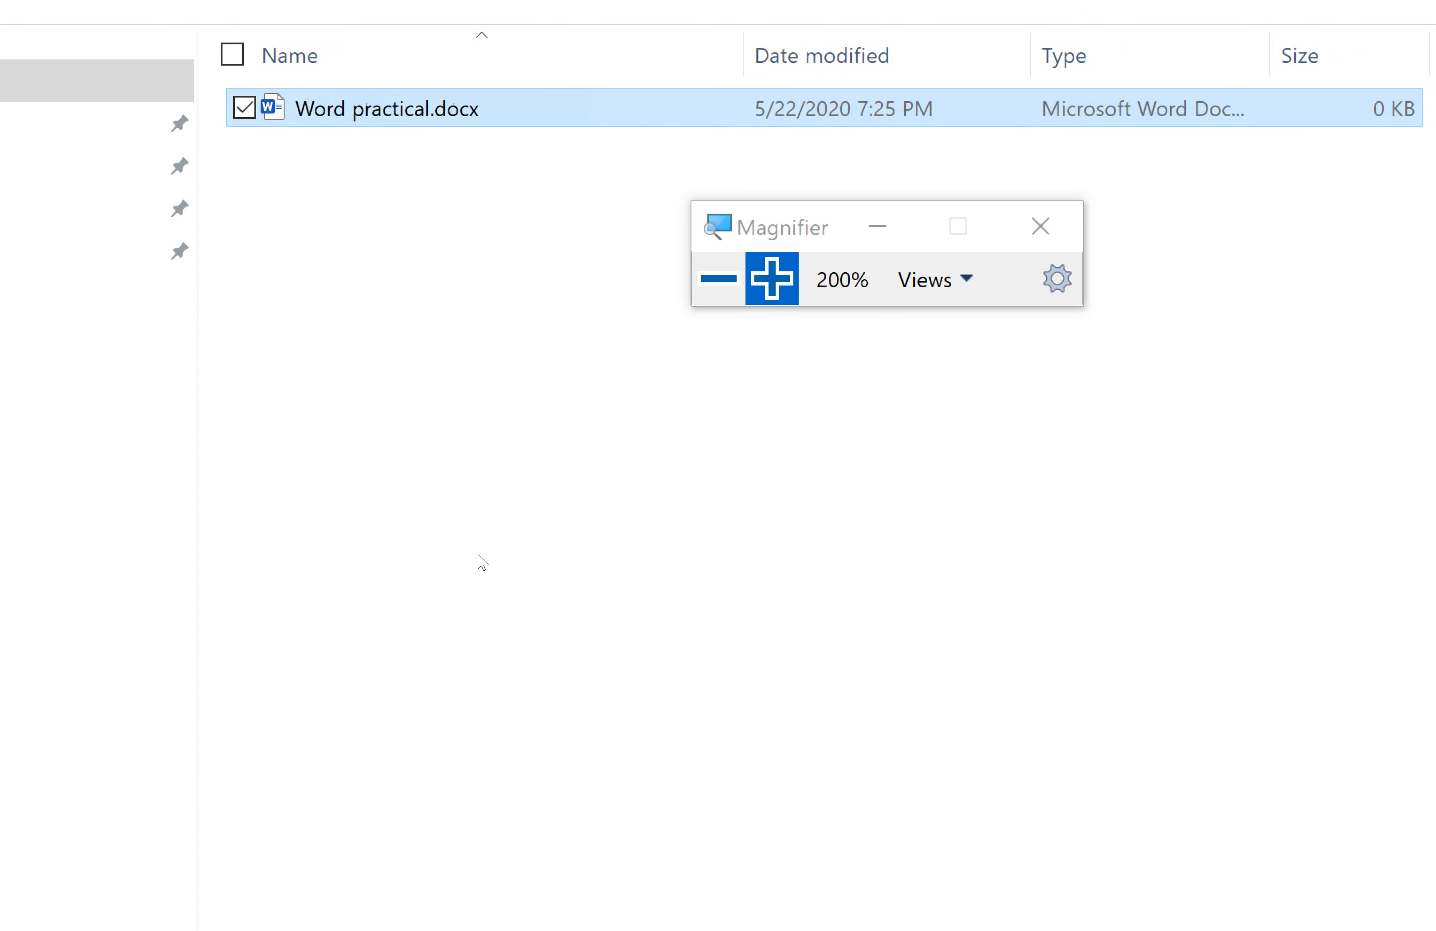
Open Word practical.docx in Word, then close Word to return to folder D
click(629, 281)
click(655, 279)
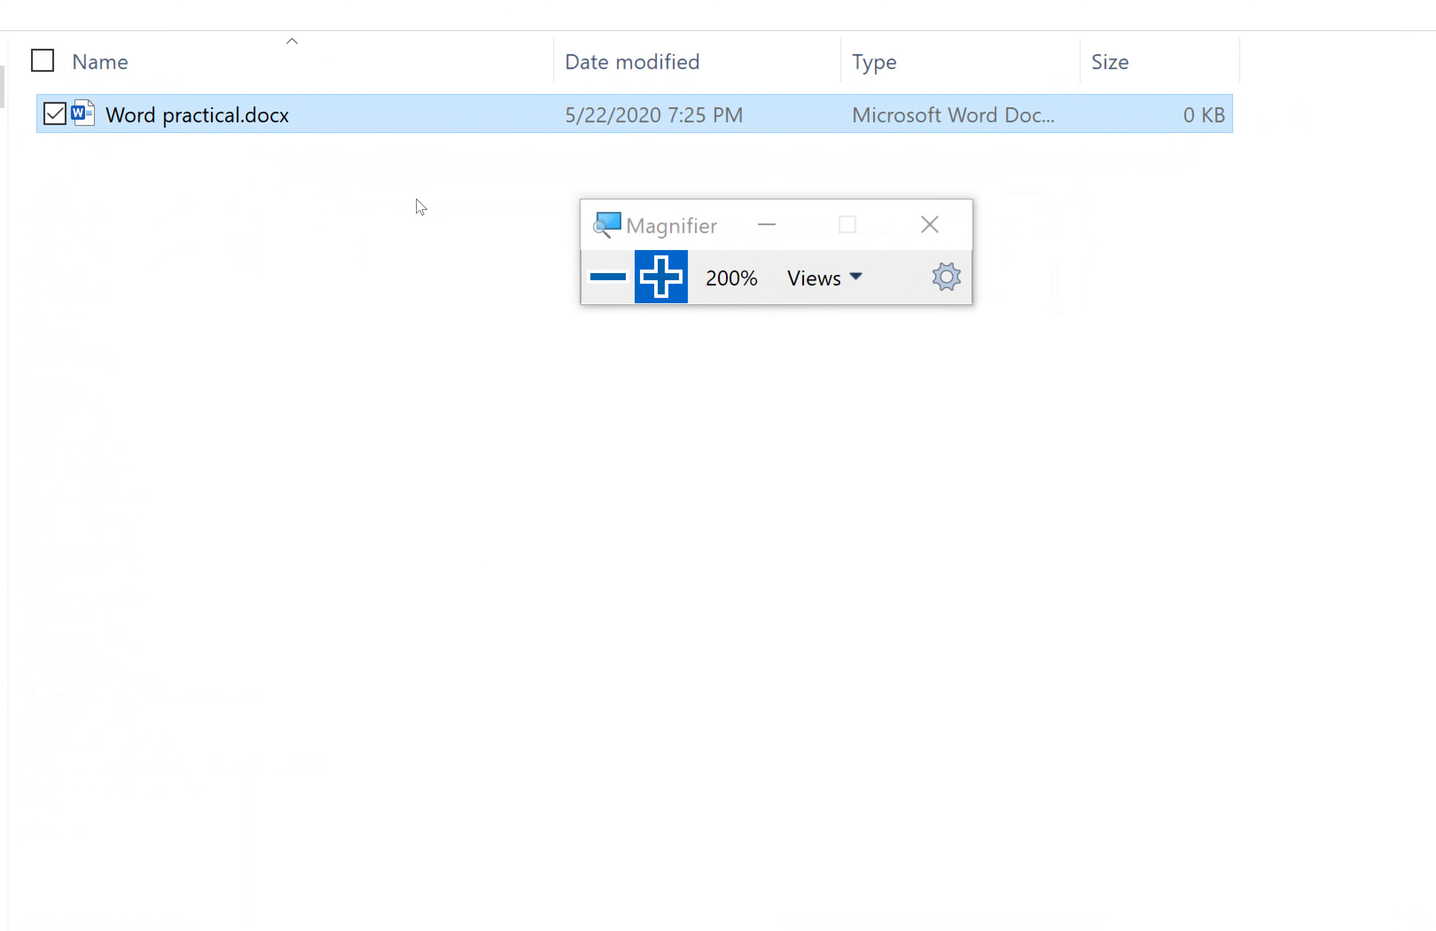
key(Return)
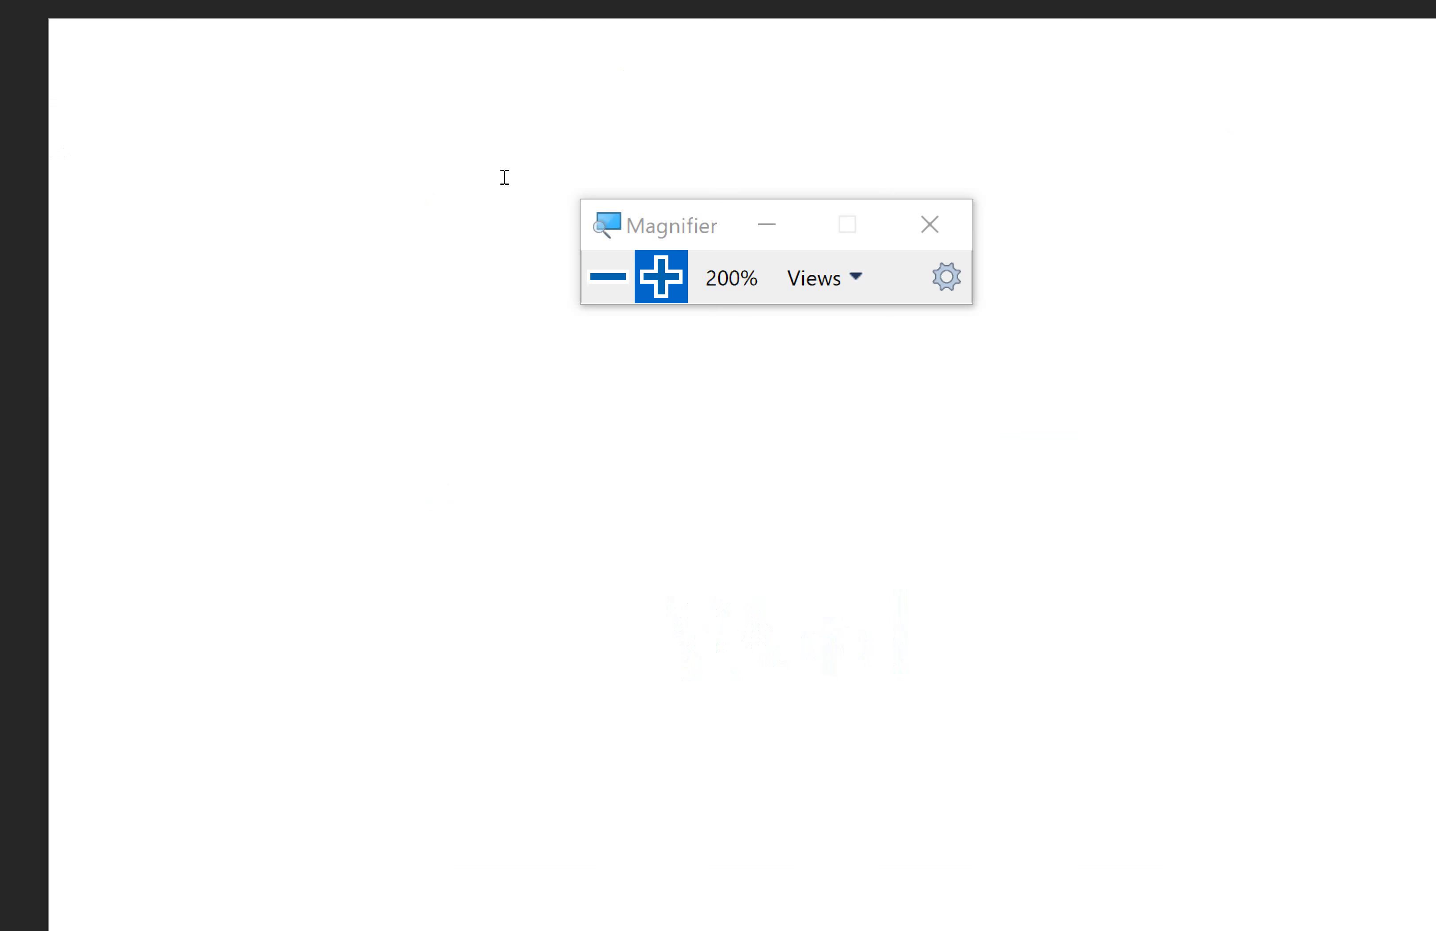
click(607, 276)
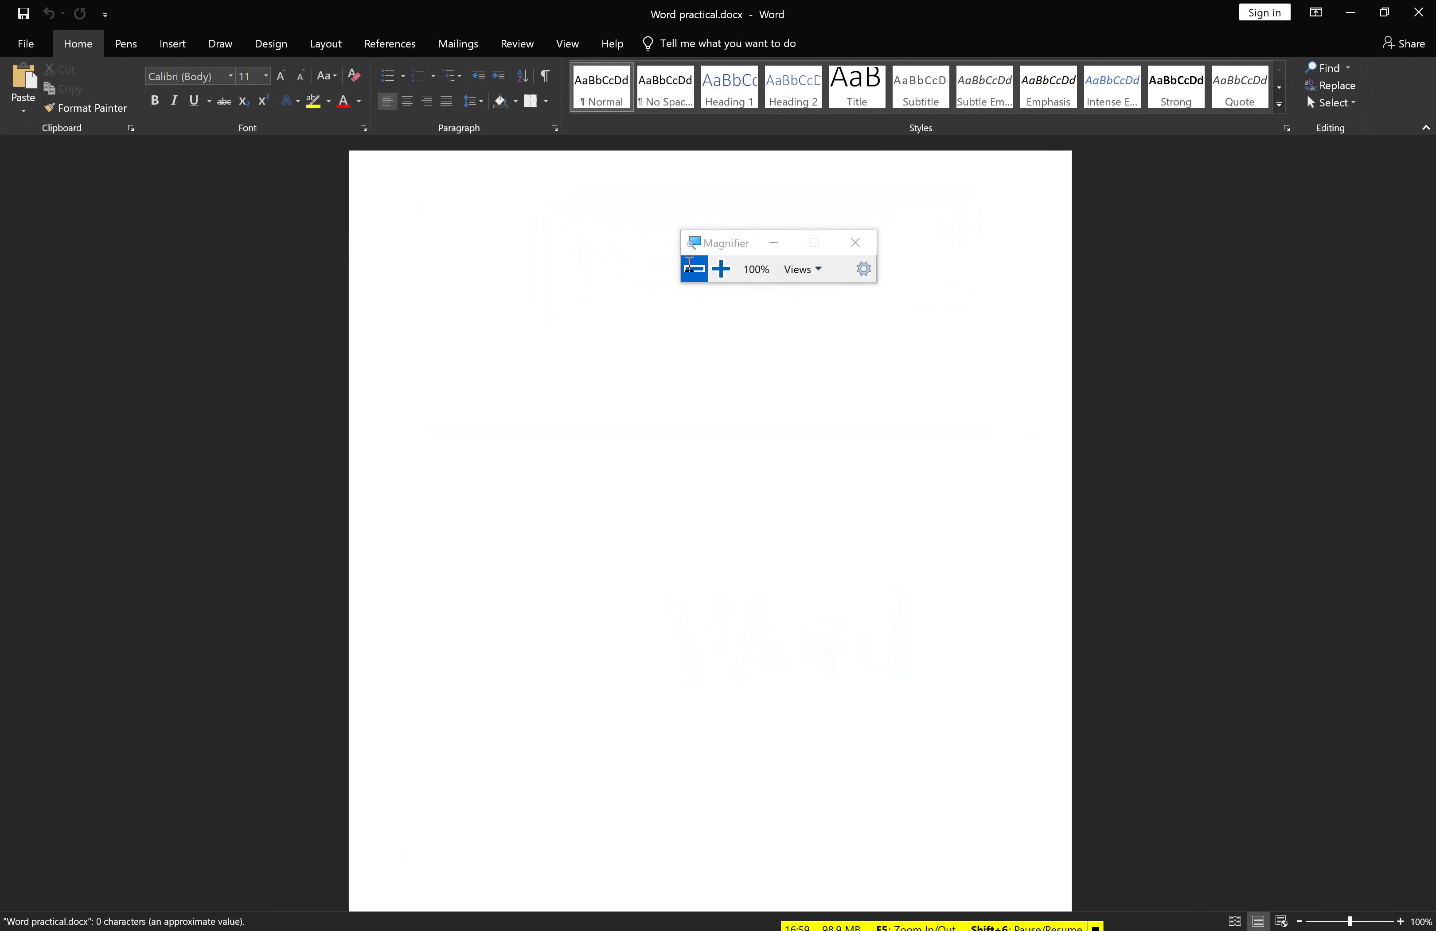
click(1418, 13)
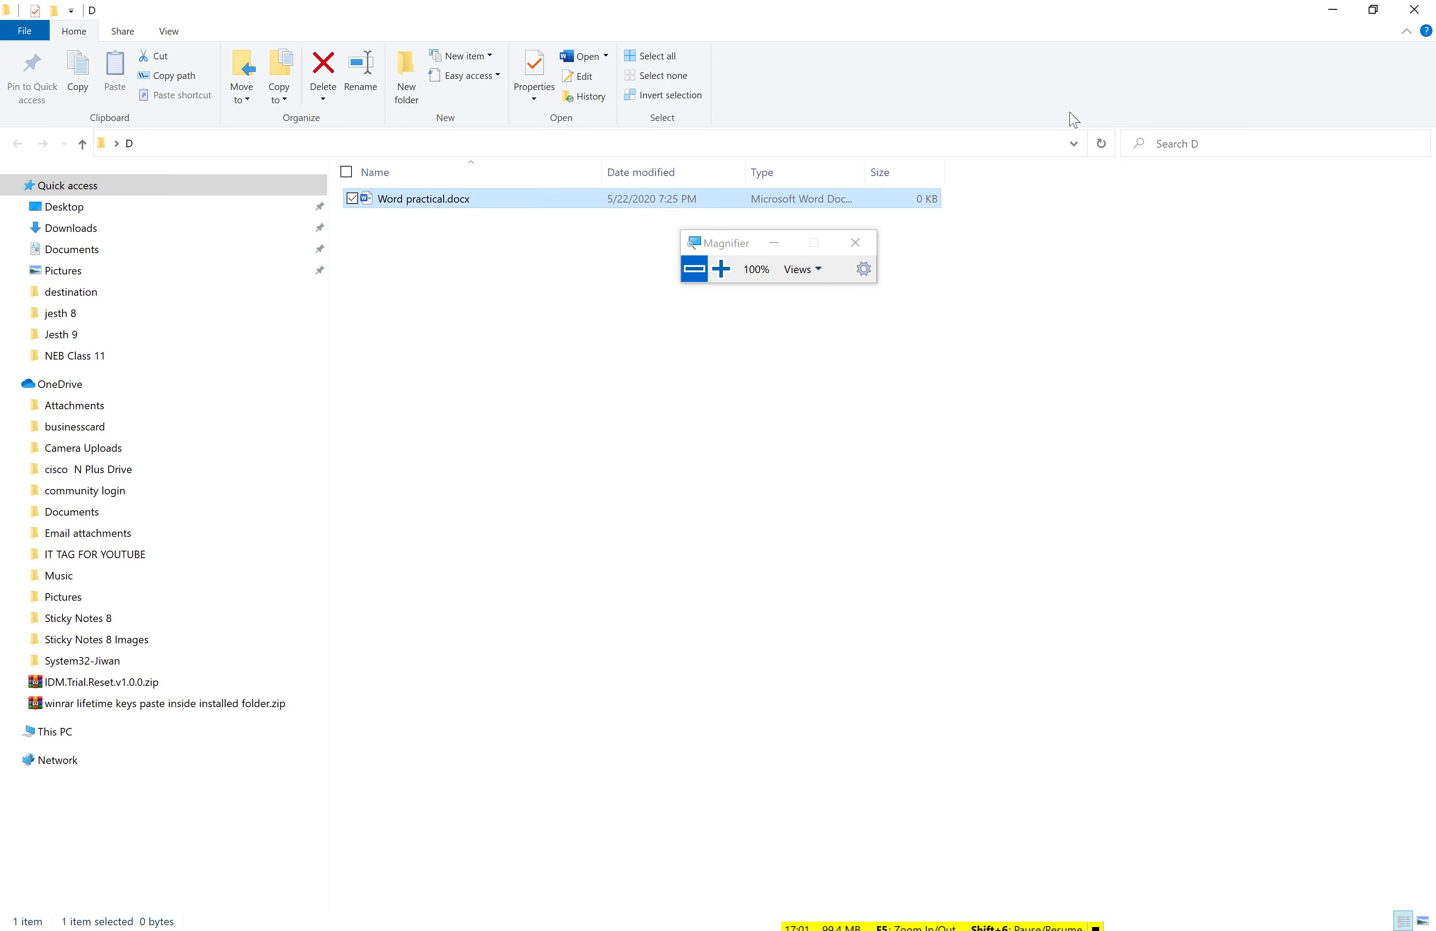
Reopen Word practical.docx using the Open command from its context menu
right_click(469, 195)
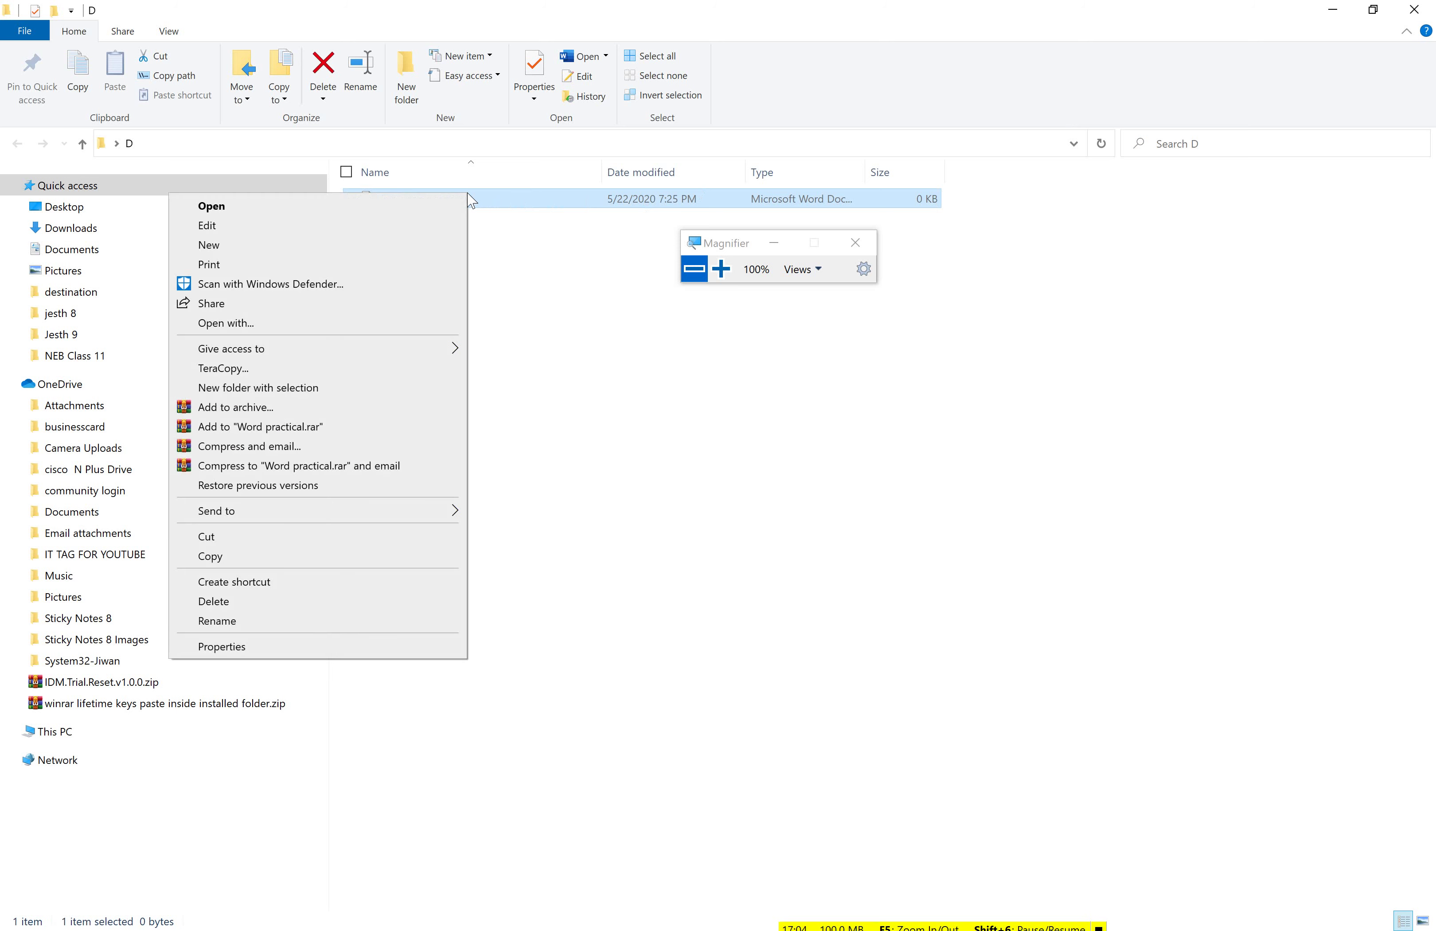
click(720, 274)
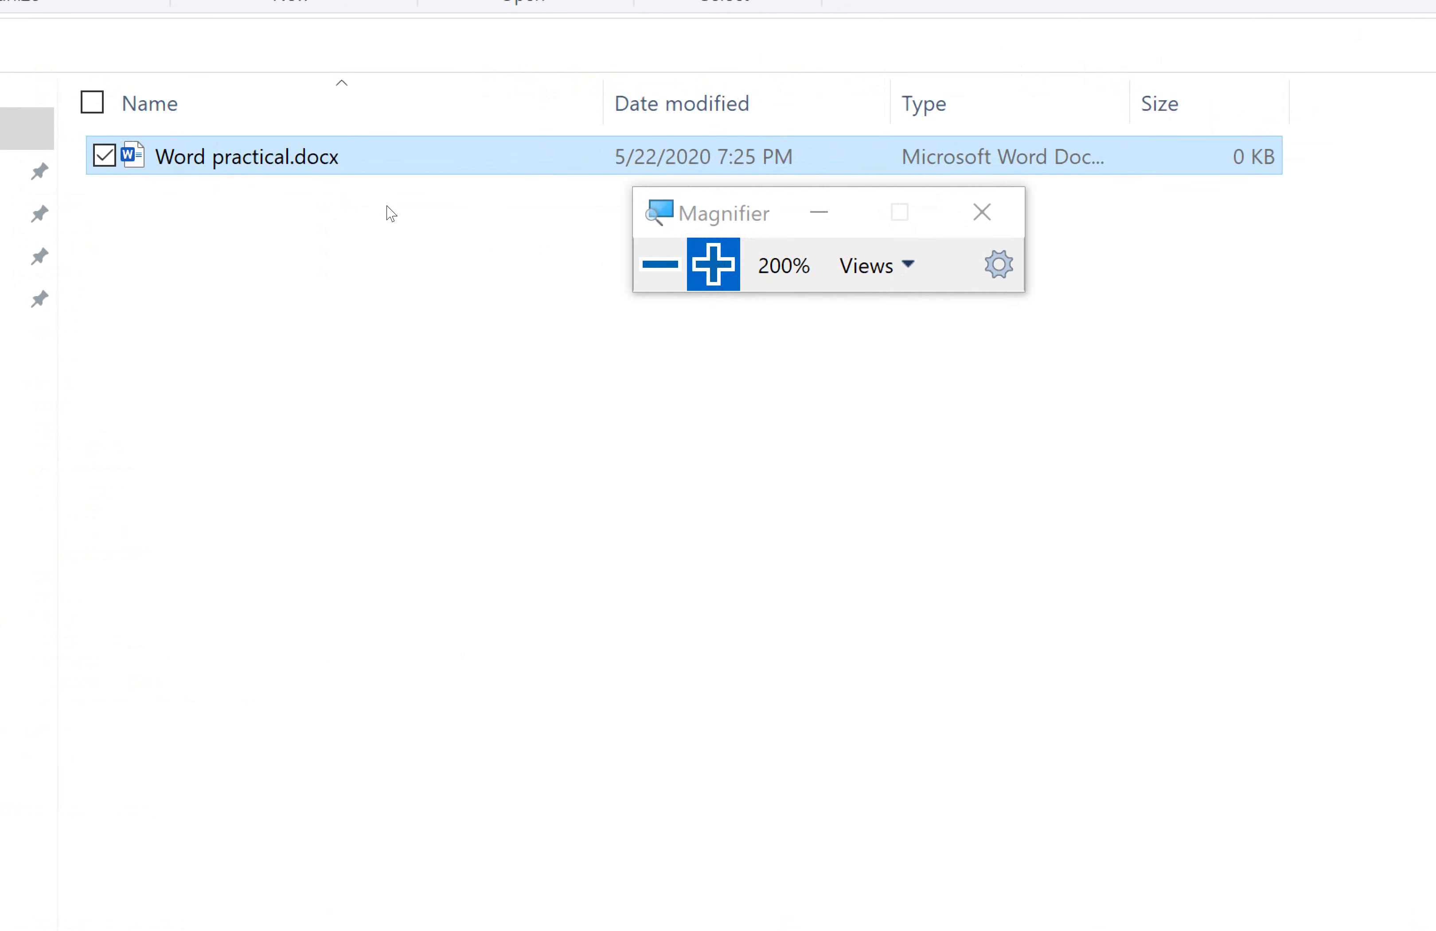
key(shift+F10)
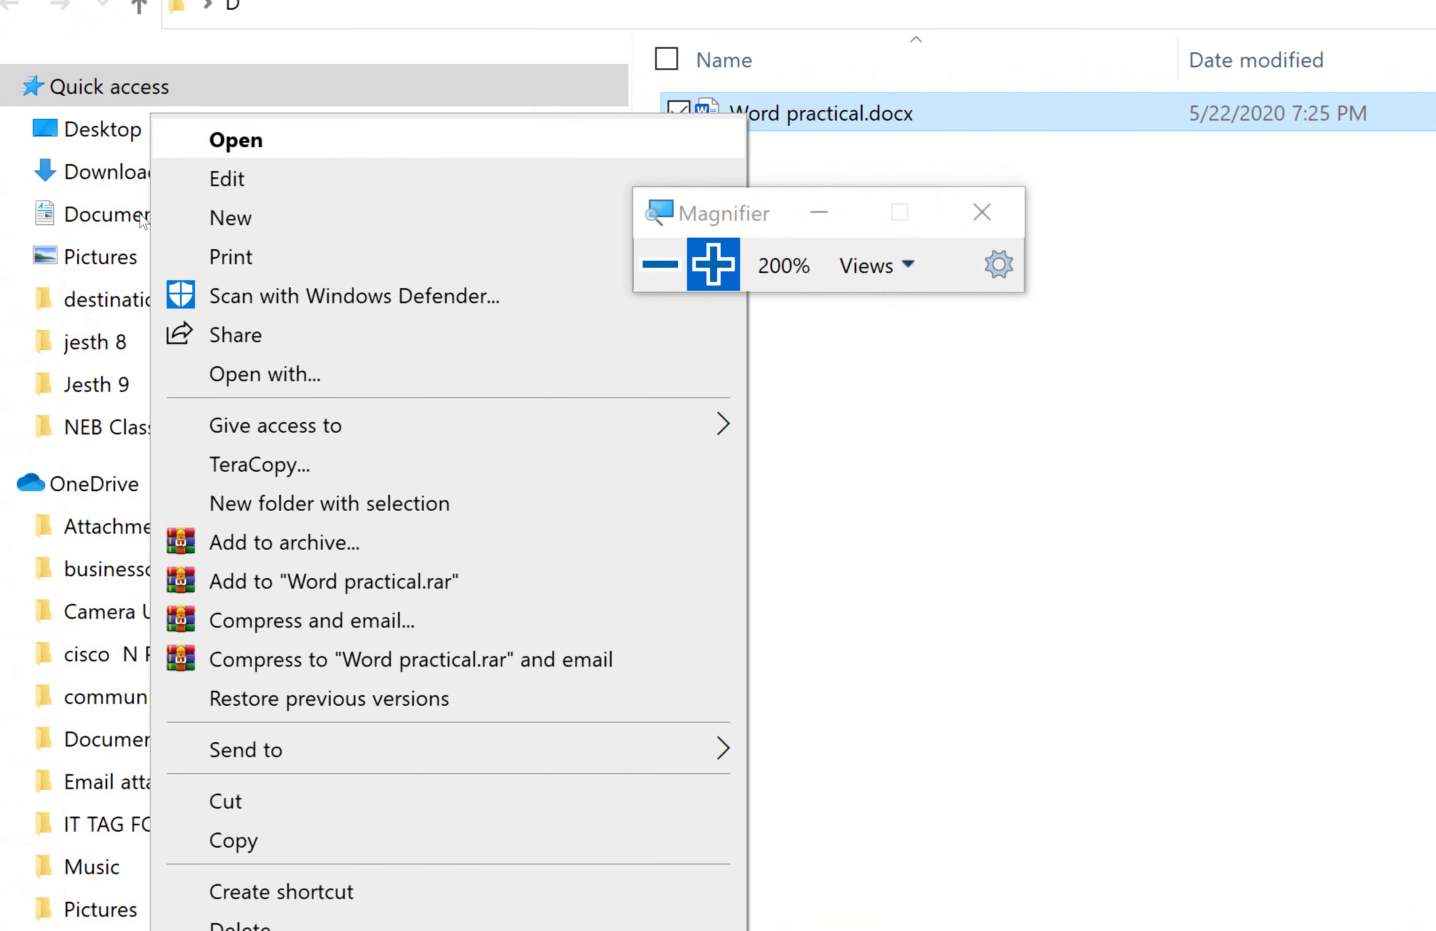
key(Return)
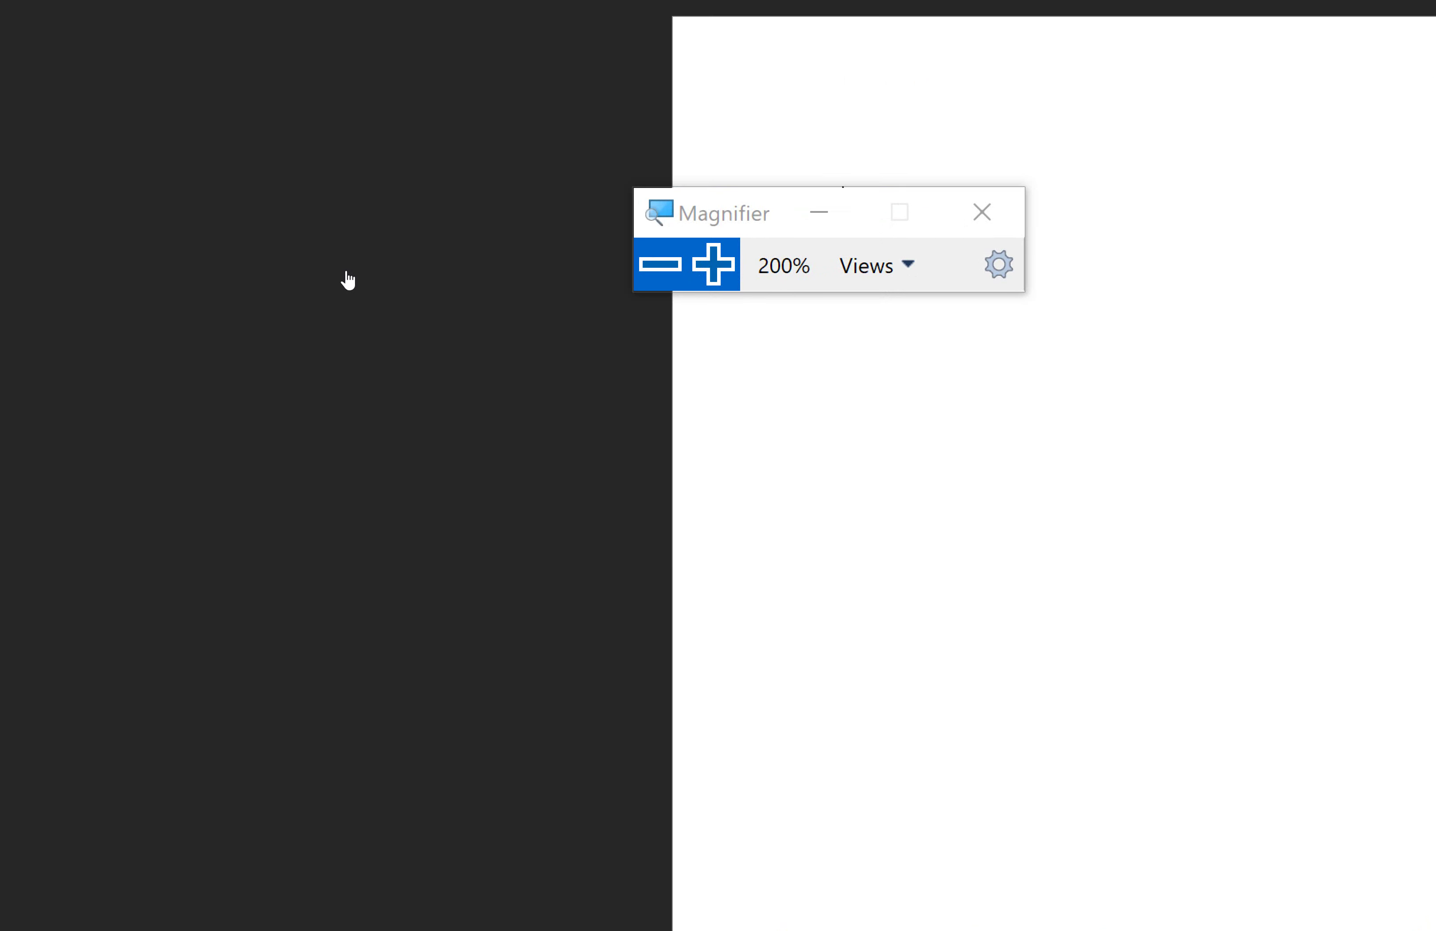
click(660, 266)
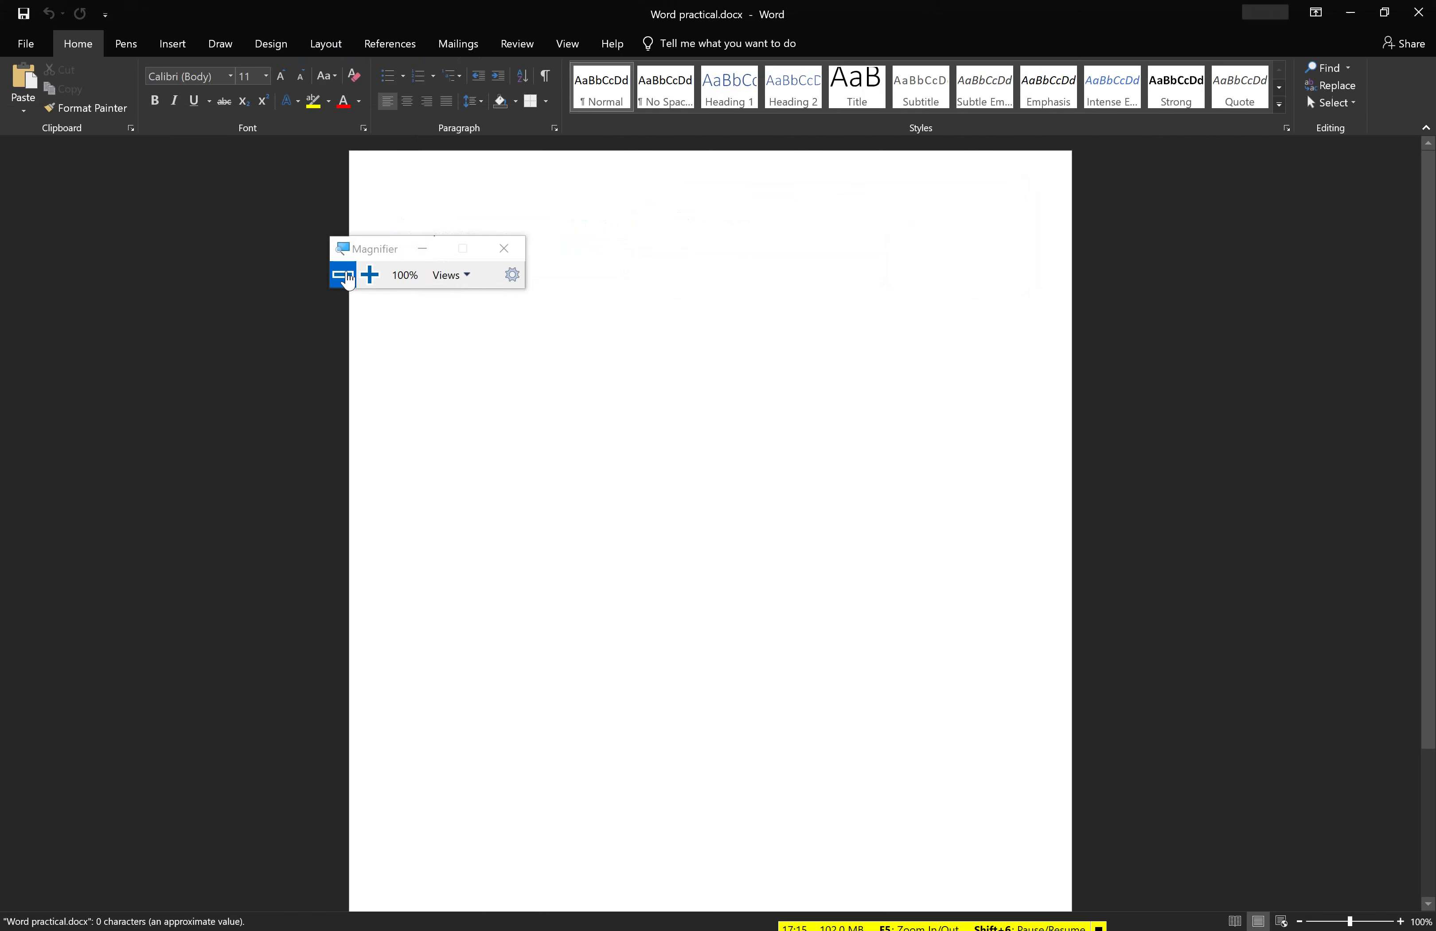
drag(416, 253, 415, 255)
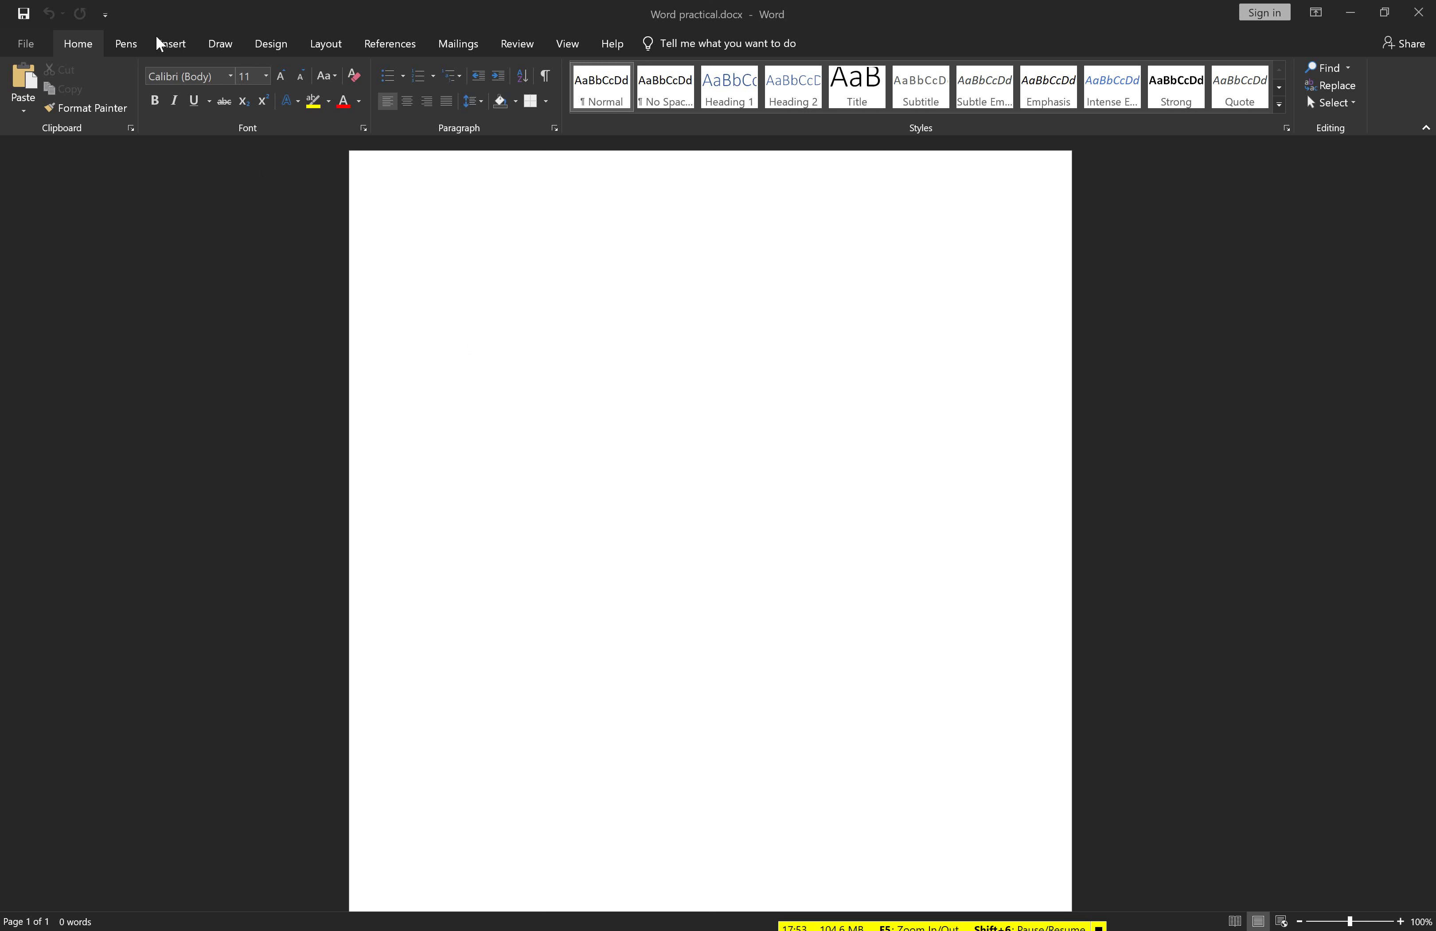
click(22, 50)
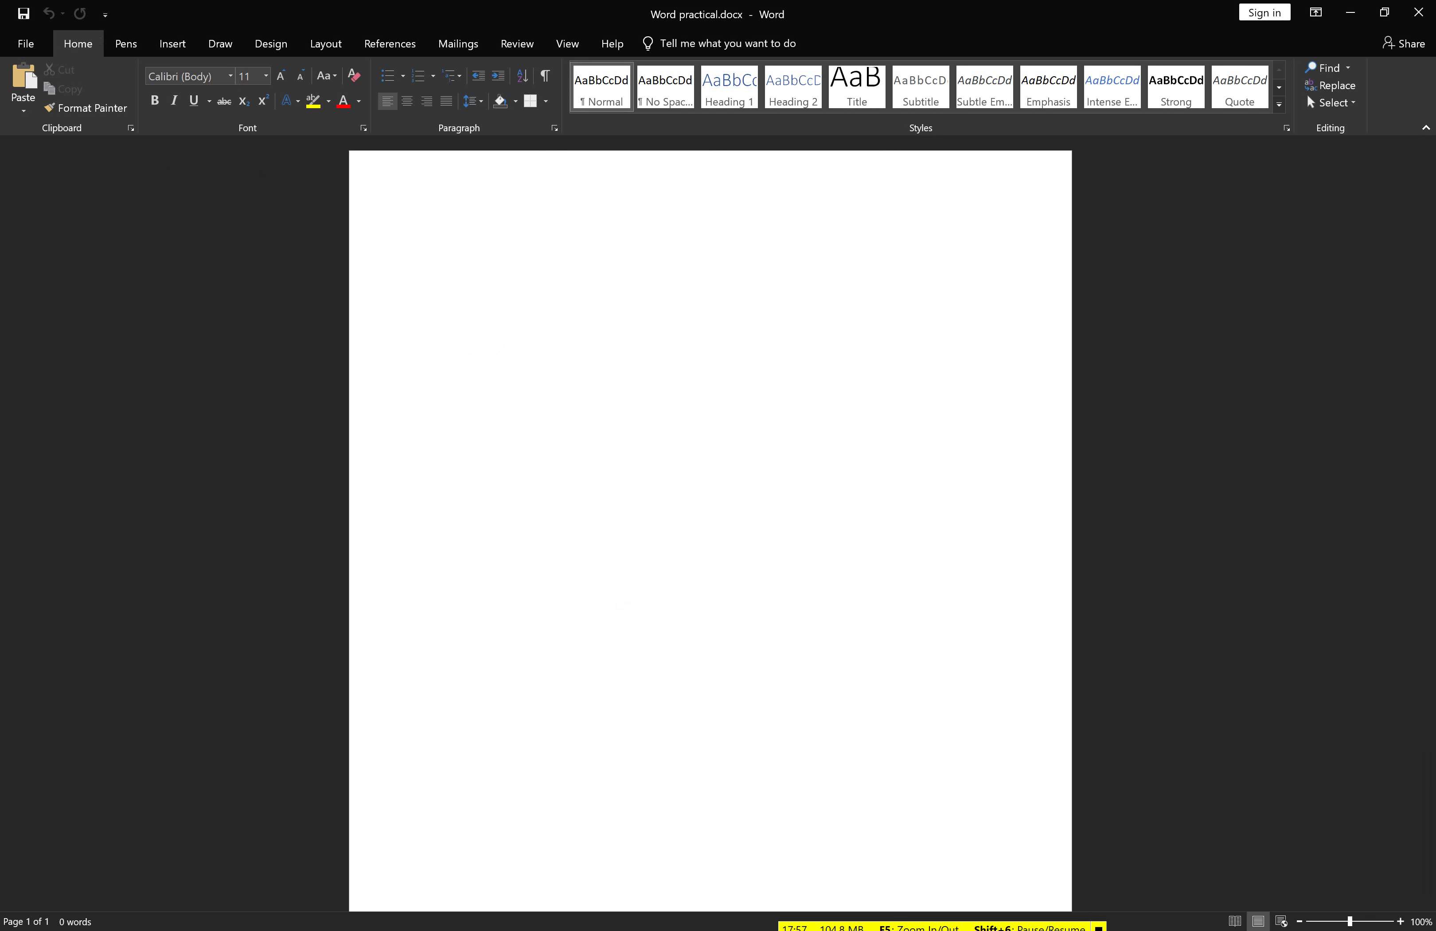
key(super+plus)
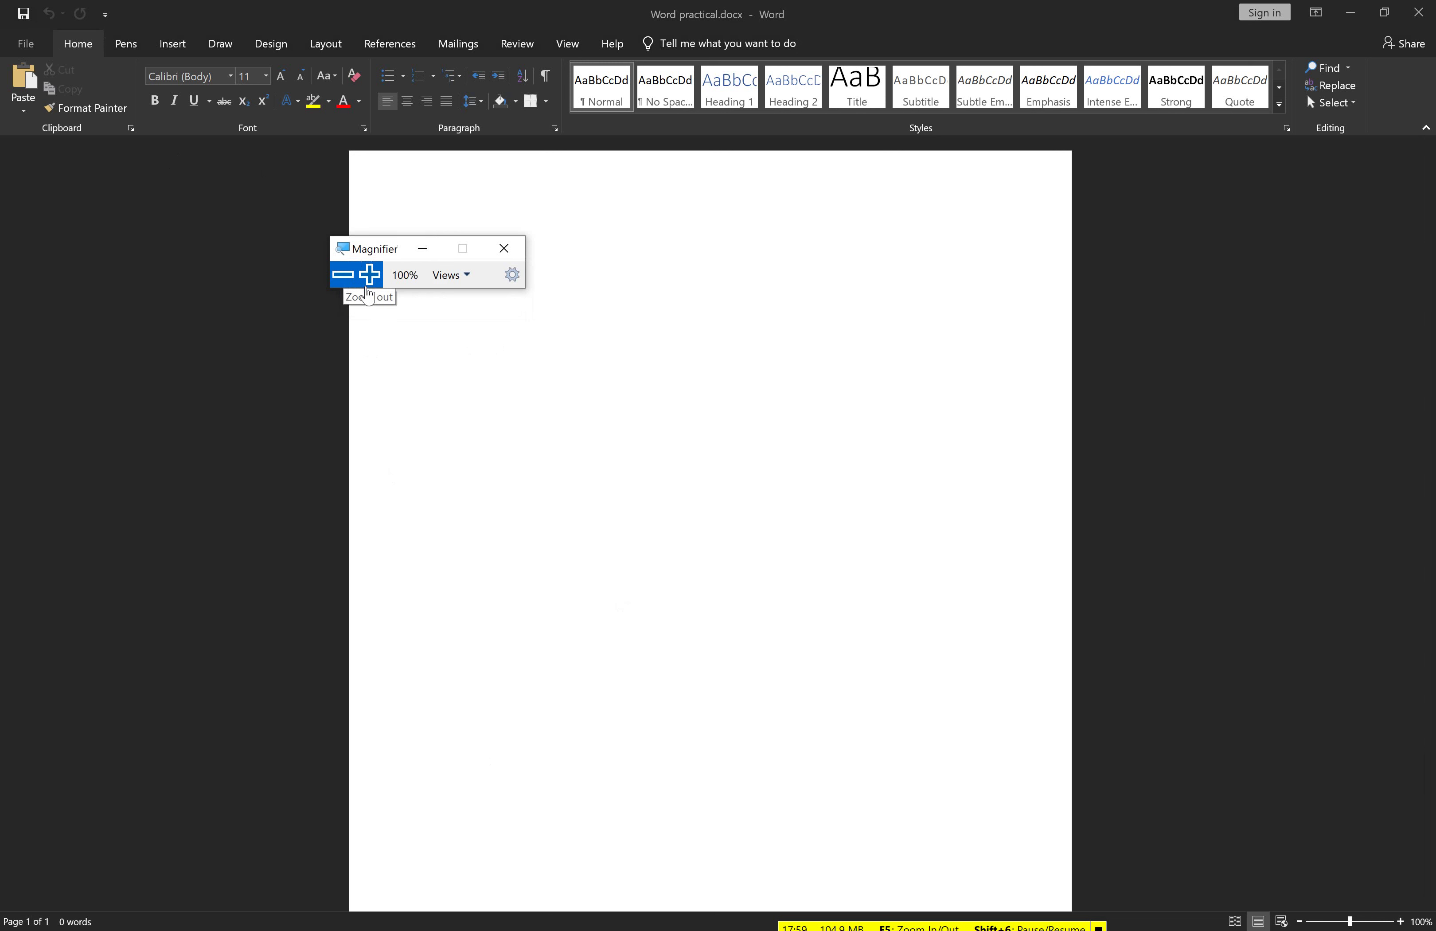
click(368, 277)
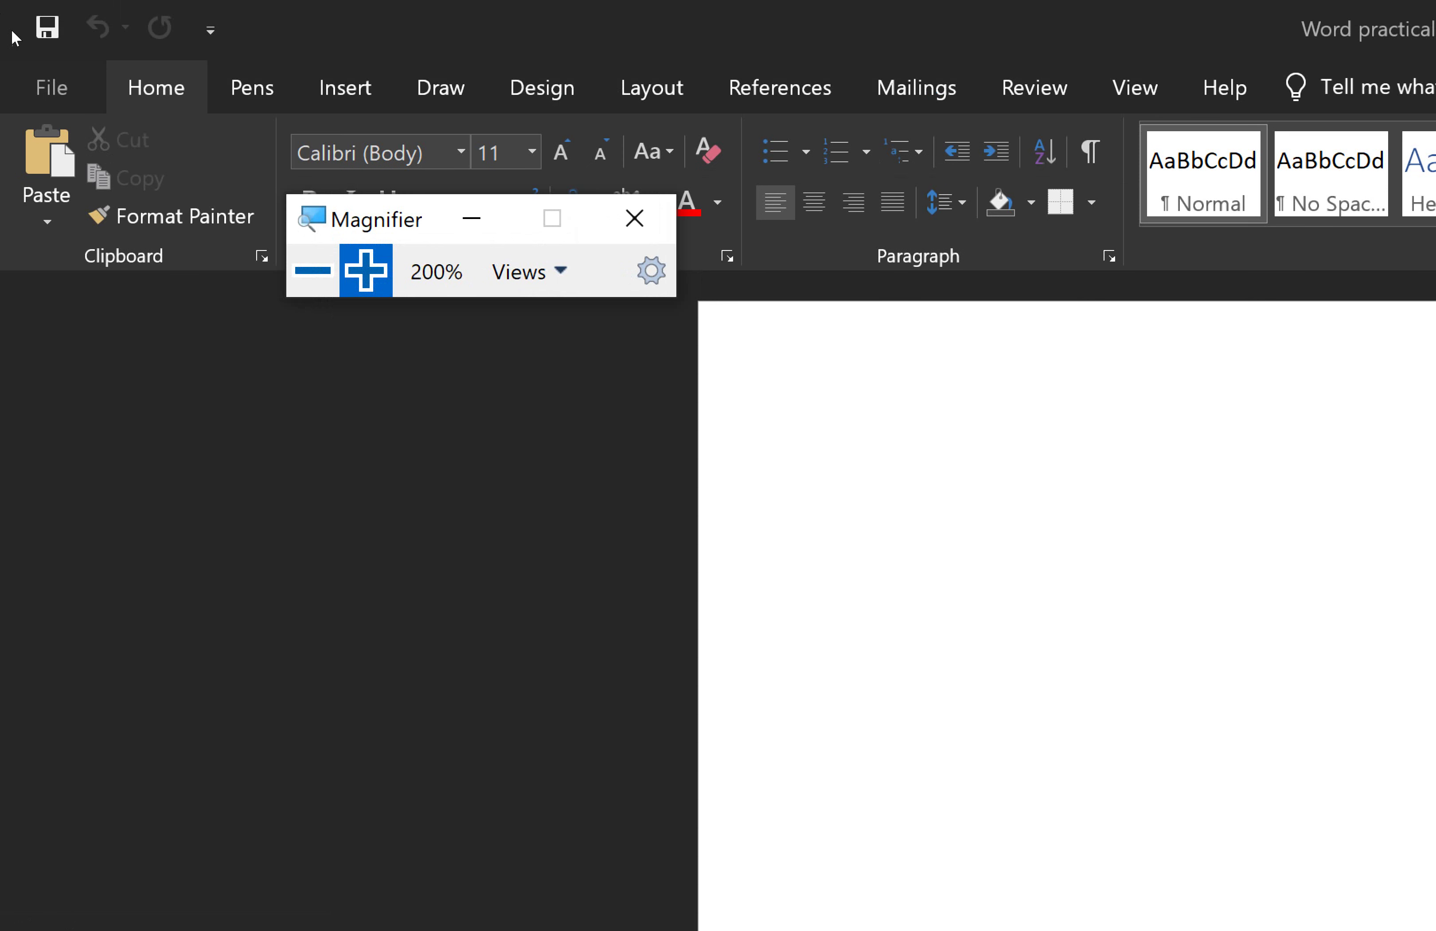
click(25, 39)
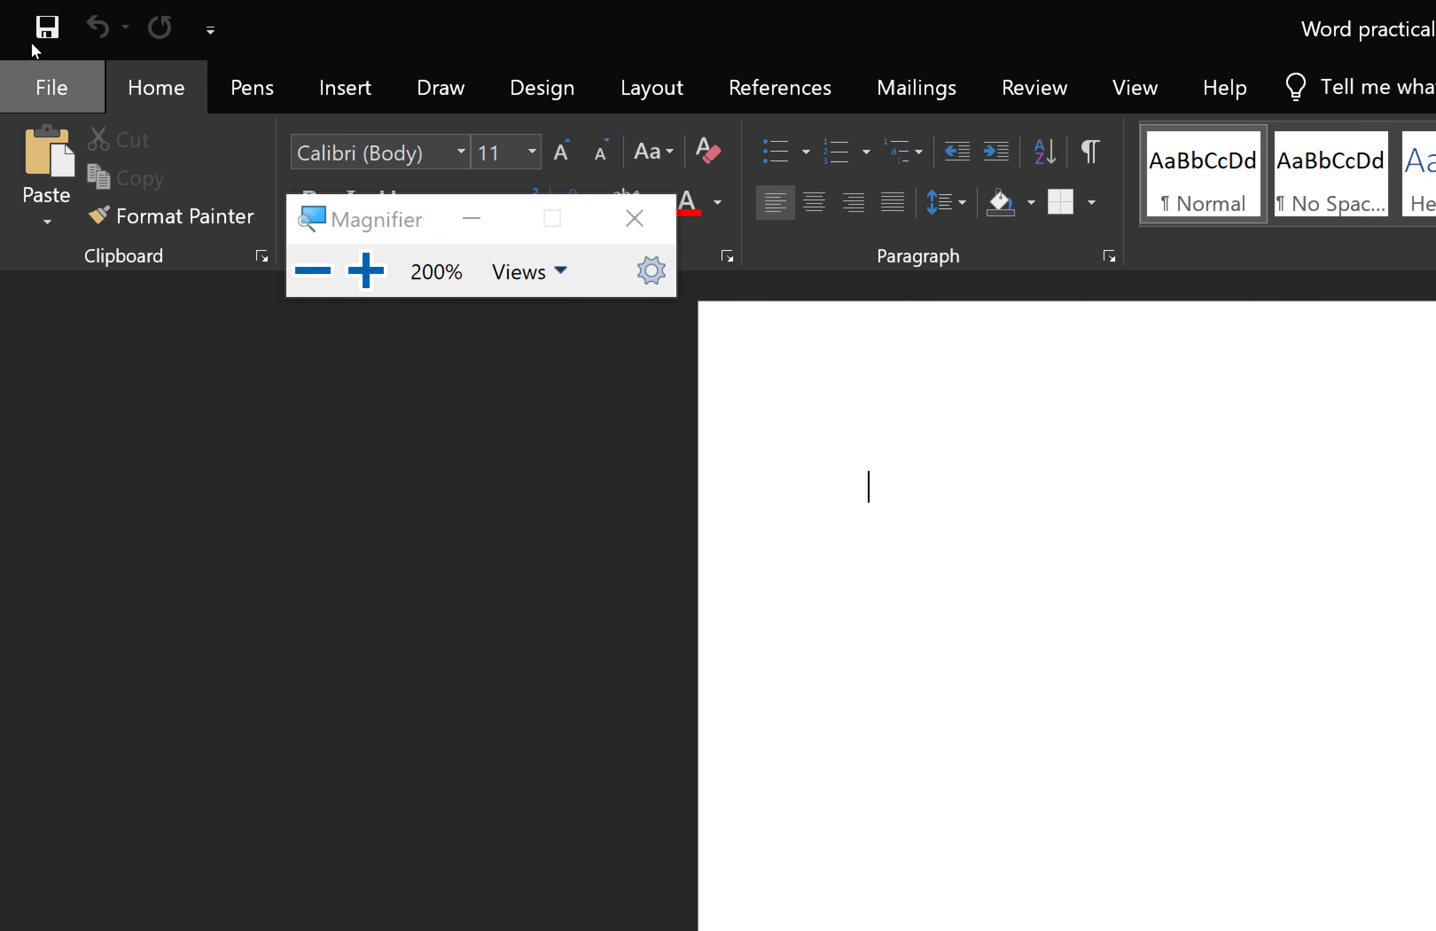
Show the File > New template gallery, scroll down through it, then scroll back to Blank document at the top
click(33, 63)
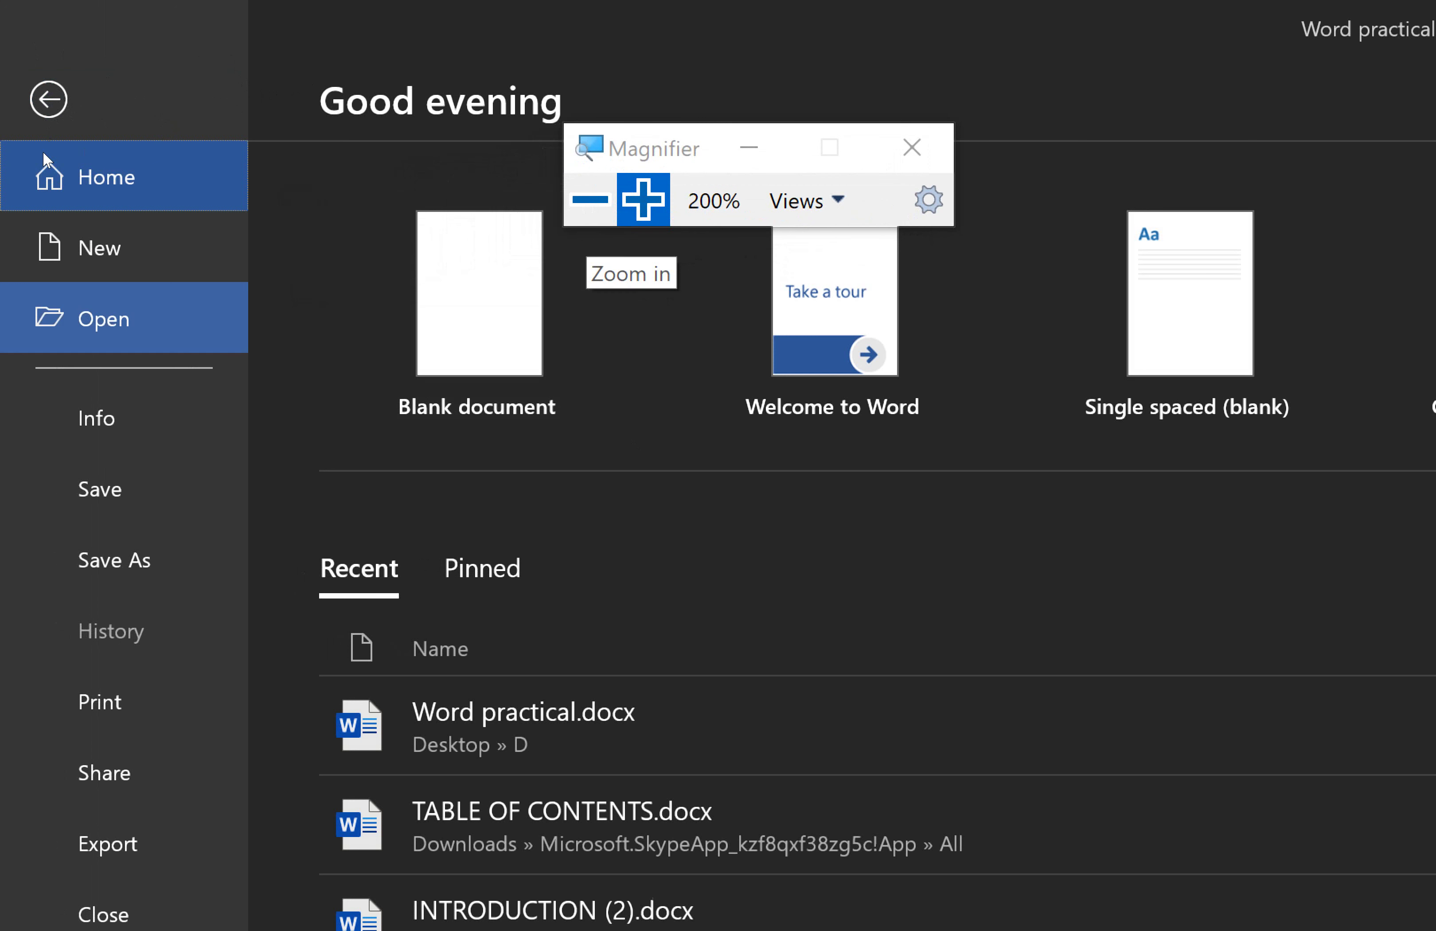
click(97, 248)
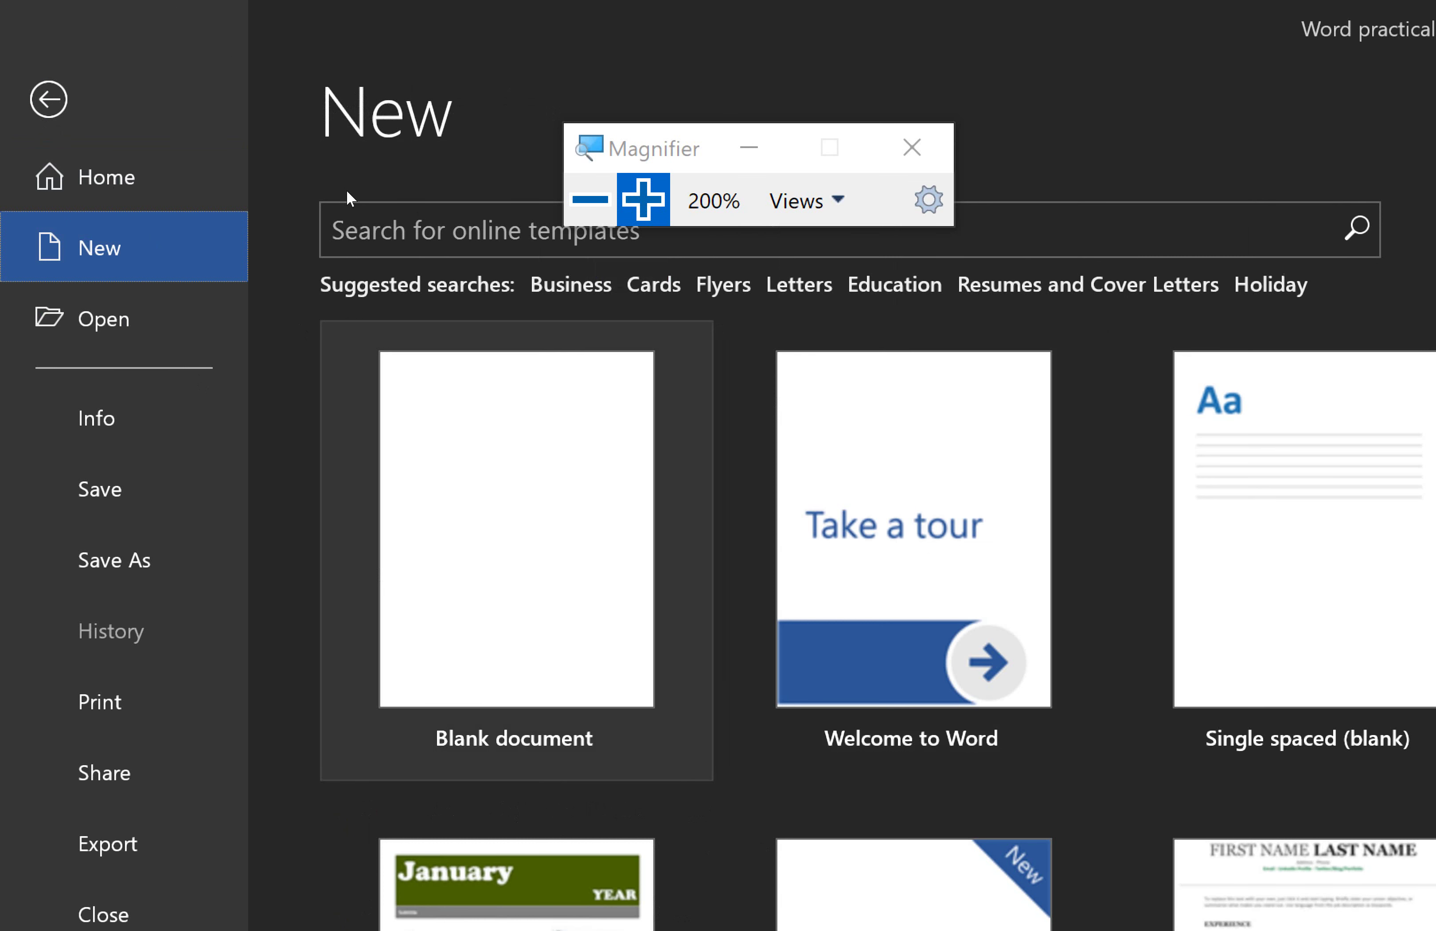
scroll(347, 190, down, 1)
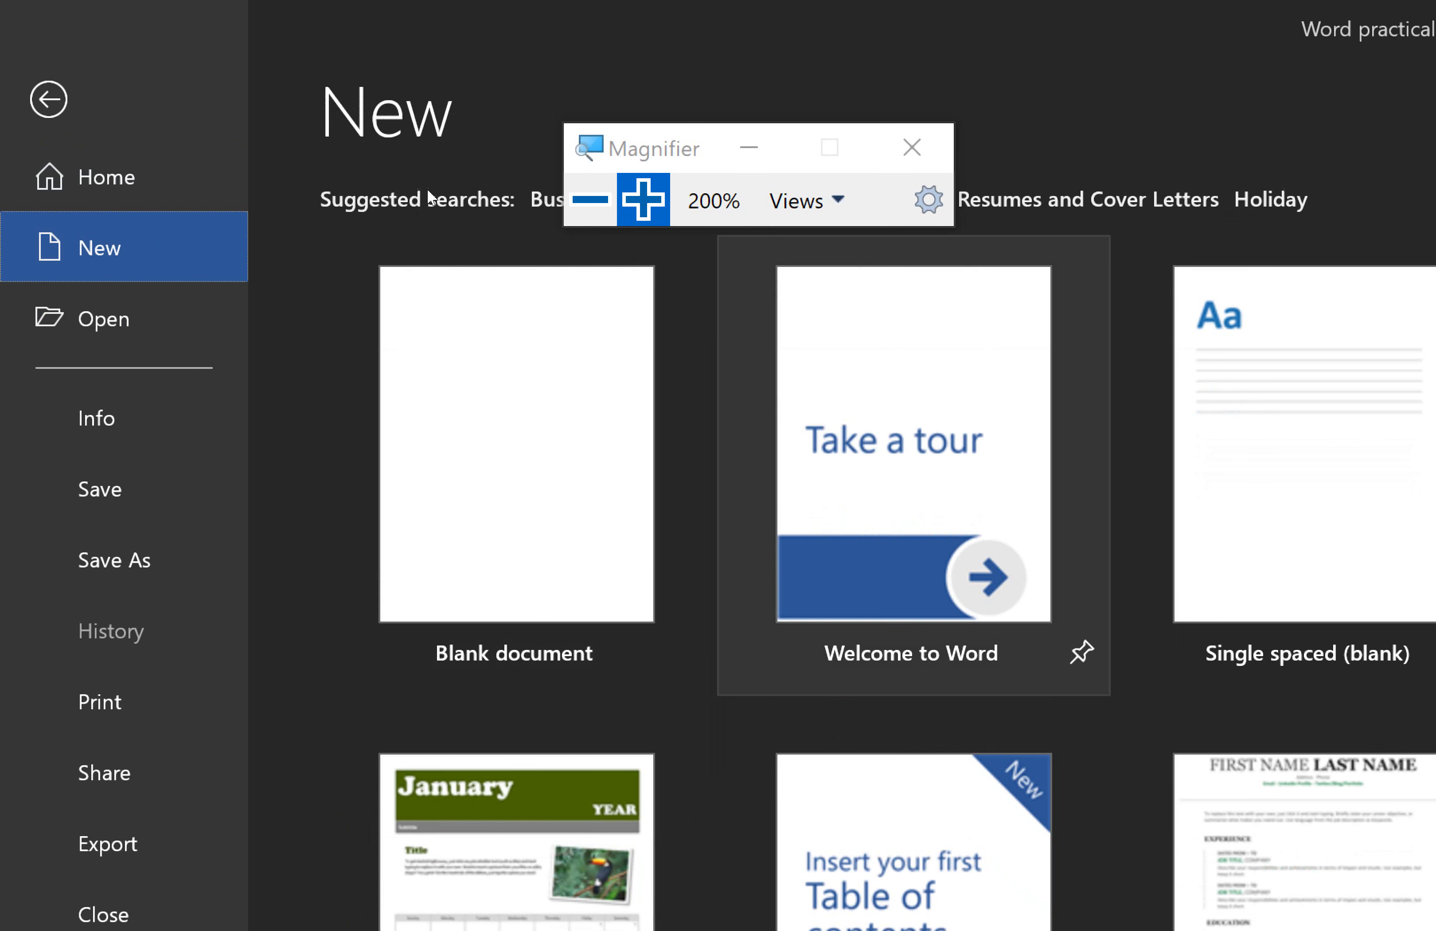
scroll(429, 206, down, 1)
scroll(434, 224, down, 2)
scroll(438, 241, down, 1)
scroll(444, 278, down, 2)
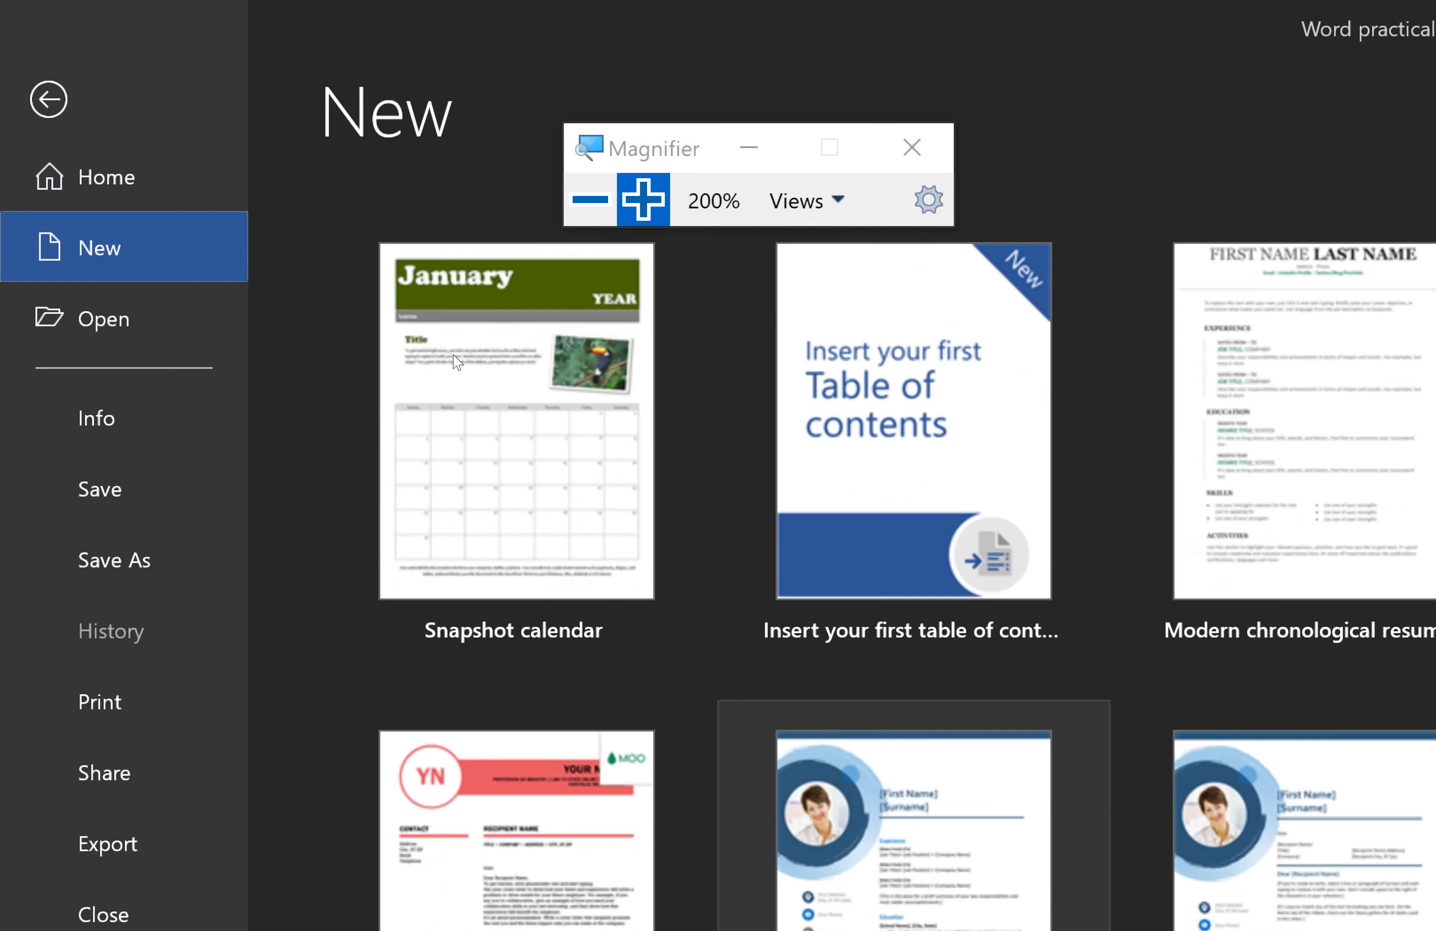
scroll(451, 321, down, 1)
scroll(456, 361, down, 3)
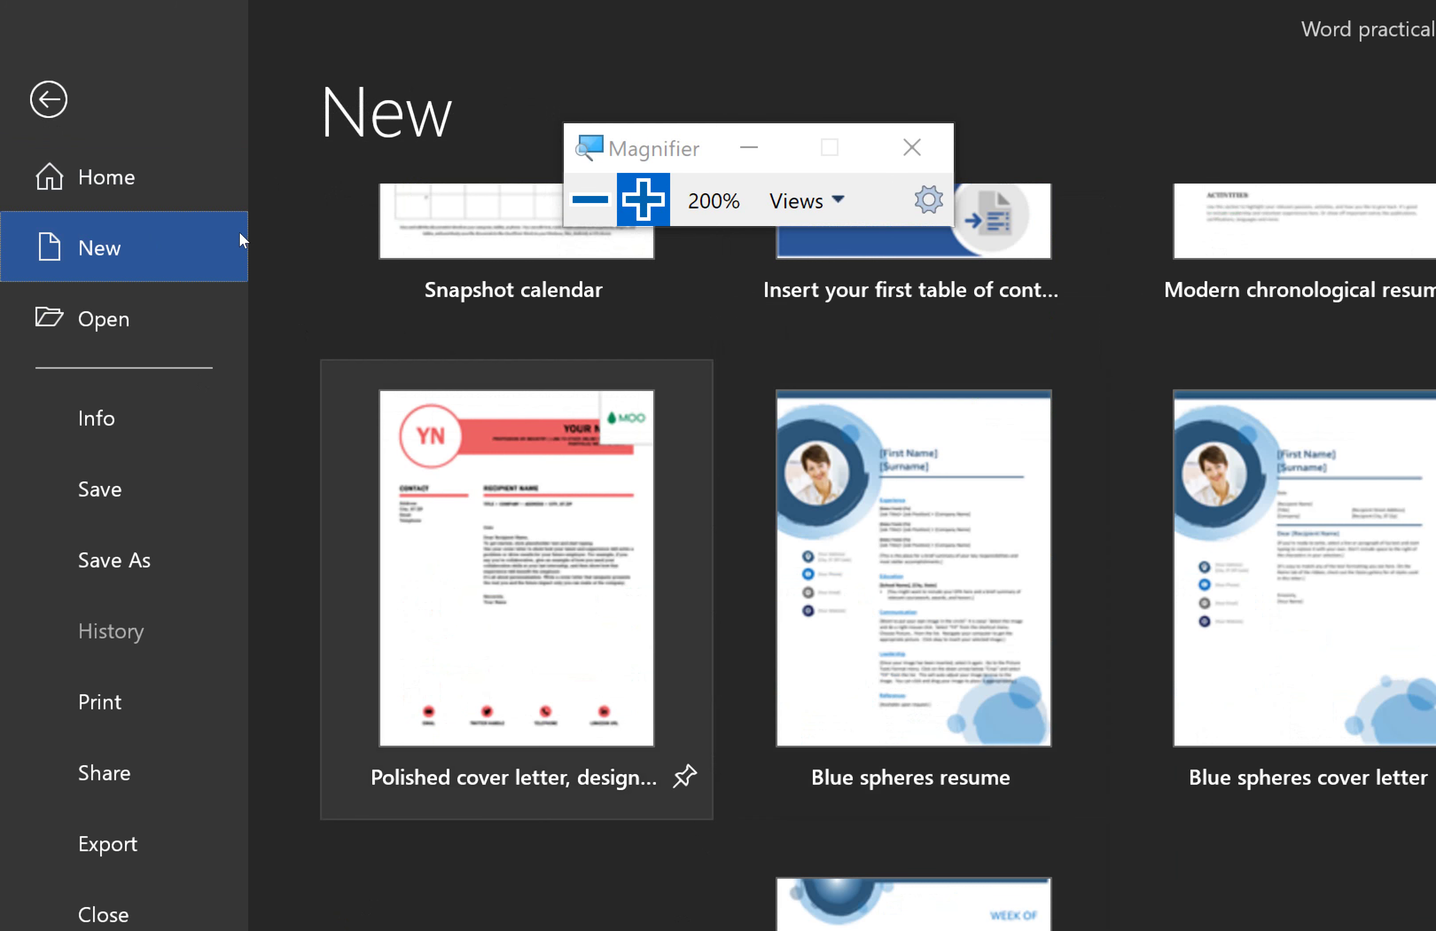
scroll(241, 235, up, 2)
scroll(241, 240, up, 2)
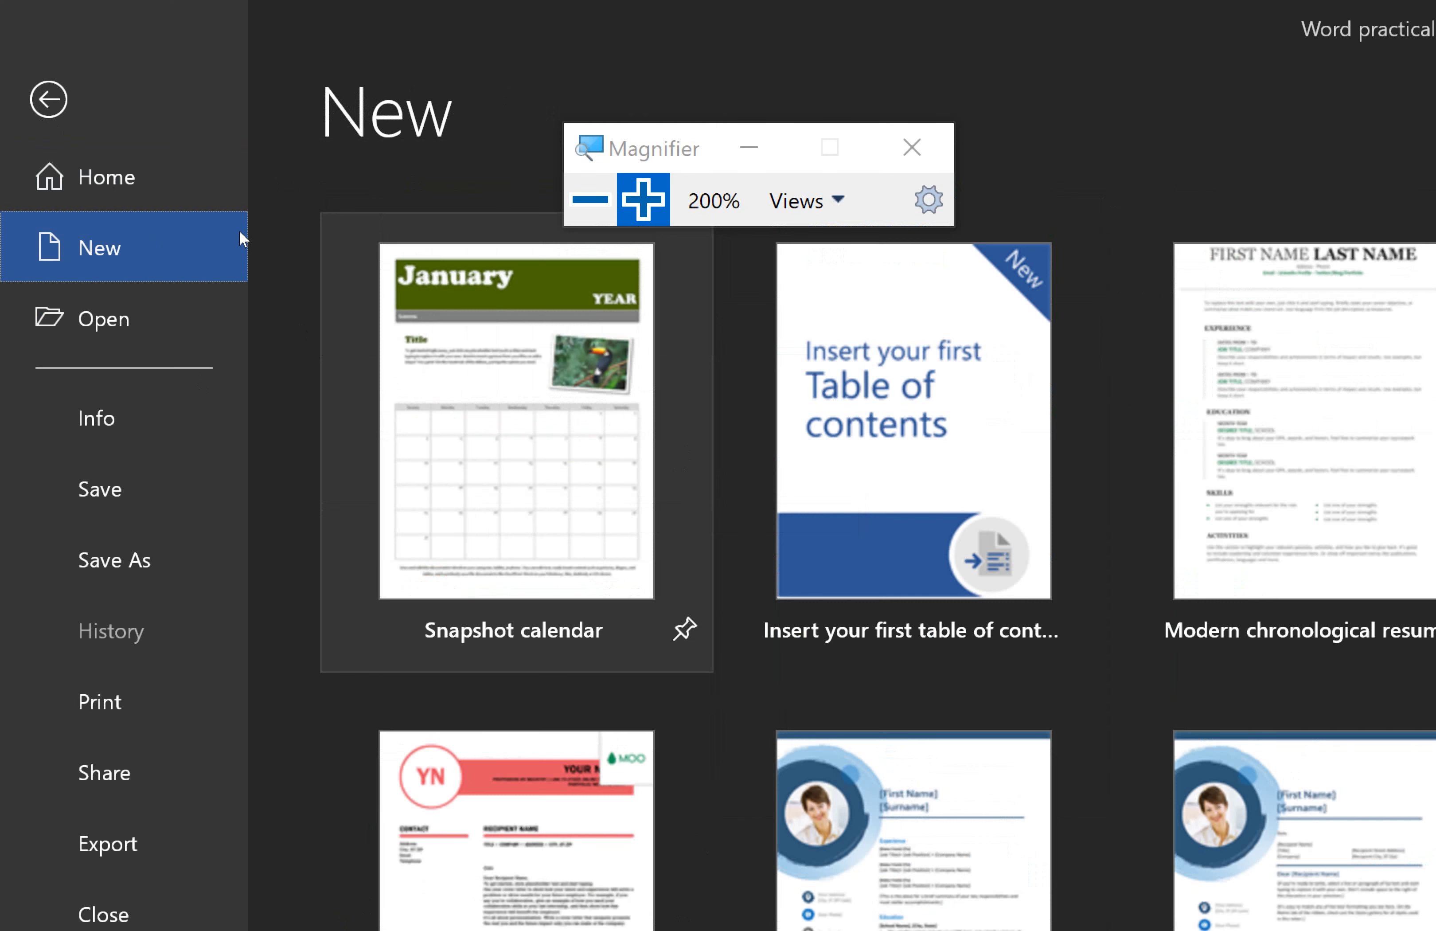
scroll(240, 232, up, 3)
scroll(239, 233, up, 3)
scroll(239, 233, up, 1)
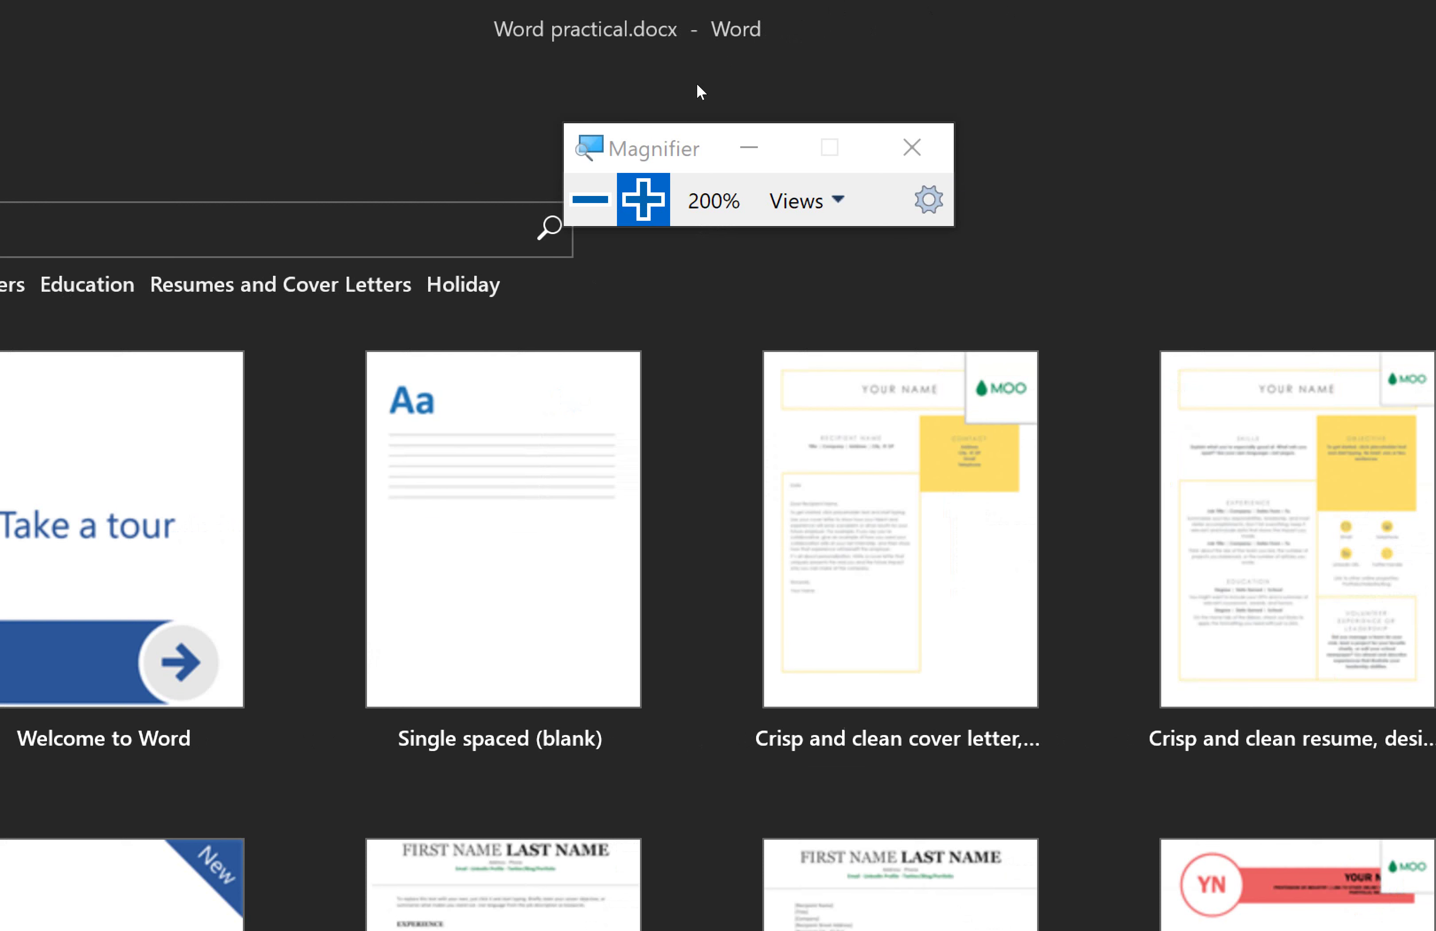
key(super+minus)
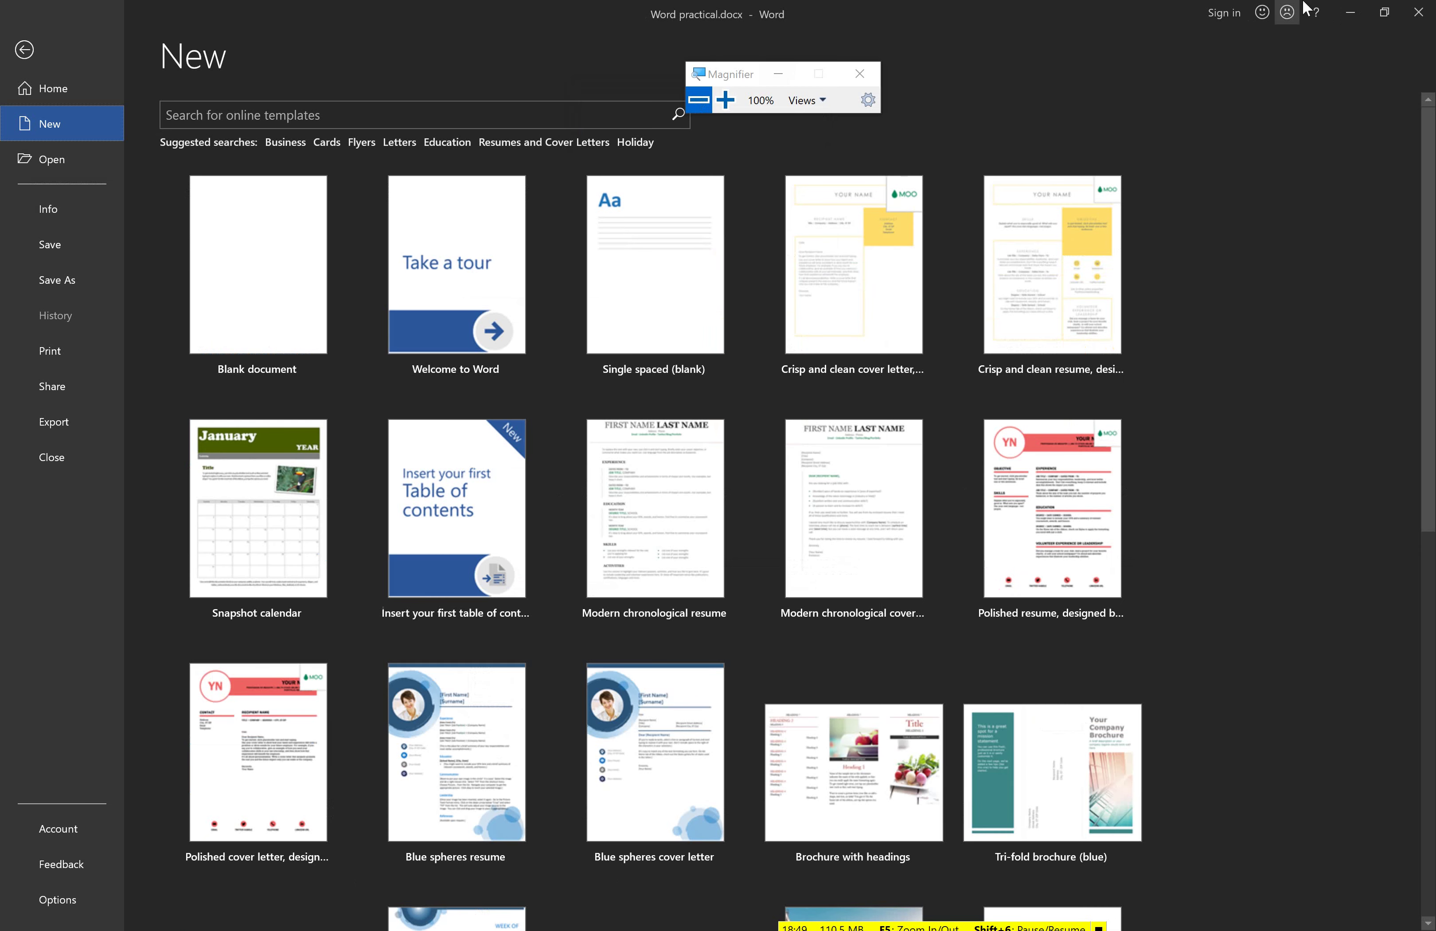
Close the Word window
click(1350, 12)
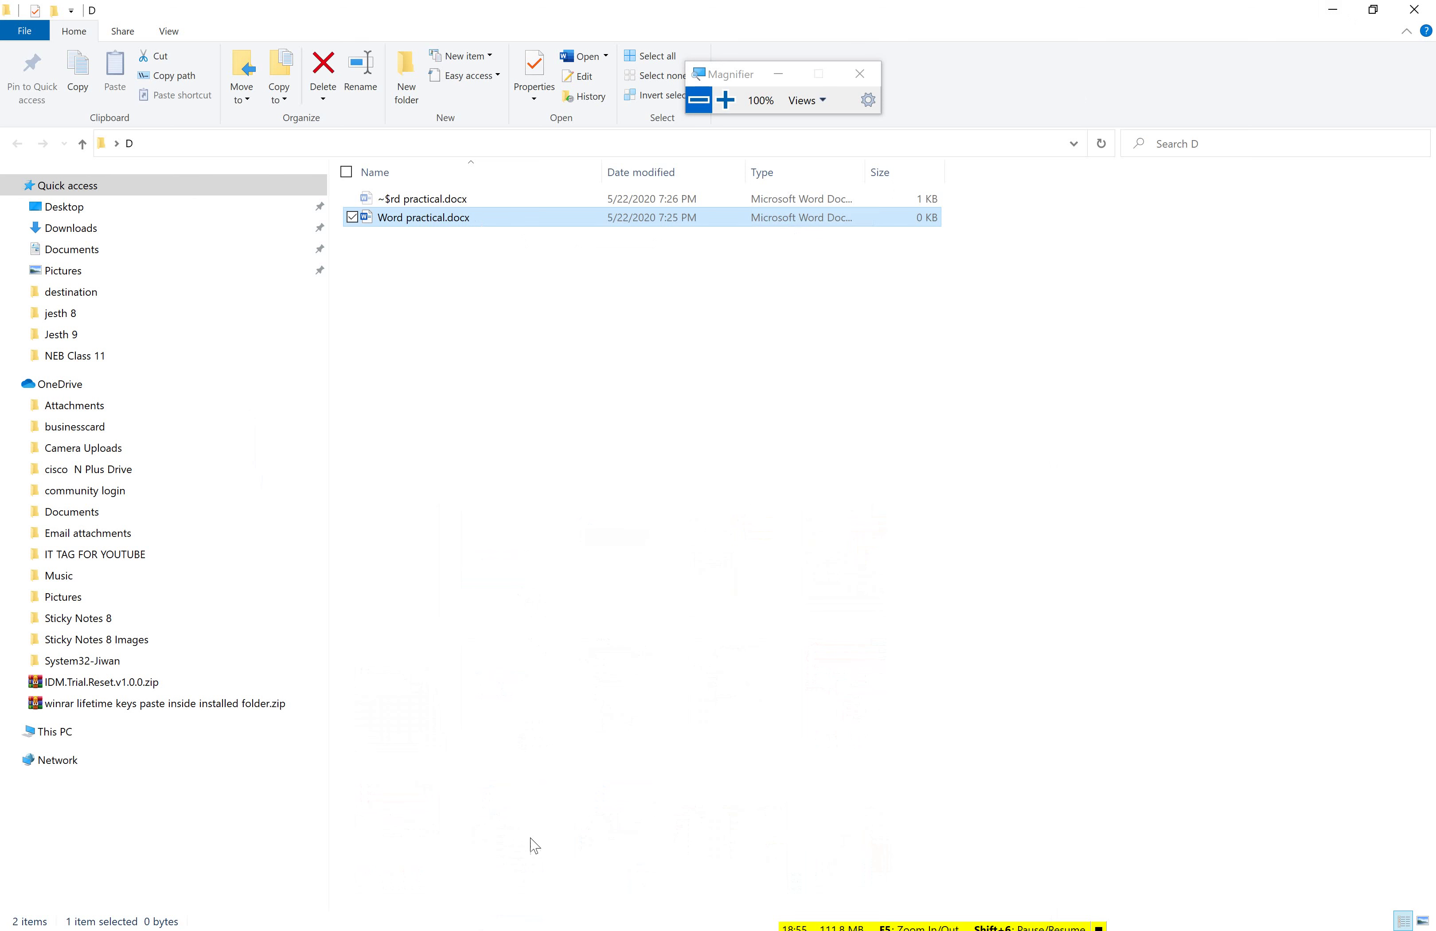
click(543, 930)
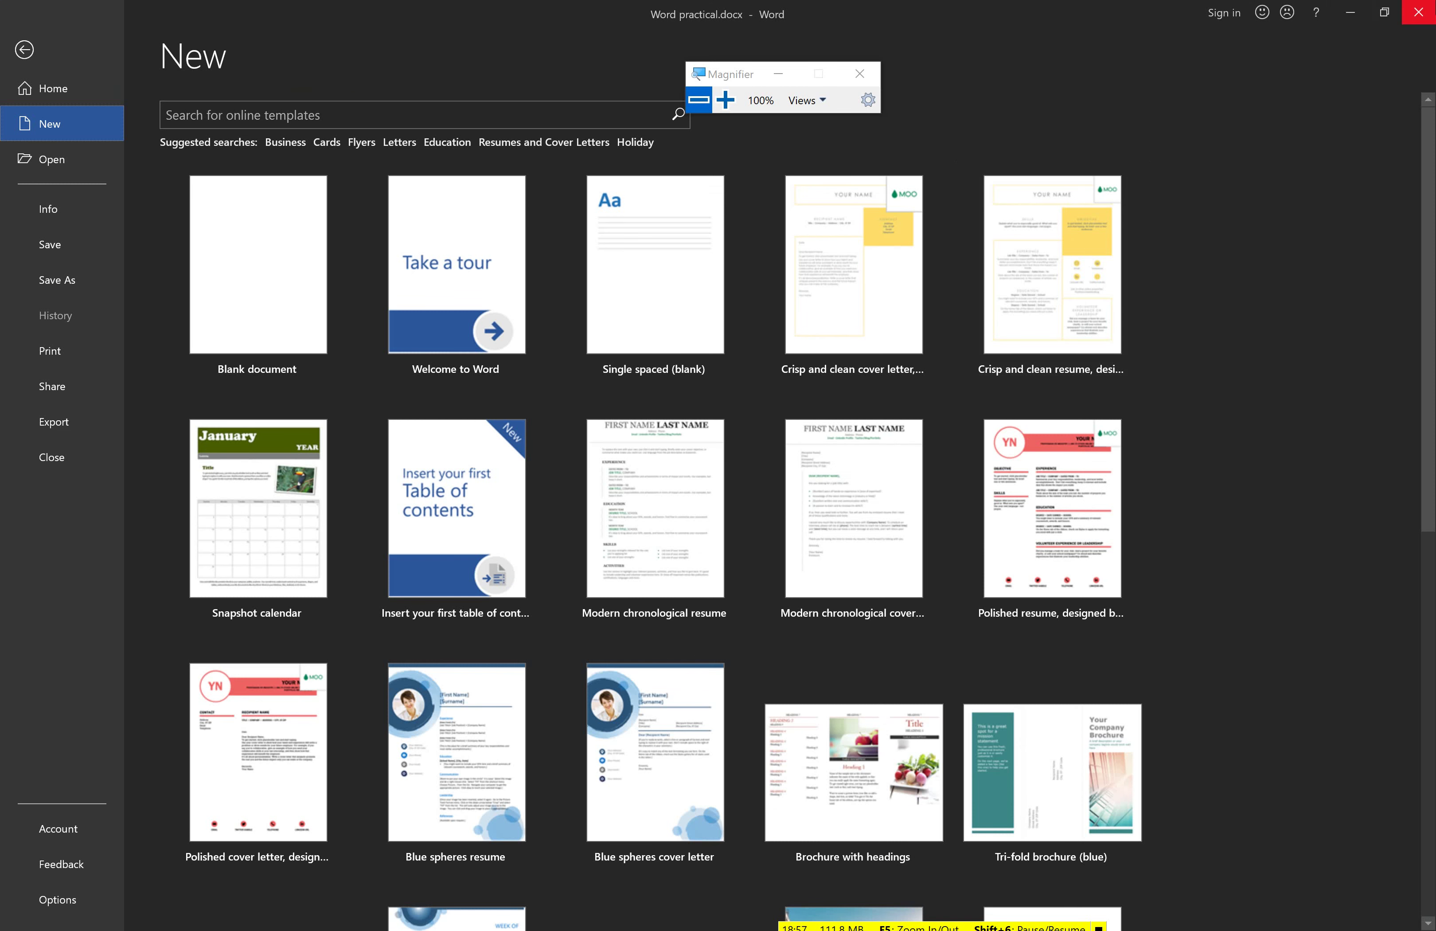
click(893, 482)
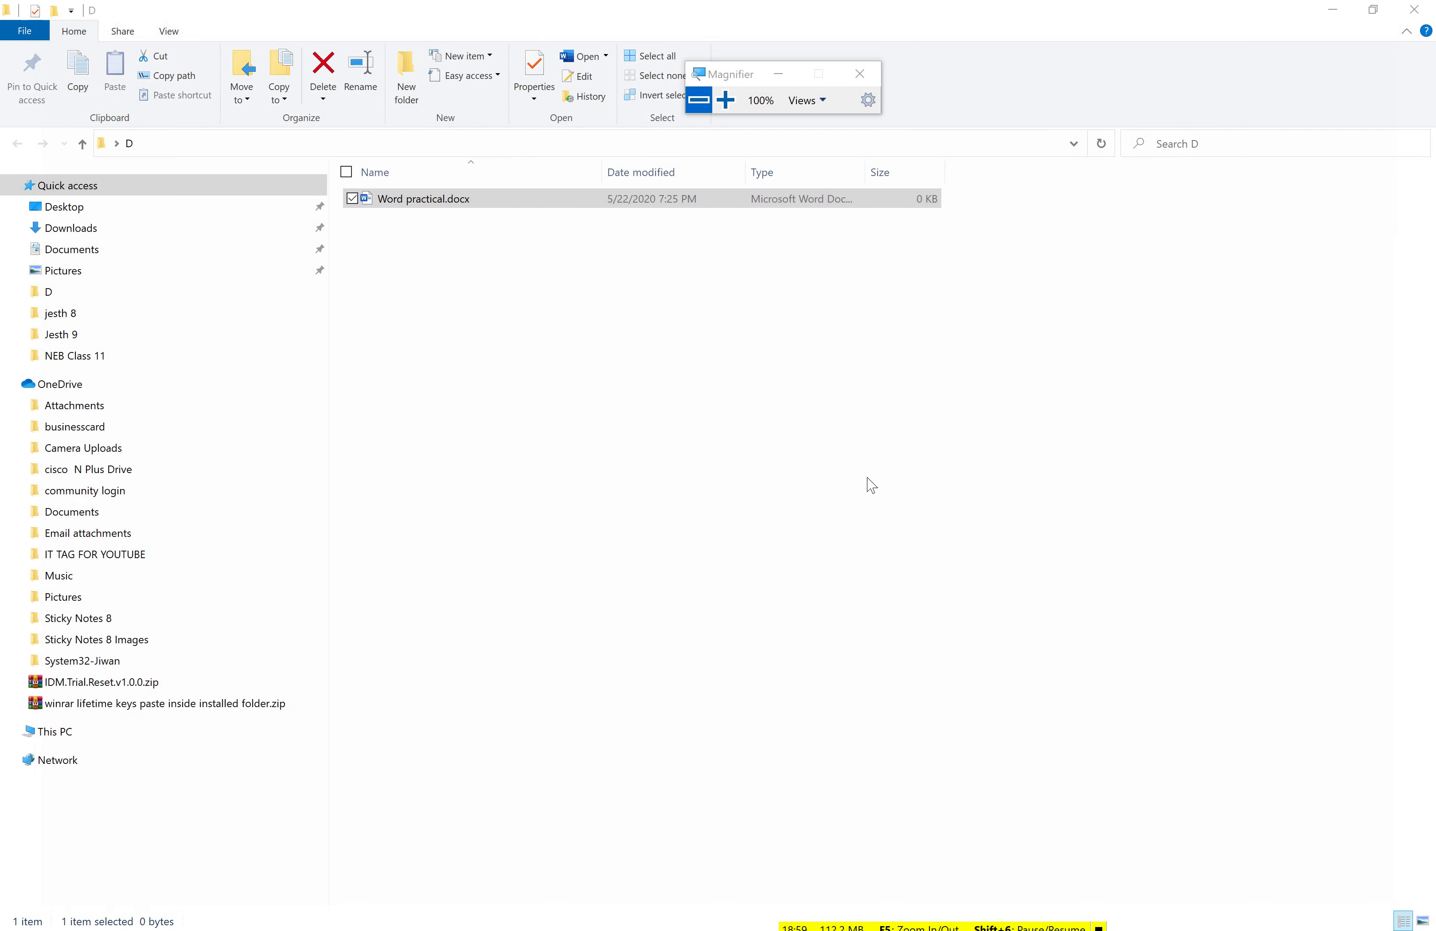
Relaunch Word with 'winword' from Run and open the Browse file dialog
key(super+r)
key(Return)
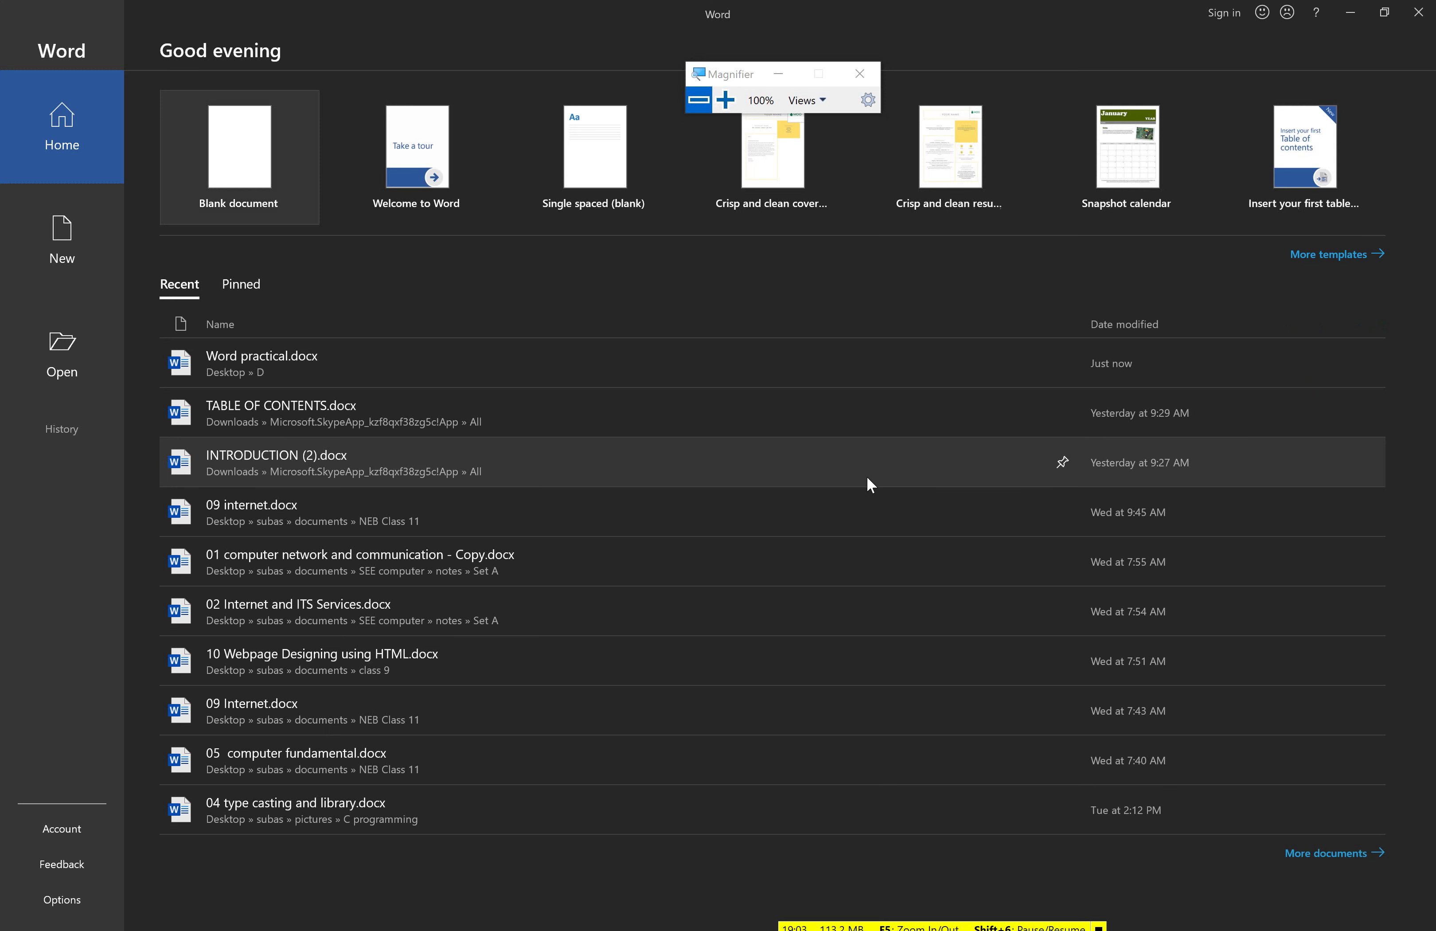
click(725, 100)
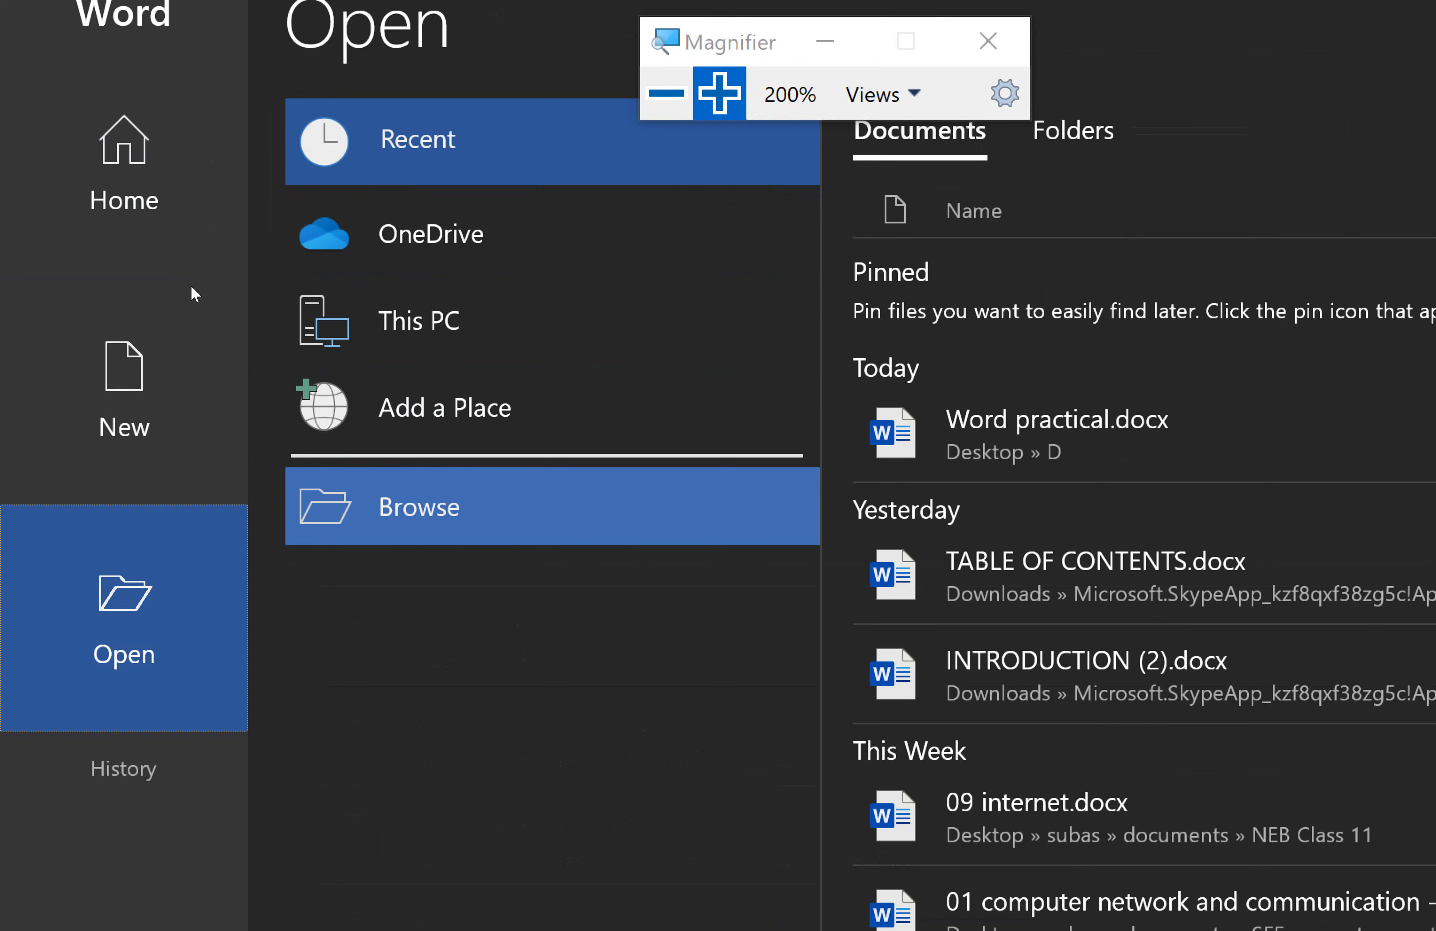
key(Return)
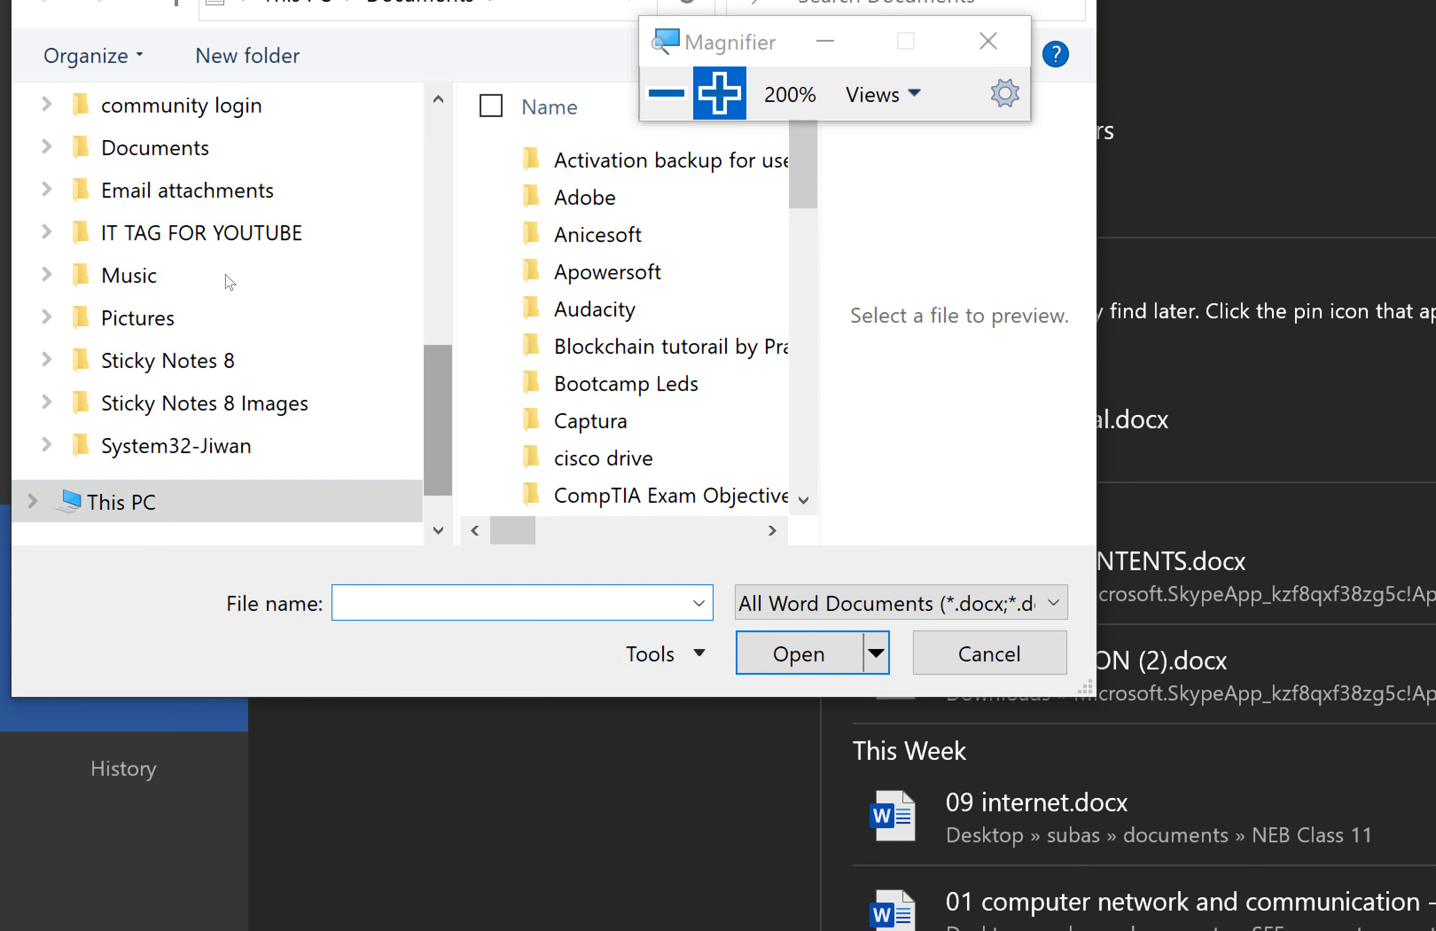
Show the Desktop folders in the Open dialog
scroll(206, 241, up, 5)
scroll(212, 181, up, 3)
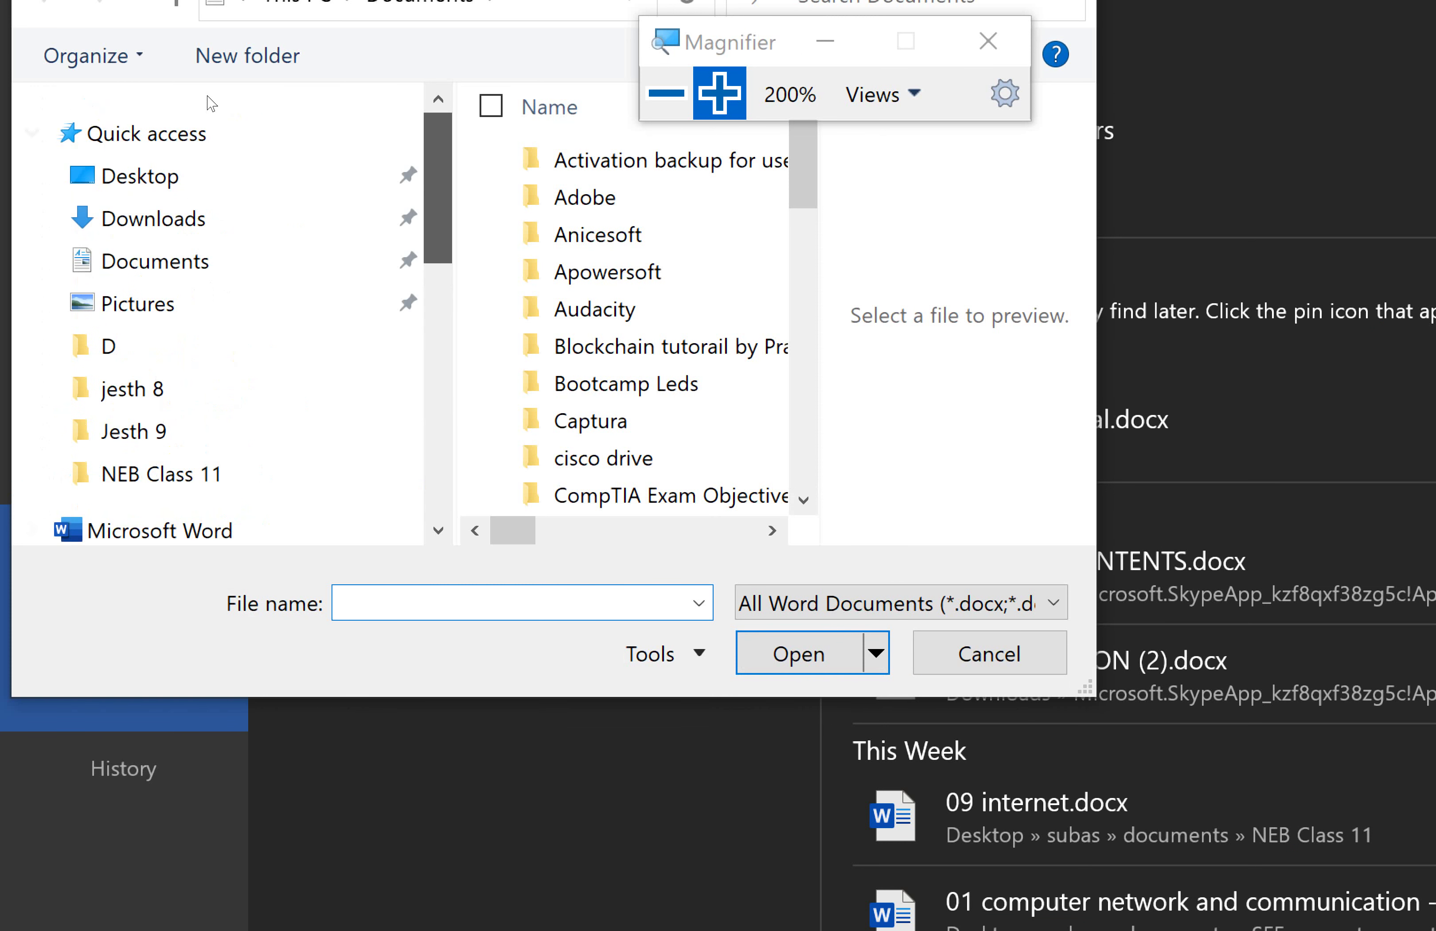
click(91, 175)
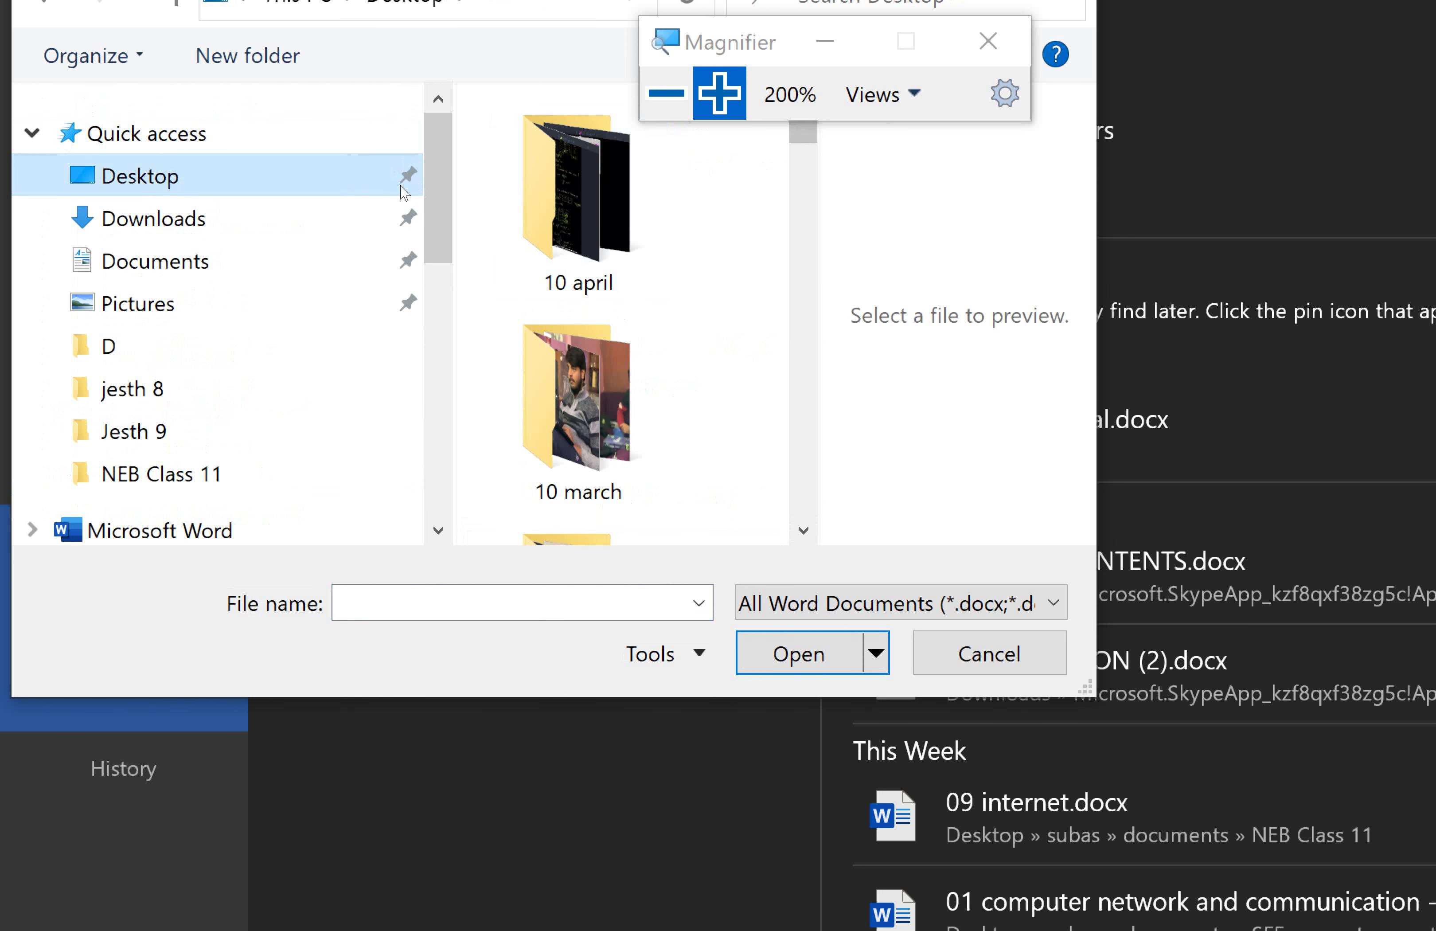
scroll(623, 302, down, 5)
scroll(622, 302, down, 5)
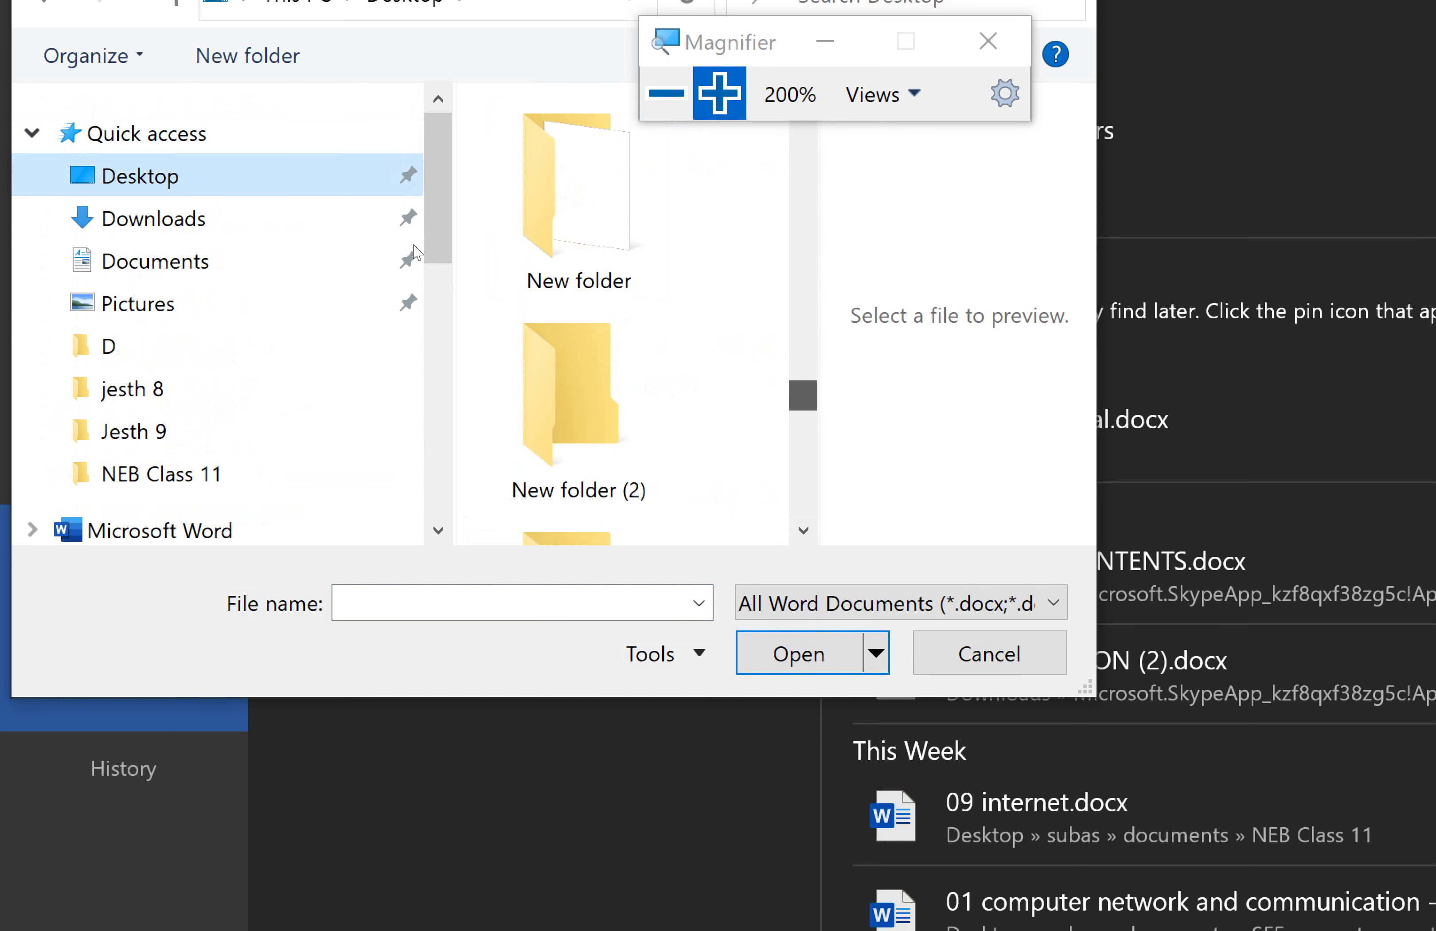
scroll(623, 302, down, 5)
scroll(413, 278, up, 3)
scroll(412, 266, up, 3)
scroll(411, 251, up, 3)
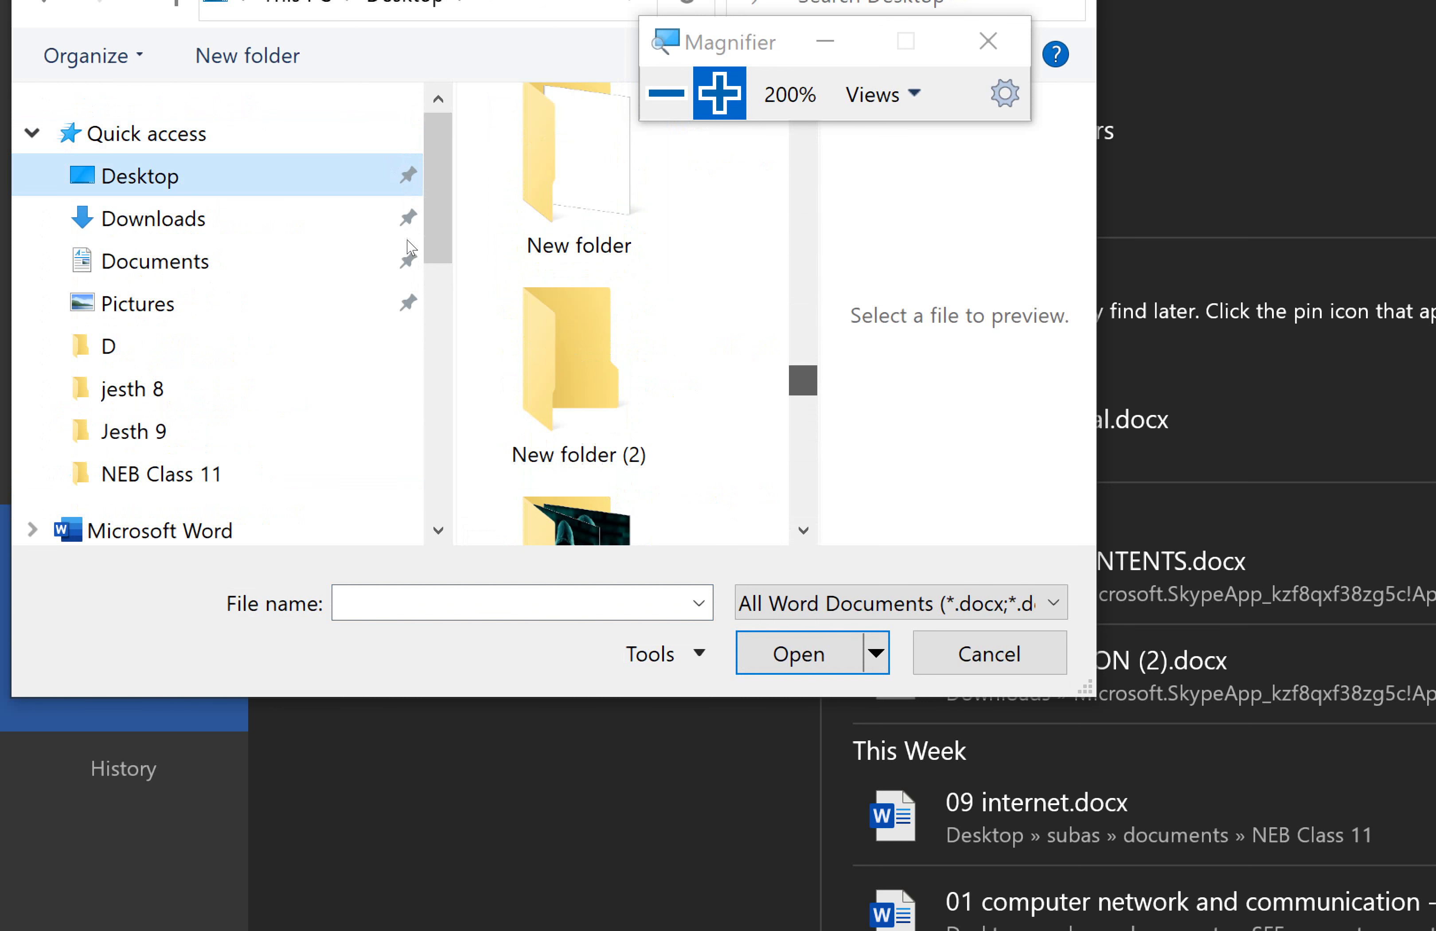
scroll(411, 247, up, 3)
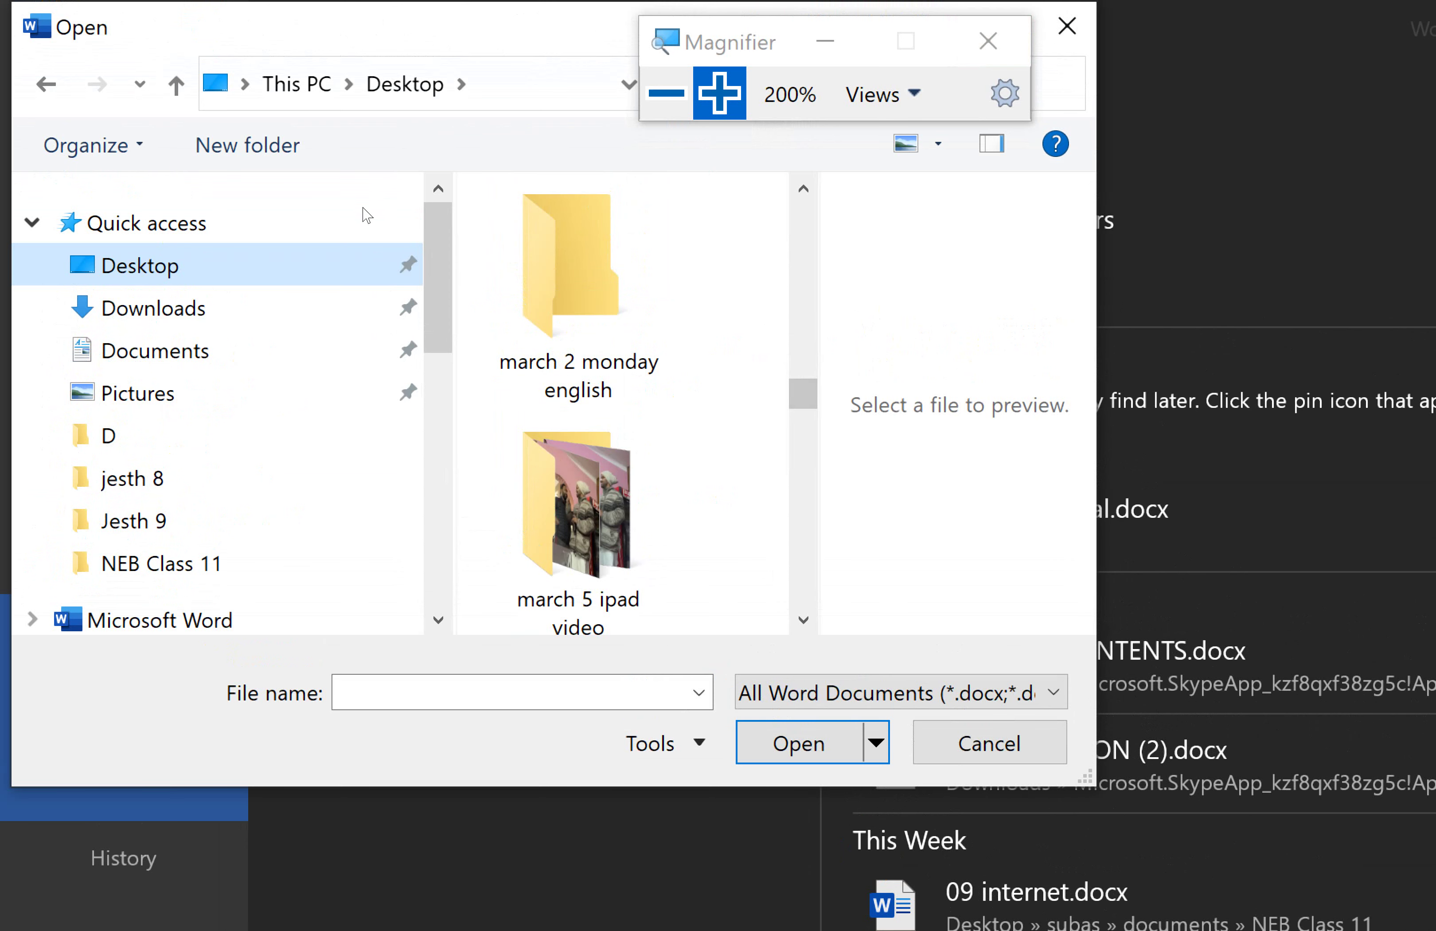
Open folder D on the Desktop and select Word practical.docx
key(super+minus)
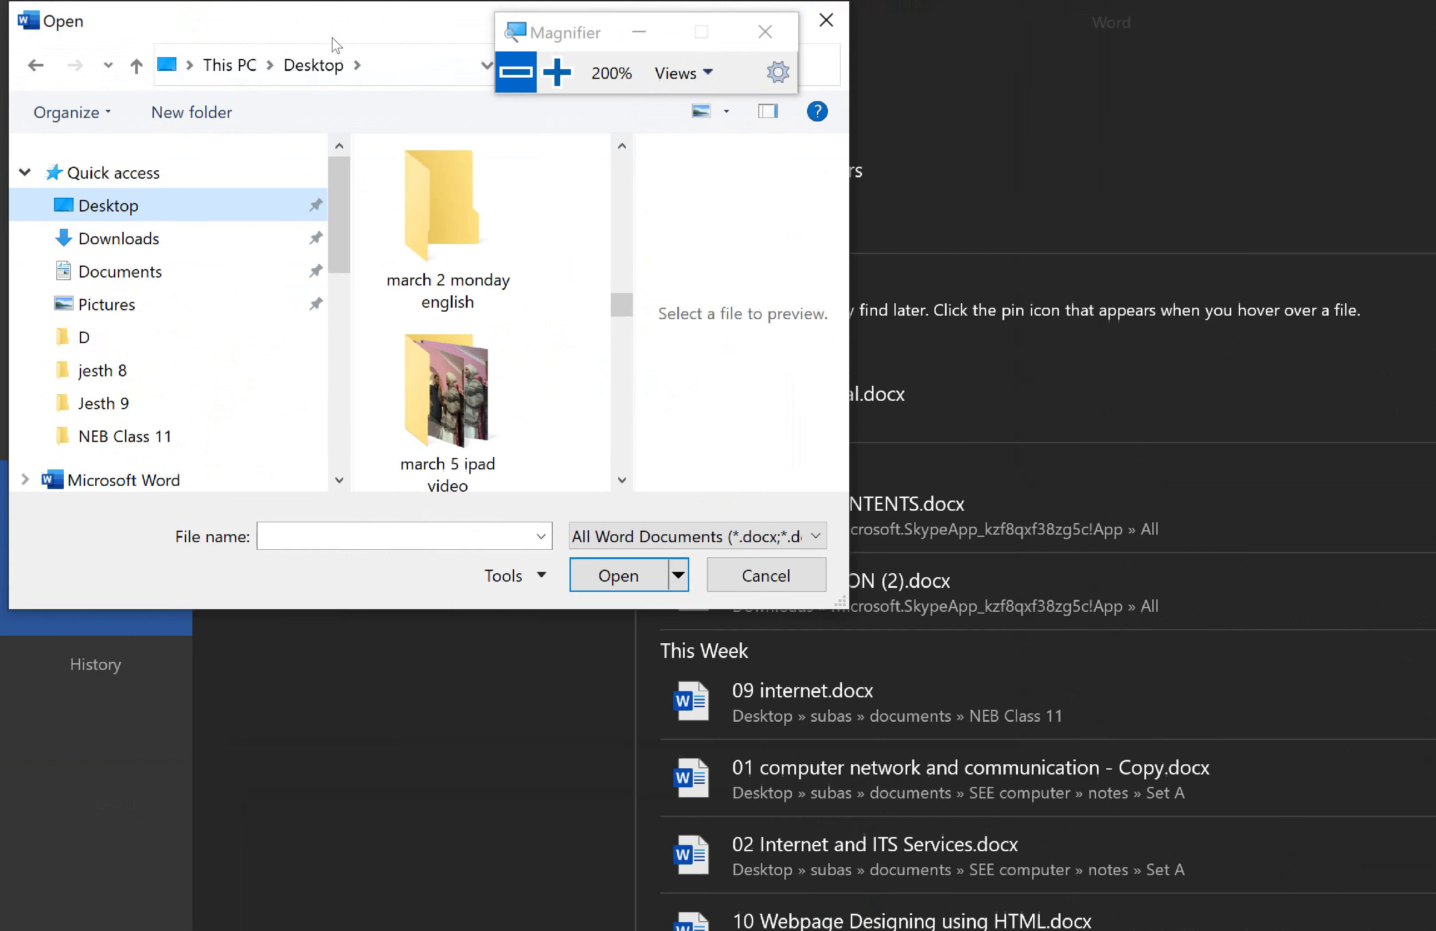
click(313, 925)
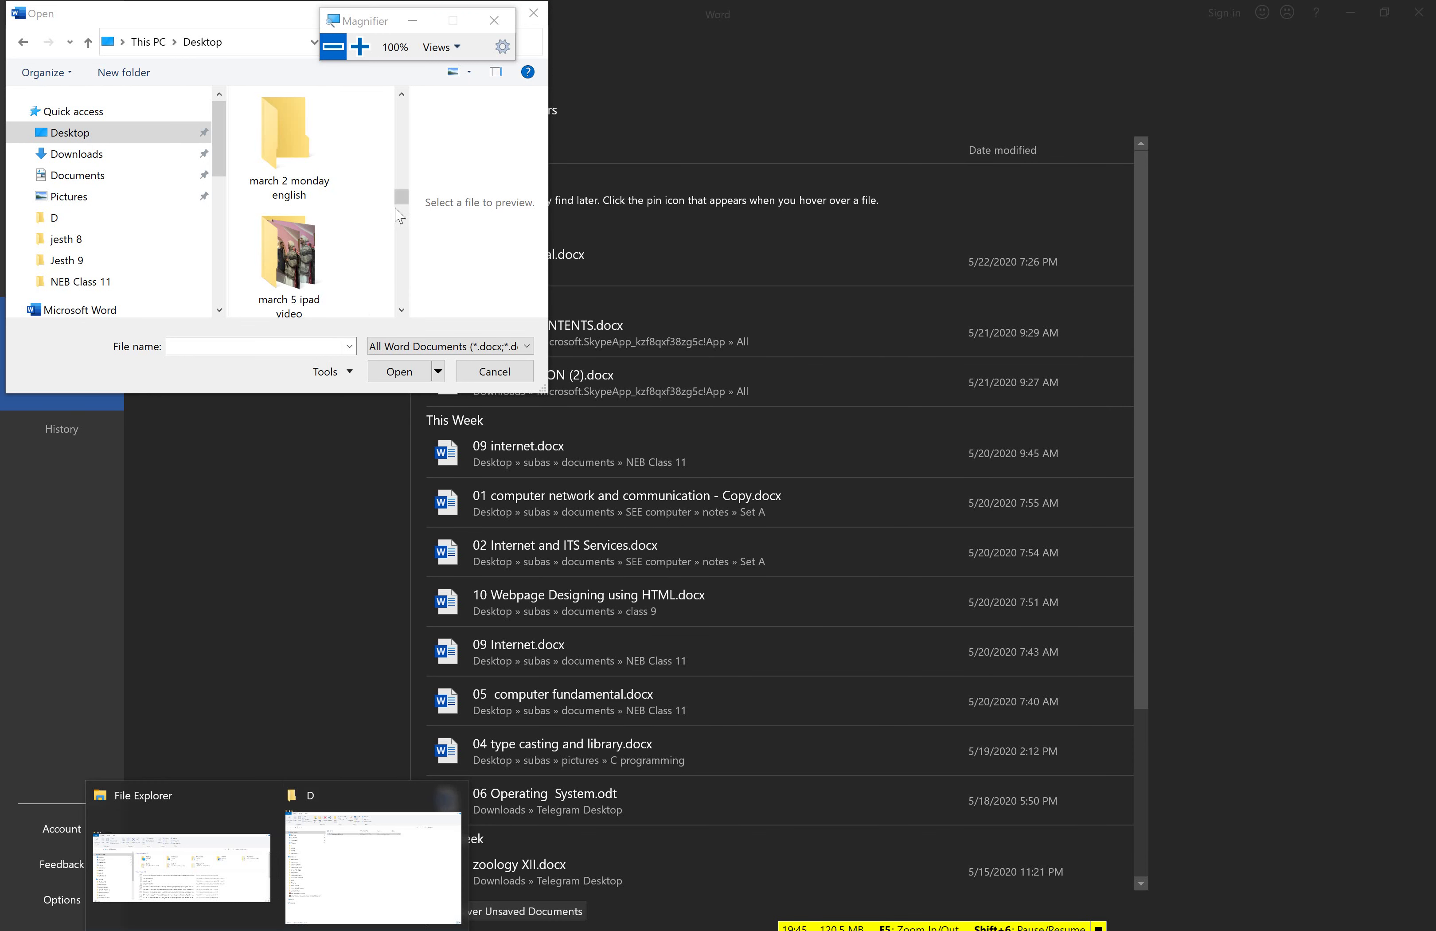
click(397, 208)
drag(400, 201, 402, 151)
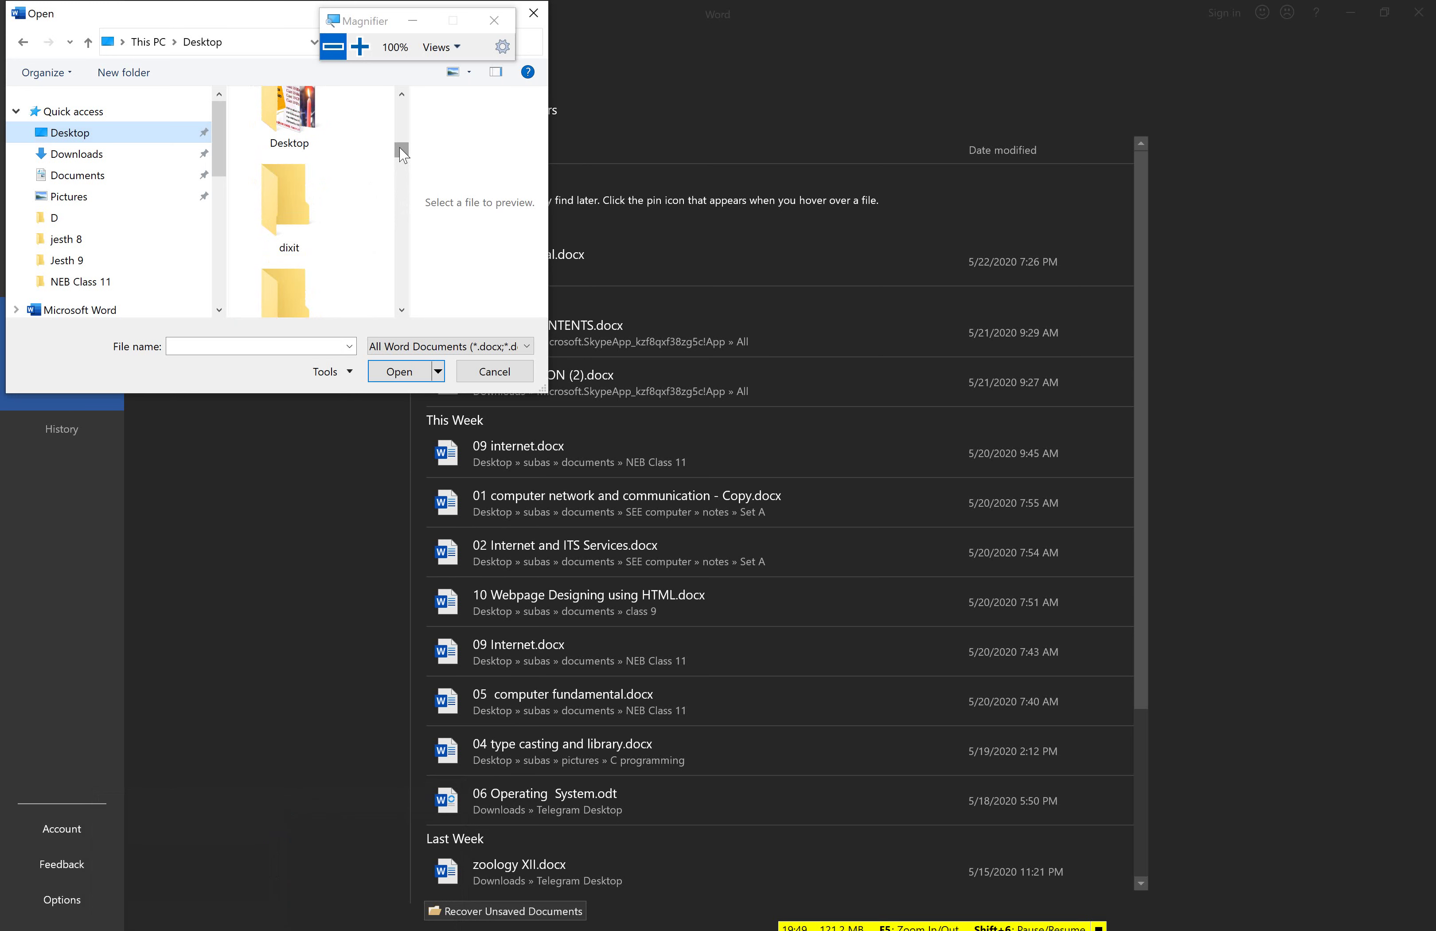
click(366, 51)
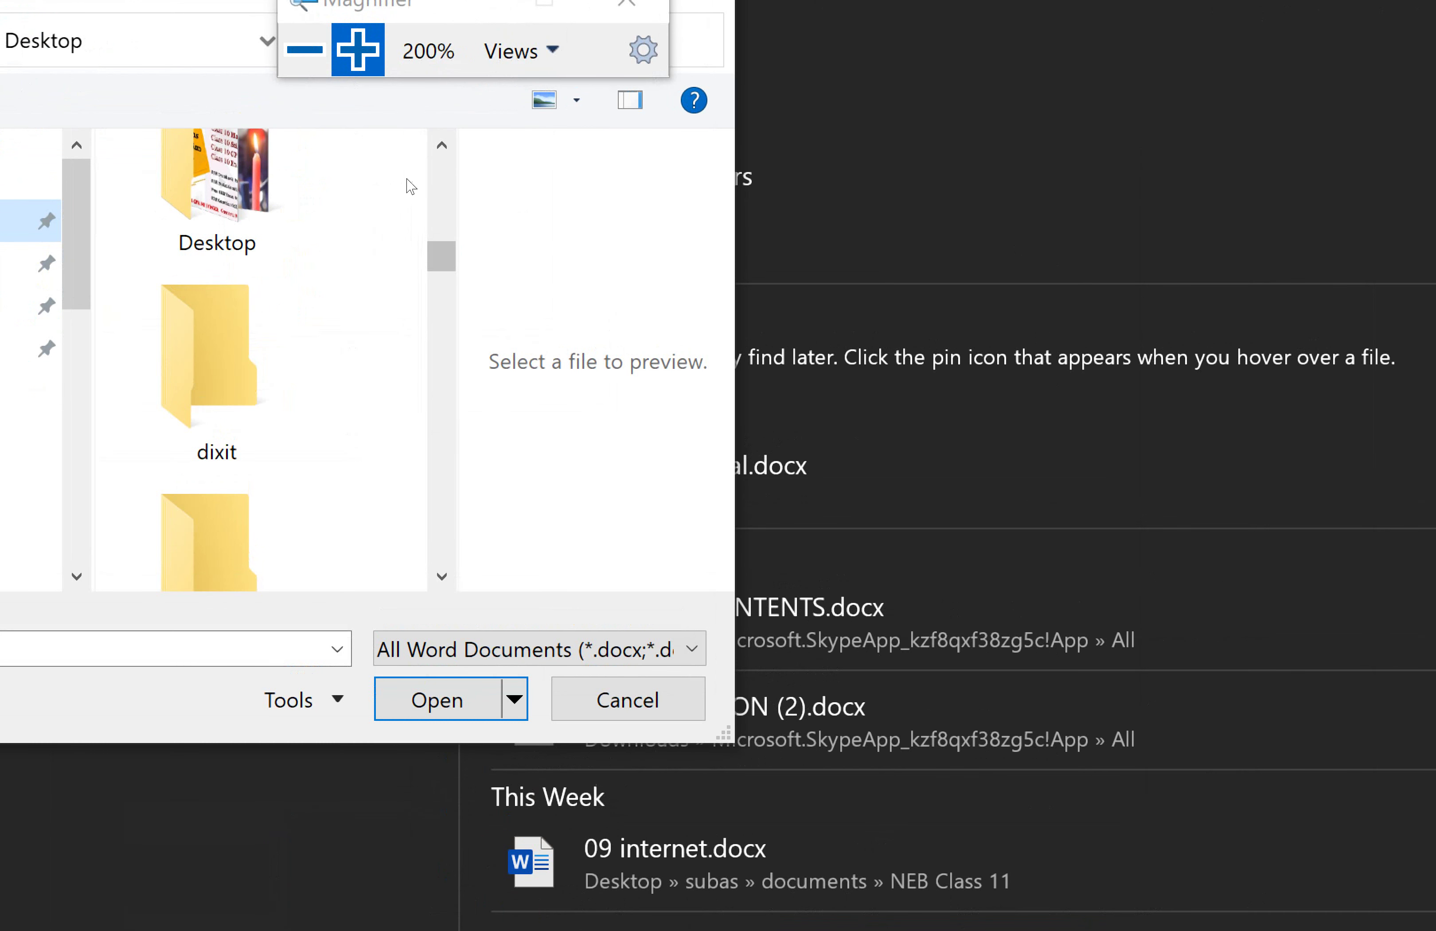
scroll(406, 149, up, 2)
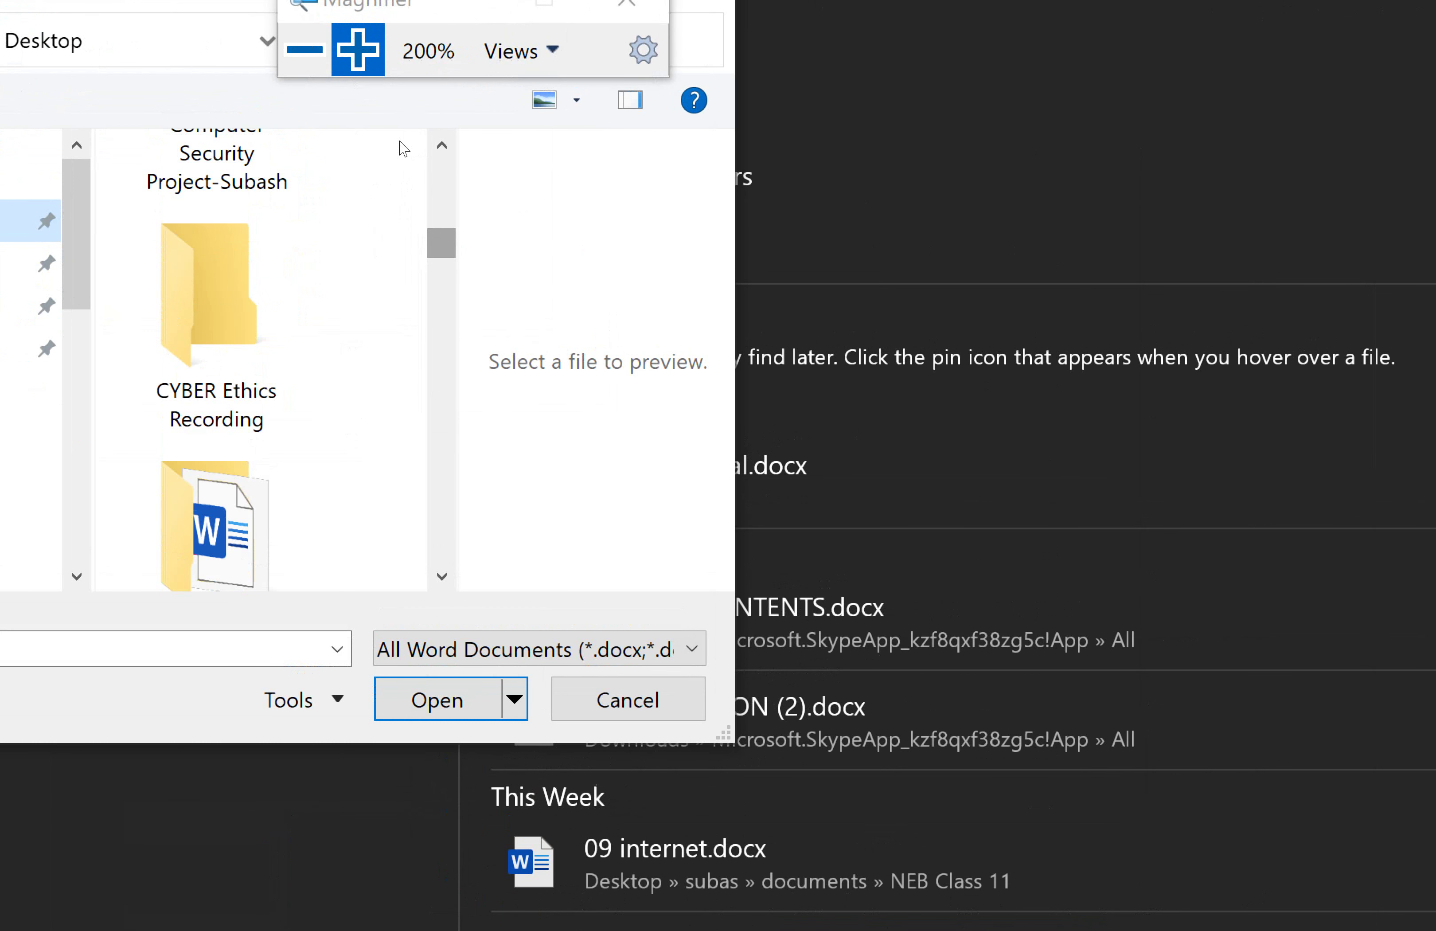
scroll(402, 150, down, 3)
scroll(401, 151, up, 2)
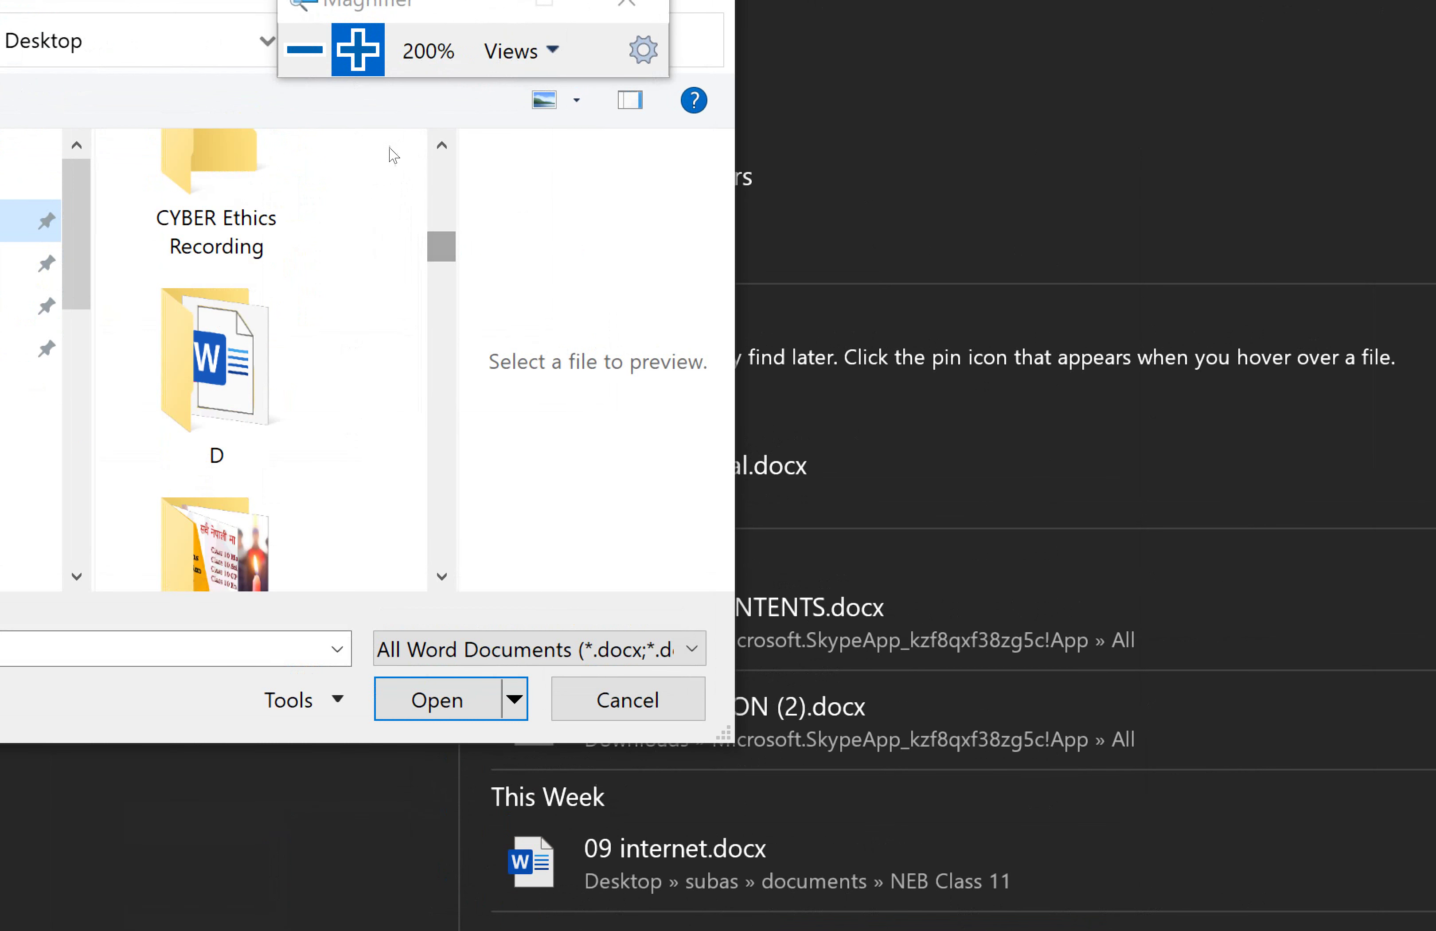
click(289, 214)
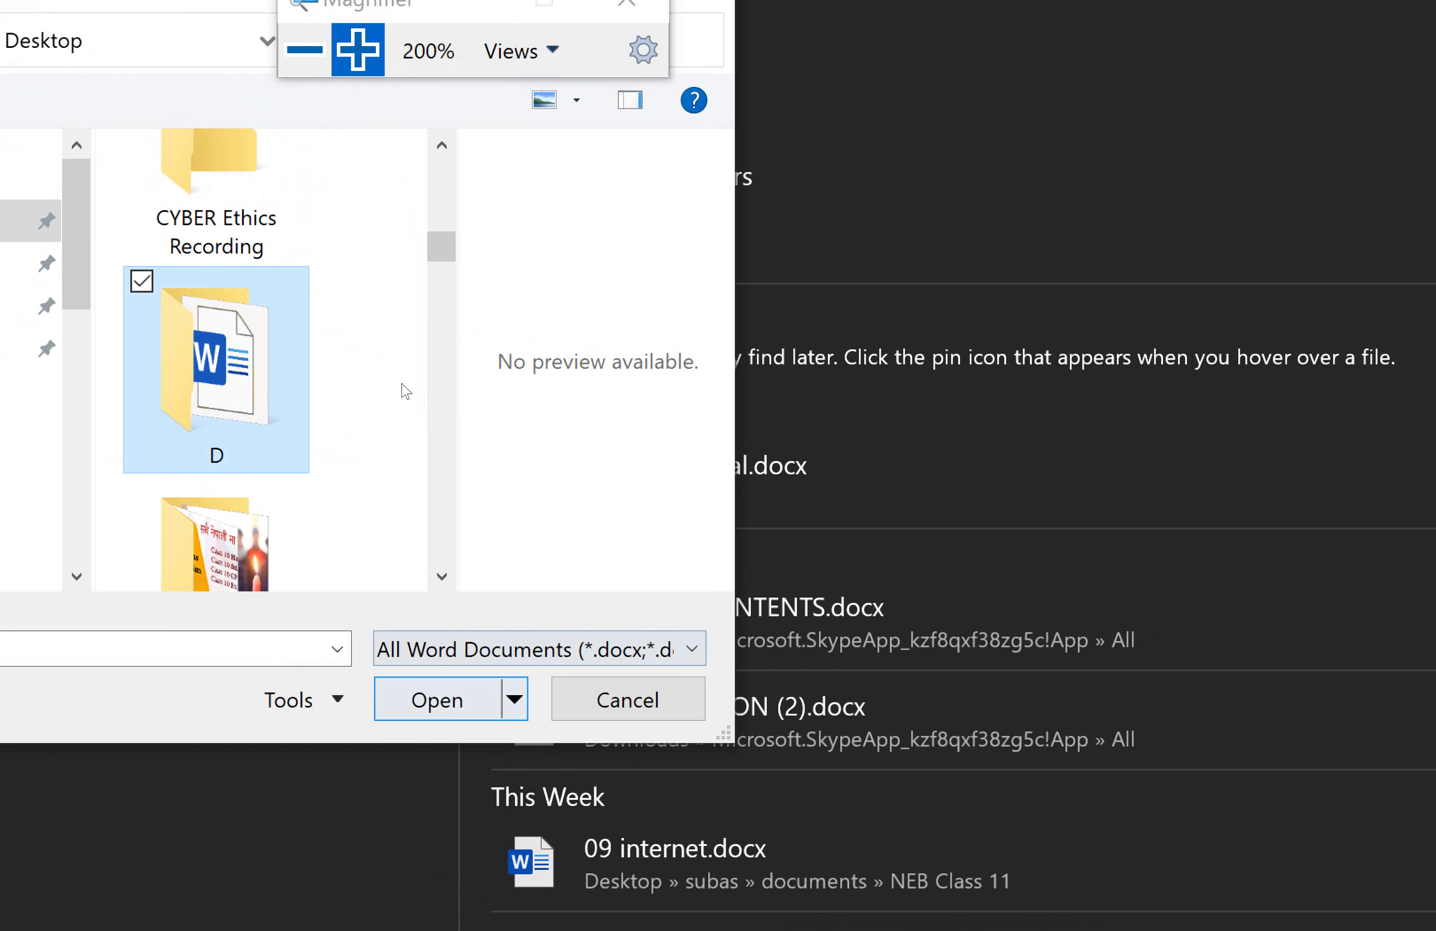
key(Return)
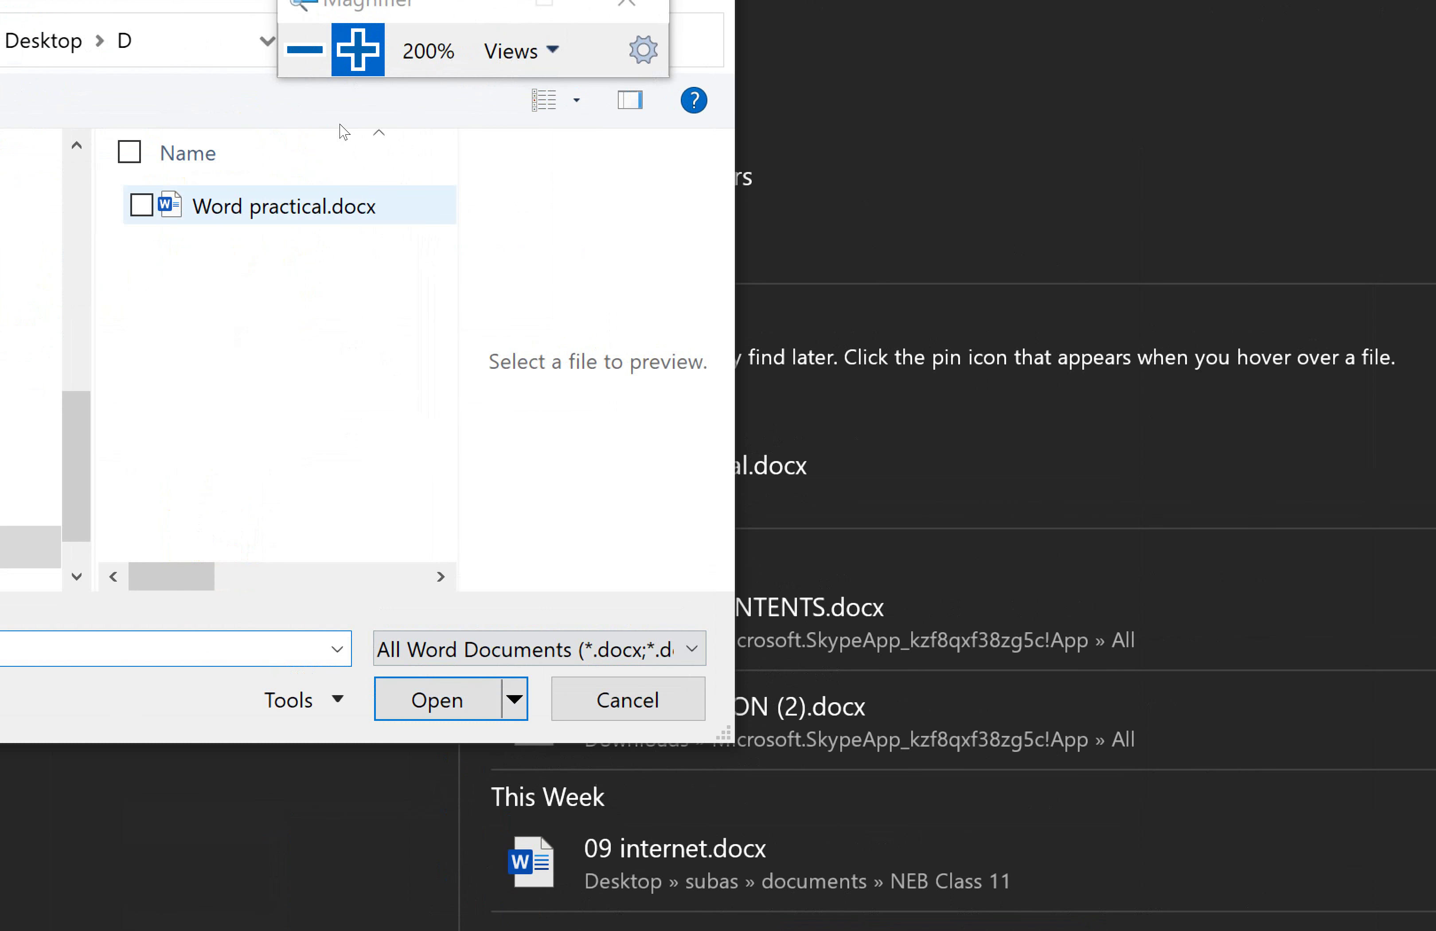
click(284, 206)
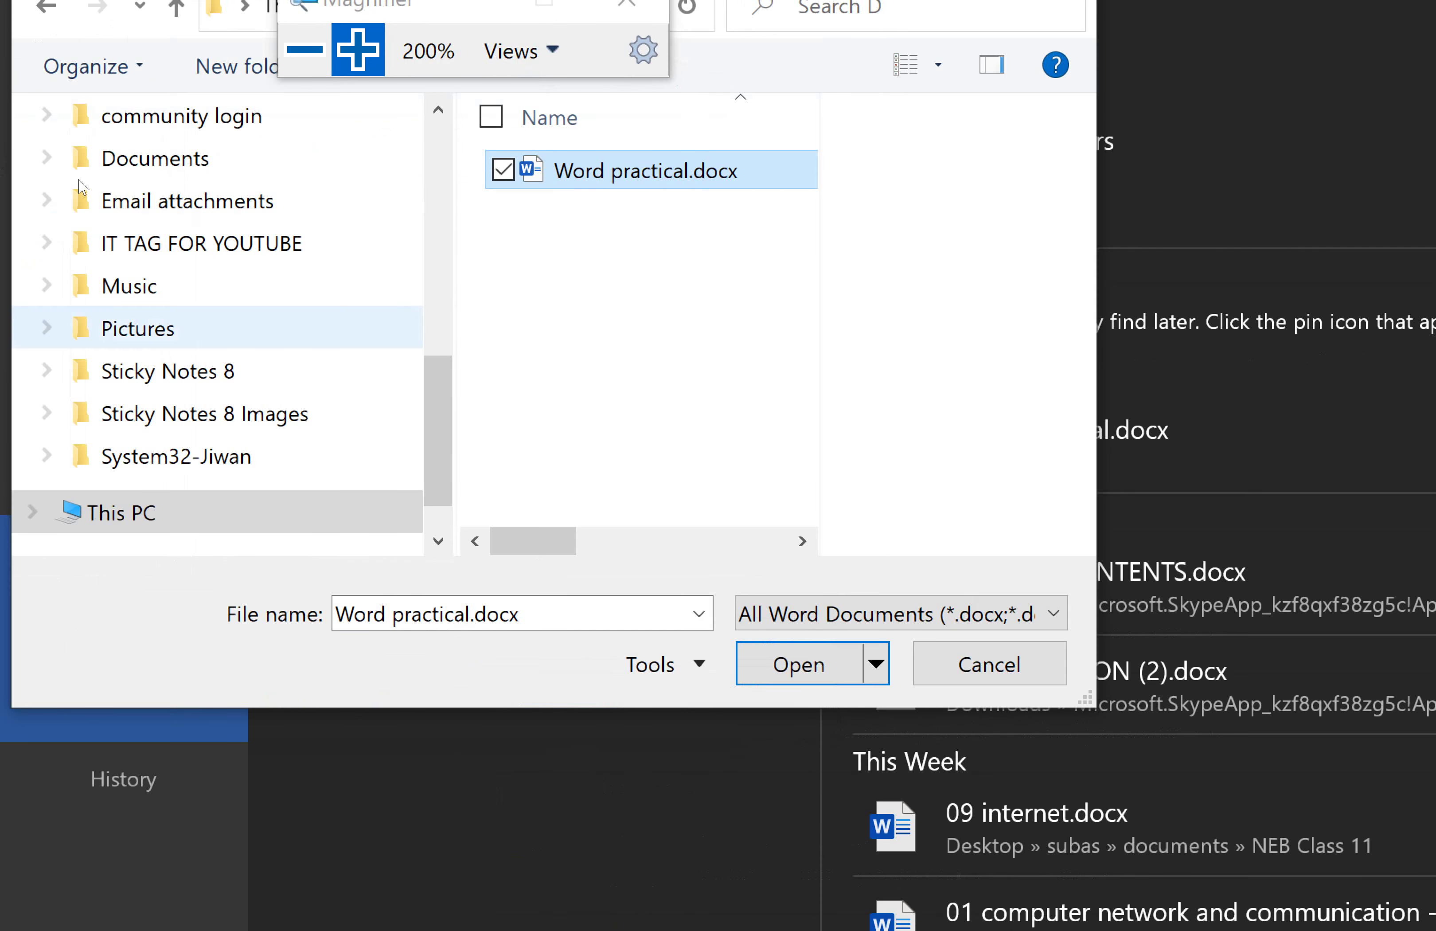
Open Word practical.docx, view its File backstage, then return to the empty page
key(Return)
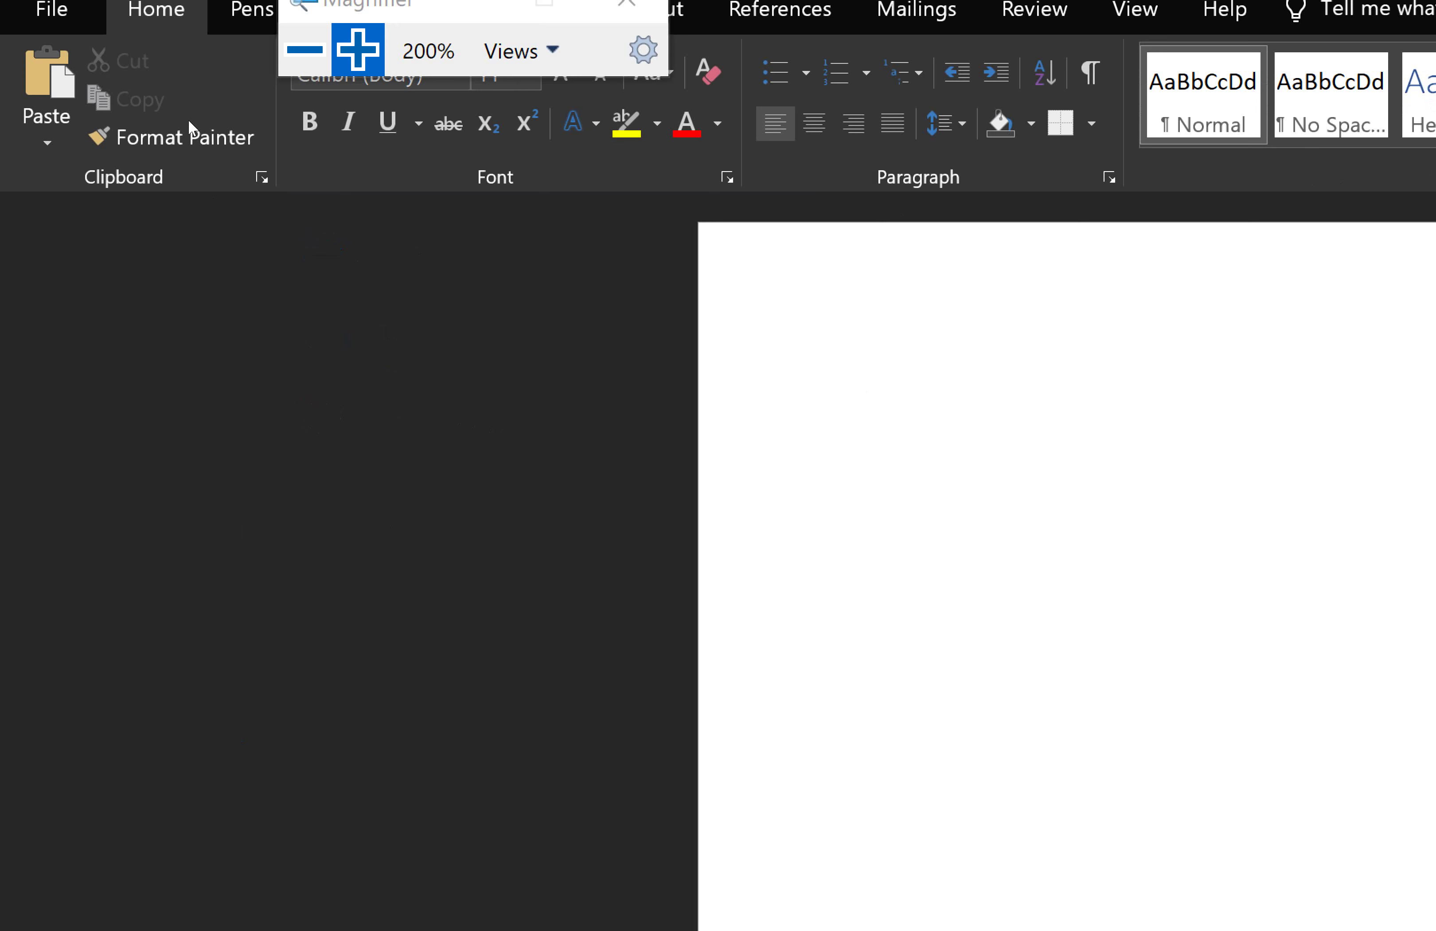
click(17, 48)
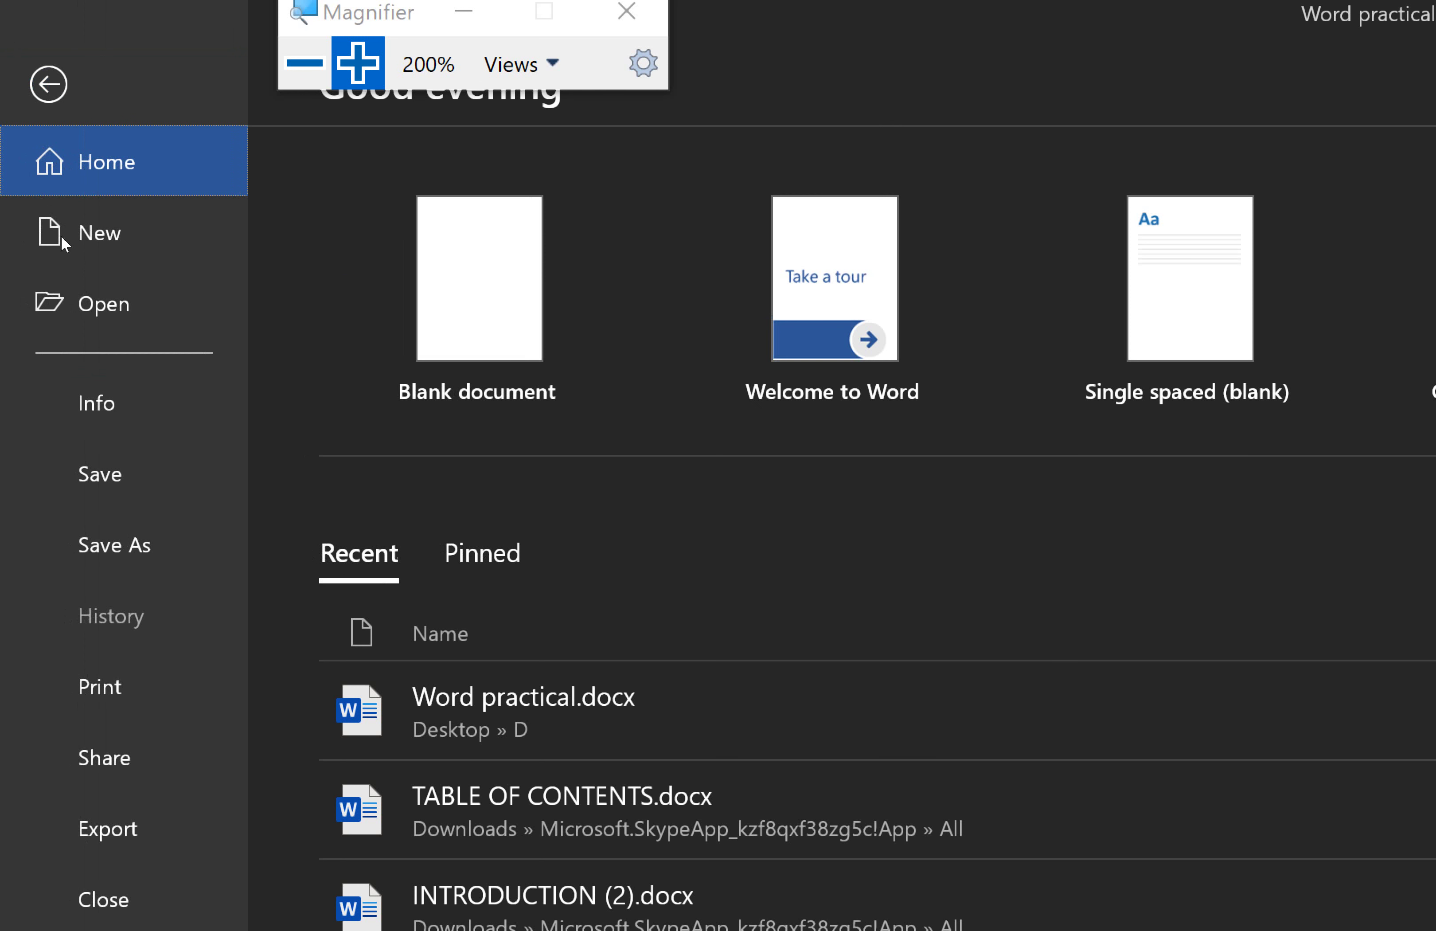
key(Escape)
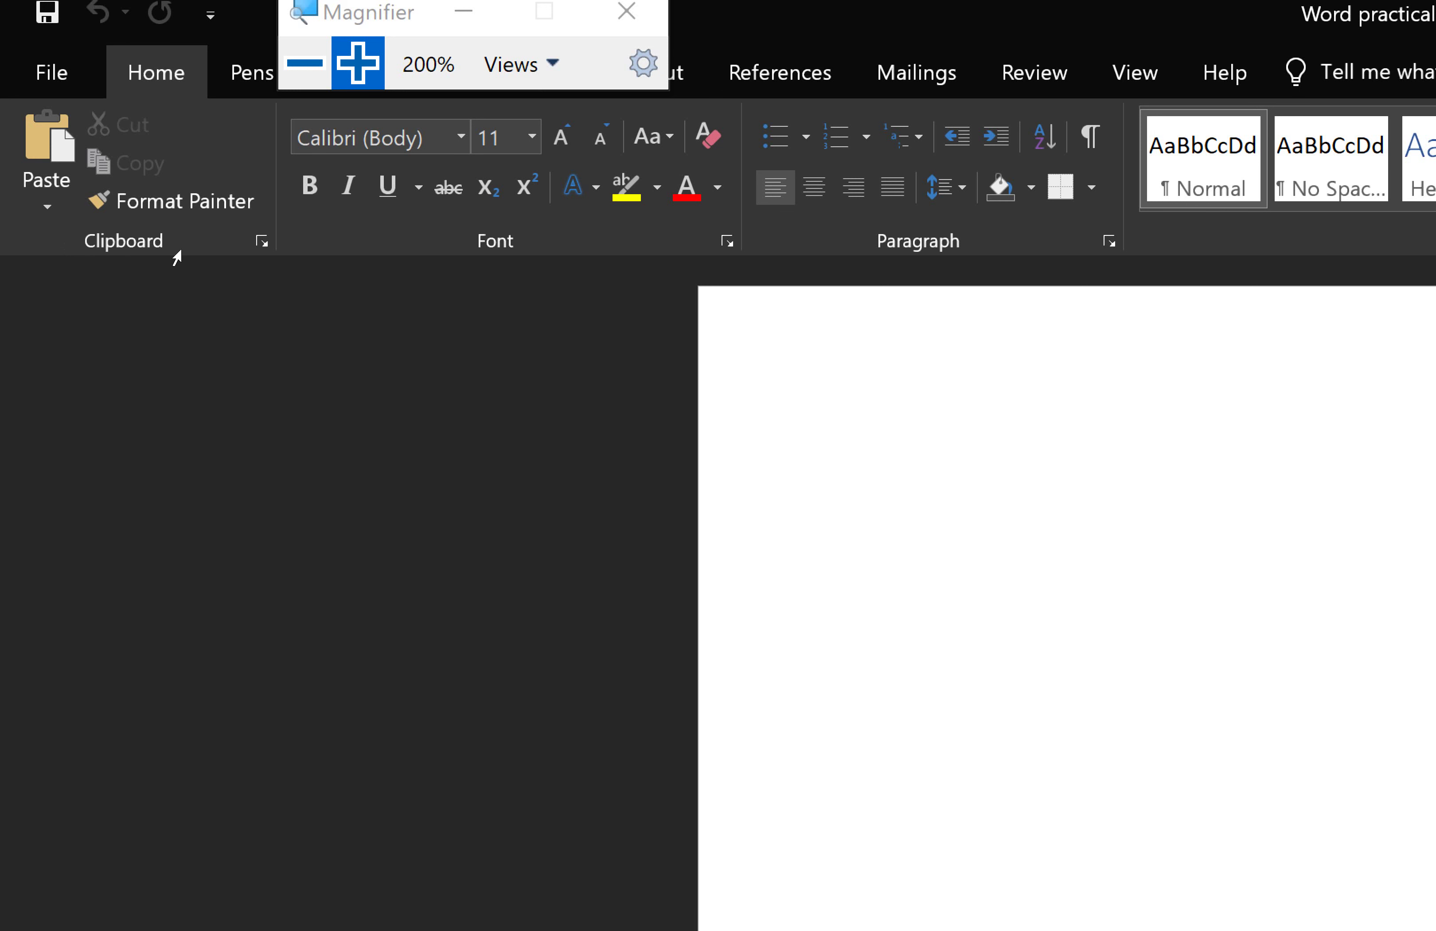
Type a line of random sample text, then select and deselect that line
text(KSADBCH slAS lk,JSB ADV)
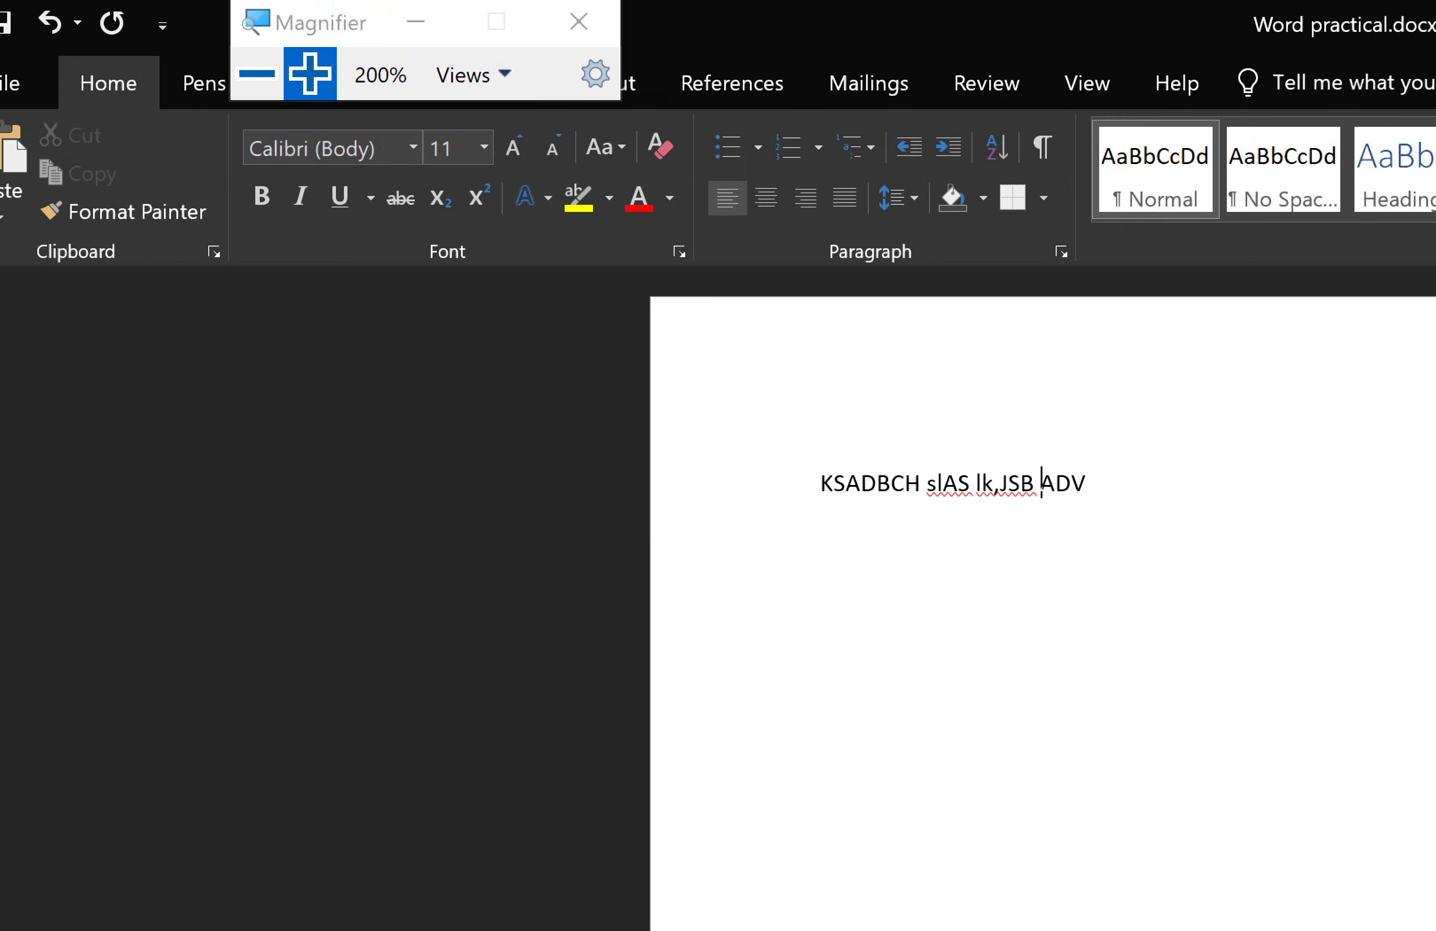
text(C   kSJDVBklWES)
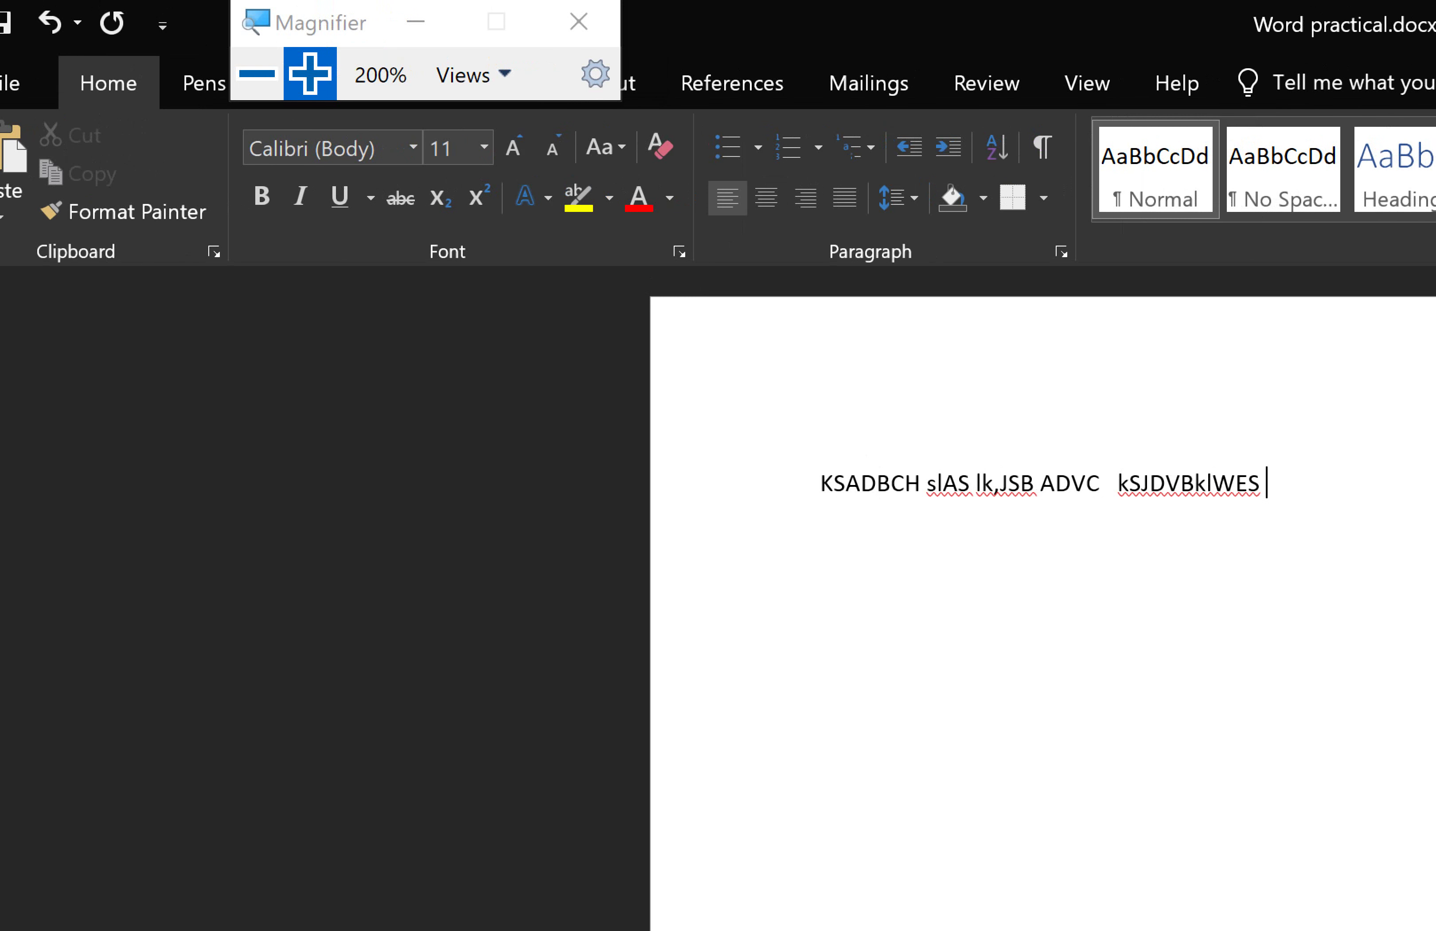
click(21, 57)
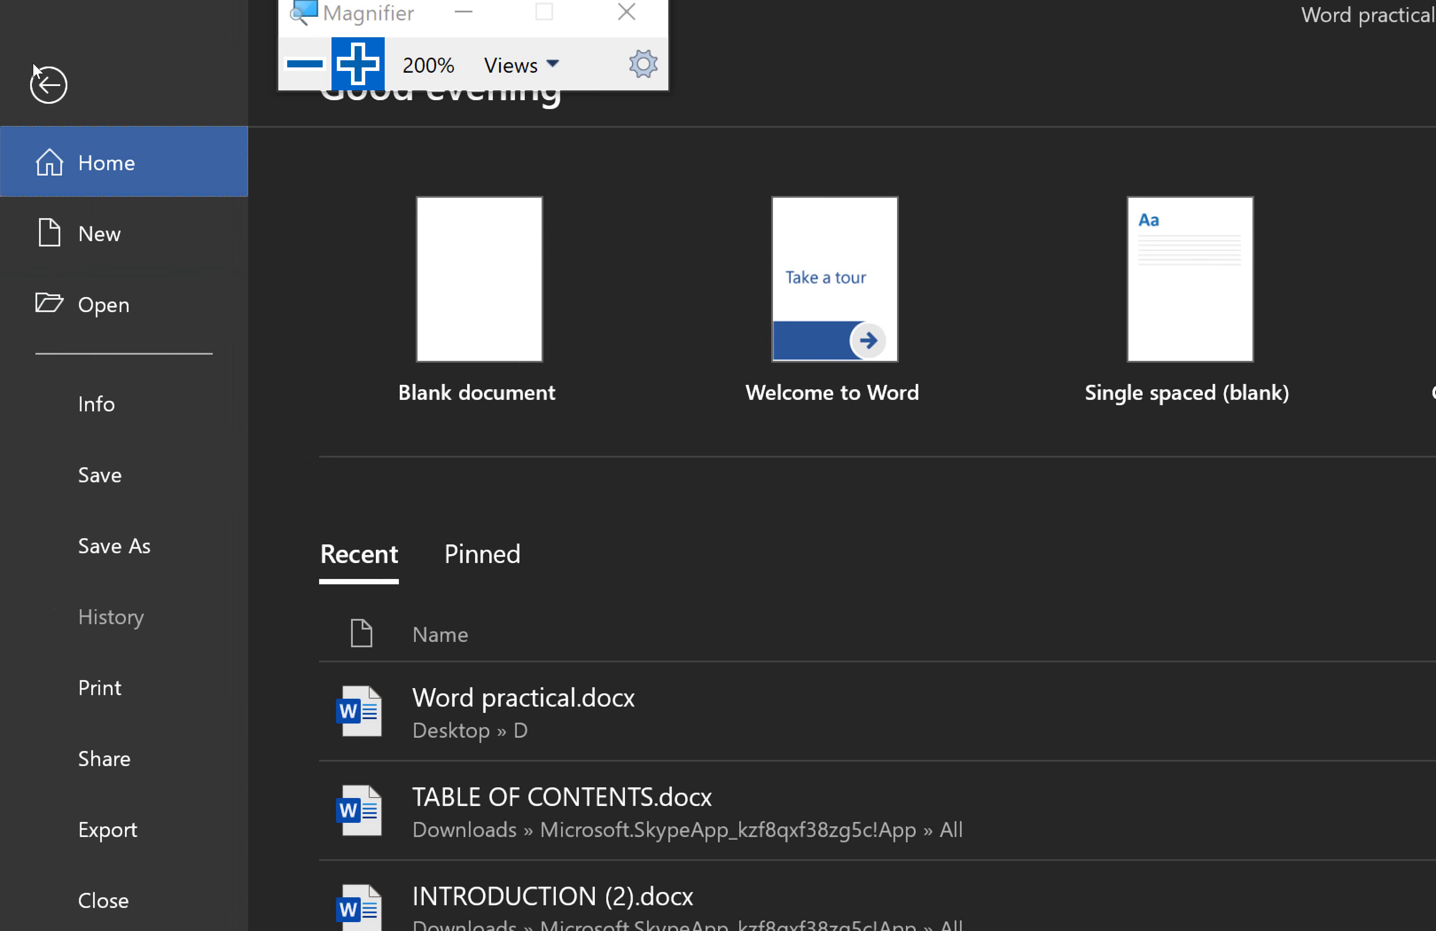
click(31, 57)
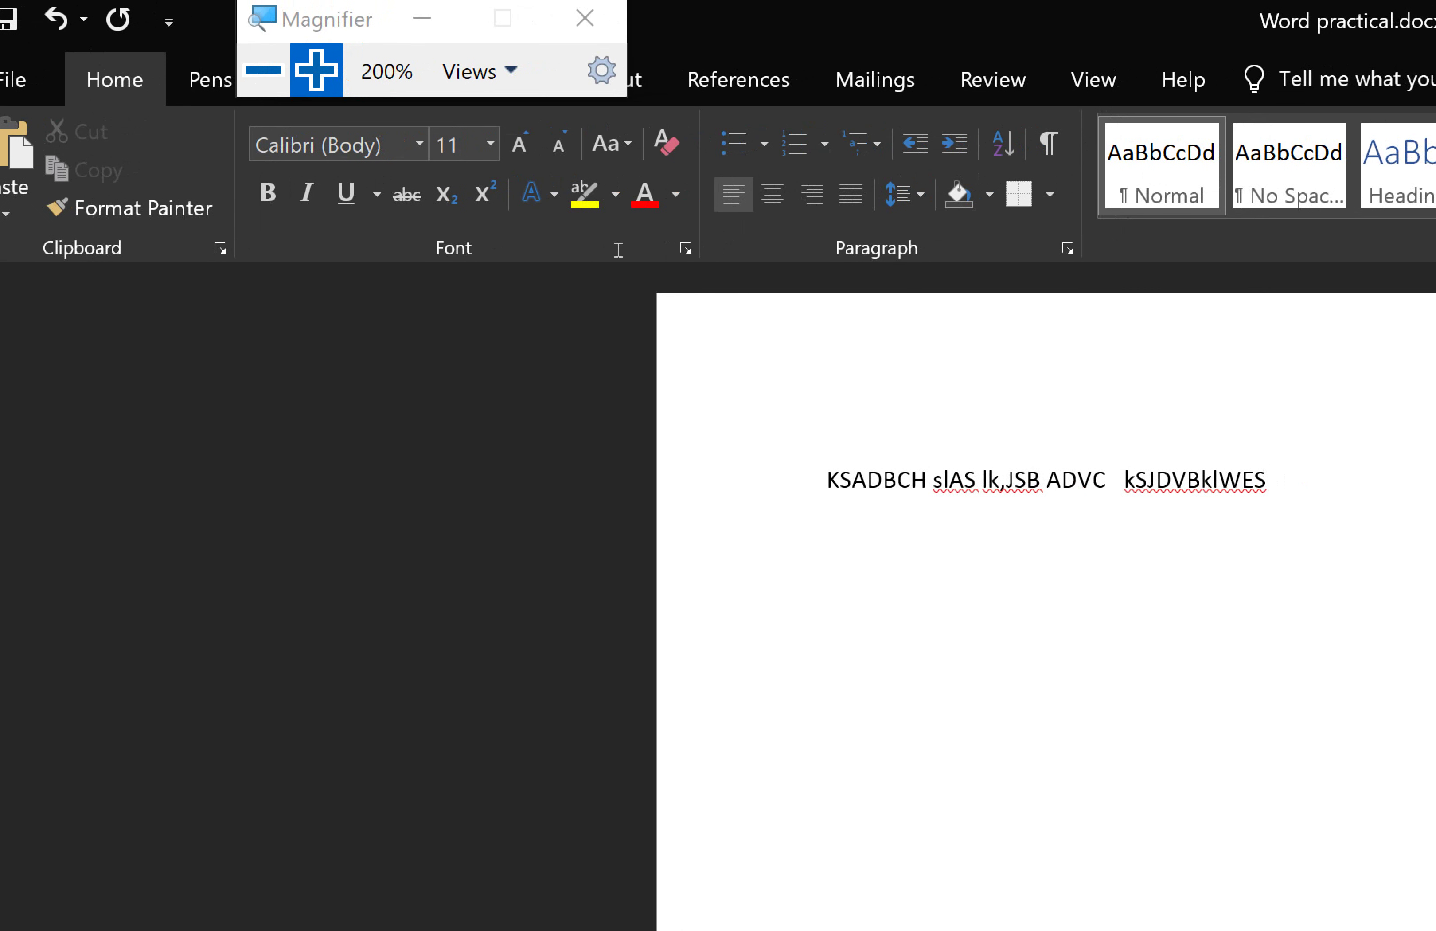
drag(670, 248, 416, 251)
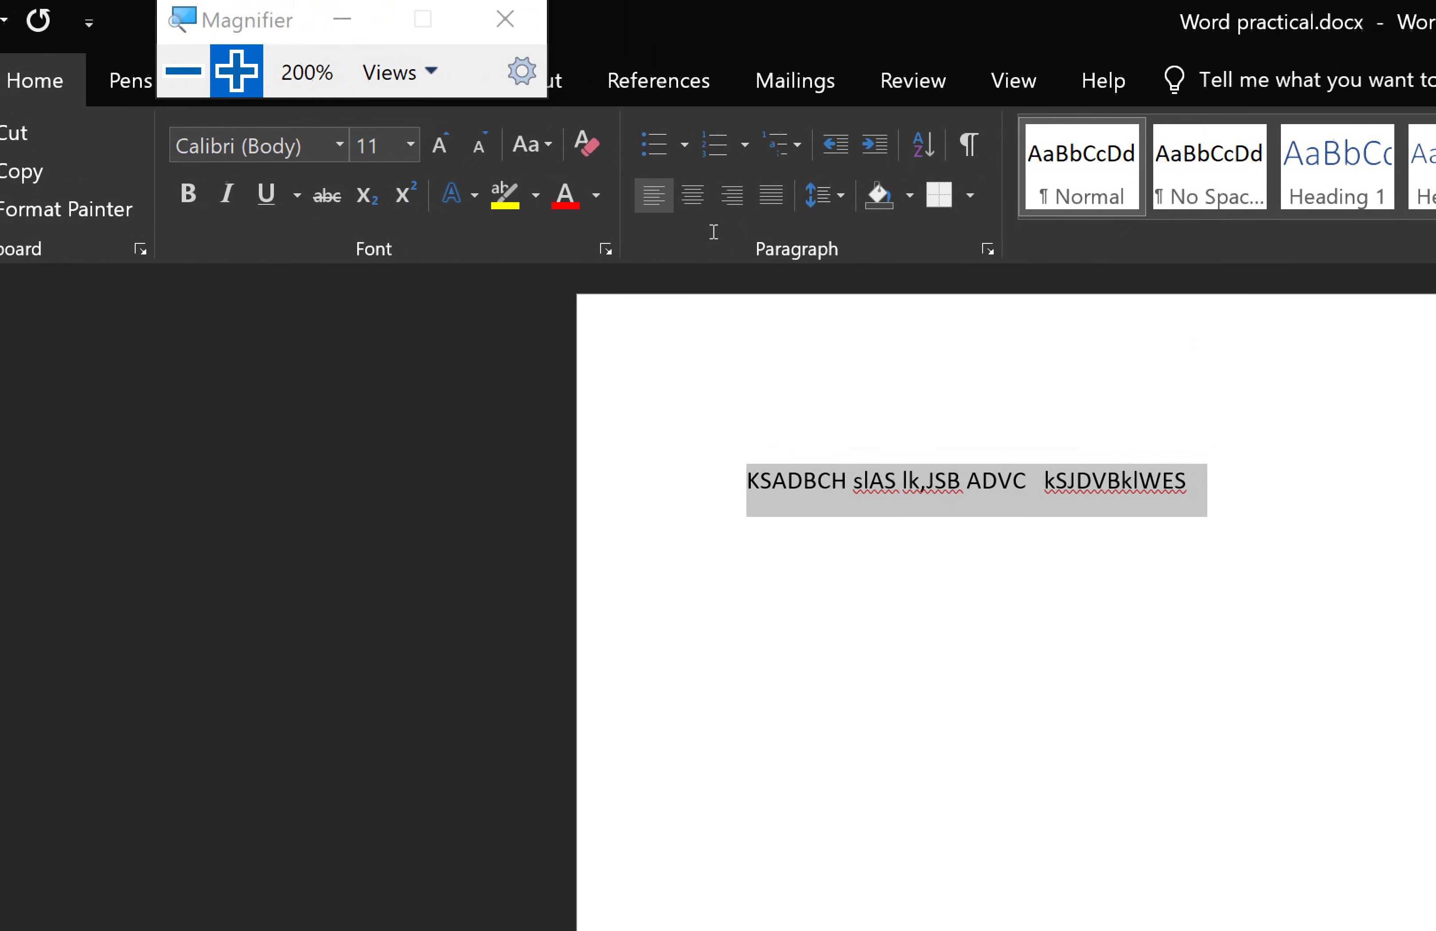
click(1185, 477)
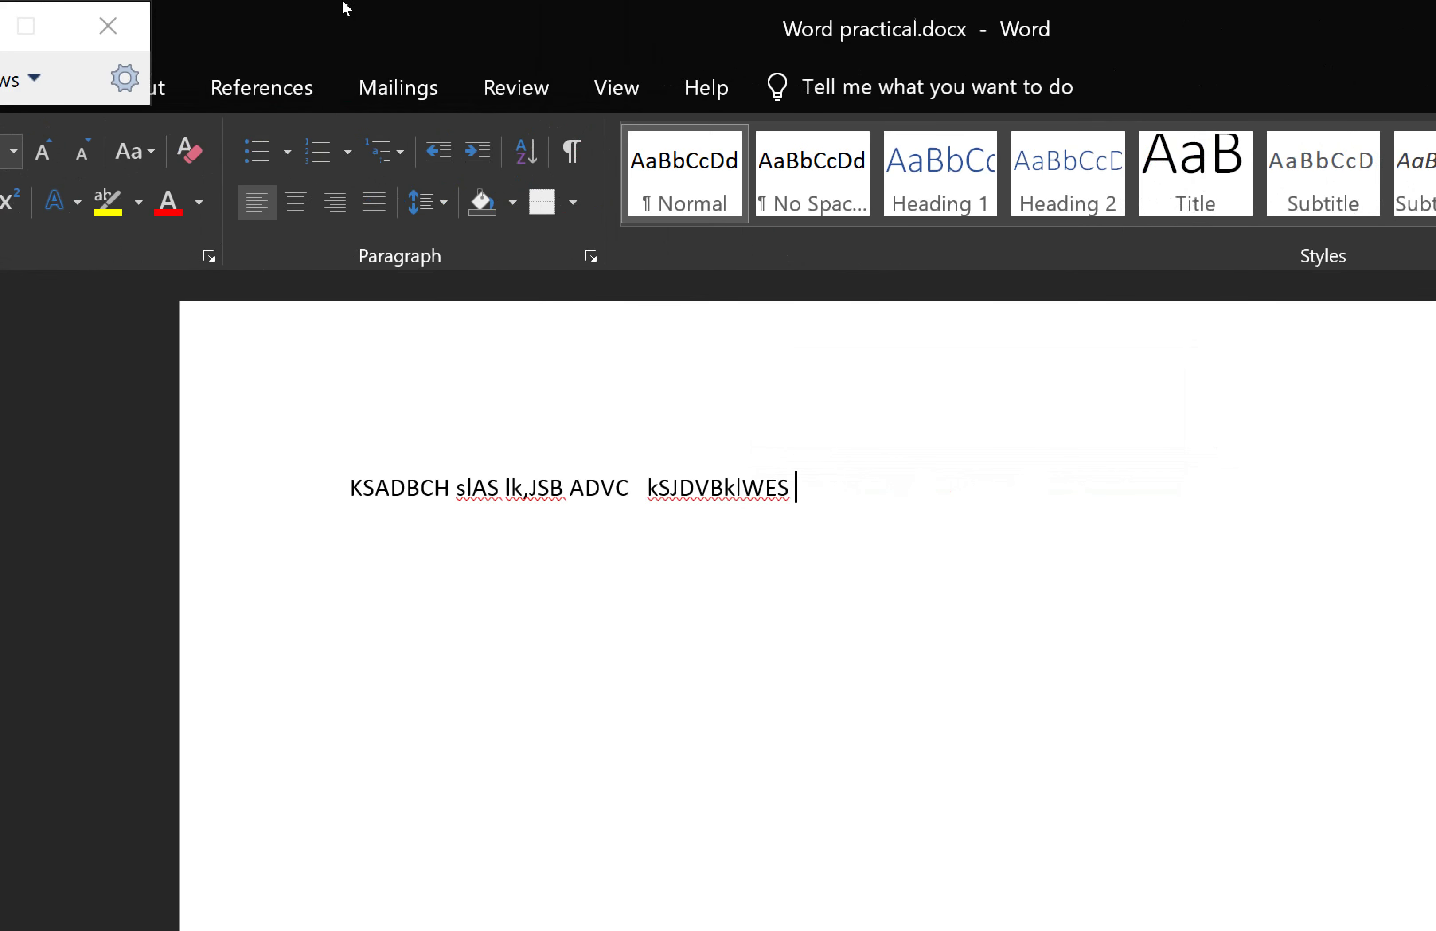
key(super+minus)
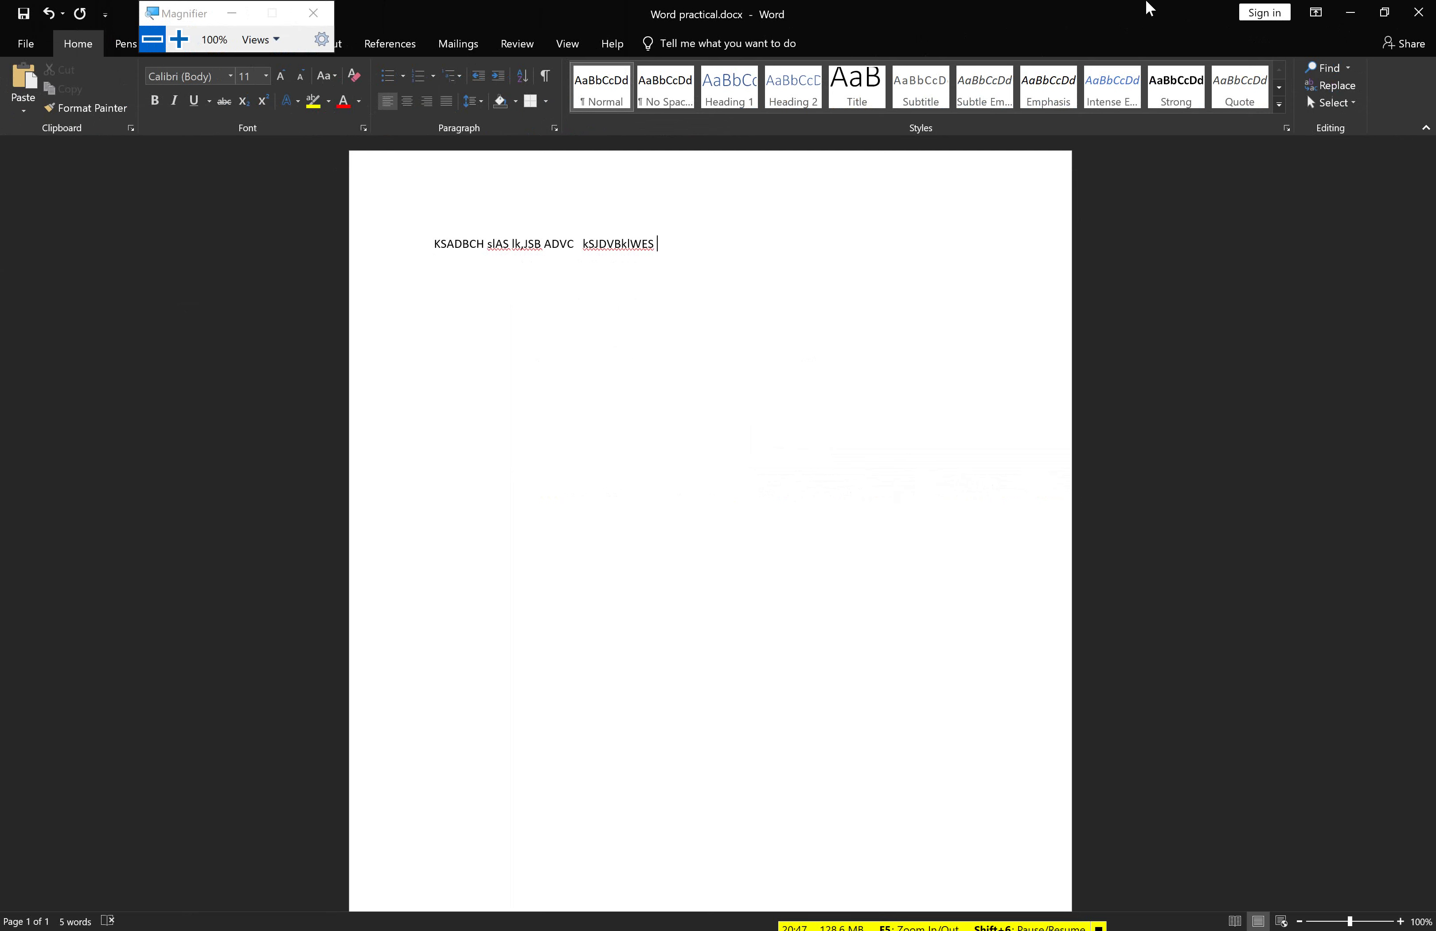
Close Word practical.docx without saving, reopen it from File Explorer, and show the File view
click(1426, 11)
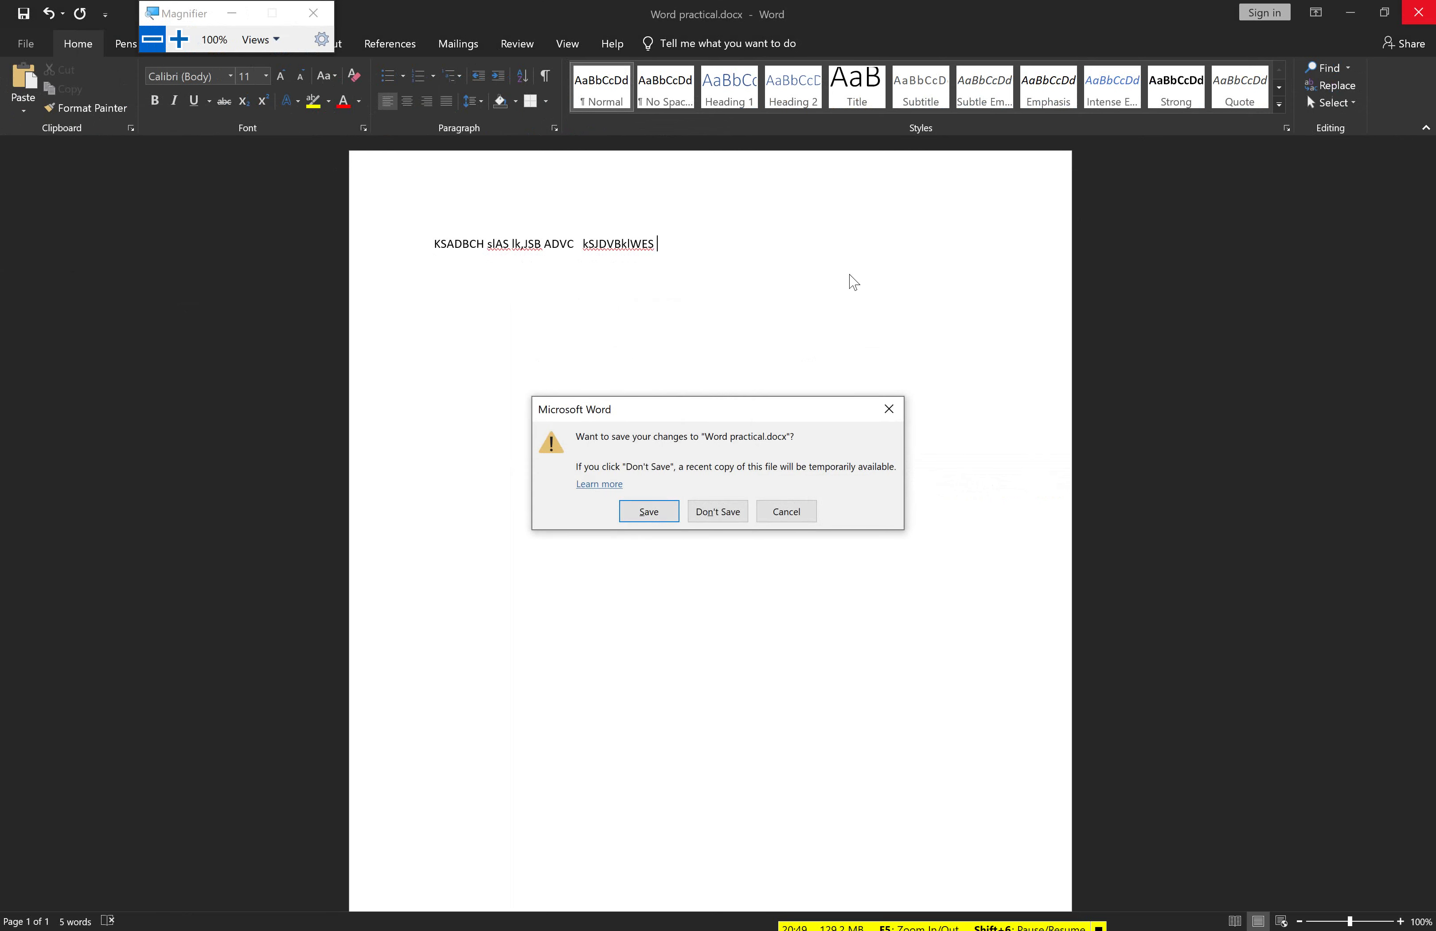
click(715, 510)
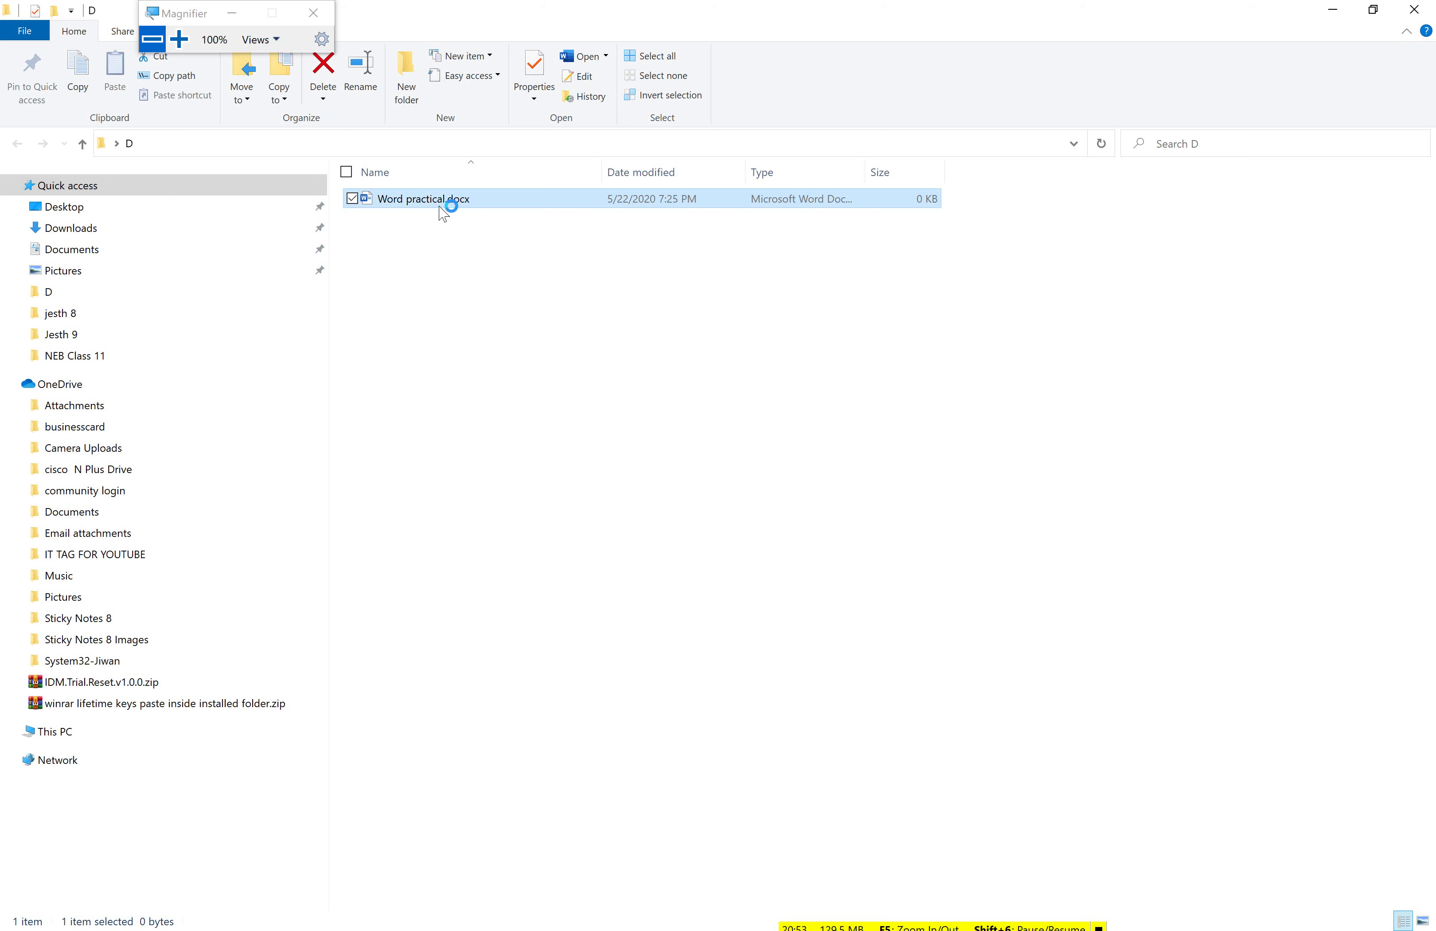
double_click(445, 200)
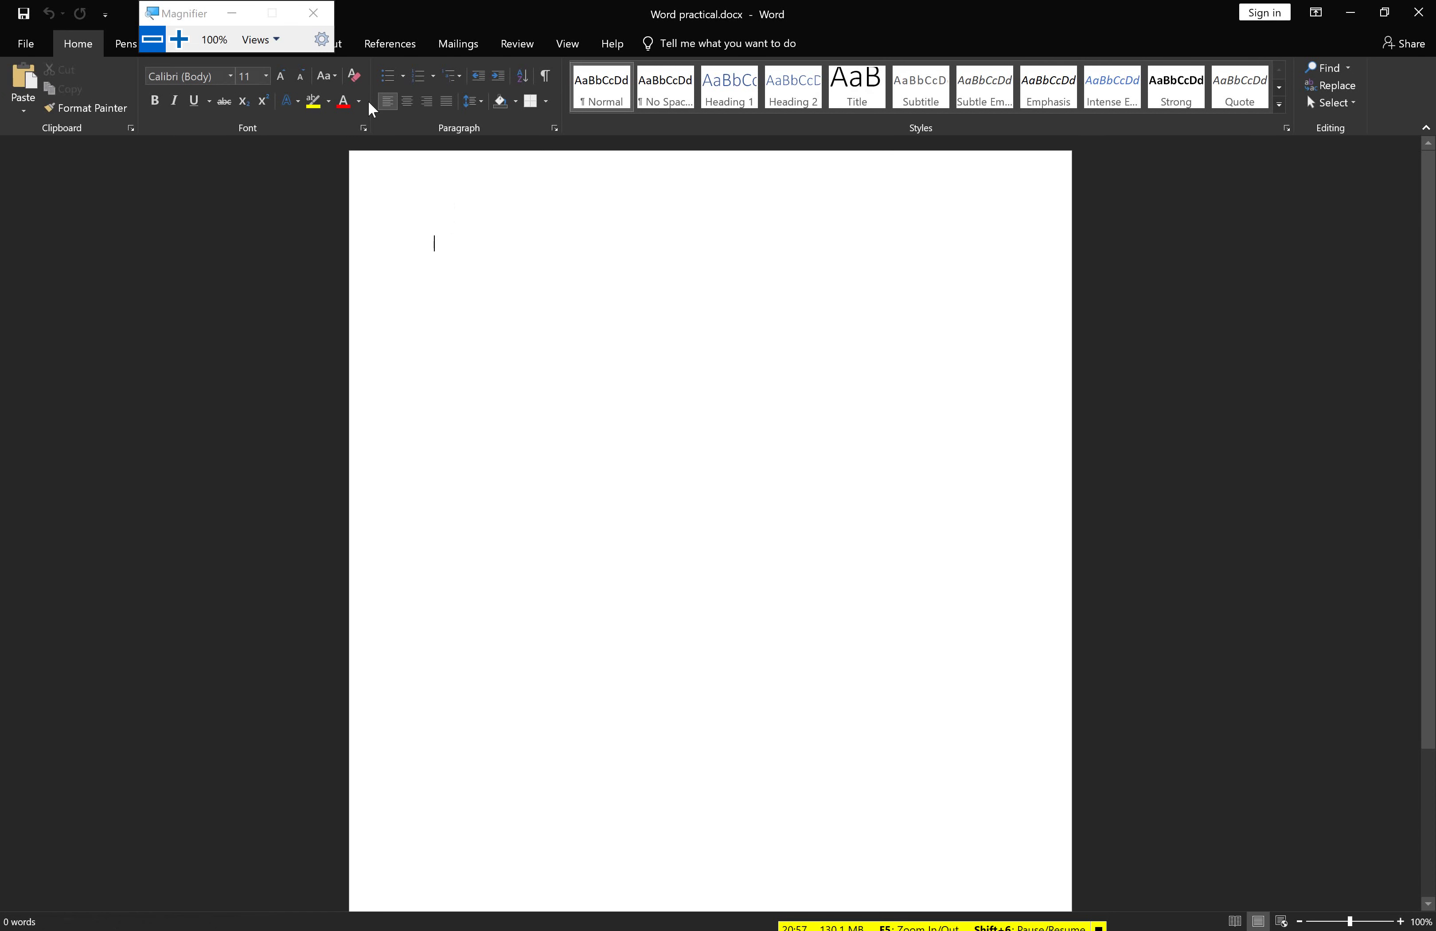
click(179, 40)
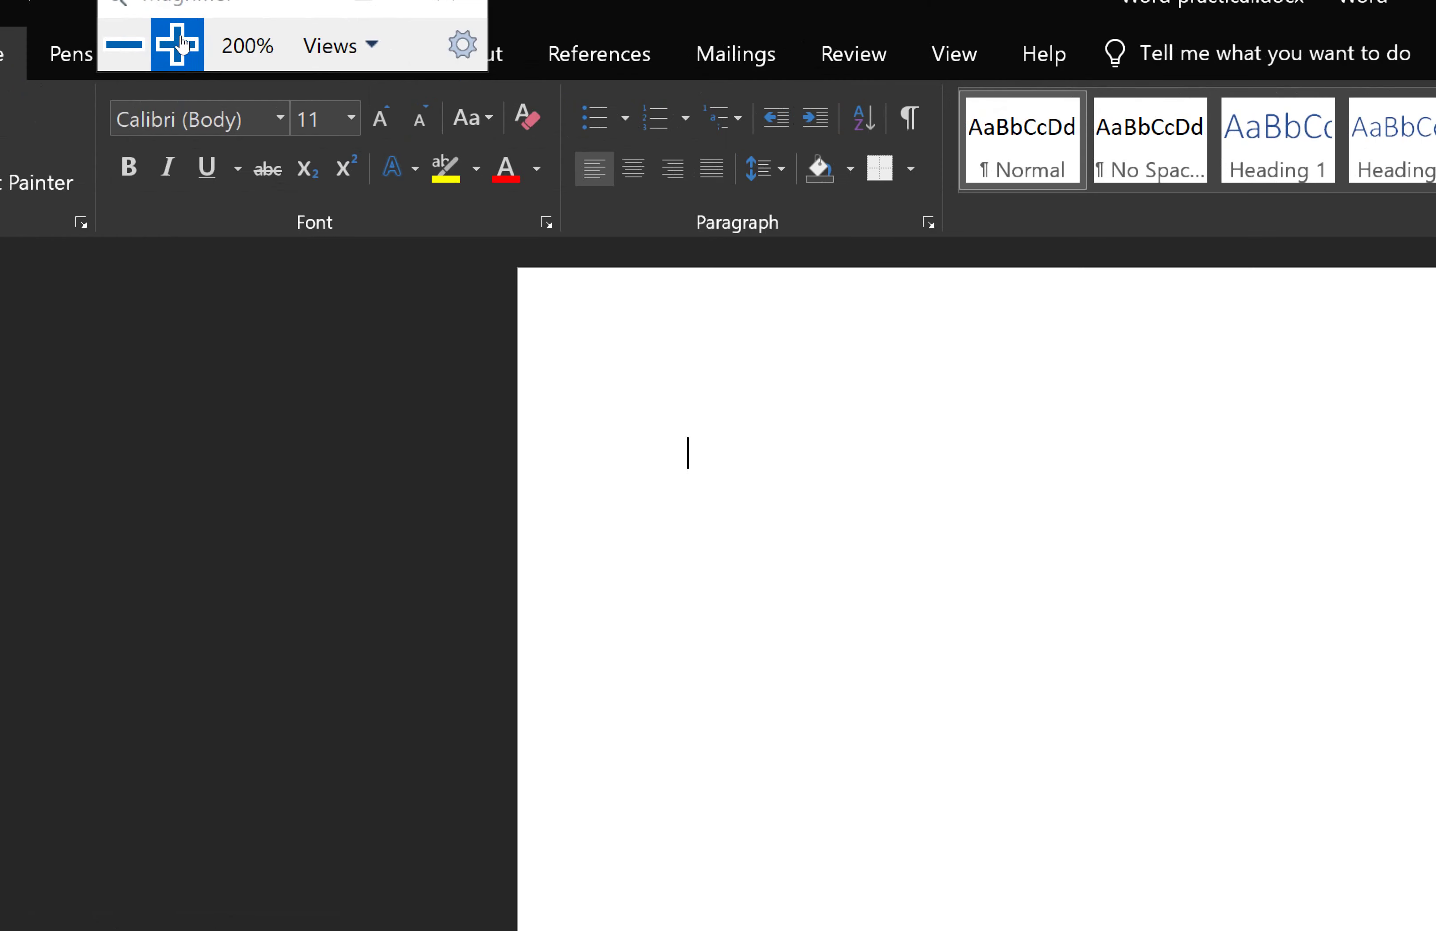
click(24, 46)
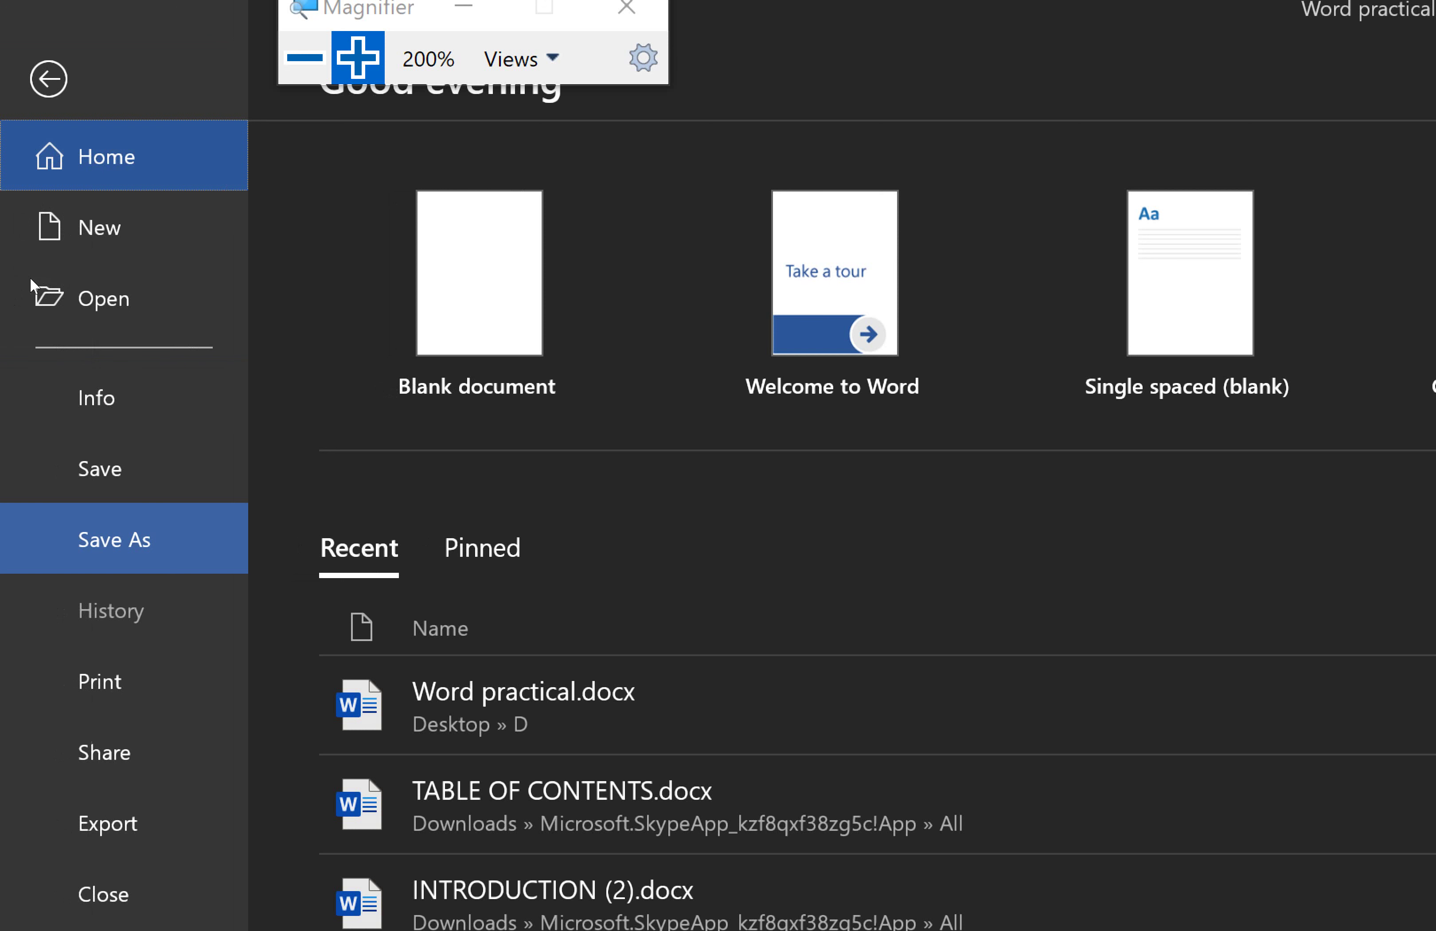
Open the Save As Browse dialog from the backstage
key(Return)
key(Tab)
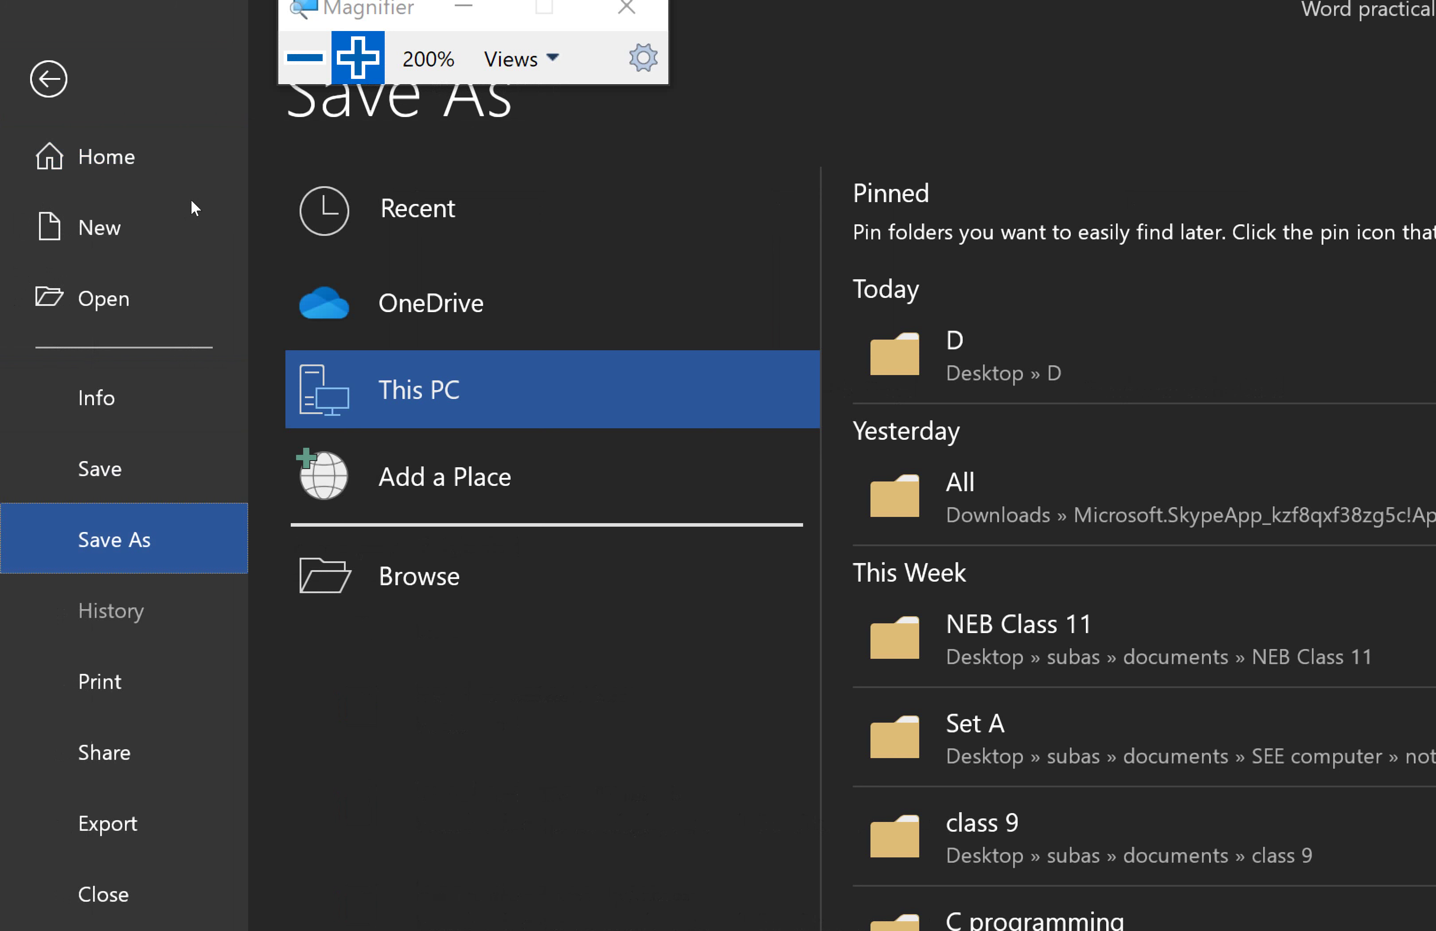
key(Down)
key(Down)
key(Down)
key(Down)
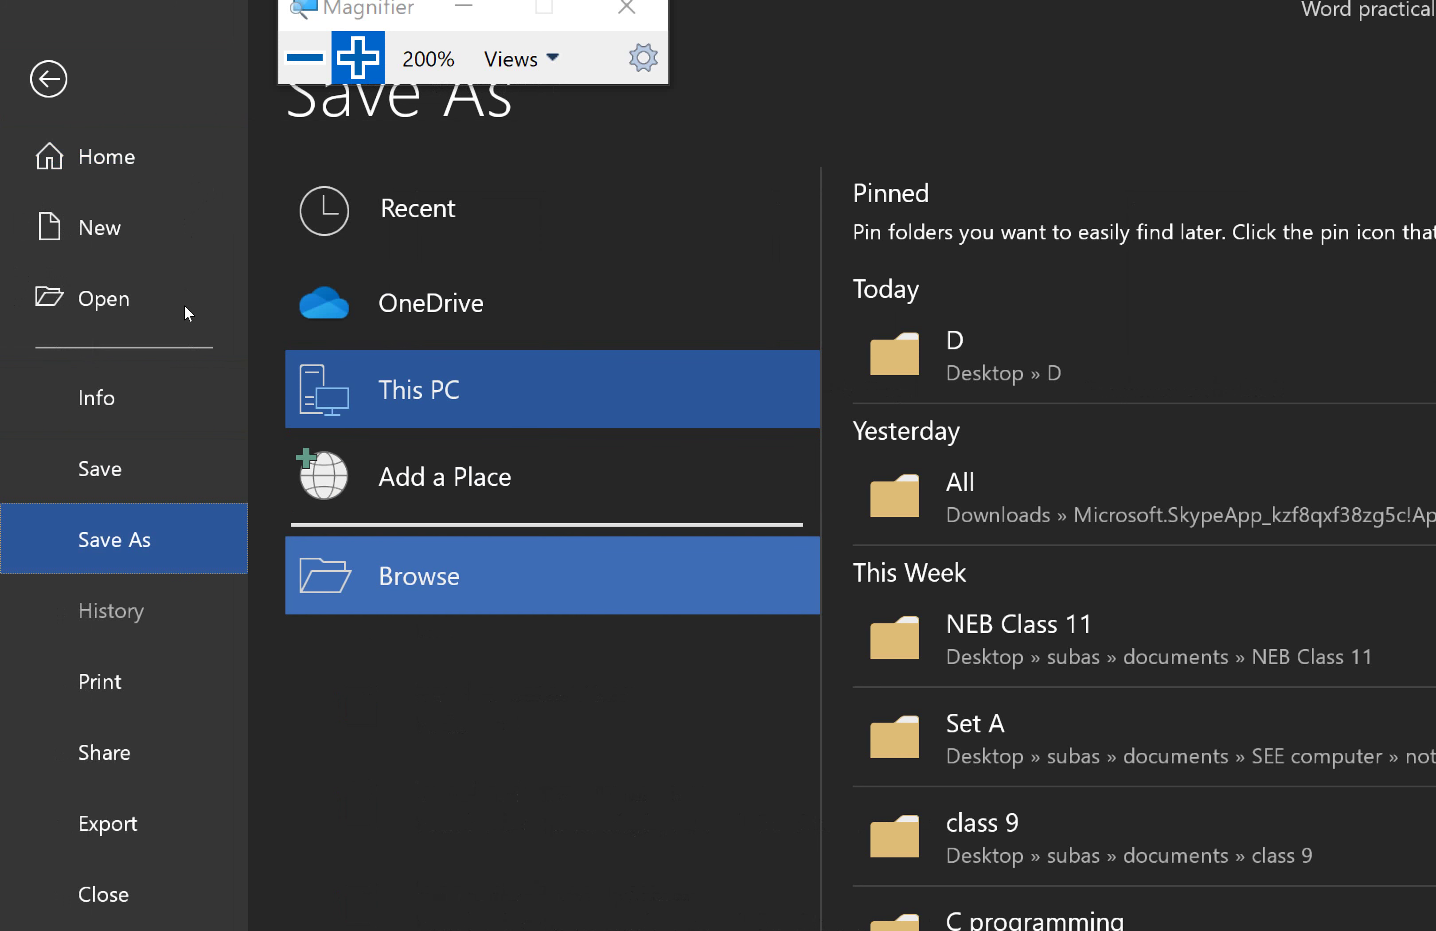
key(Up)
key(Up)
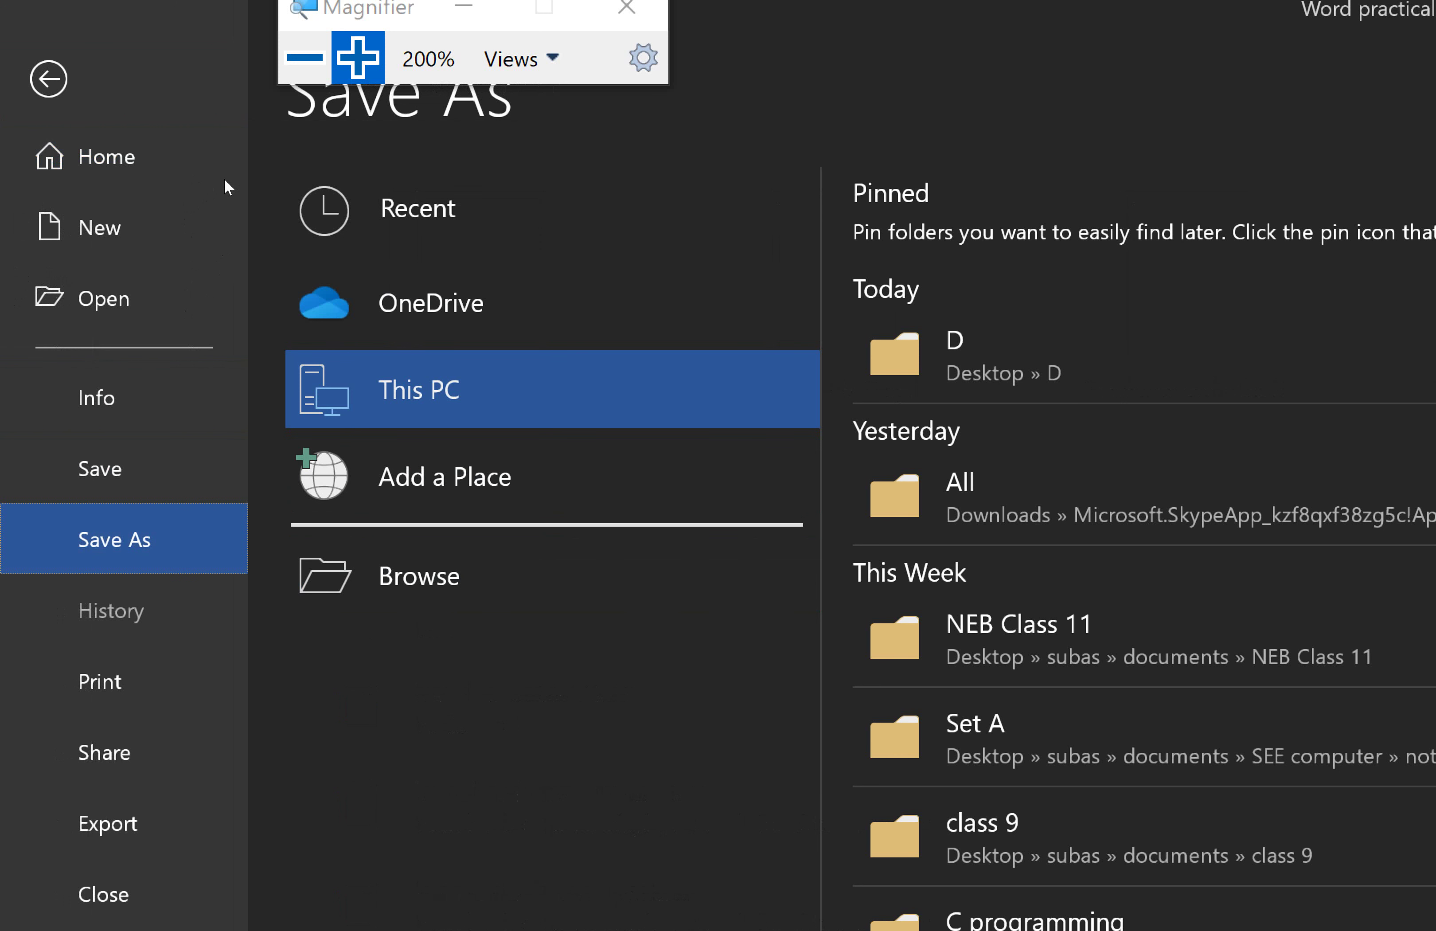
key(Up)
key(Up)
key(Down)
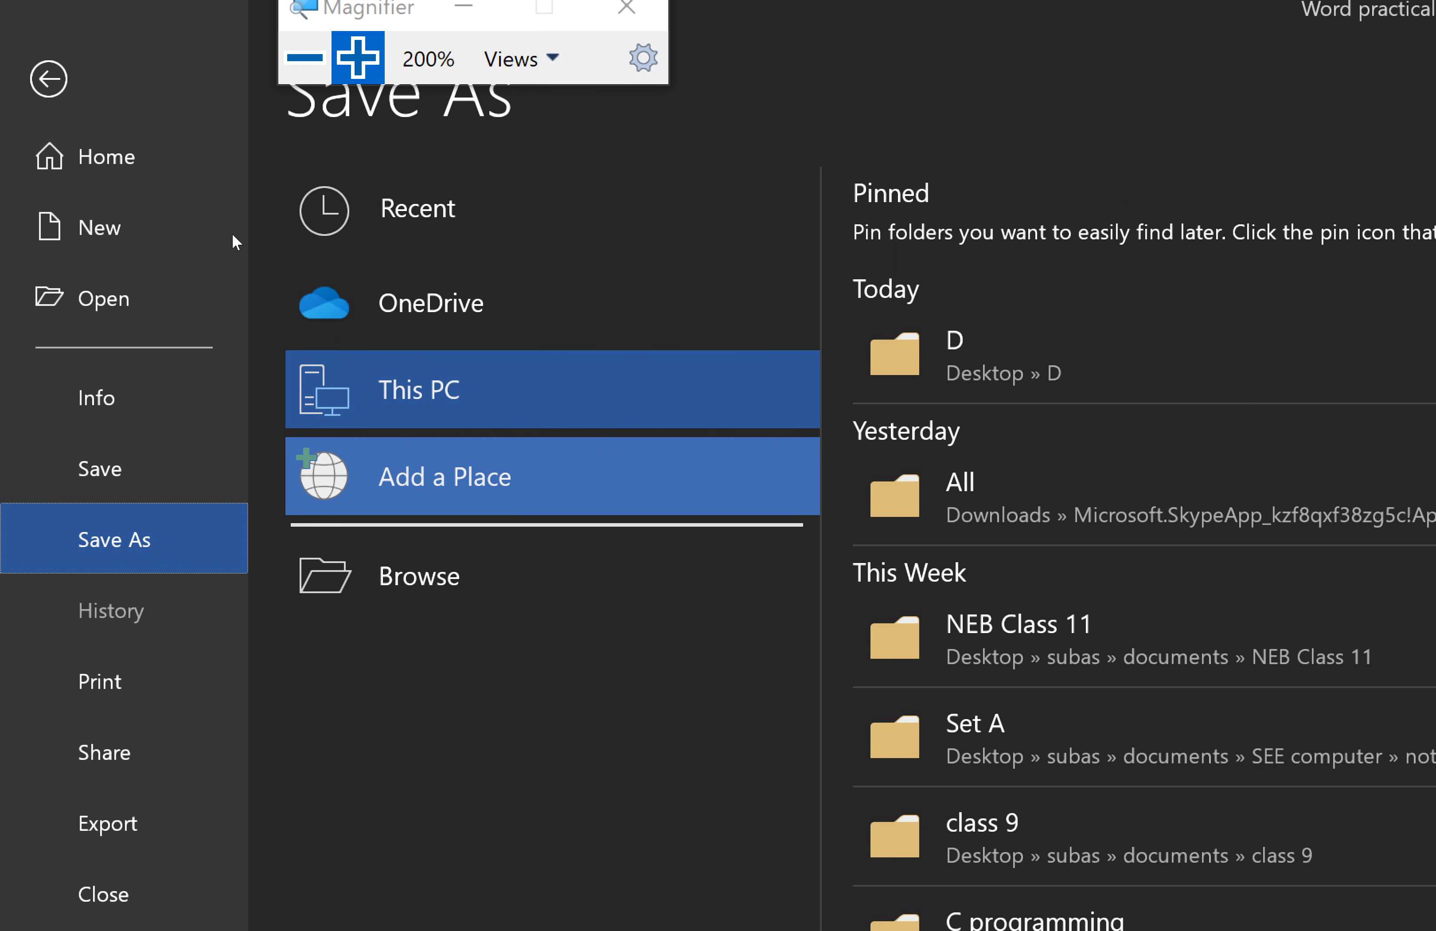
key(Down)
key(Return)
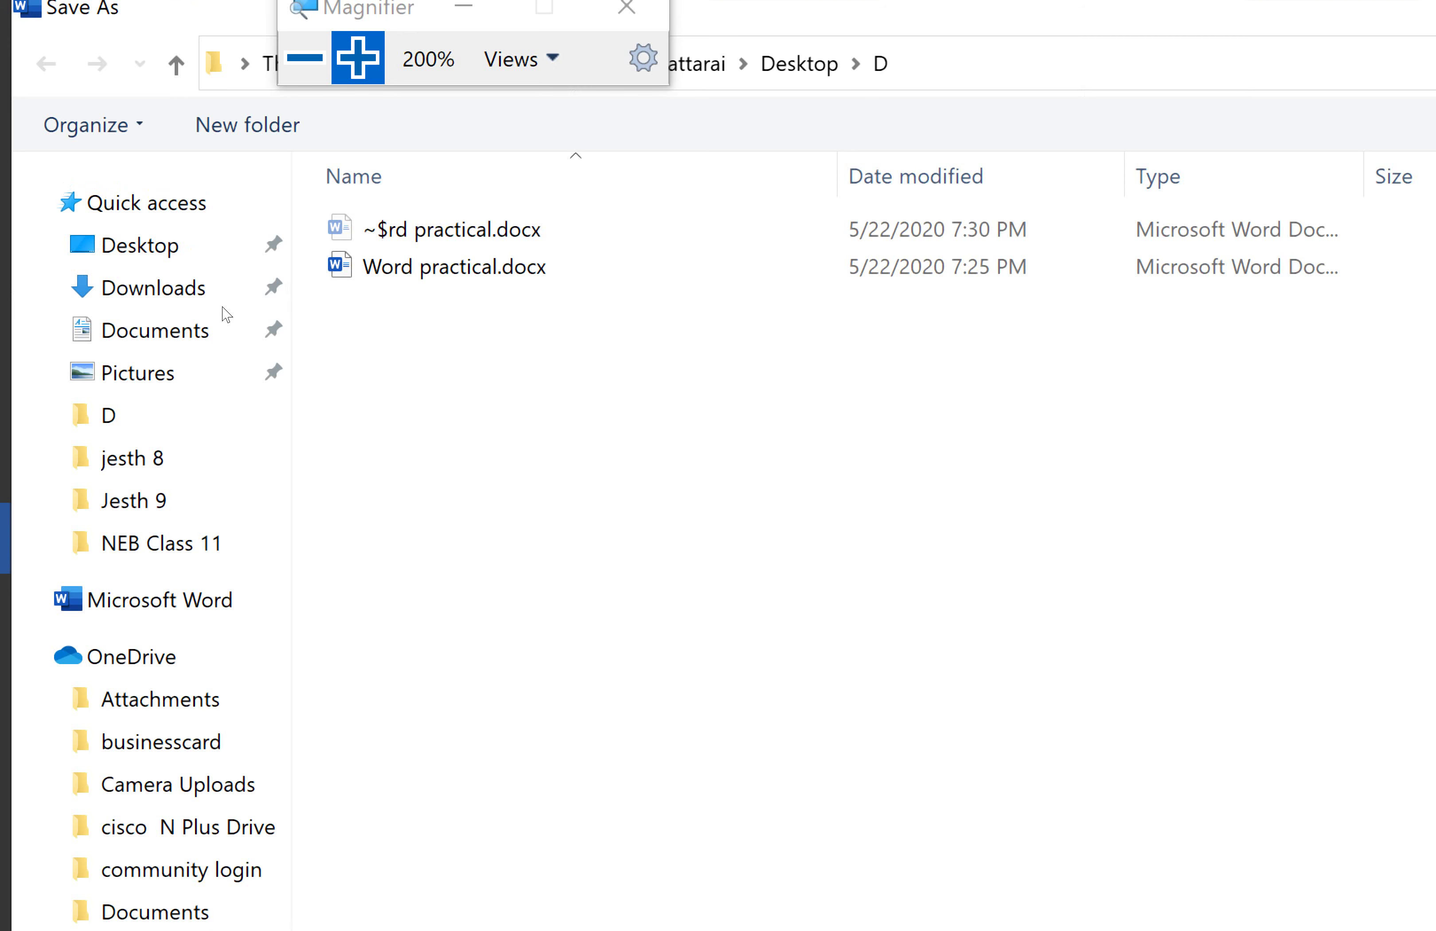
Set Save as type to PDF, saving as Word practical.pdf in folder D
click(164, 39)
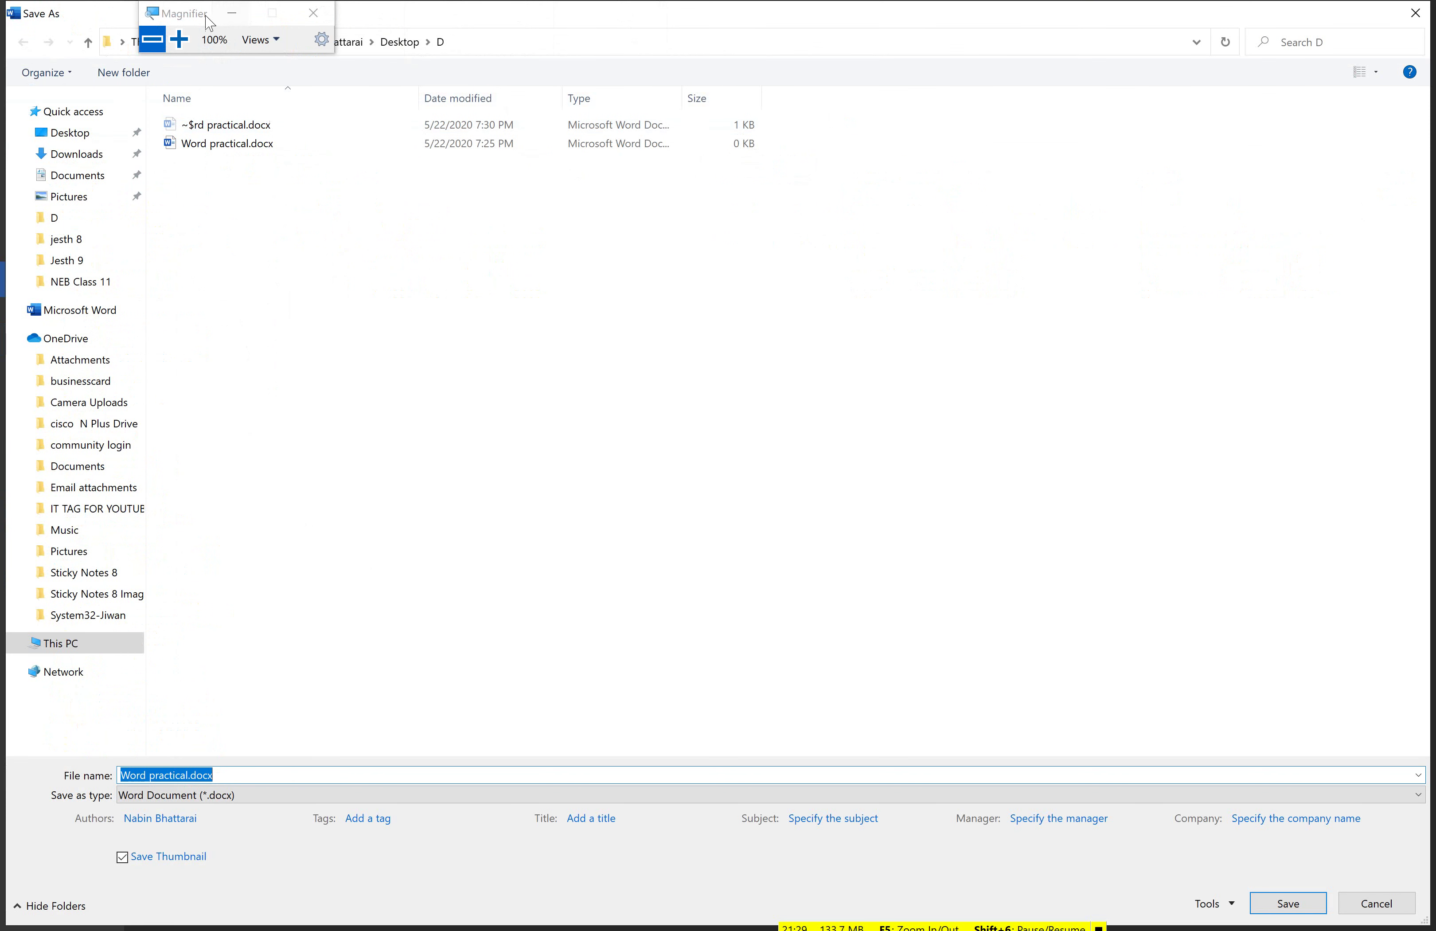
drag(209, 23, 315, 647)
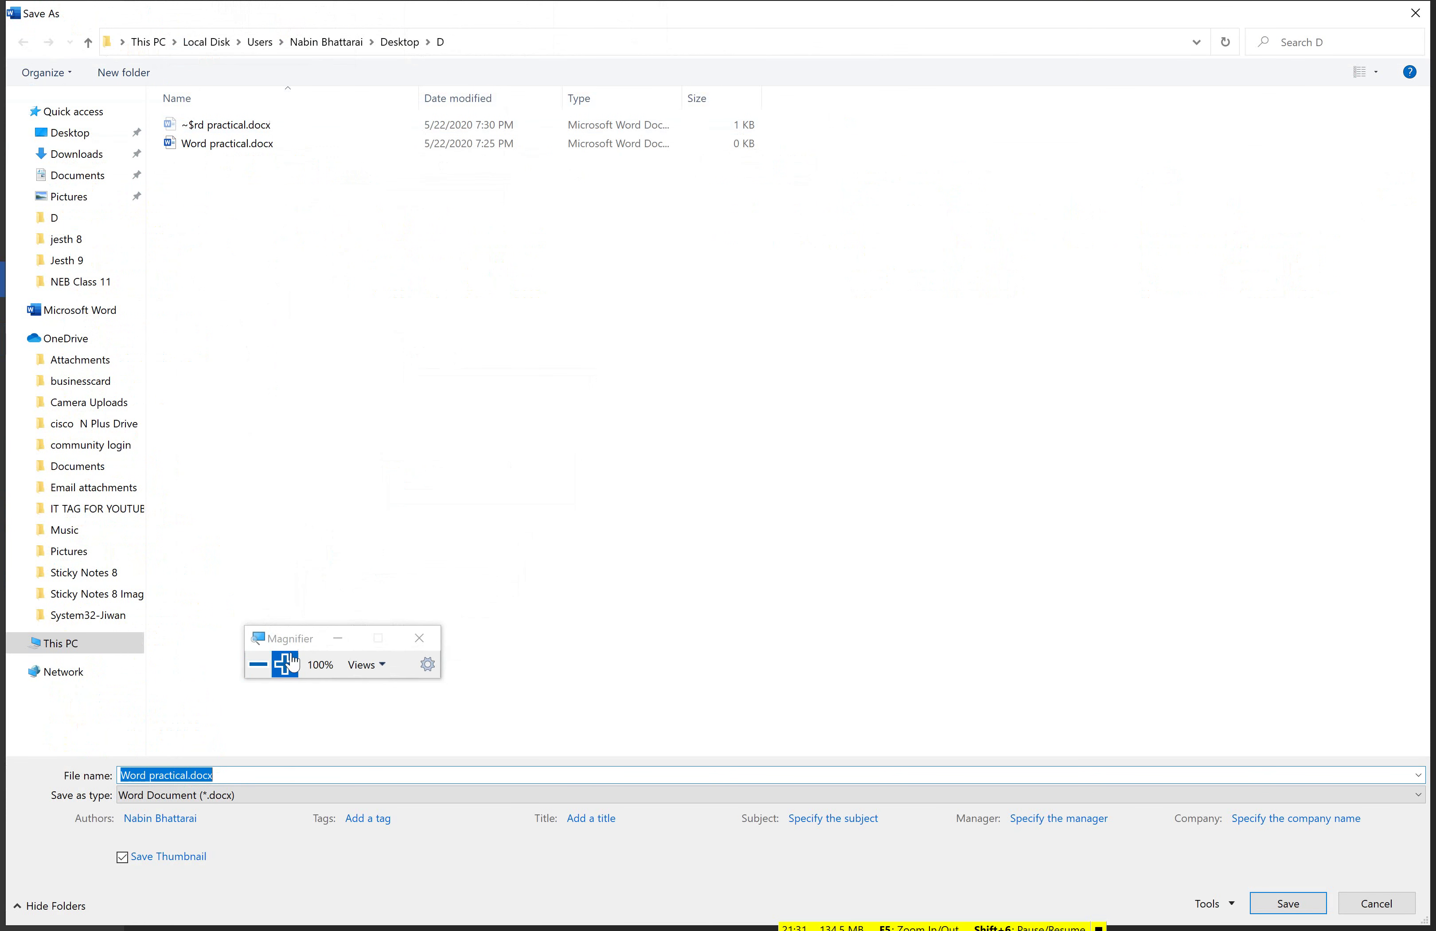
click(288, 663)
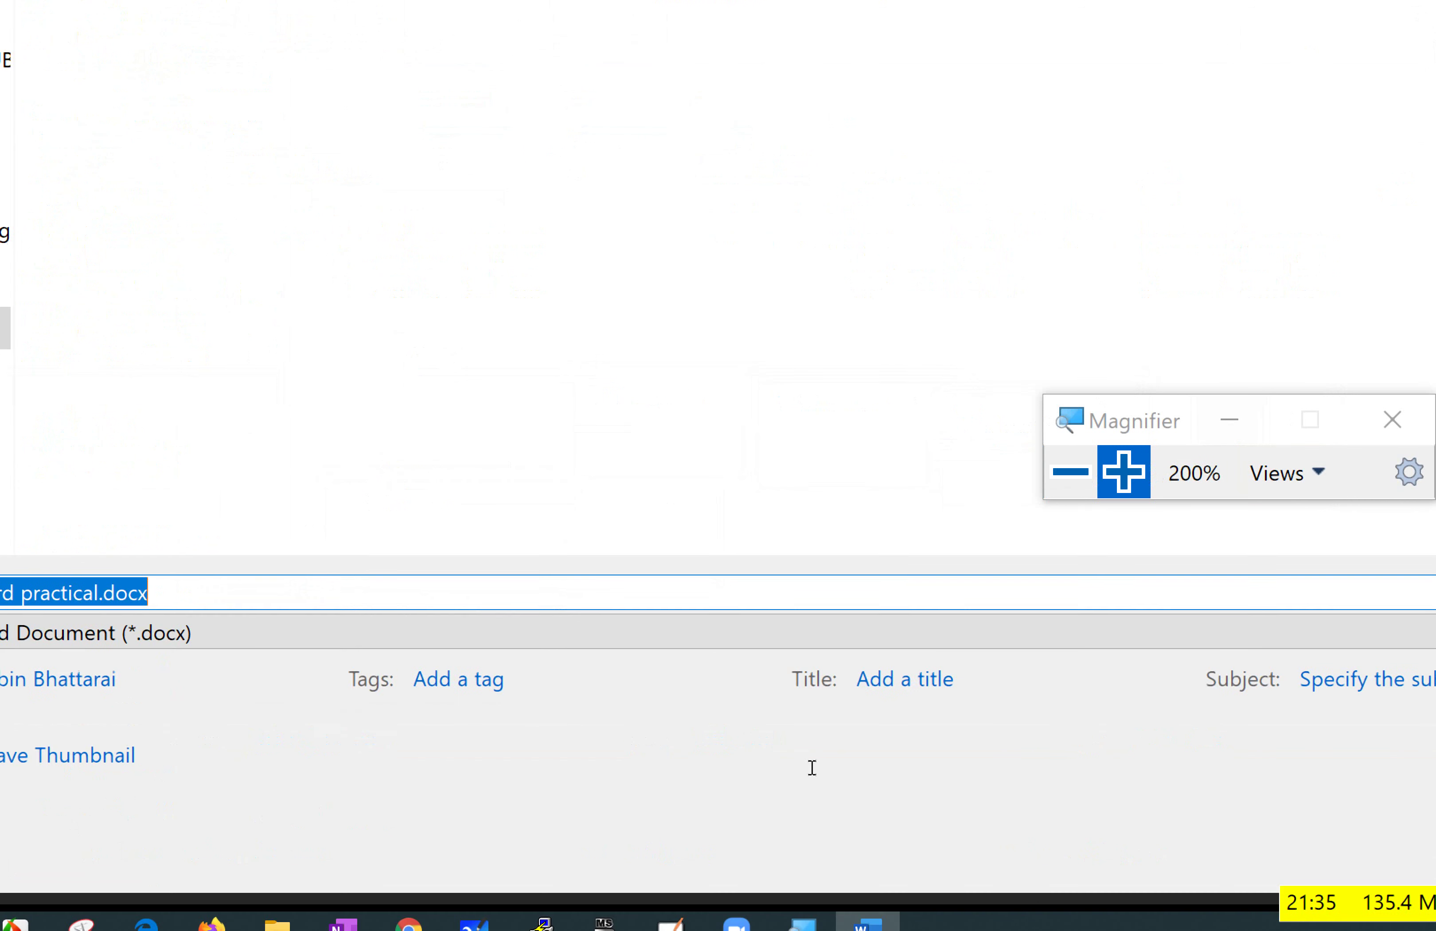
key(Tab)
key(alt+Down)
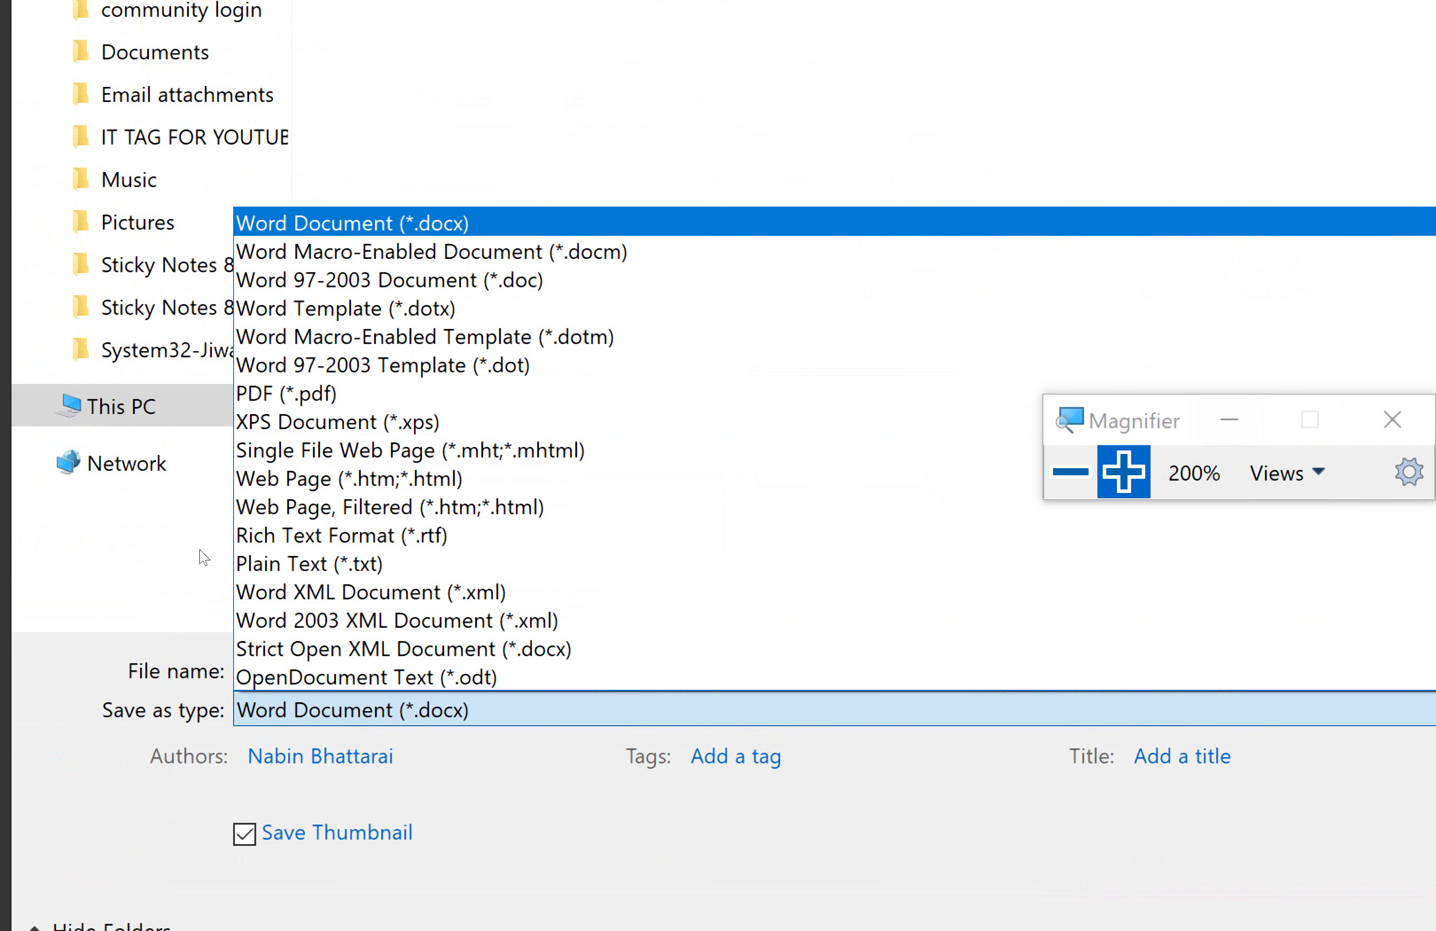
key(Down)
key(Down)
key(Down)
key(Down)
key(Down)
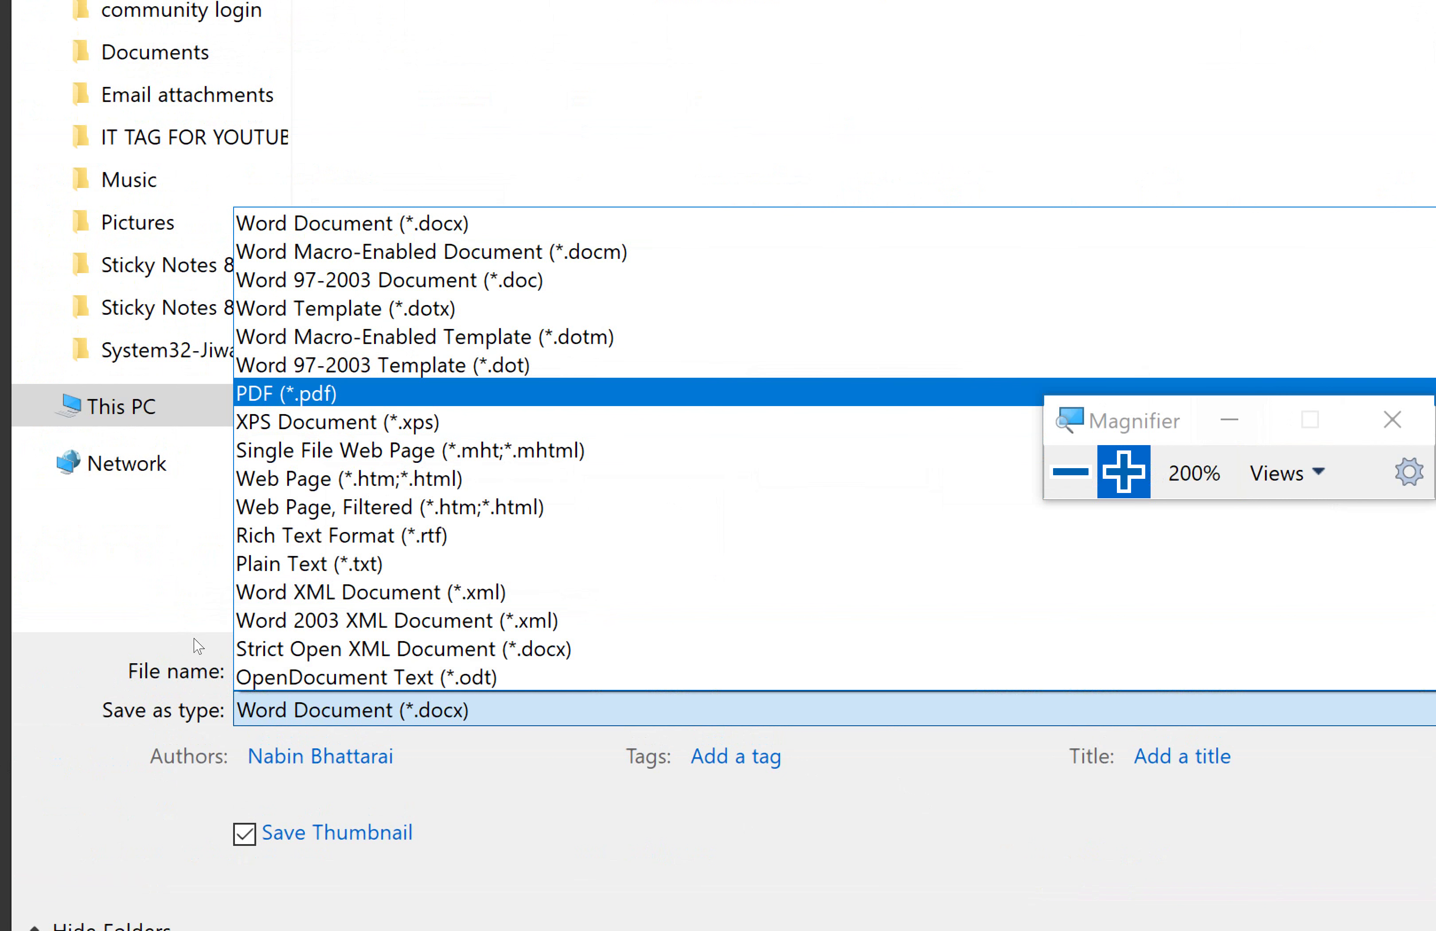
key(Down)
key(Down)
key(Down)
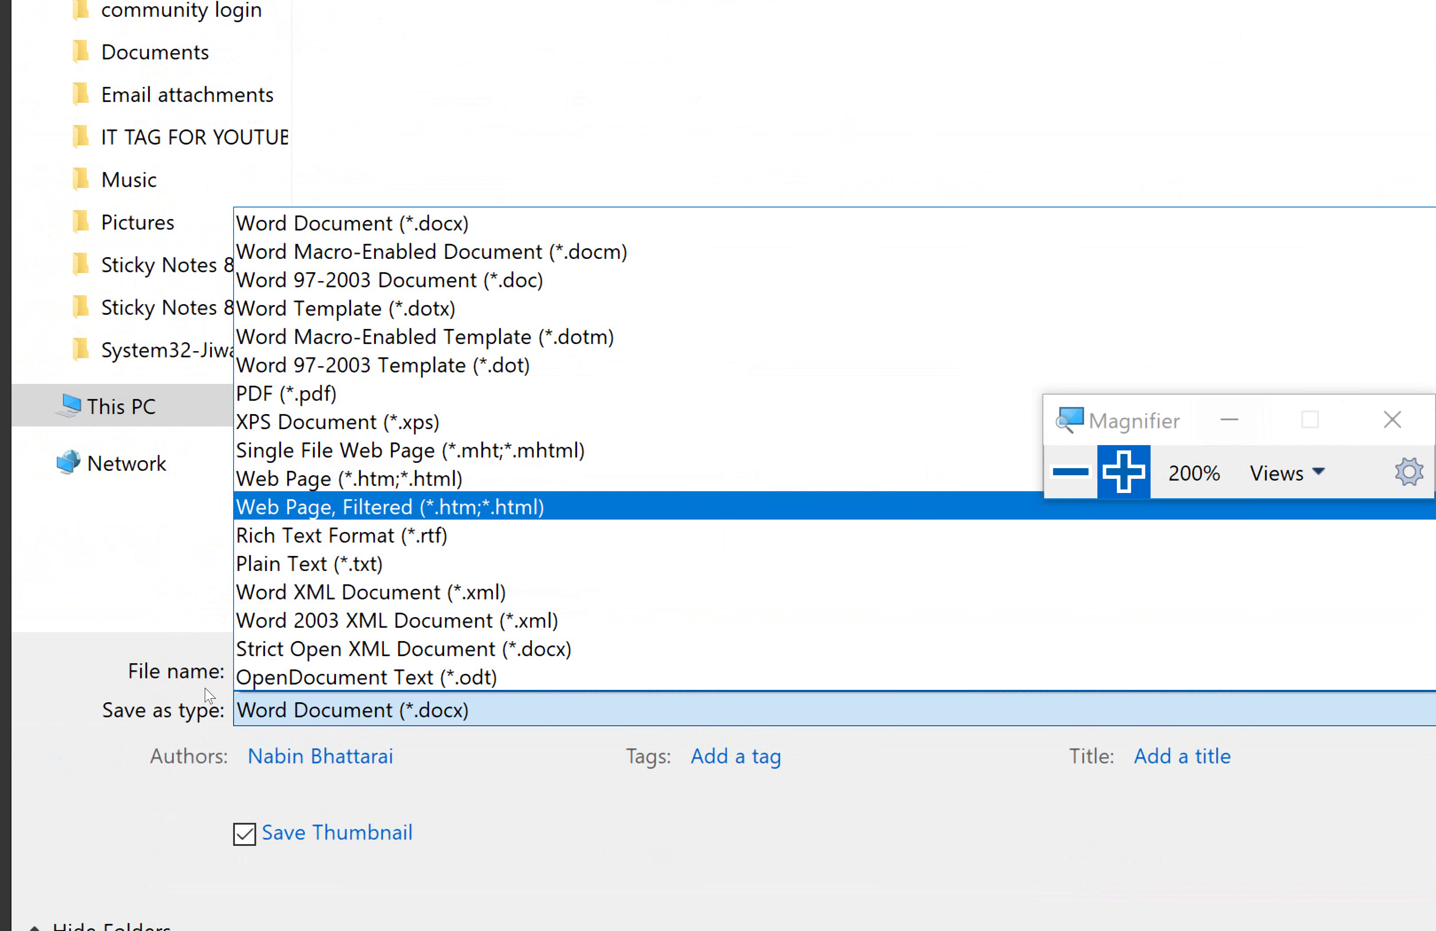
key(Down)
key(Down)
key(Down)
key(Up)
key(Up)
key(Up)
key(Up)
key(Up)
key(Up)
key(Up)
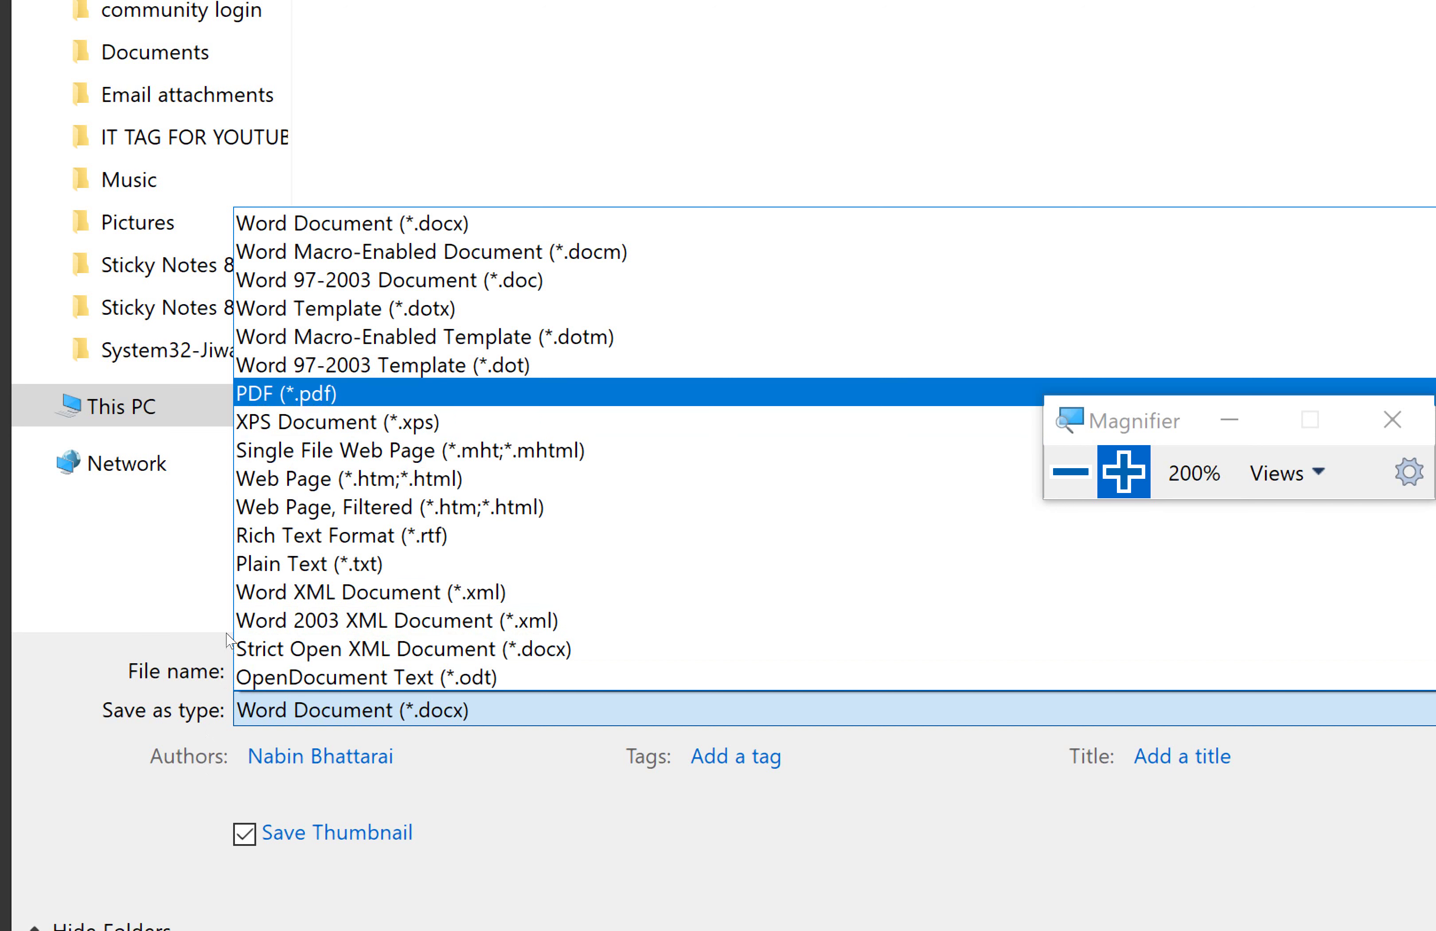
key(Up)
key(Up)
key(Up)
key(Up)
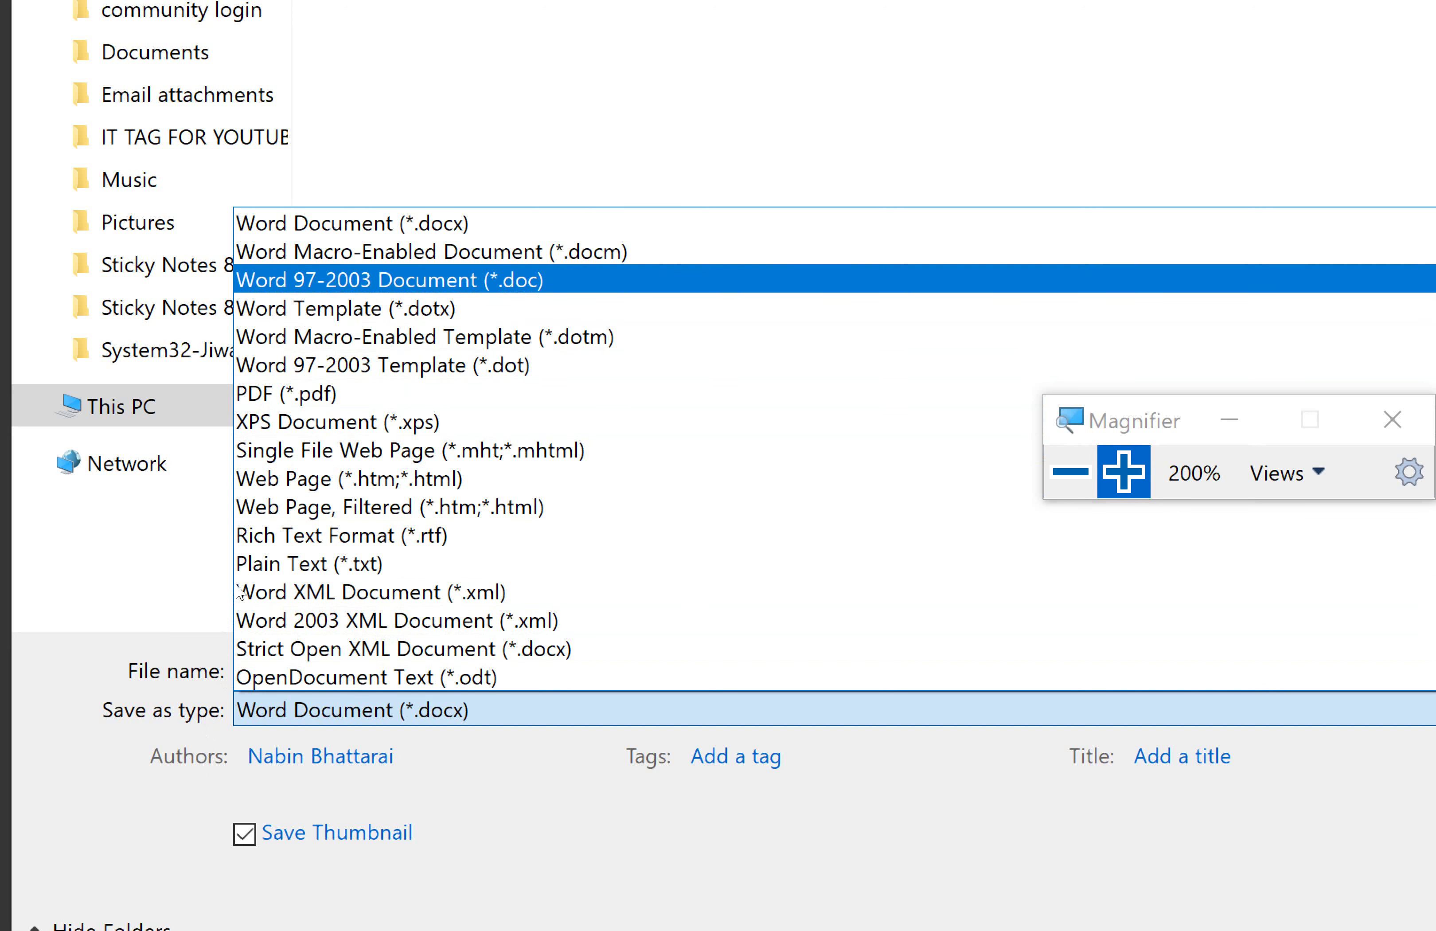
key(Down)
key(Down)
key(Down)
key(Down)
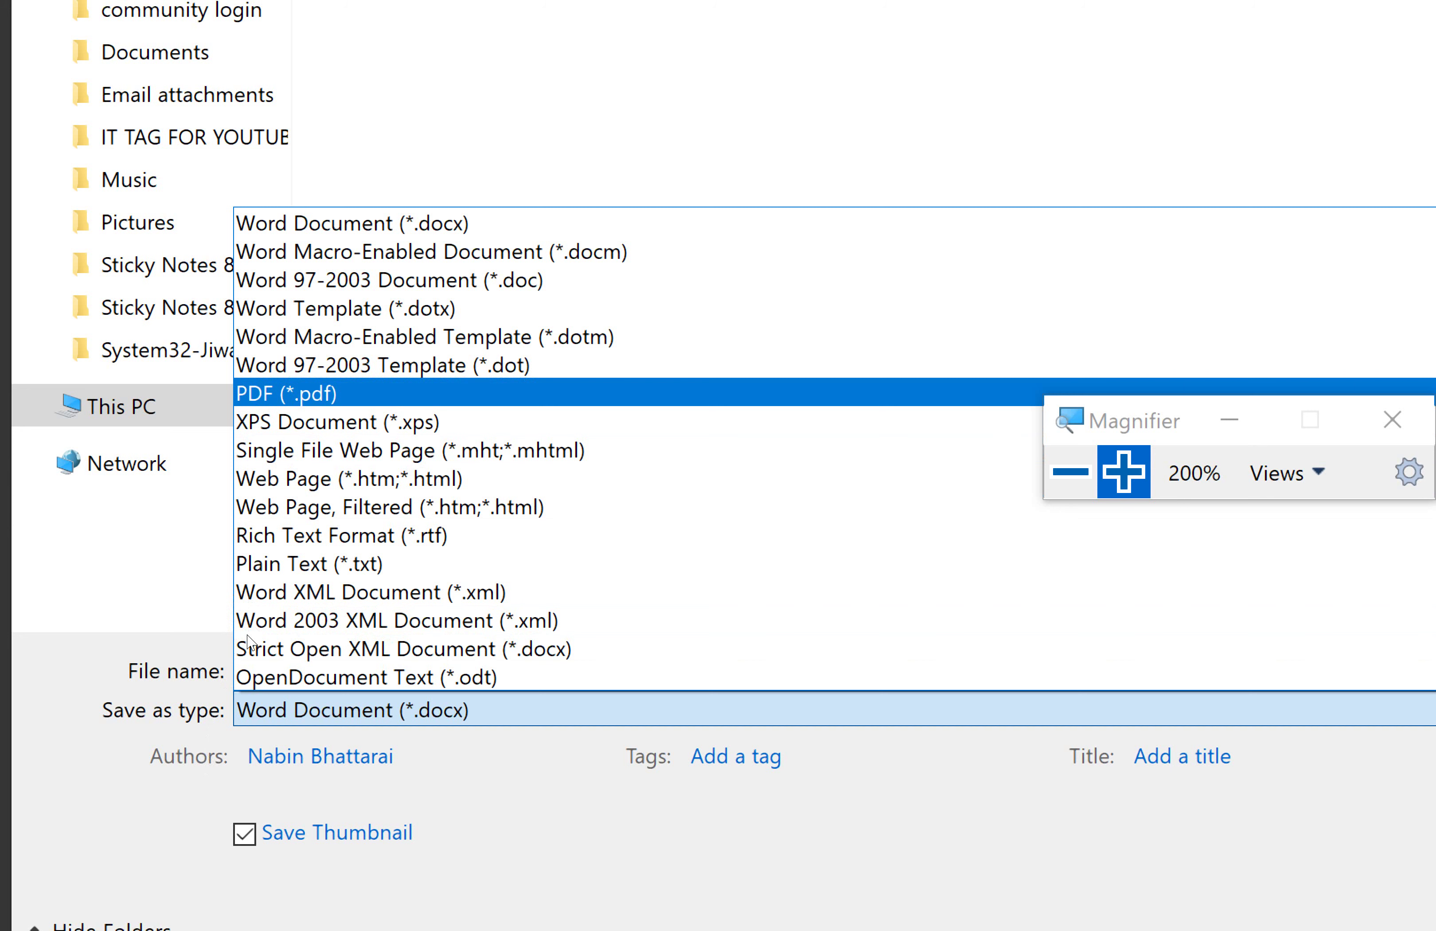
key(Return)
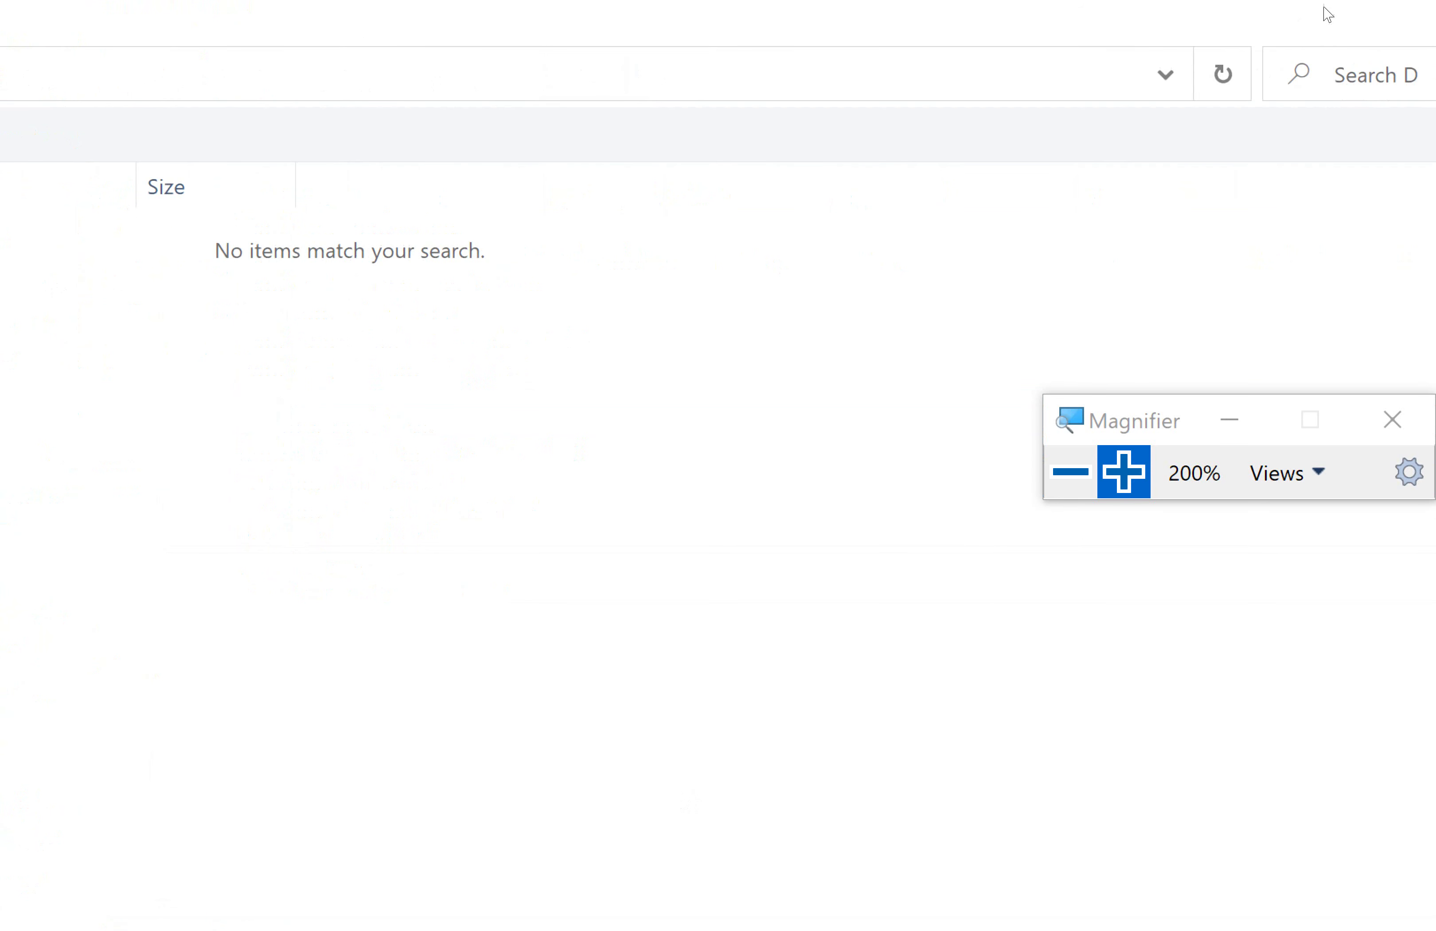
Reopen the Save As dialog, reselect PDF as file type, then close it without saving
click(1416, 12)
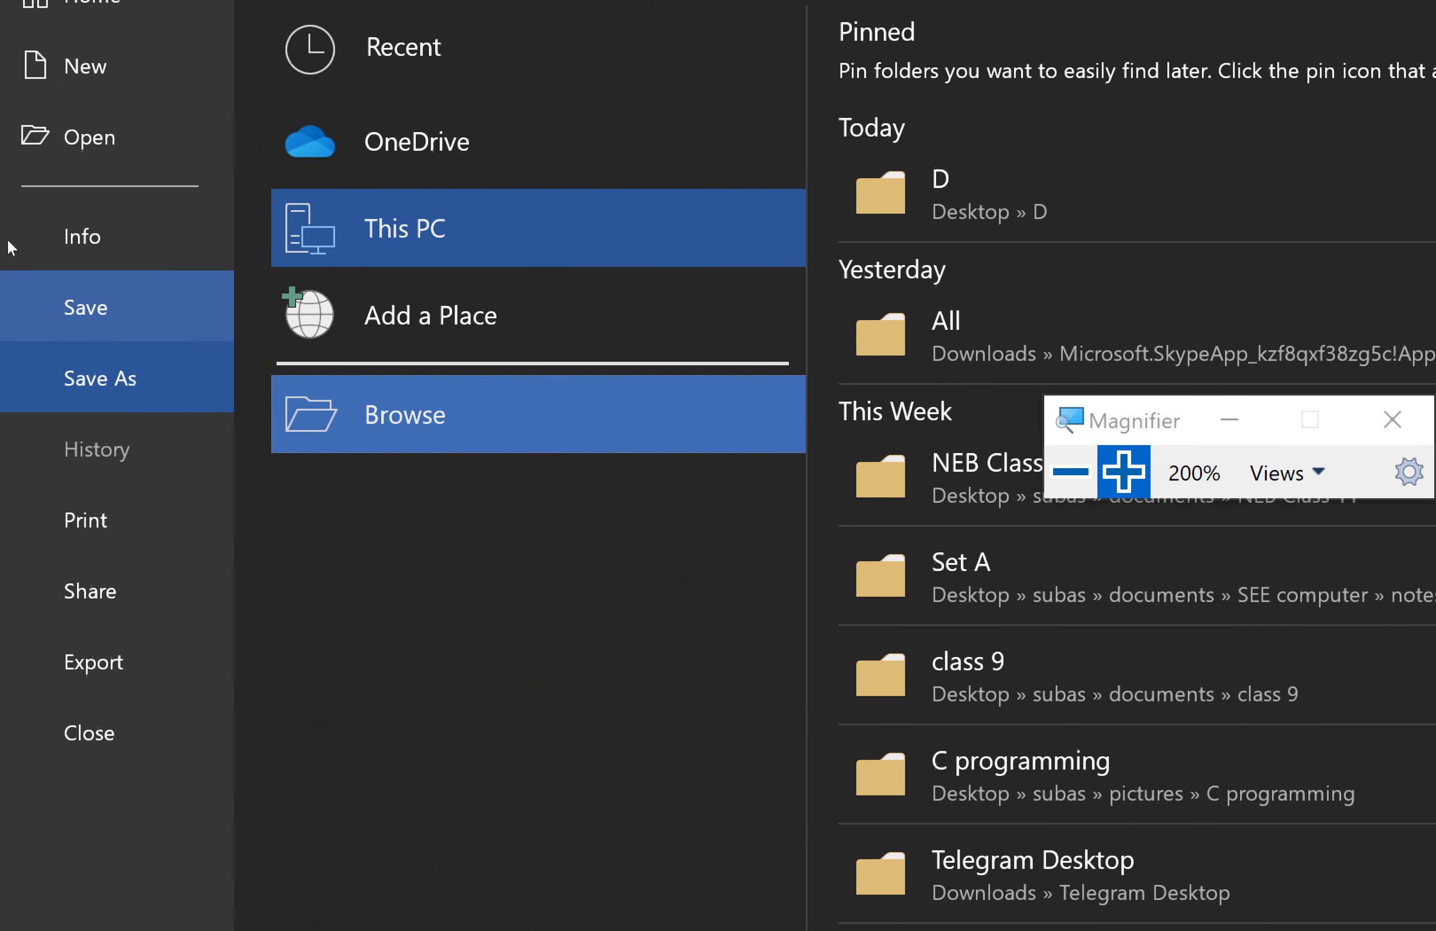
key(Return)
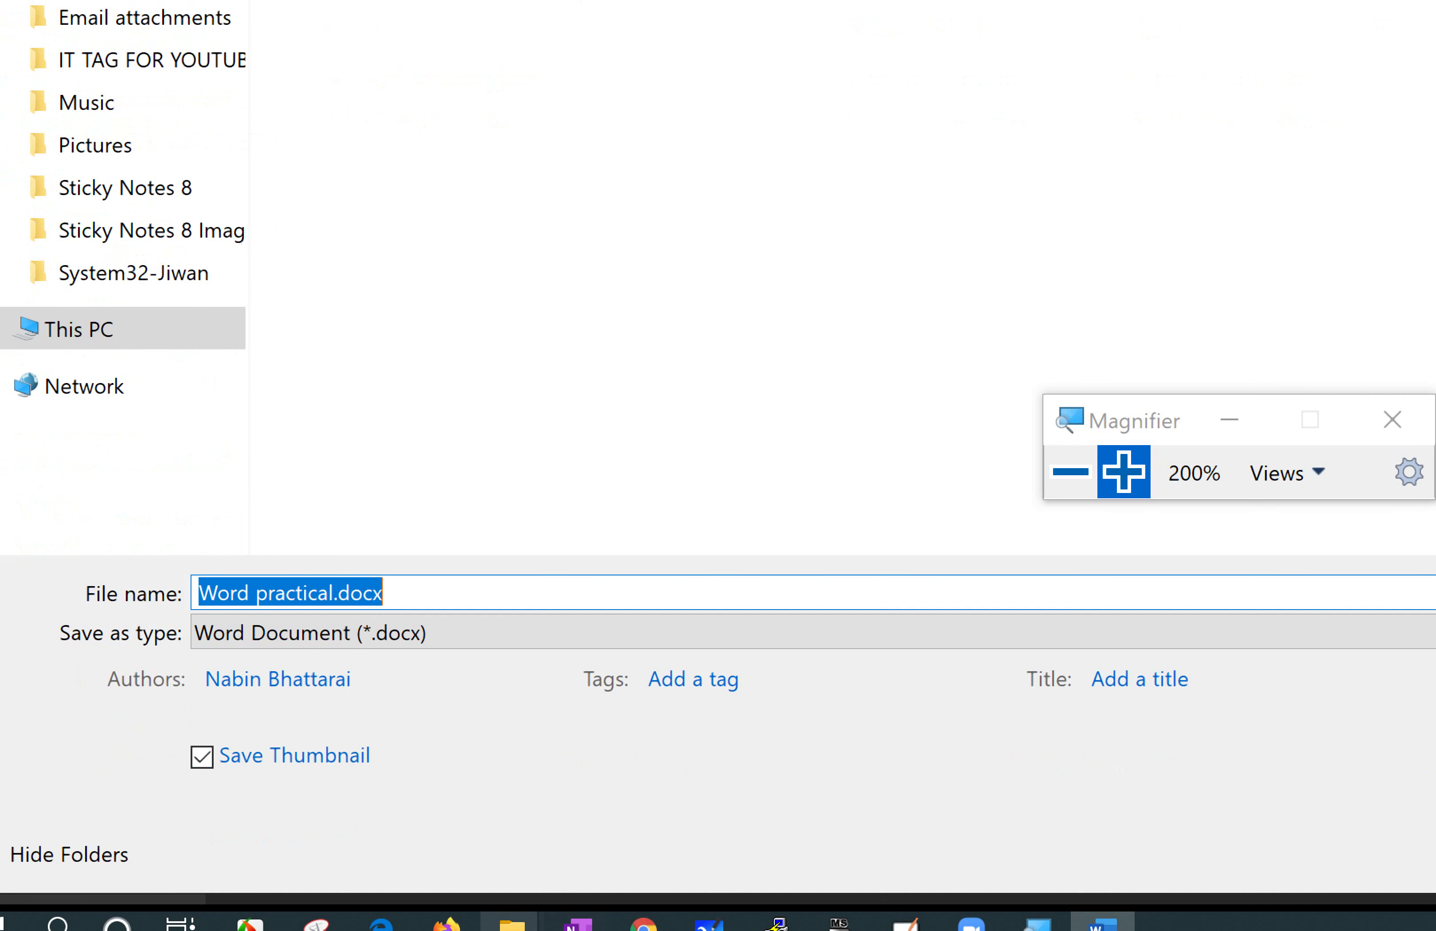
key(Tab)
key(alt+Down)
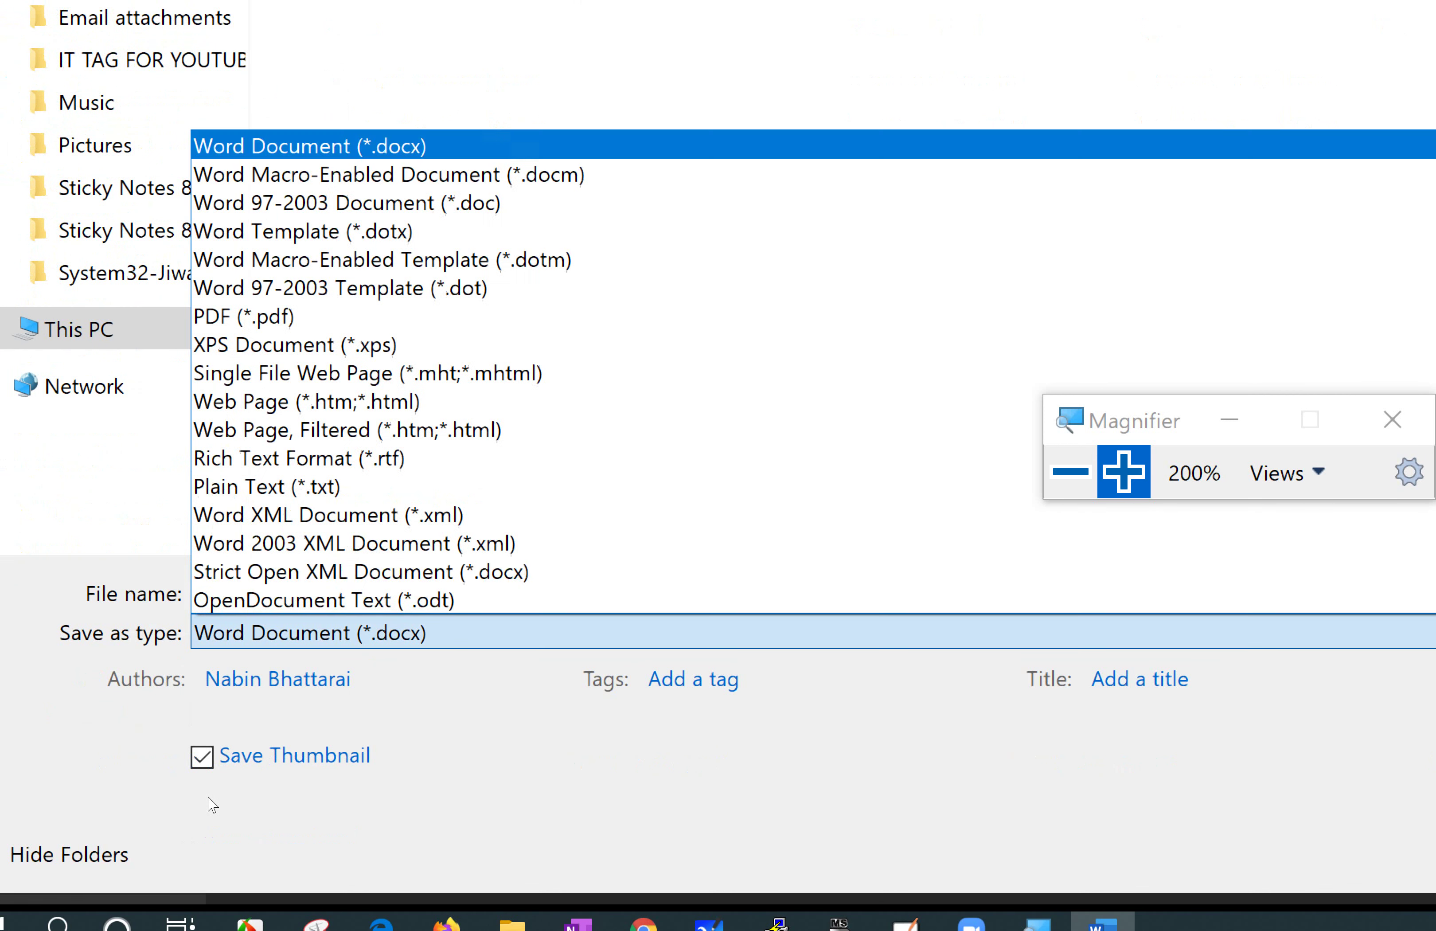
key(End)
key(Up)
key(Up)
key(Up)
key(Up)
key(Up)
key(Up)
key(Up)
key(Return)
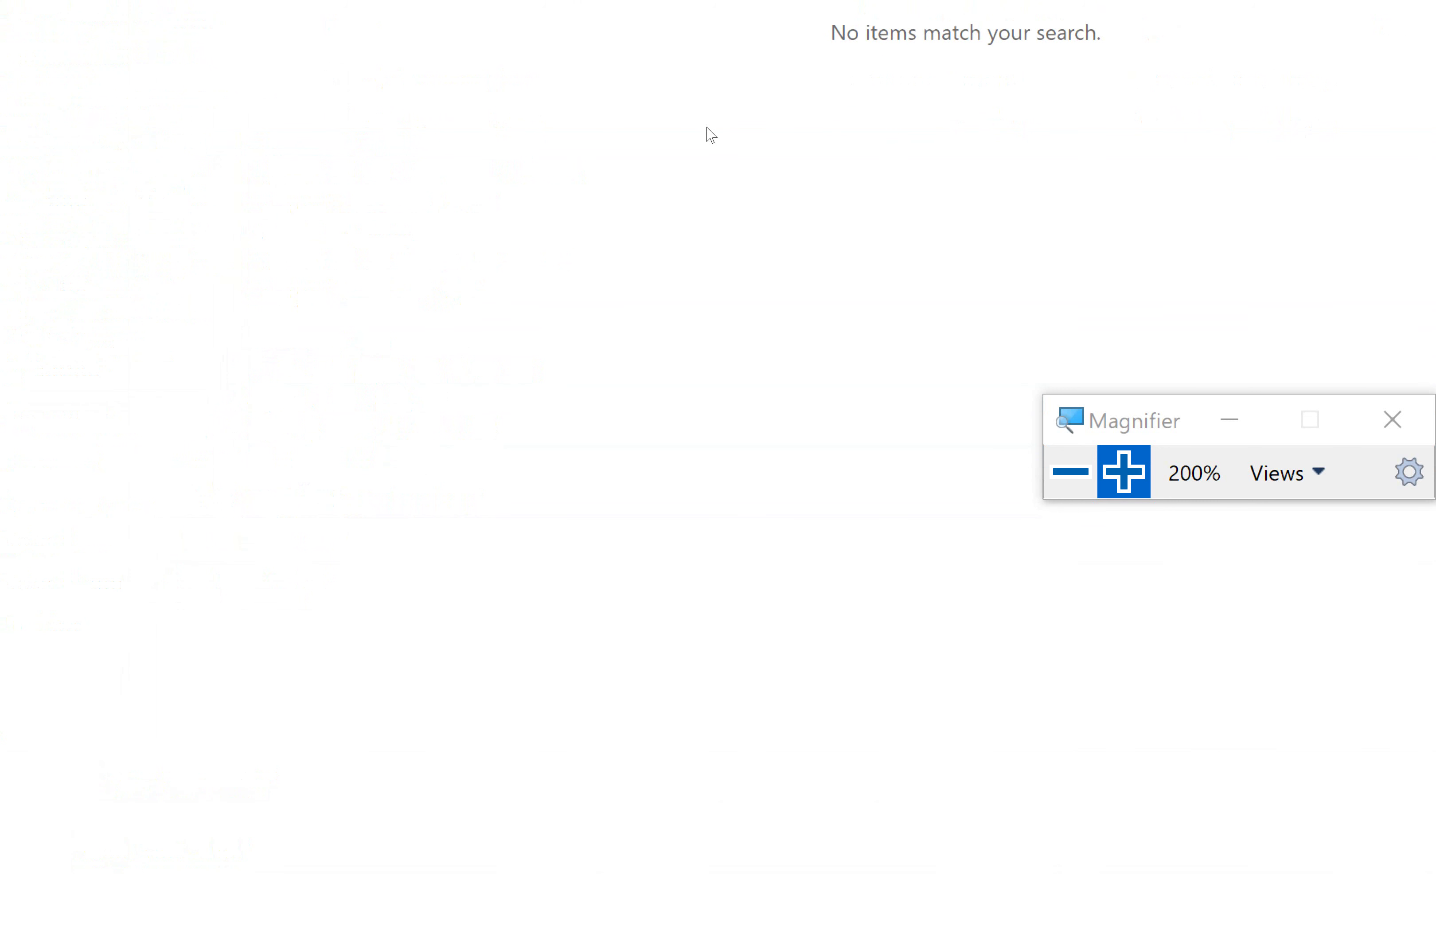
click(1395, 25)
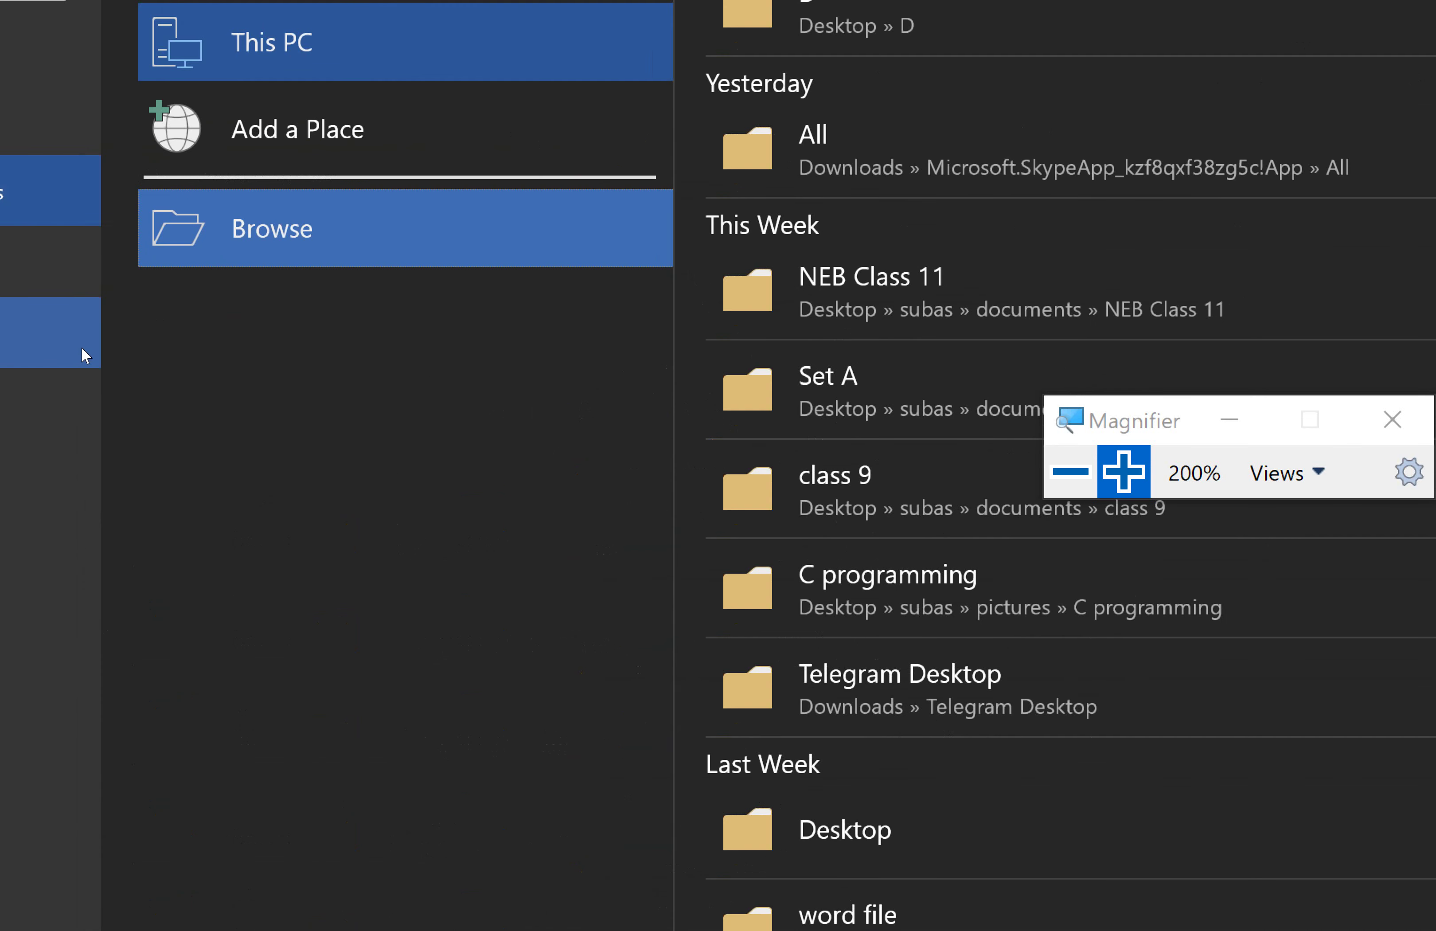
Show the Print settings and browse the printer list, keeping Fax selected
click(79, 358)
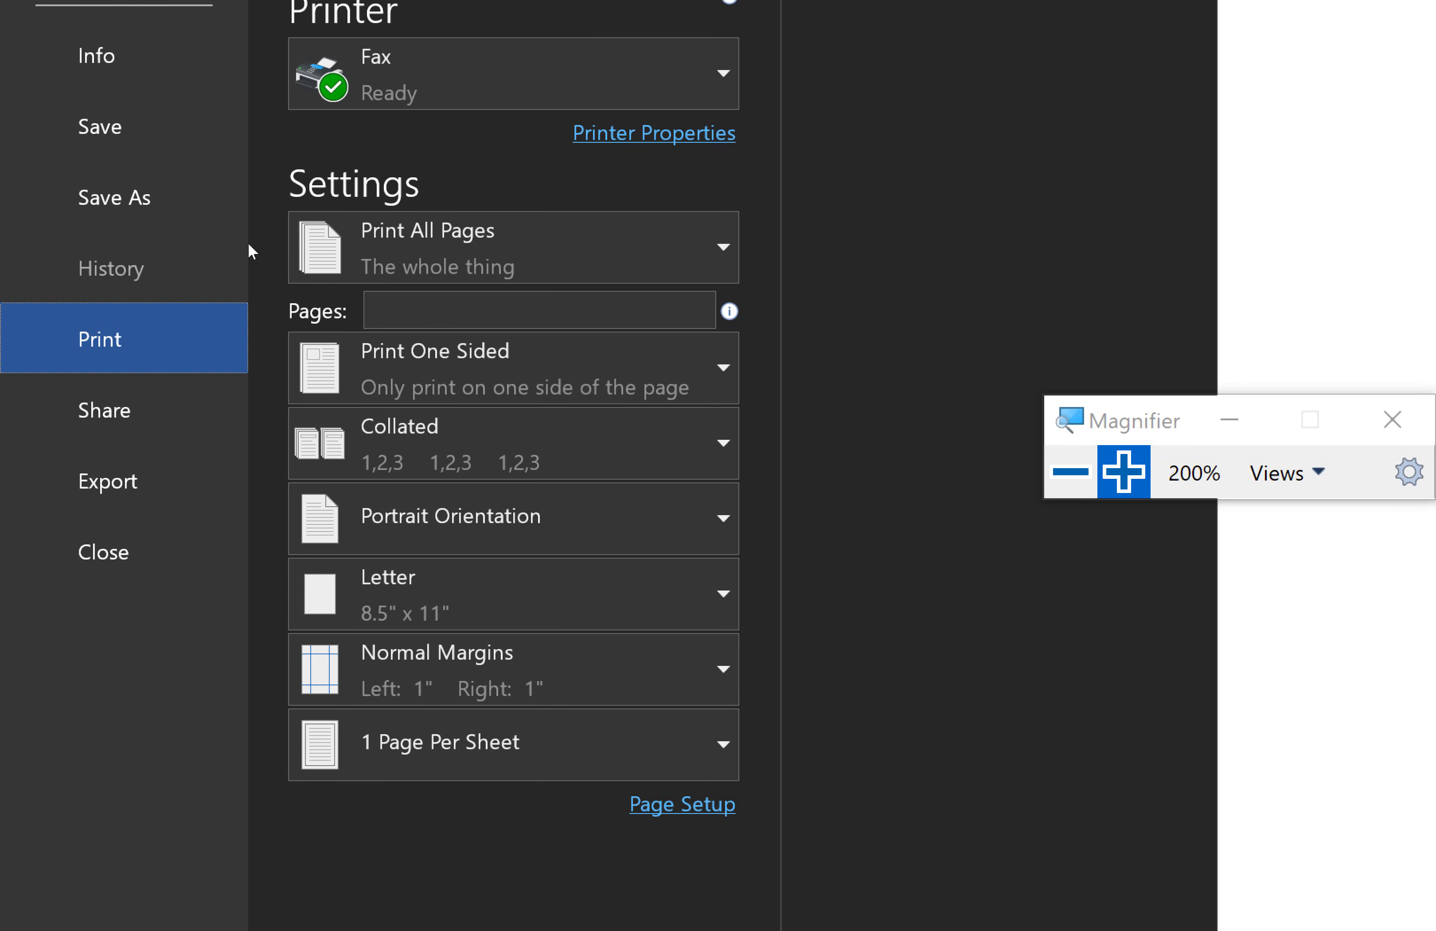
key(Tab)
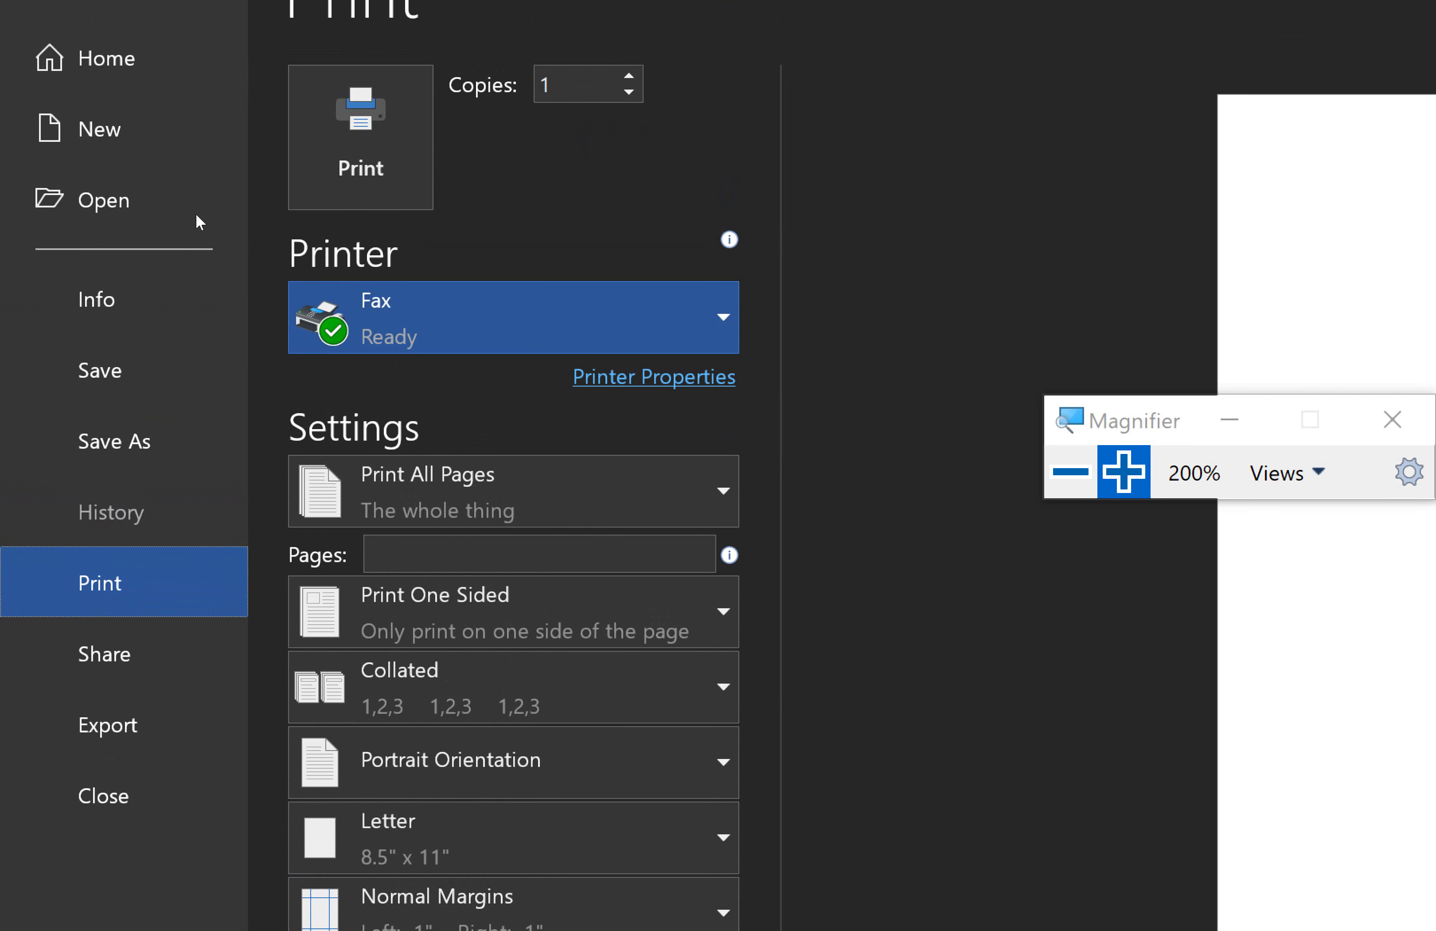
key(Return)
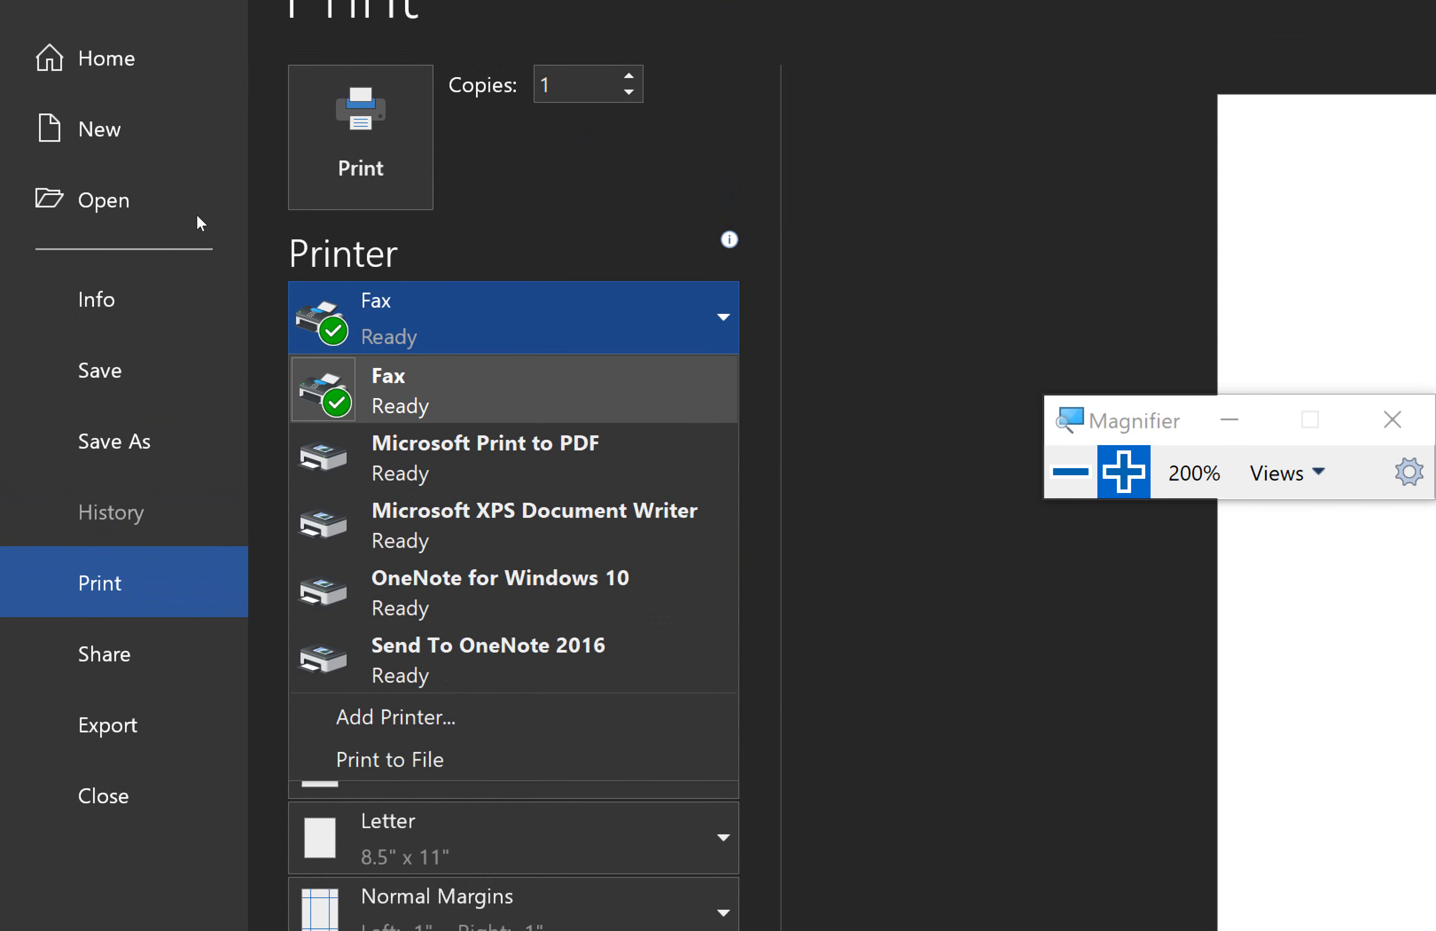
key(Down)
key(Down)
key(Down)
key(Down)
key(Down)
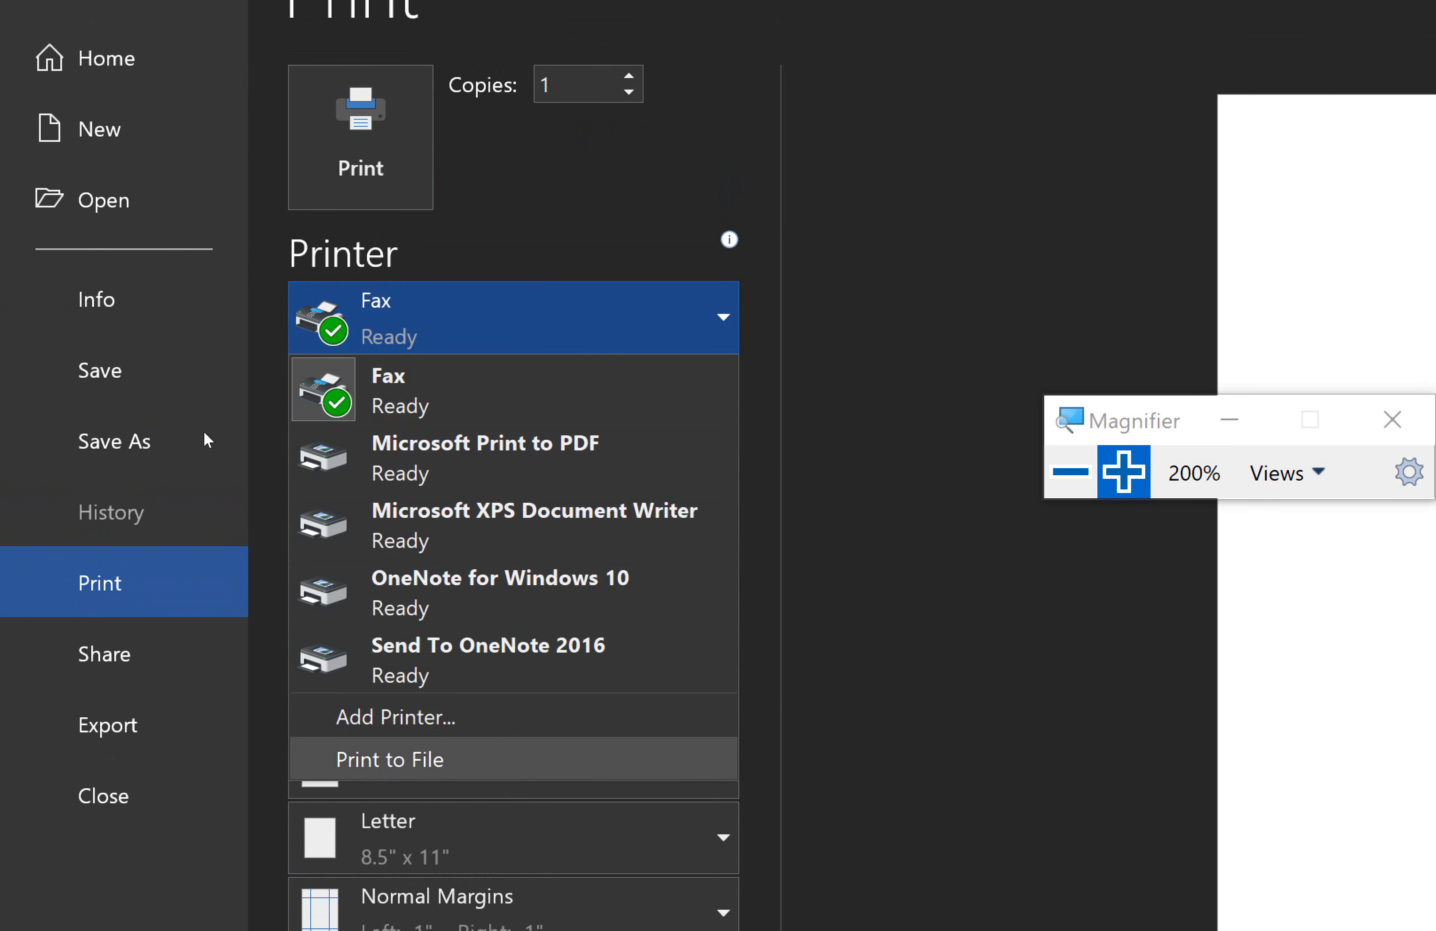
key(Up)
key(Up)
key(Up)
key(Return)
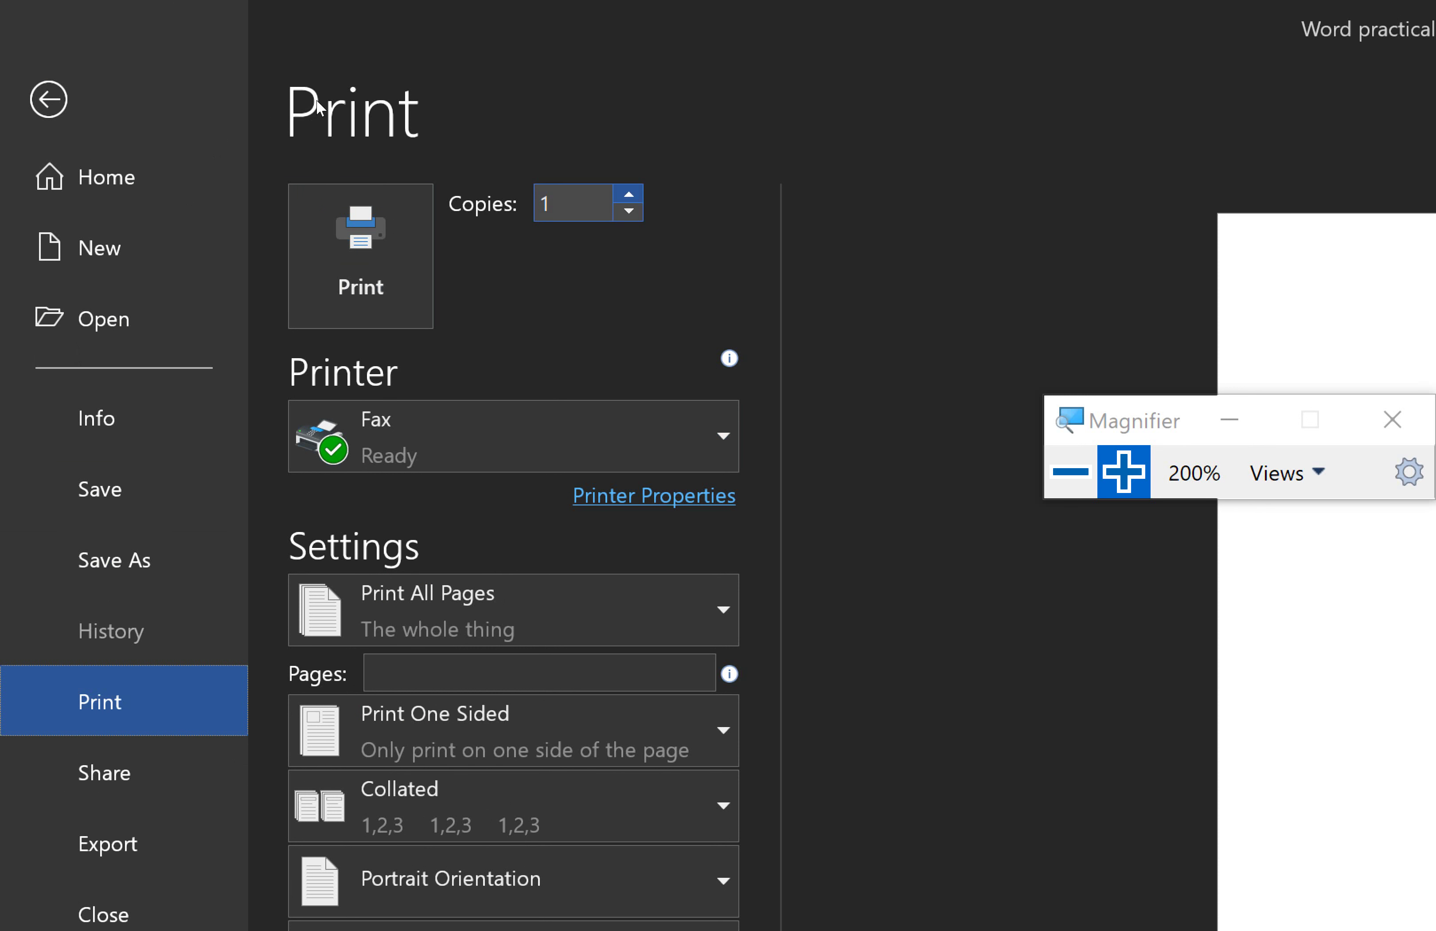
Set copies to 6 and keep Fax as the printer
key(Up)
key(Up)
key(Up)
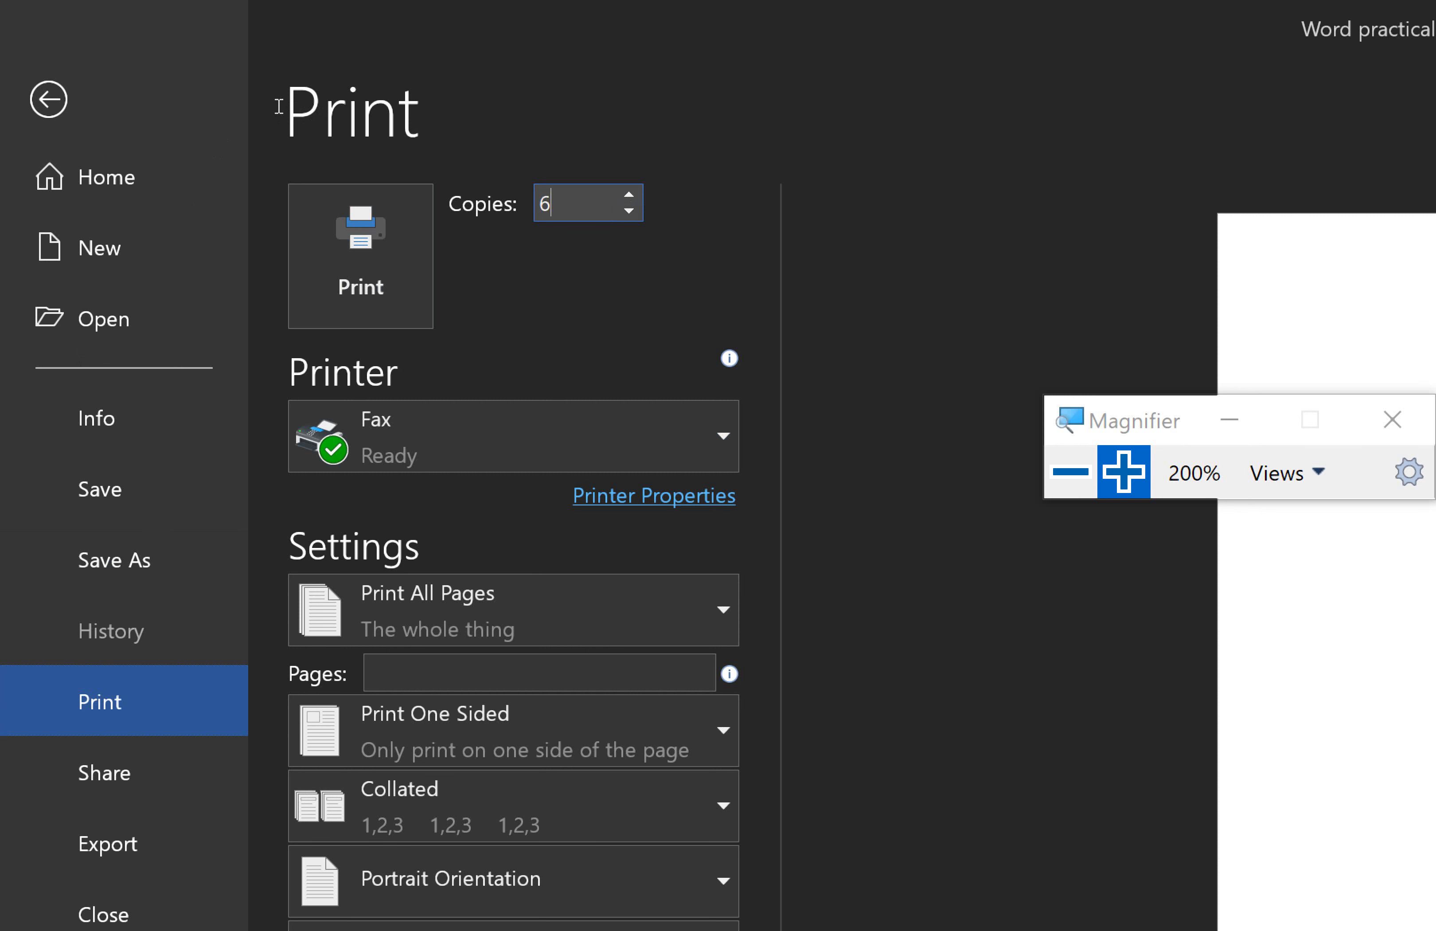
click(293, 122)
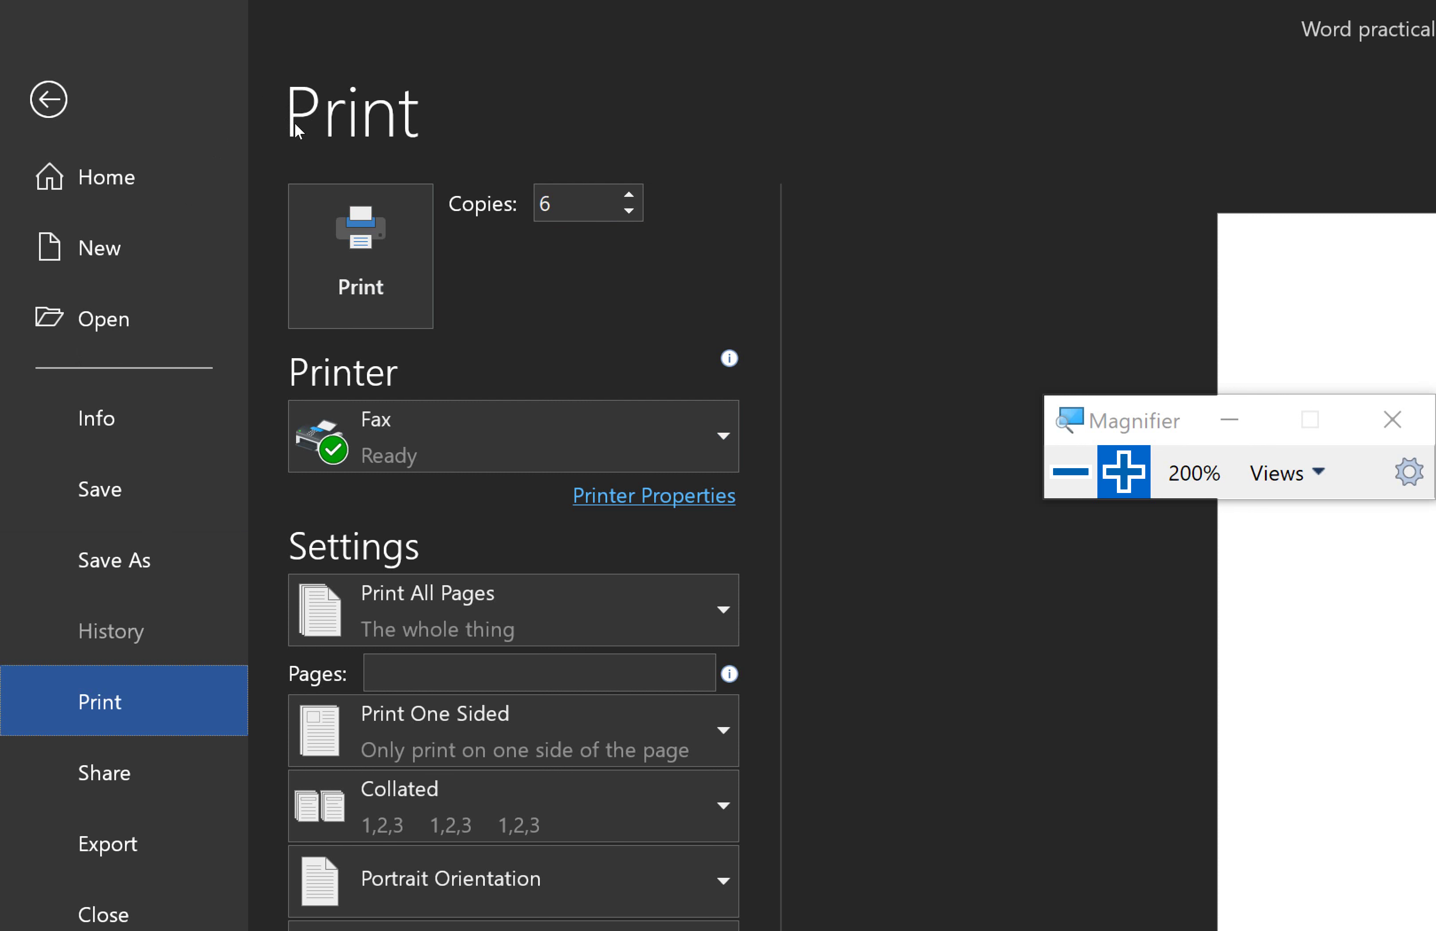
key(Tab)
key(Return)
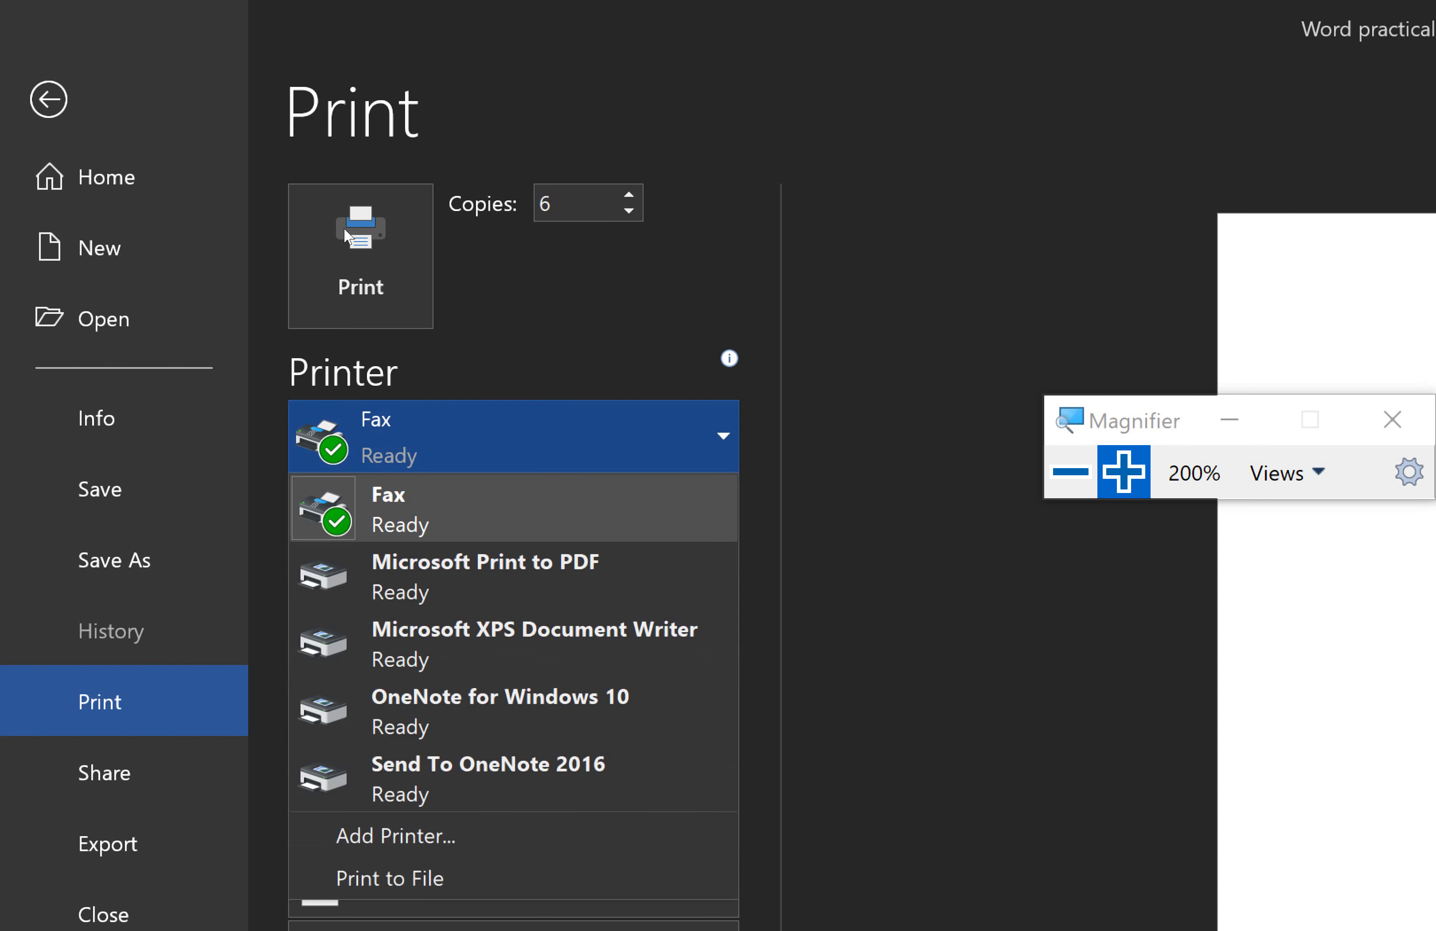
key(Down)
key(Down)
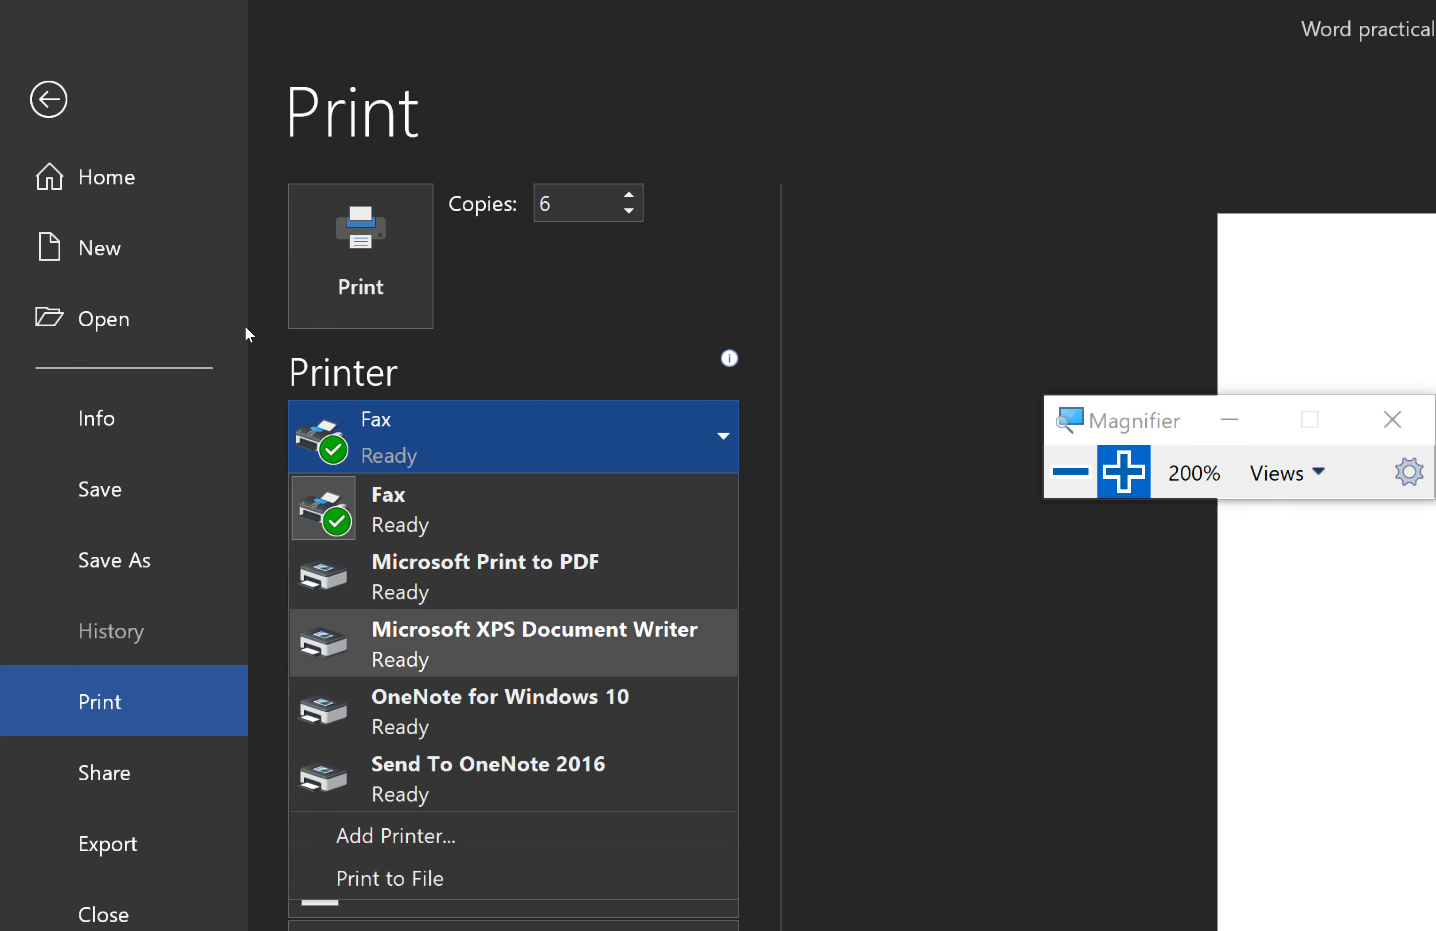
key(Down)
key(Down)
key(Up)
key(Up)
key(Up)
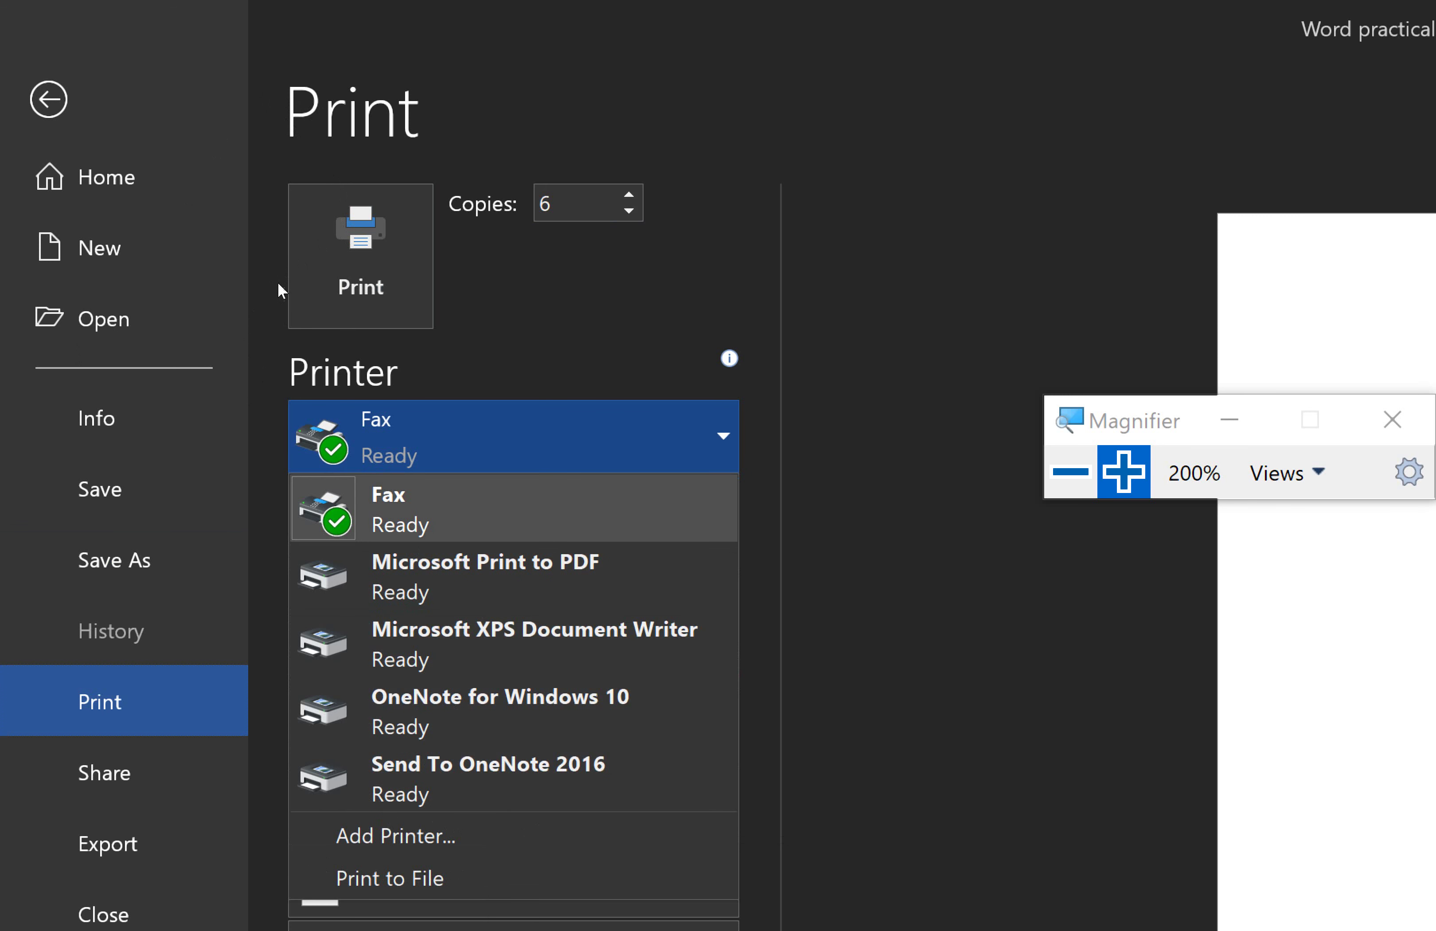
key(Return)
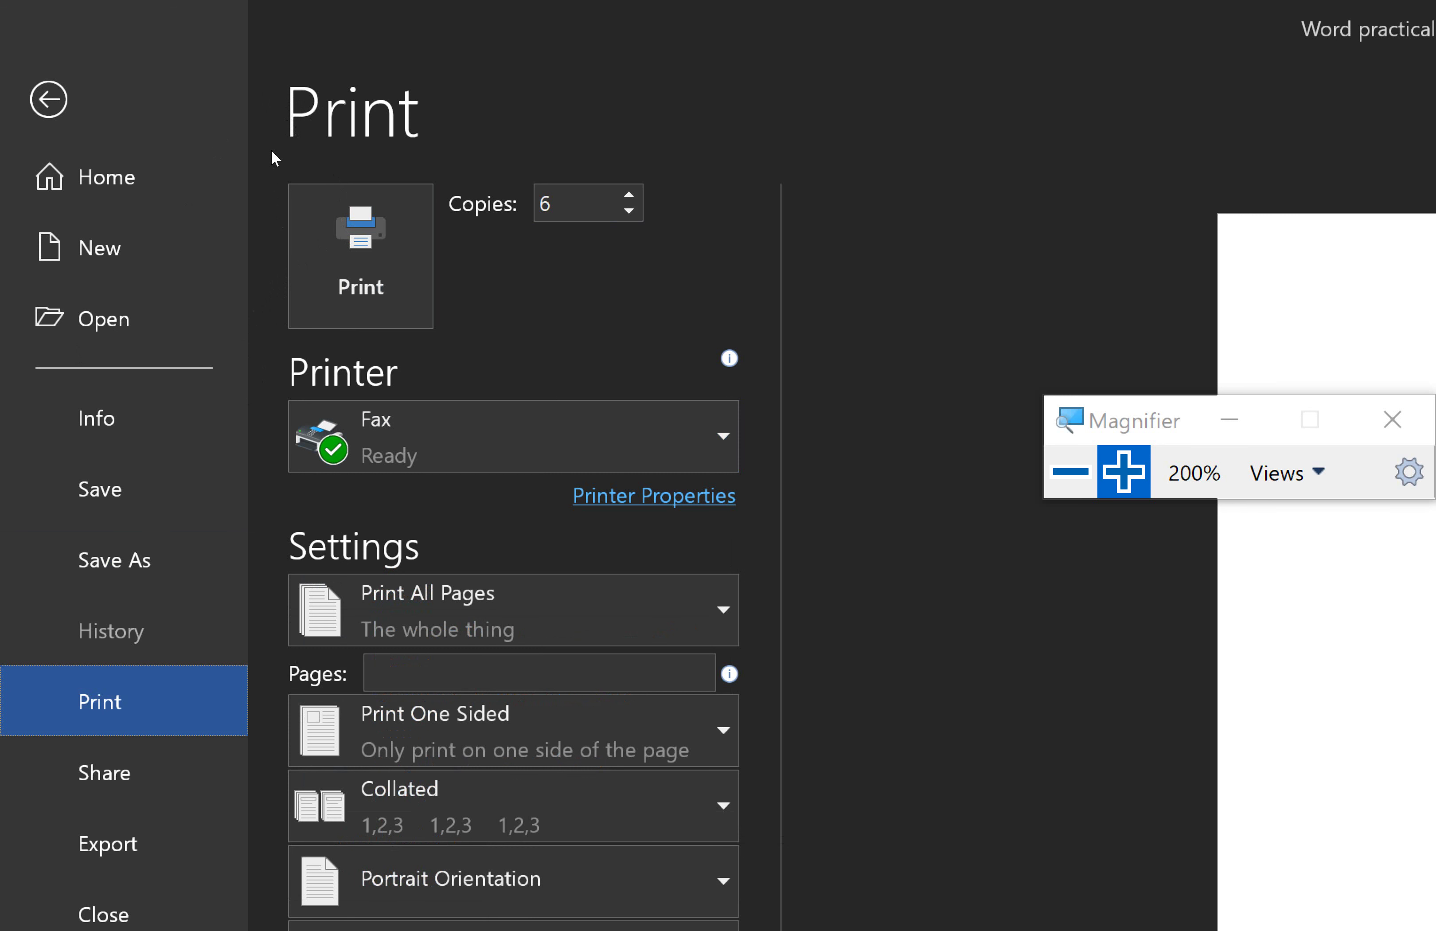
Send the document to print on the Fax printer
scroll(238, 393, down, 3)
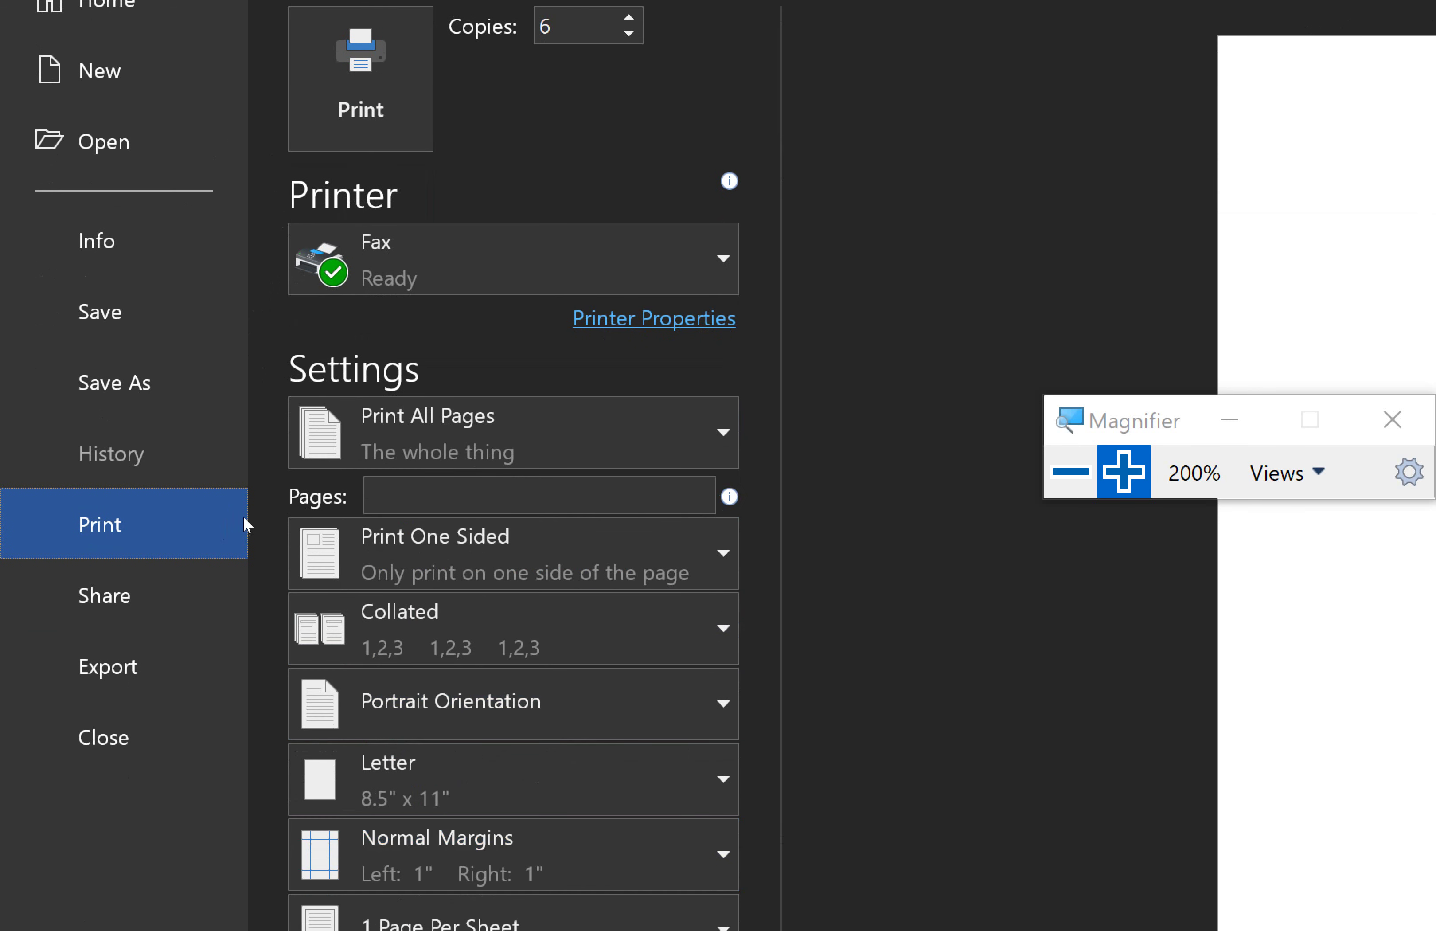
scroll(242, 544, down, 2)
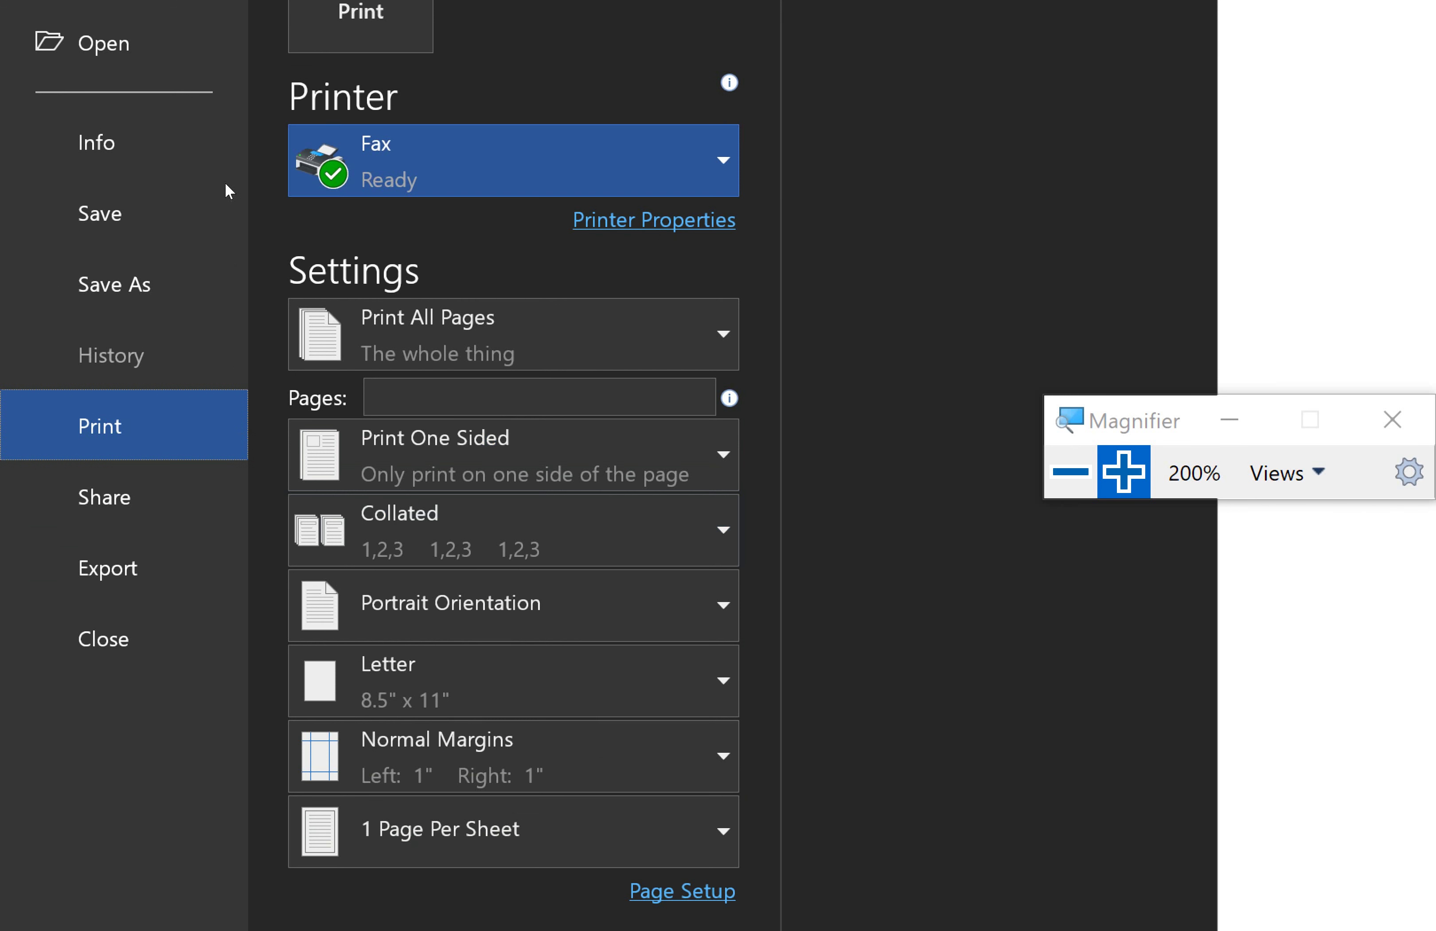
scroll(228, 191, up, 5)
key(shift+Tab)
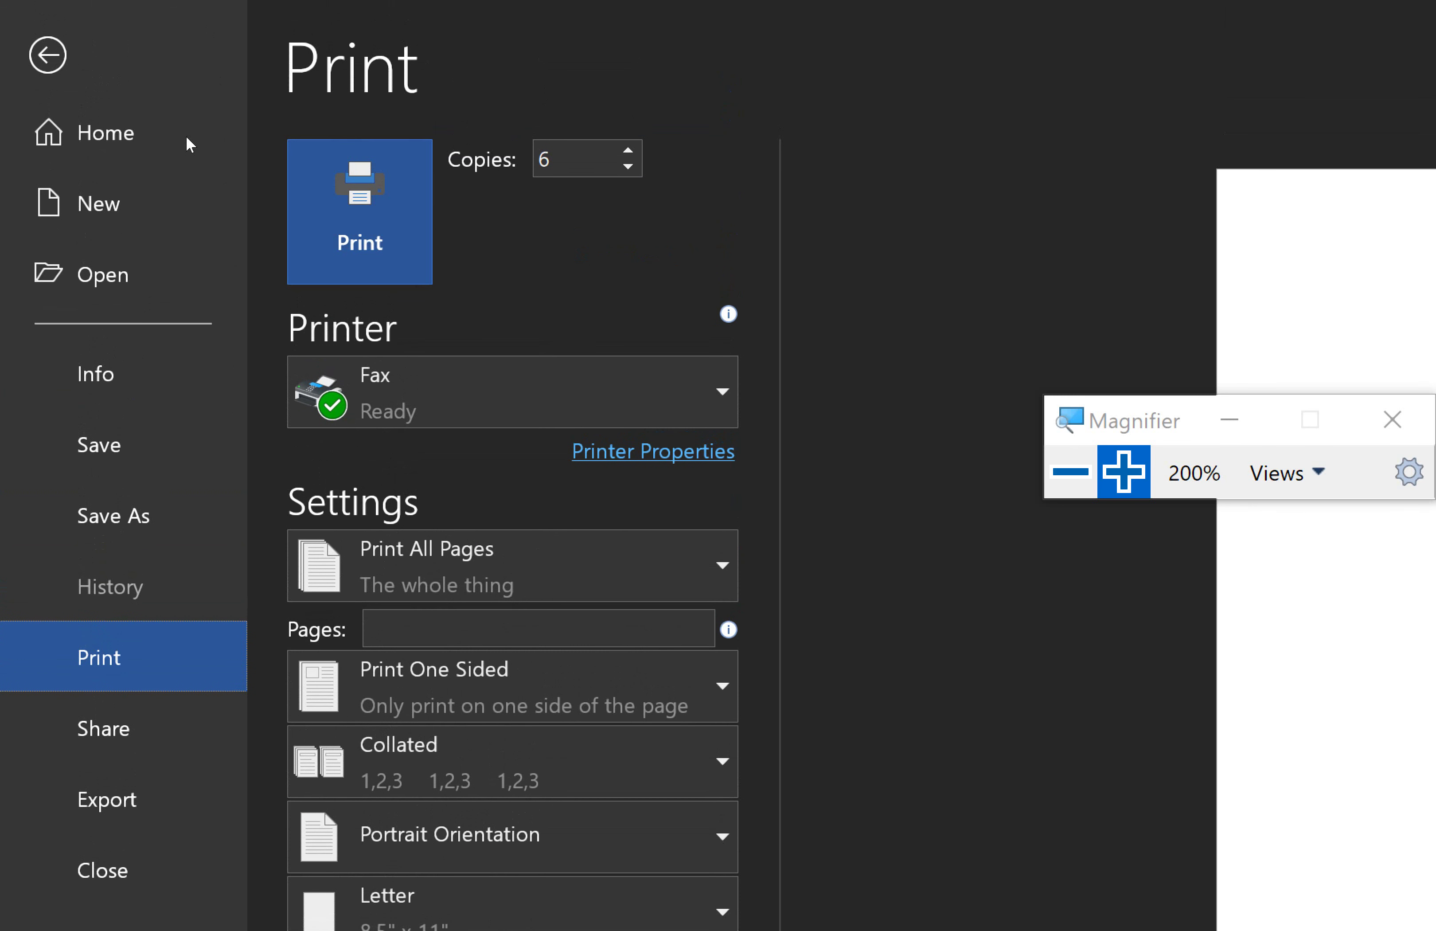
key(Return)
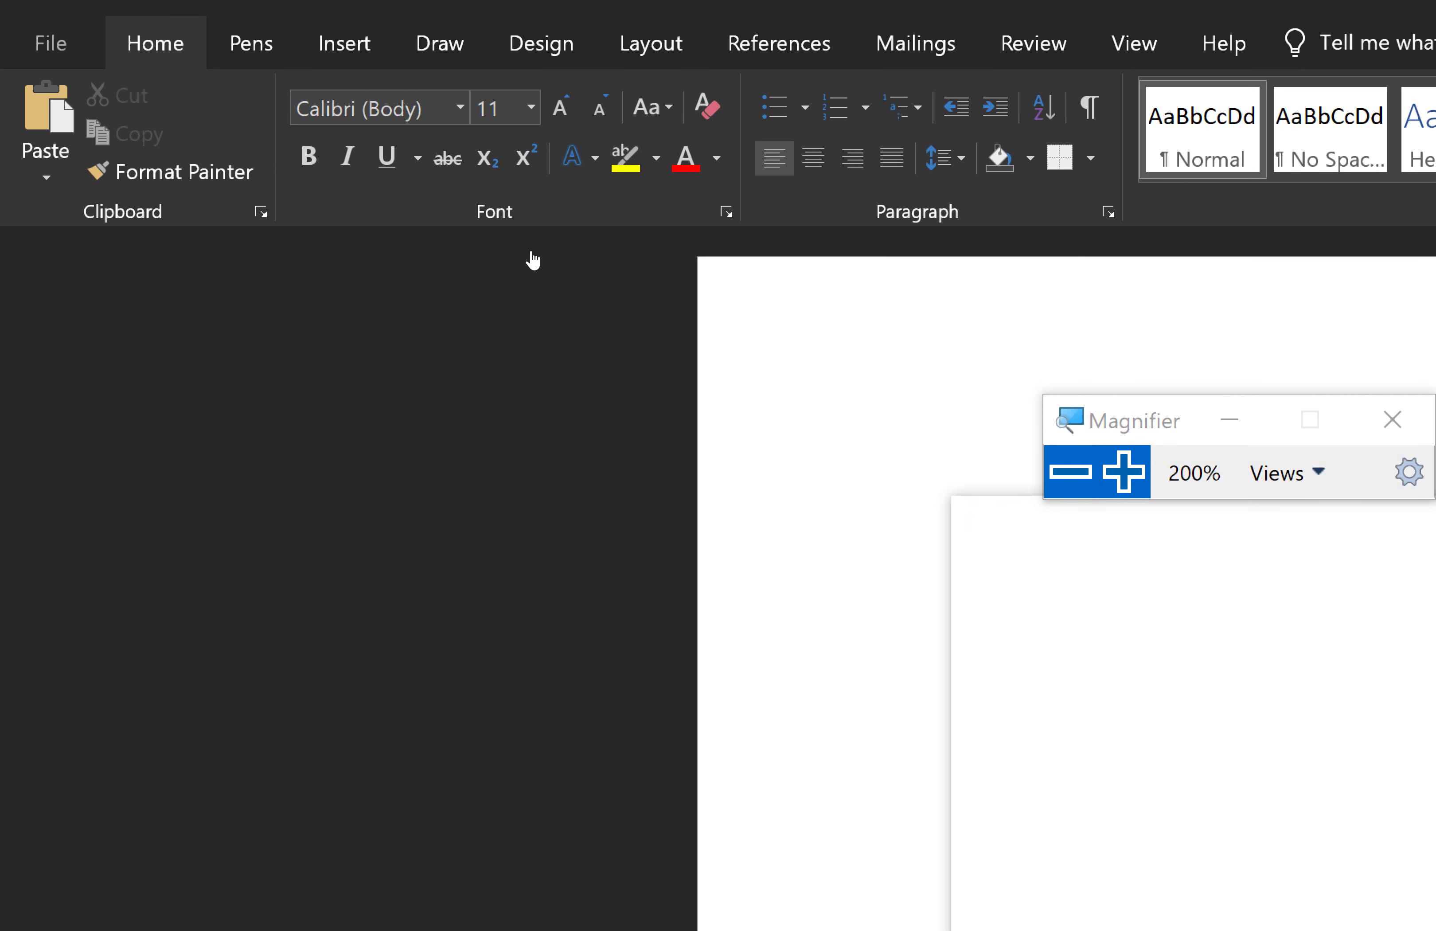
Dismiss the Fax Setup prompt and warning, then close the new fax without saving
key(super+minus)
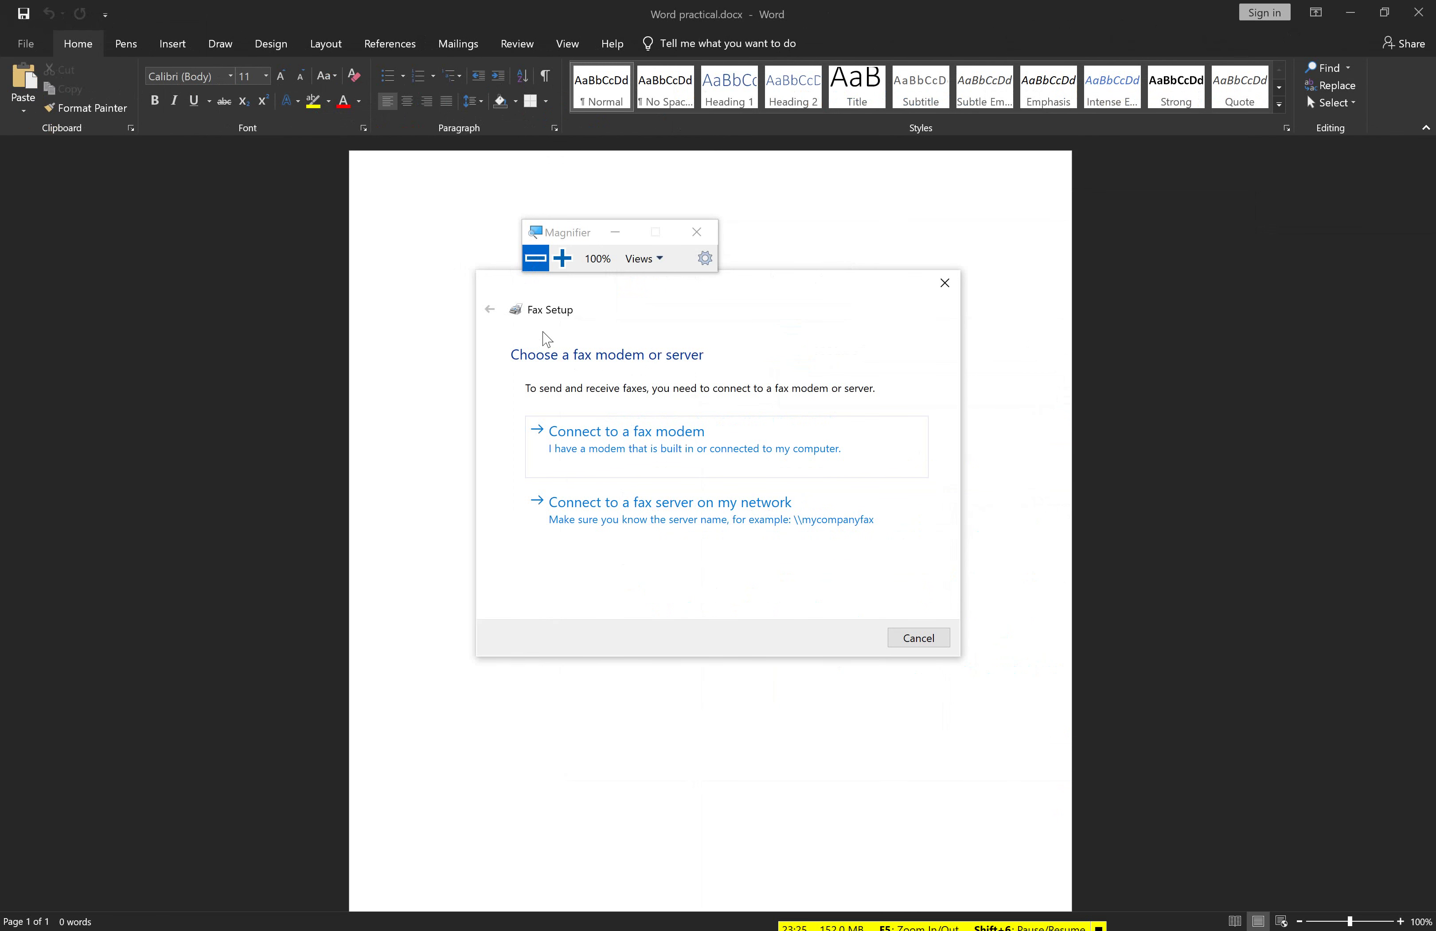
click(945, 282)
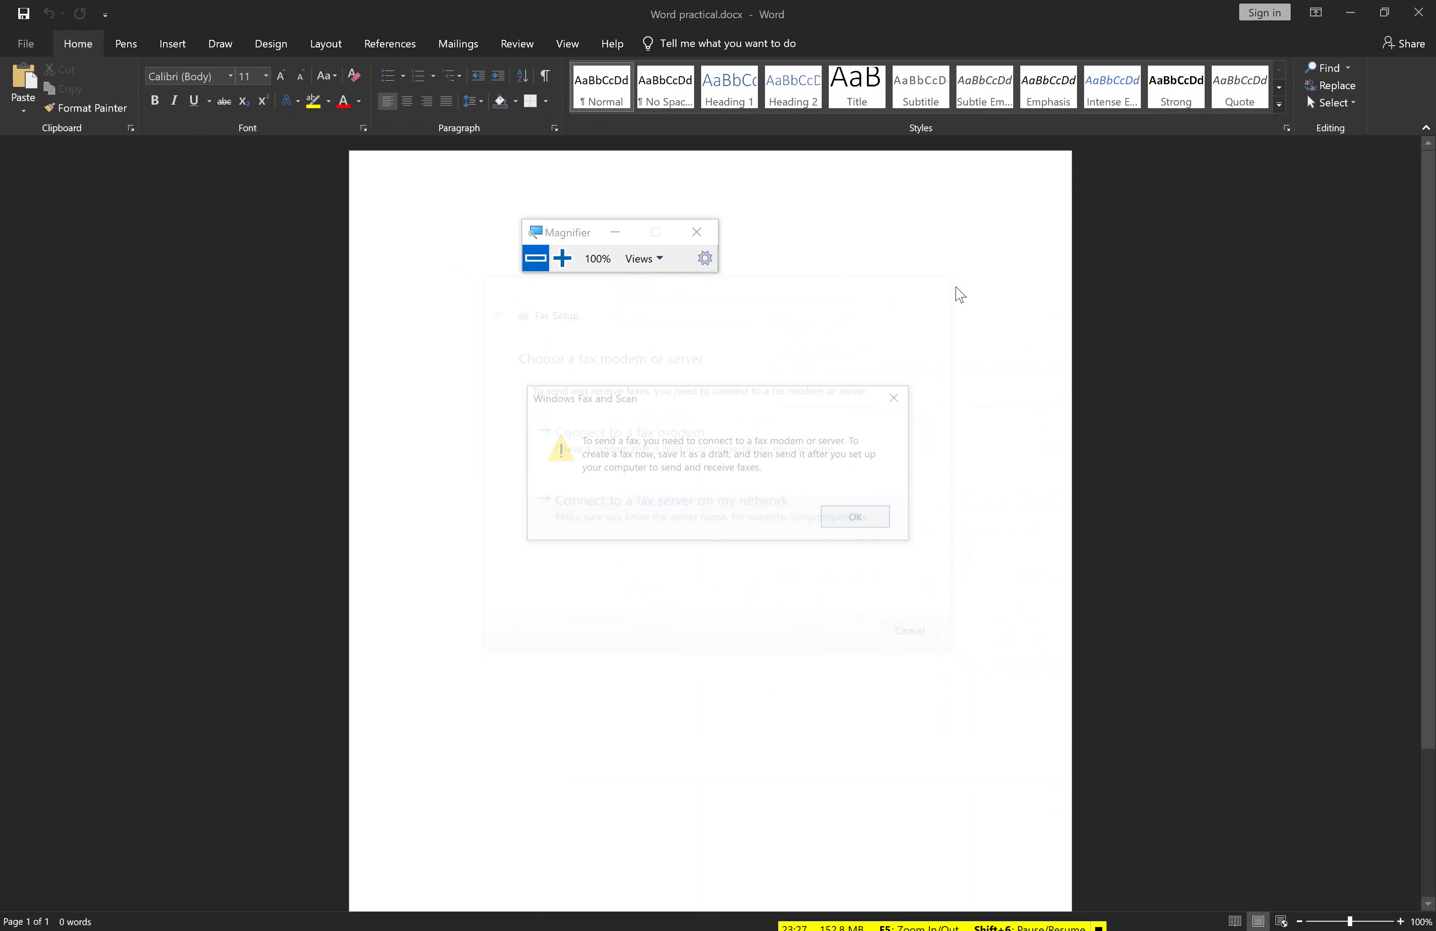
click(867, 519)
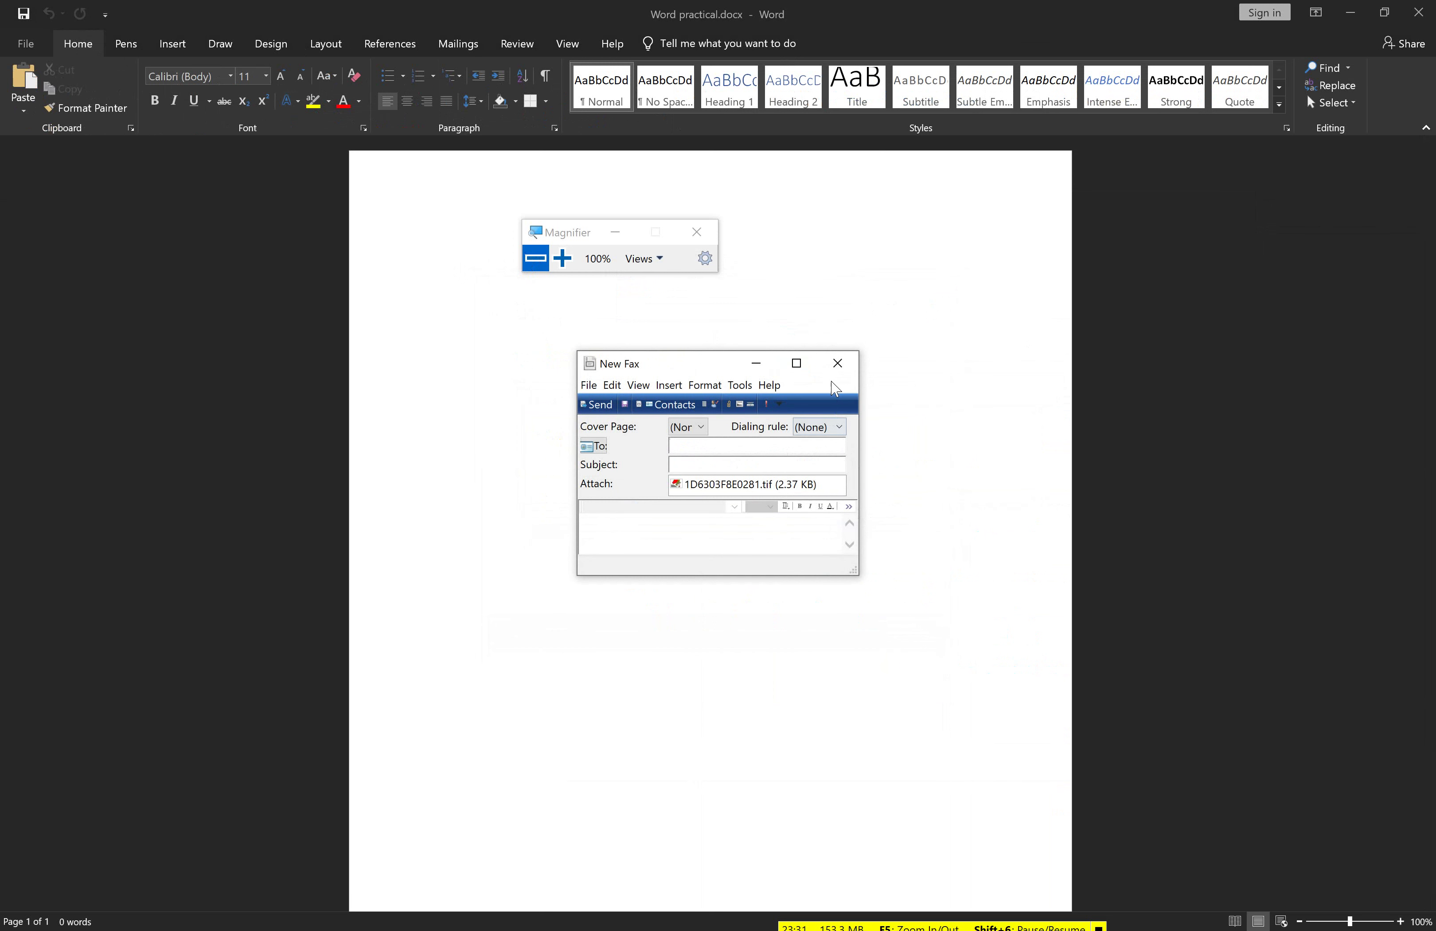
click(836, 378)
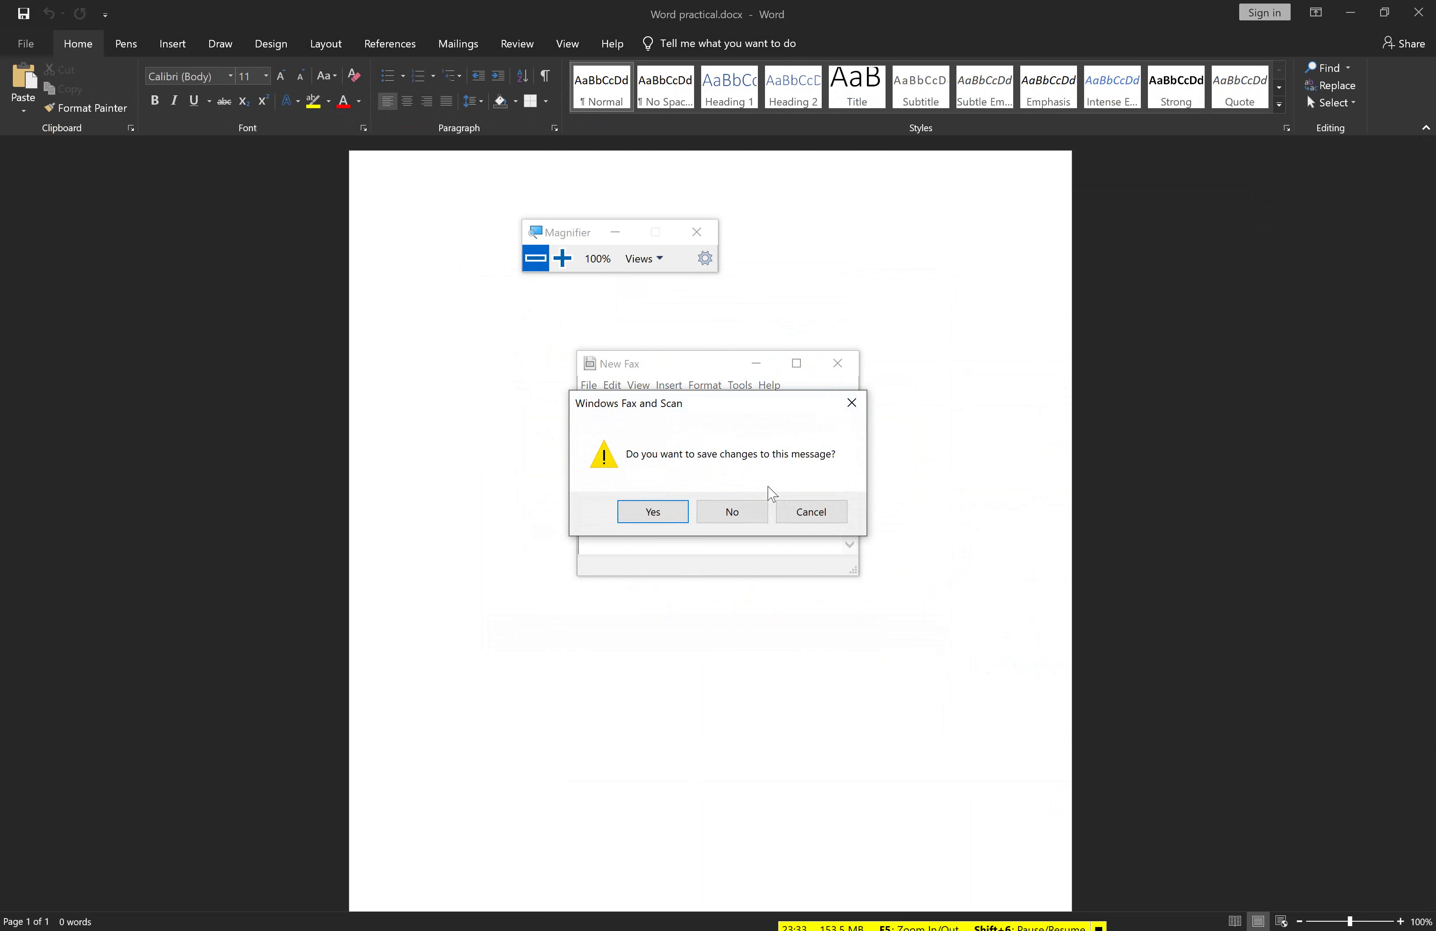
click(750, 507)
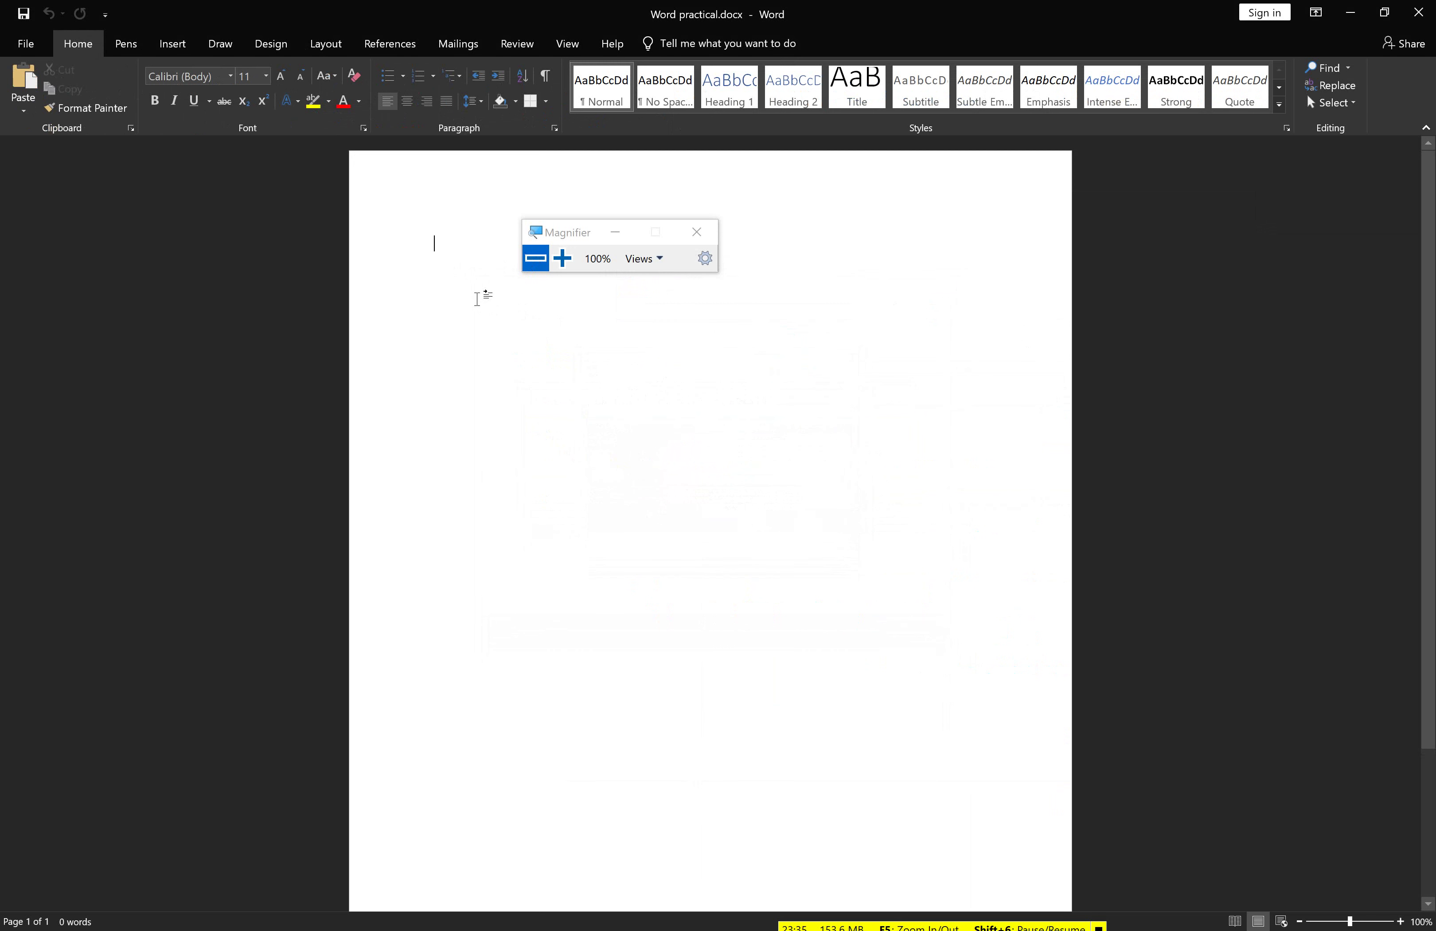
scroll(477, 299, up, 5)
scroll(477, 299, up, 2)
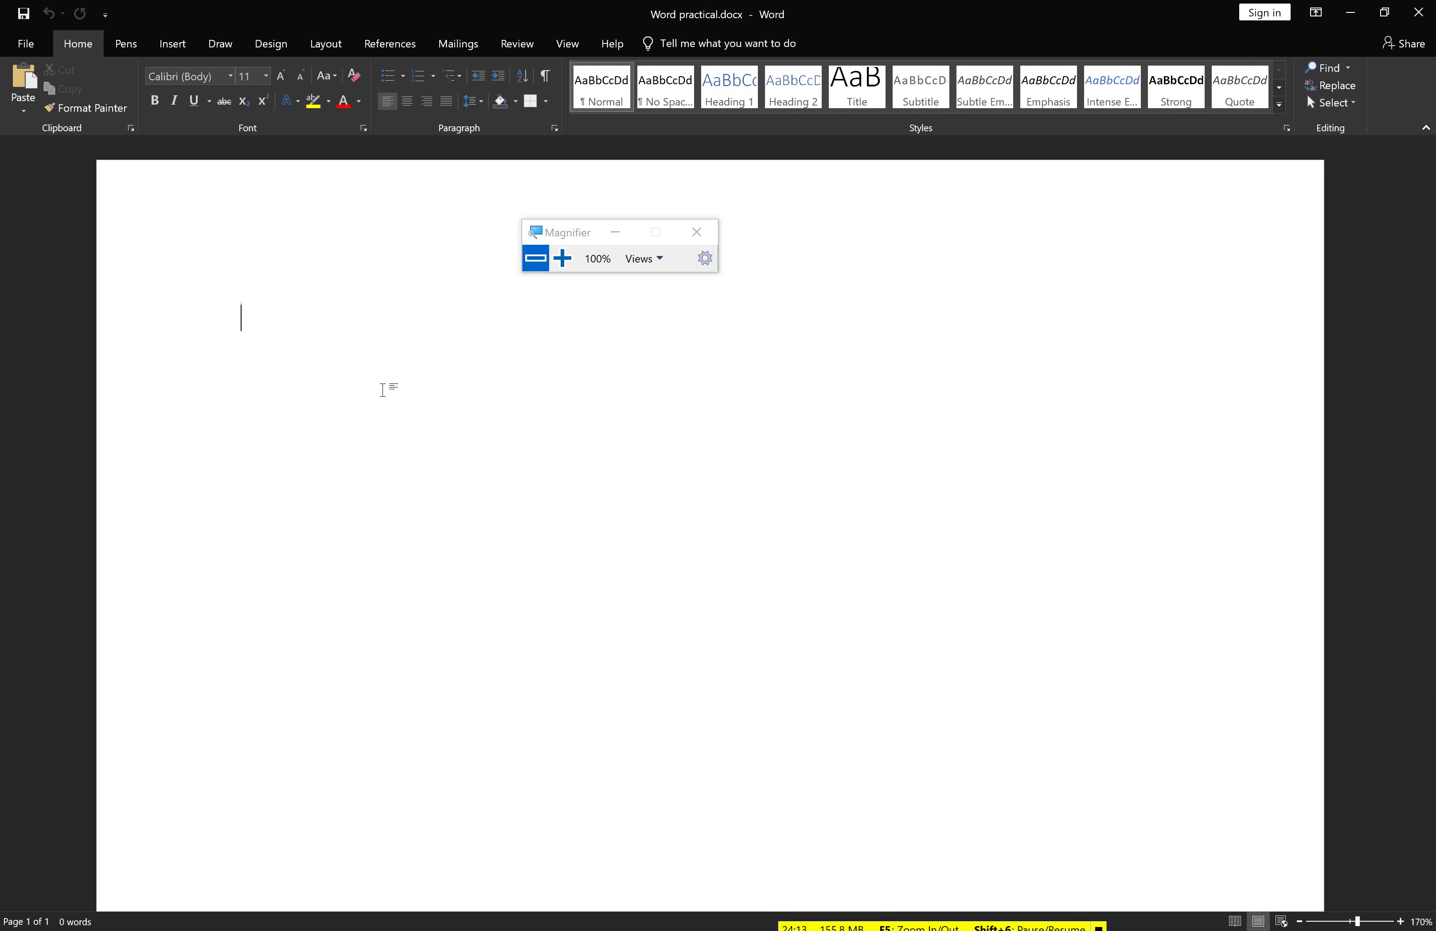
click(627, 234)
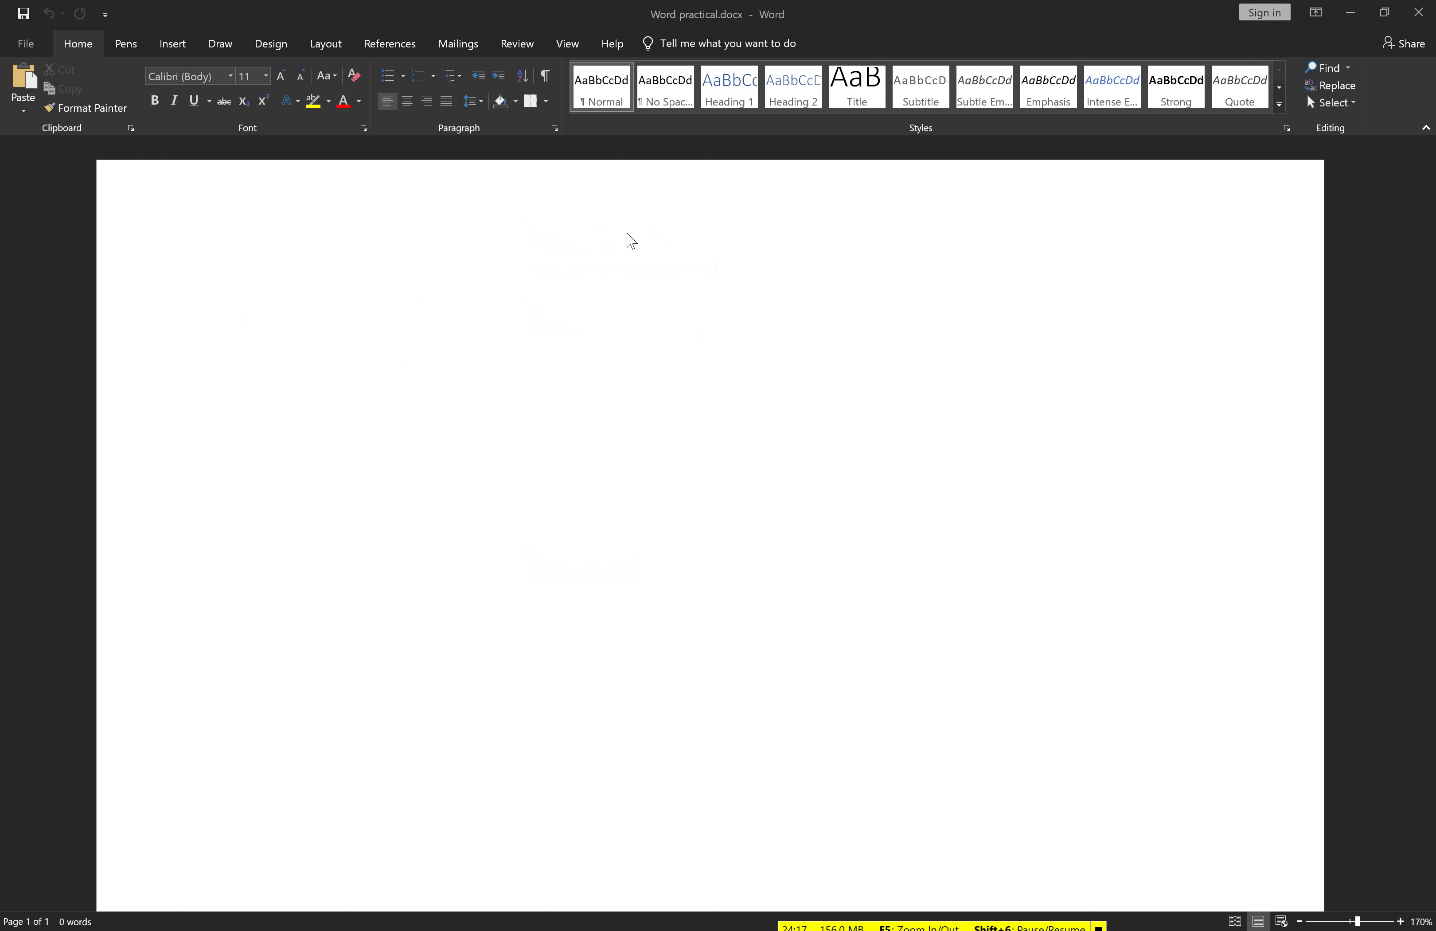